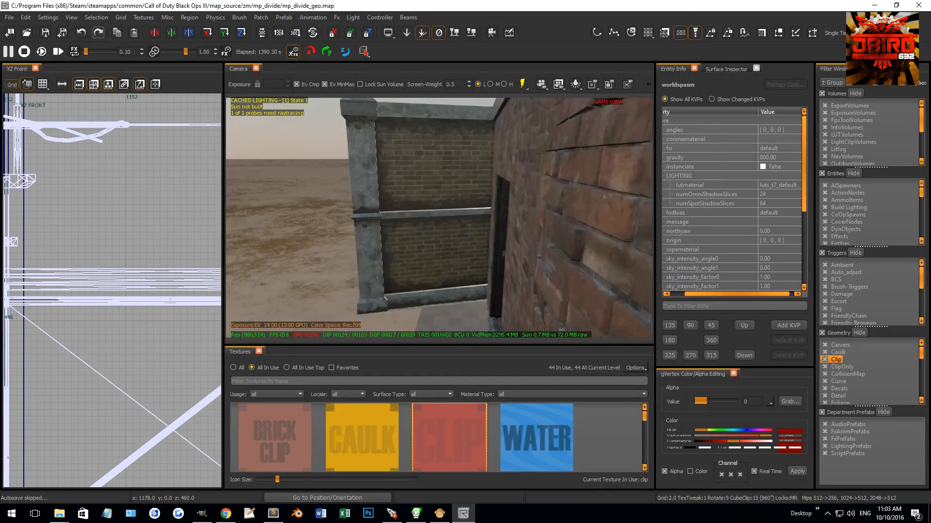
Step: Examine the rocky embankment's individual terrain patches, selecting and deselecting them in turn
left_click(478, 289, "shift")
key("Escape")
right_click_drag(548, 290, 559, 285)
right_click_drag(535, 248, 483, 248)
left_click(383, 224, "shift")
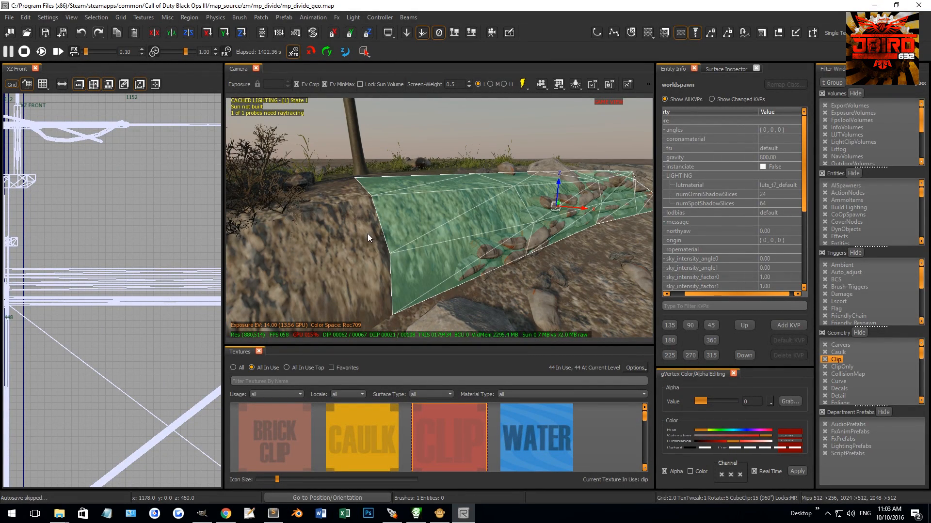
left_click(367, 233, "shift")
right_click_drag(376, 215, 426, 223)
key("Escape")
left_click(449, 216, "shift")
key("Escape")
Step: Apply Natural patch texturing to the large embankment terrain patch beside the stacked rocks
left_click(457, 216, "shift")
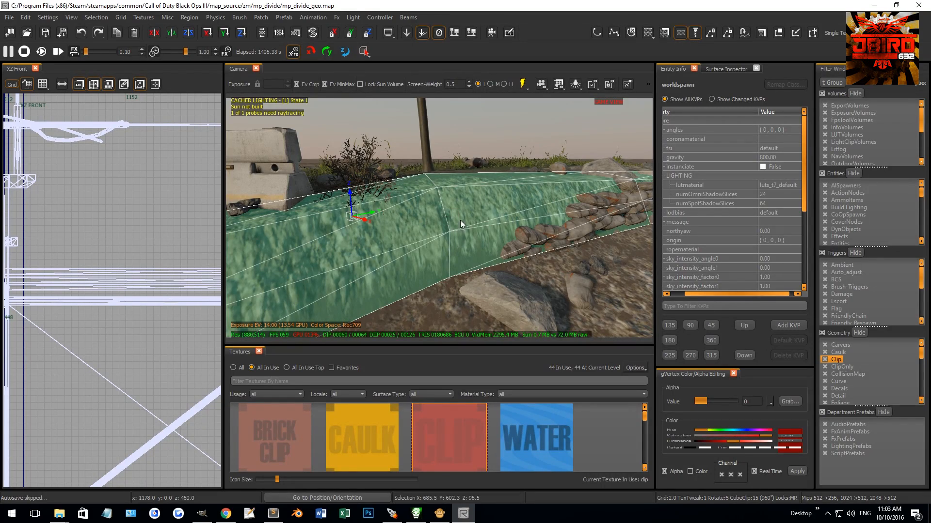
scroll(479, 217, "up", 1)
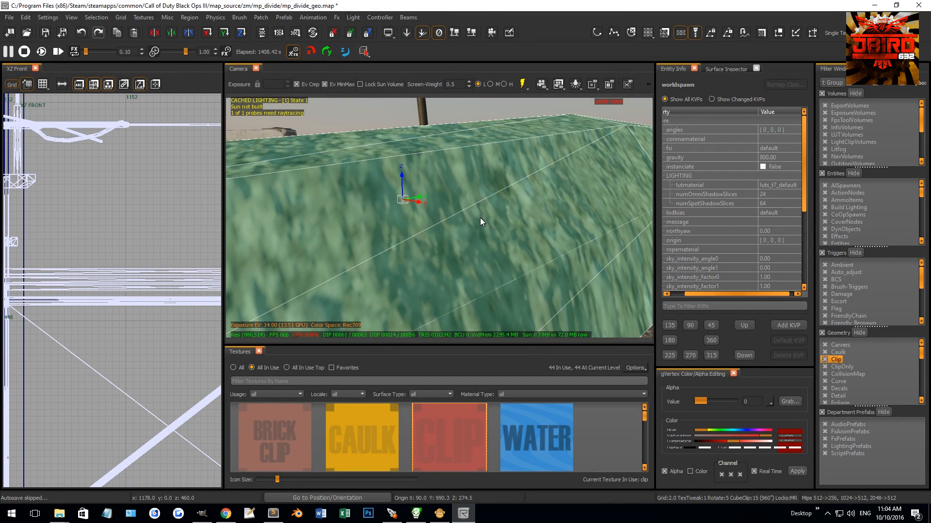
scroll(480, 217, "down", 1)
key("s")
left_click(711, 210)
key("Escape")
Step: Apply Lmap patch texturing to a neighbouring embankment terrain patch and deselect it
right_click_drag(504, 215, 470, 217)
left_click(473, 216, "shift")
key("Escape")
left_click(427, 197, "shift")
left_click(735, 211)
key("Escape")
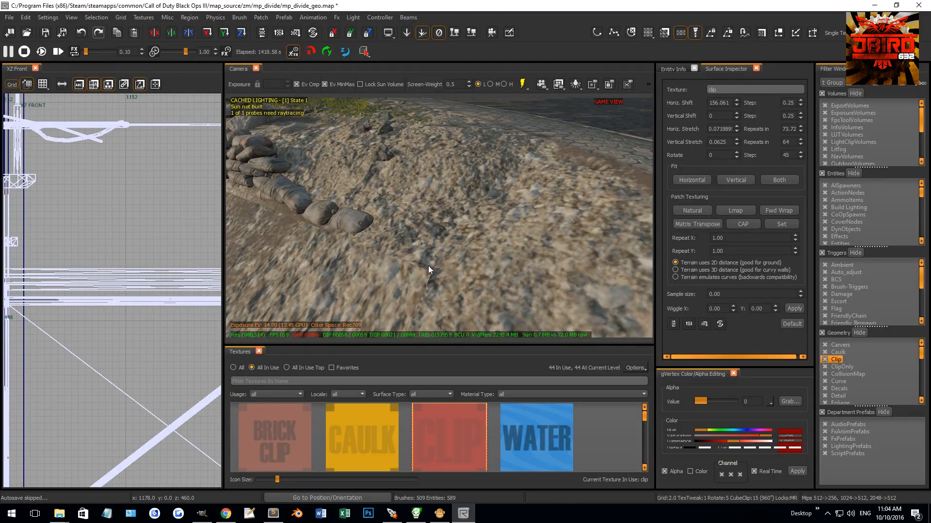
Step: Apply Natural patch texturing to the rocky dirt patch next to the sandbags
left_click(446, 182, "shift")
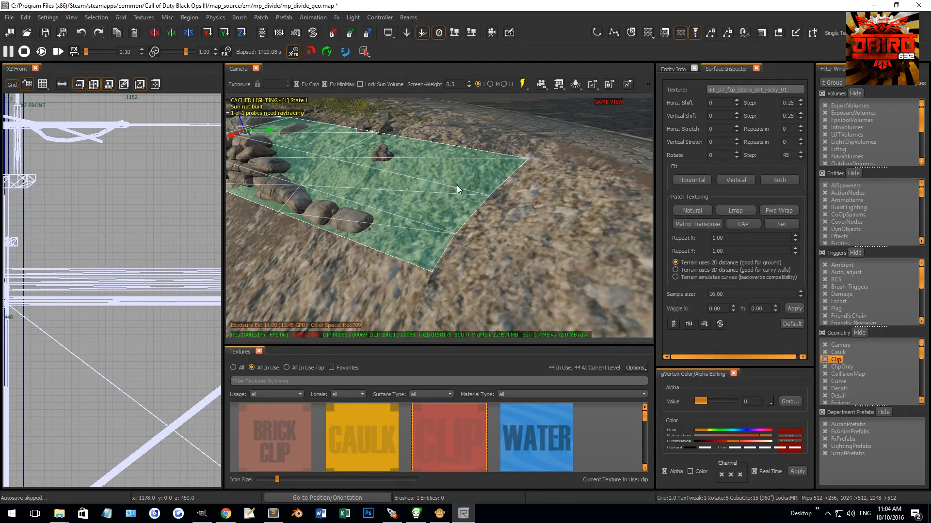
left_click(707, 212)
key("Escape")
Step: Select the sidewalk, curb and road-edge patches leading onto the bridge and show them in the XY top view
right_click_drag(577, 219, 563, 221)
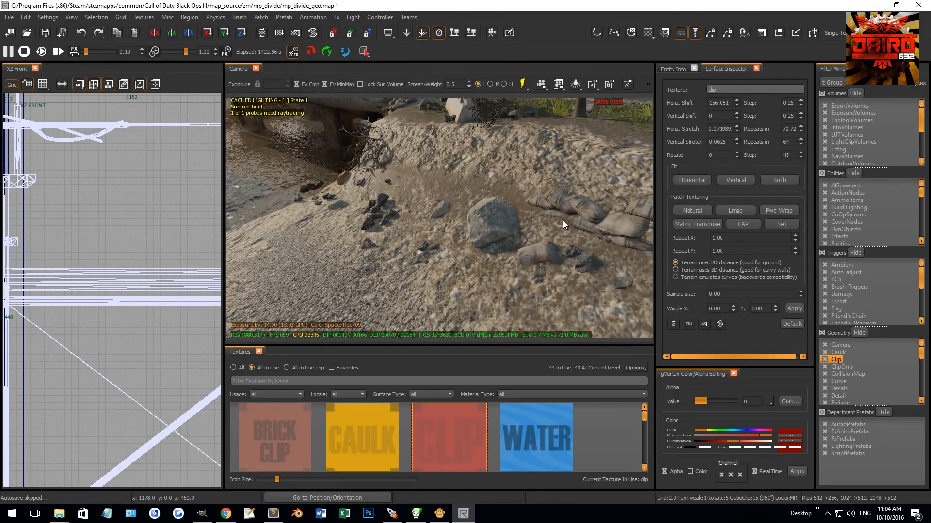
right_click_drag(539, 188, 477, 243)
left_click(488, 246, "shift")
left_click(495, 244, "shift")
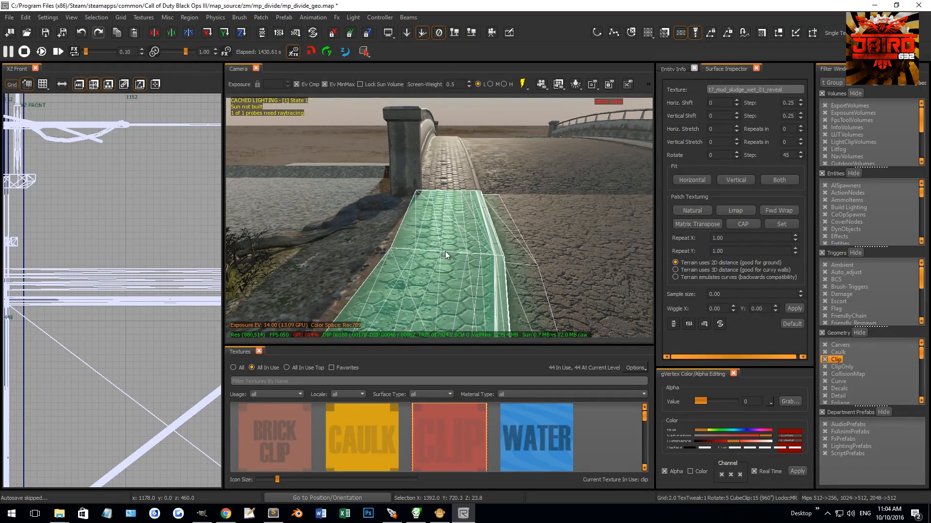
key("ctrl+Tab")
scroll(141, 321, "up", 4)
scroll(141, 321, "down", 4)
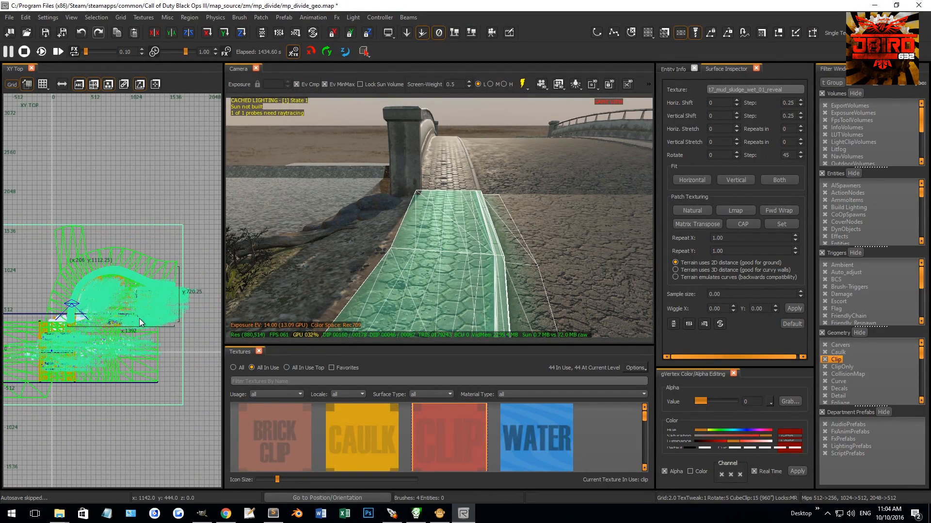
Step: Trim the copied sidewalk and curb patches to the short segment beside the bridge by deleting the other vertex rows
key("v")
left_click_drag(167, 278, 180, 315)
key("BackSpace")
key("BackSpace")
key("BackSpace")
key("BackSpace")
key("BackSpace")
key("BackSpace")
key("BackSpace")
key("BackSpace")
key("BackSpace")
key("BackSpace")
key("BackSpace")
key("BackSpace")
key("BackSpace")
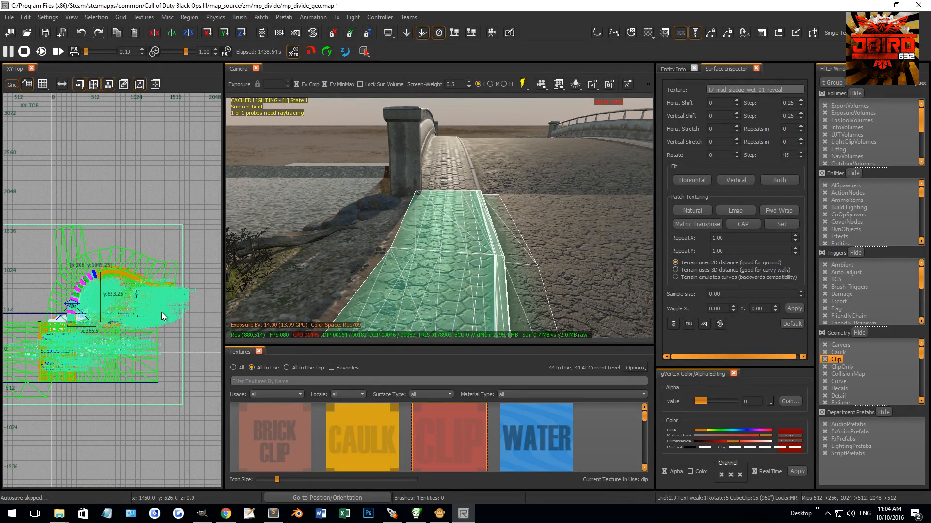
key("BackSpace")
key("BackSpace")
key("BackSpace")
key("BackSpace")
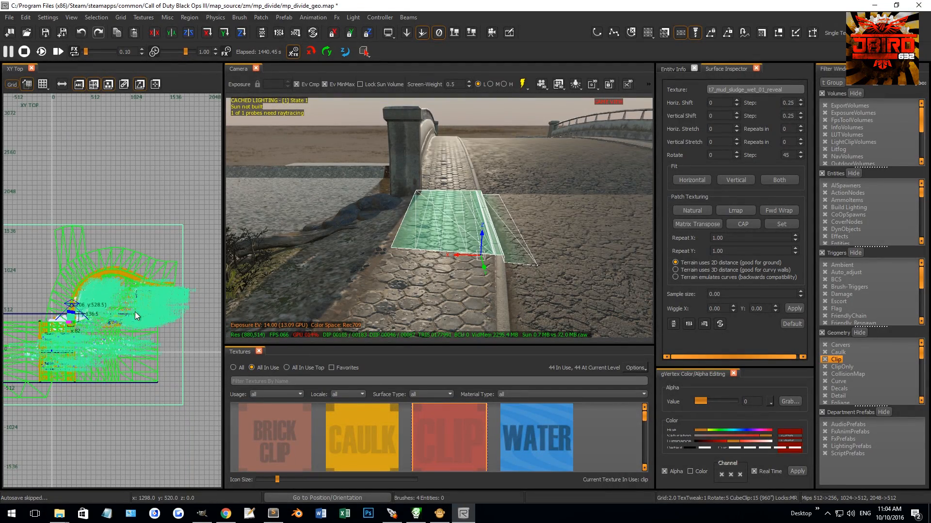
Step: Flip the short sidewalk segment along the X axis
scroll(134, 312, "up", 3)
scroll(131, 313, "up", 2)
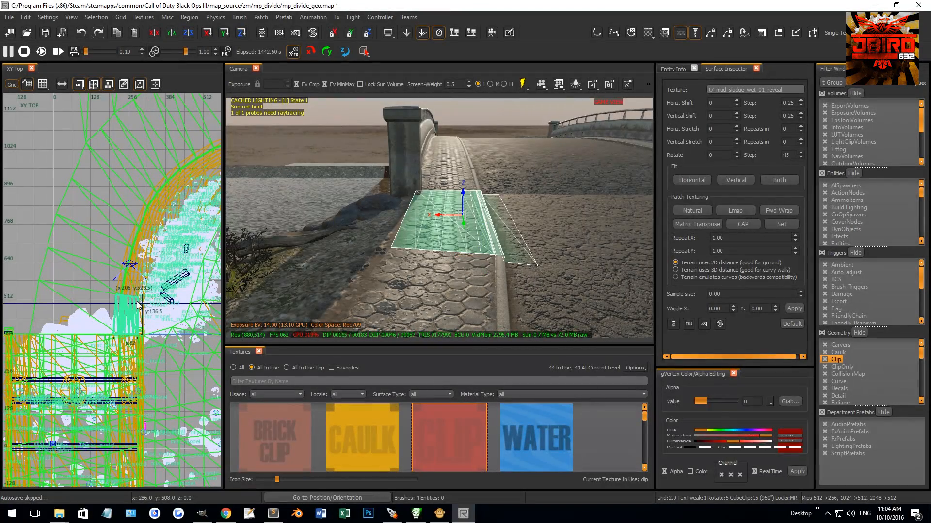
left_click(95, 17)
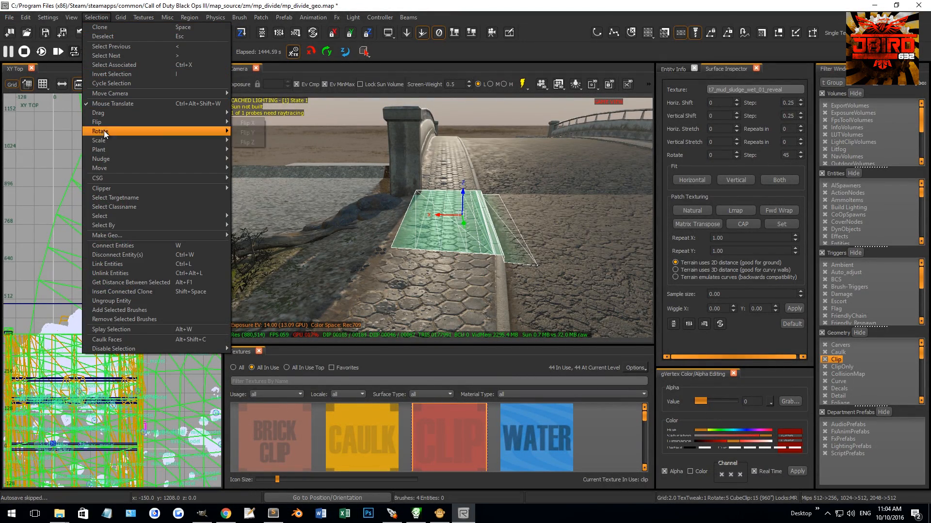
mouse_move(119, 126)
left_click(254, 125)
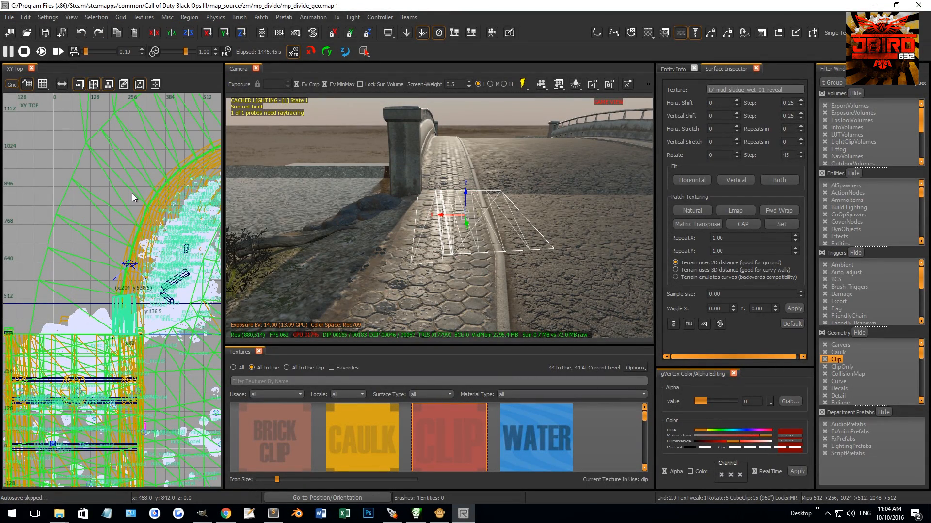
Step: Move the flipped sidewalk segment across the road to the opposite bridge sidewalk, with its origin at X -144, Y 528.5
scroll(153, 307, "up", 1)
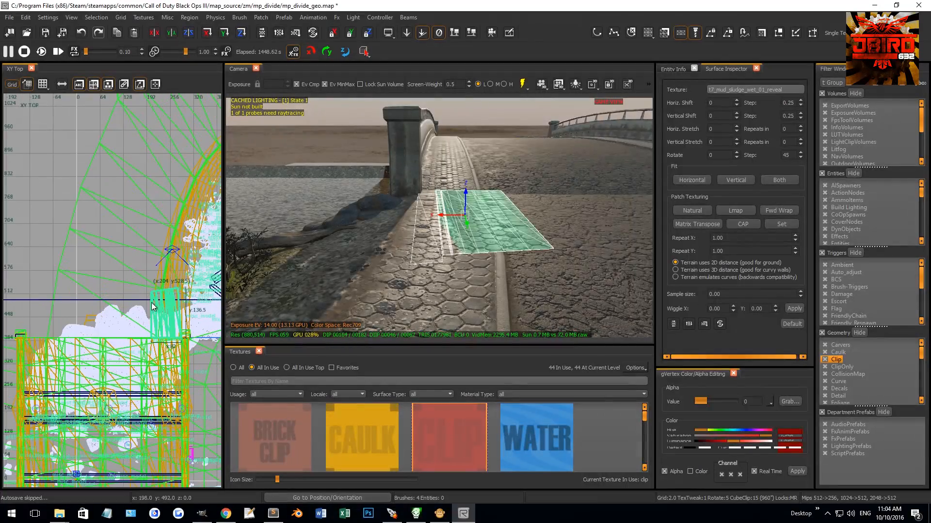
left_click_drag(162, 317, 36, 310)
scroll(38, 310, "up", 5)
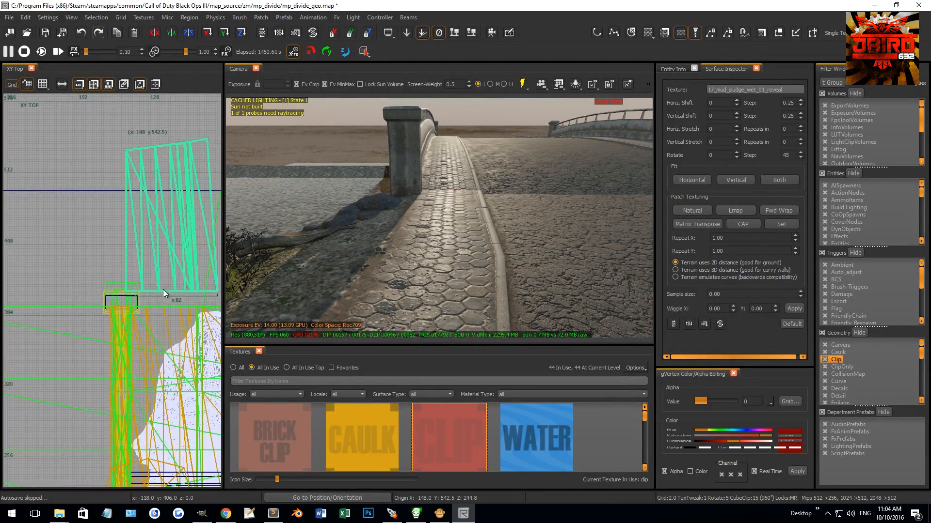
scroll(184, 283, "up", 4)
scroll(91, 297, "up", 4)
right_click_drag(91, 297, 106, 241)
left_click_drag(126, 249, 156, 342)
right_click_drag(330, 291, 433, 241)
scroll(161, 376, "up", 3)
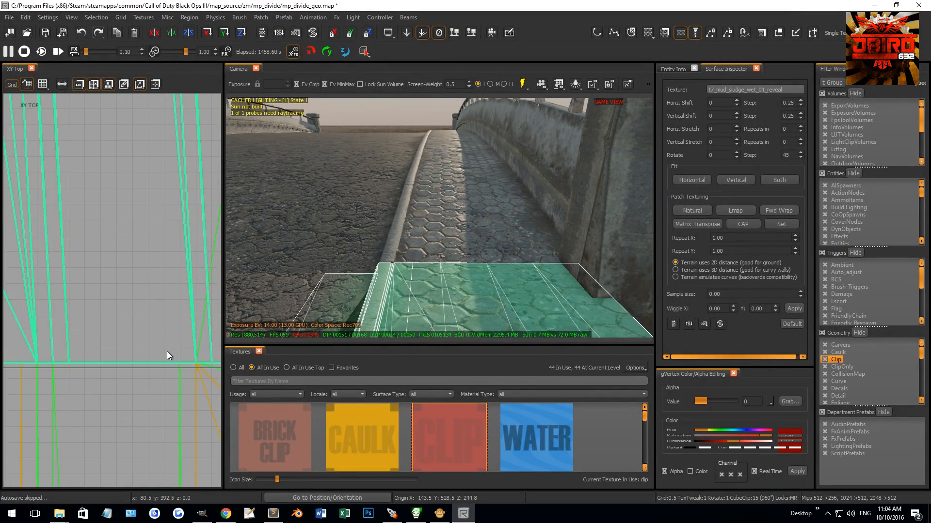
scroll(118, 292, "down", 5)
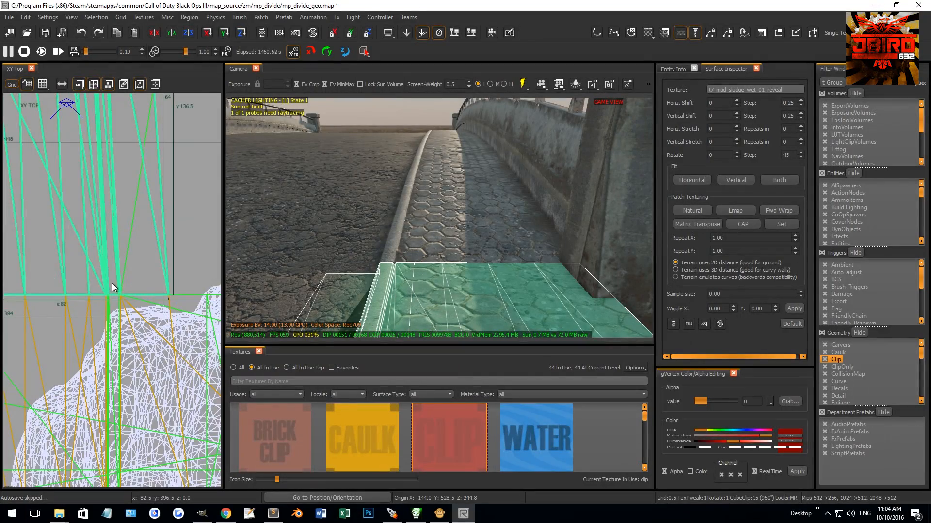
right_click_drag(88, 258, 110, 344)
key("v")
left_click_drag(153, 201, 19, 284)
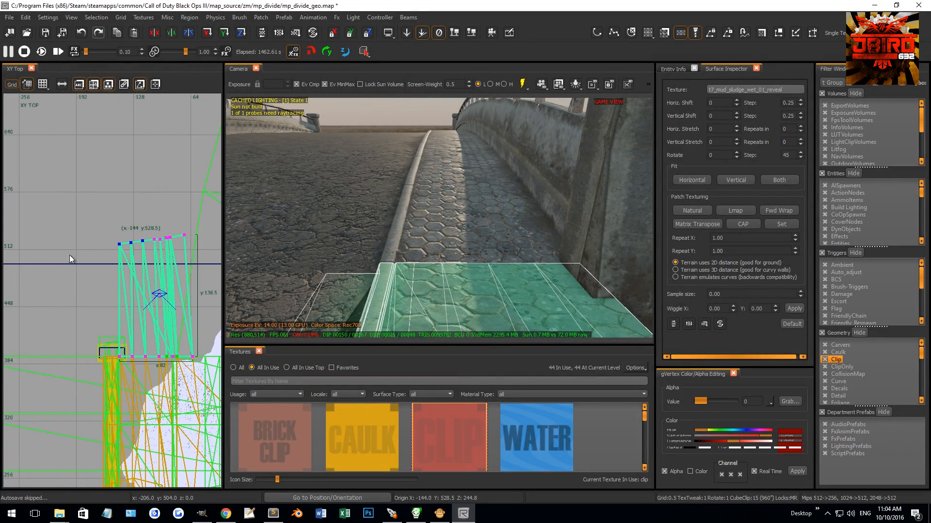
scroll(109, 229, "down", 4)
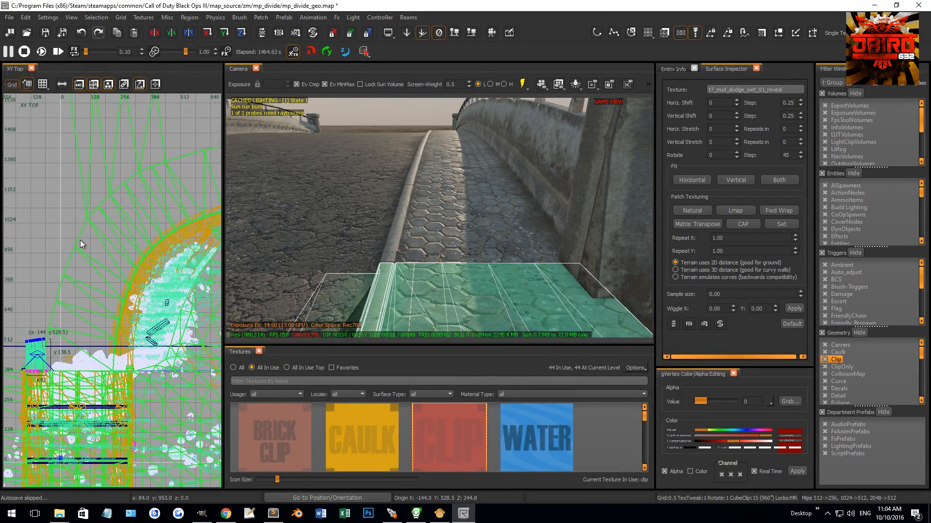
mouse_move(436, 240)
right_mouse_down()
mouse_move(451, 250)
mouse_move(437, 240)
mouse_move(455, 240)
mouse_move(439, 240)
right_mouse_up()
key("Escape")
key("Escape")
Step: Select only the asphalt patch that branches off the outer edge of the curved road
mouse_move(447, 199)
right_mouse_down()
mouse_move(485, 199)
mouse_move(458, 198)
mouse_move(491, 306)
right_mouse_up()
left_click(449, 197, "shift")
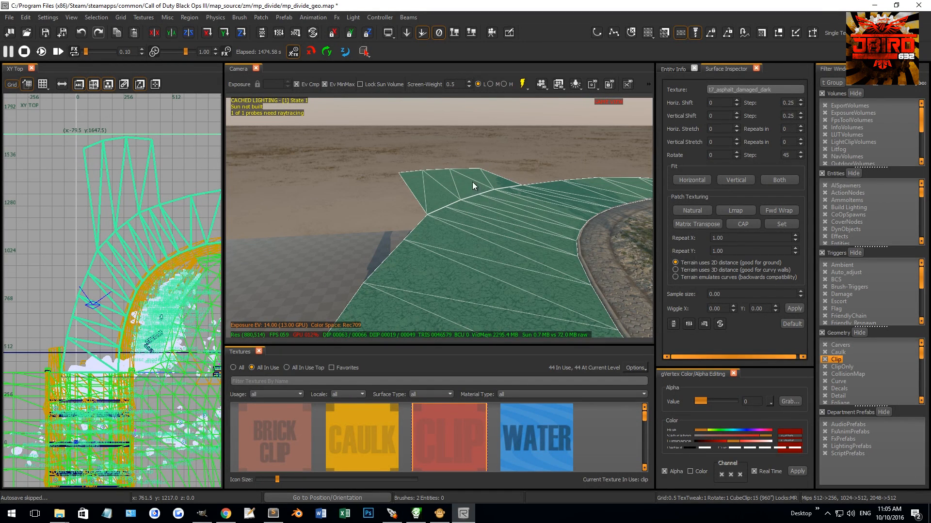
mouse_move(482, 200)
right_mouse_down()
mouse_move(506, 186)
mouse_move(483, 198)
right_mouse_up()
right_click_drag(109, 308, 92, 403)
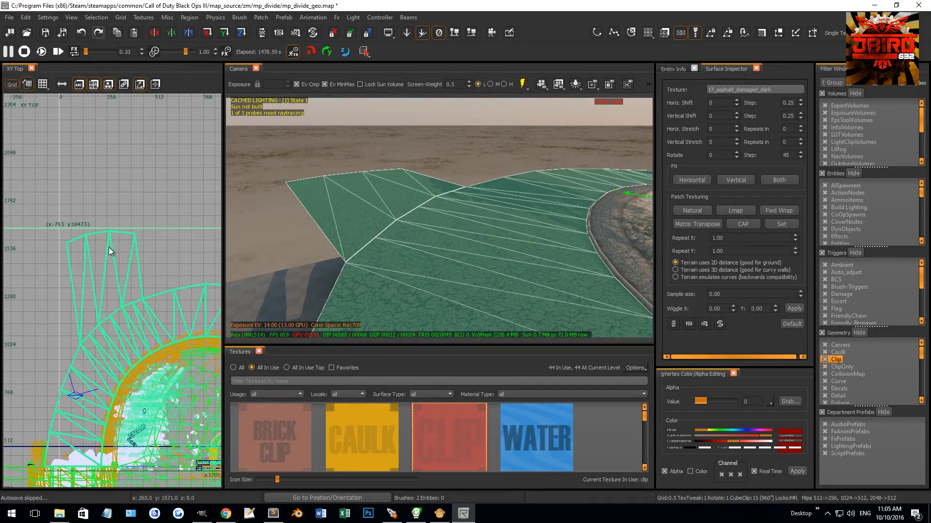
key("Escape")
left_click(397, 197, "shift")
scroll(73, 234, "down", 4)
Step: Extend the asphalt branch outward by moving its outer vertex row, and rotate that row 45 degrees
key("v")
left_click_drag(53, 227, 158, 269)
scroll(126, 263, "down", 5)
scroll(121, 255, "up", 3)
scroll(144, 318, "up", 2)
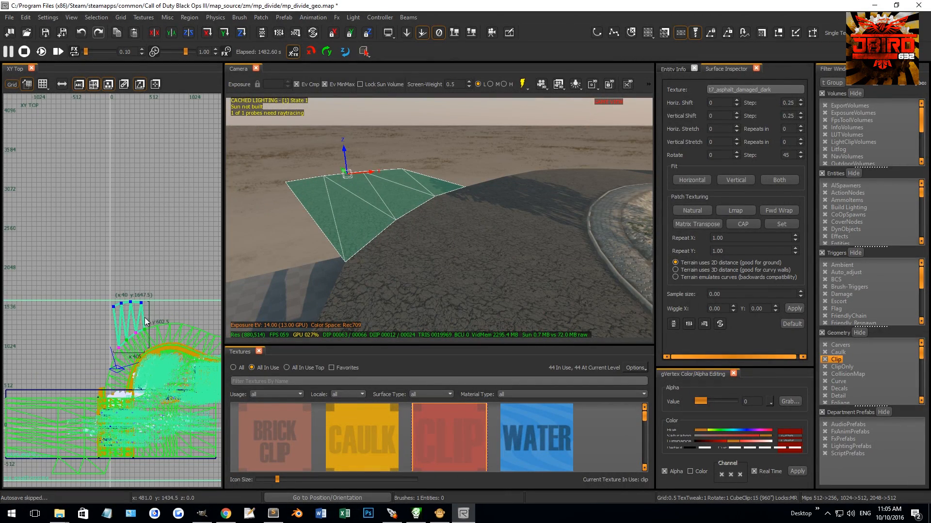
left_click_drag(143, 319, 111, 265)
key("r")
key("2")
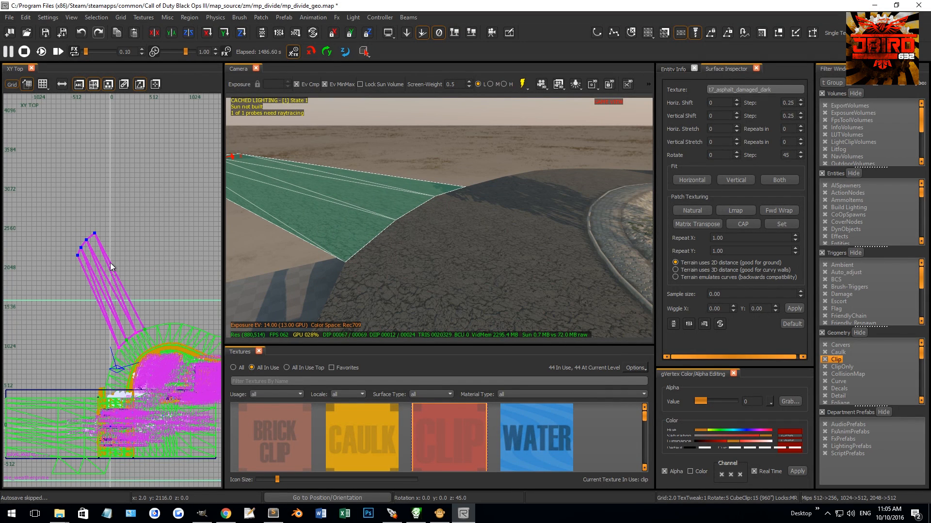
key("r")
Step: Insert a vertex row across the asphalt branch, move it close to the main road and rotate it 10 degrees
key("ctrl+KP_Add")
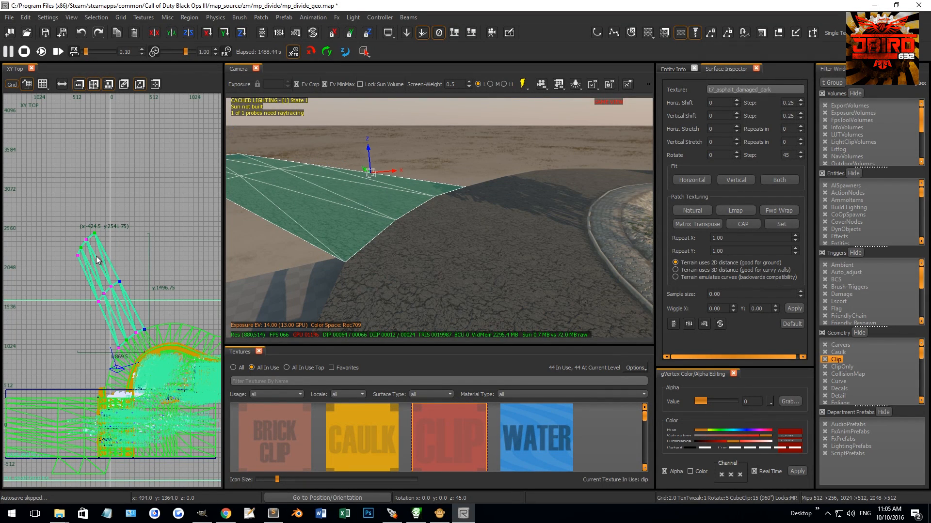
scroll(135, 304, "up", 3)
left_click_drag(125, 308, 136, 337)
key("r")
key("r")
key("r")
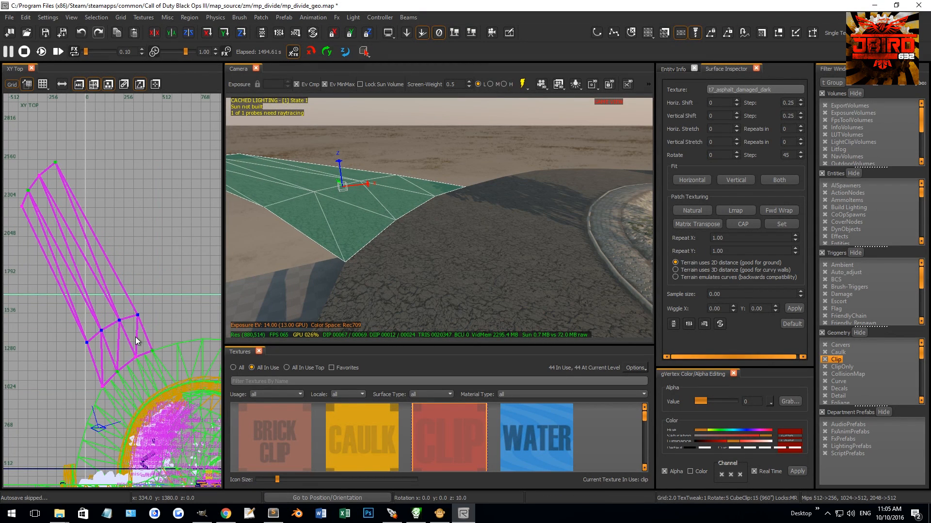
key("r")
Step: Insert another vertex row midway along the asphalt branch, then shift and rotate it to start a bend
right_click_drag(61, 185, 86, 200)
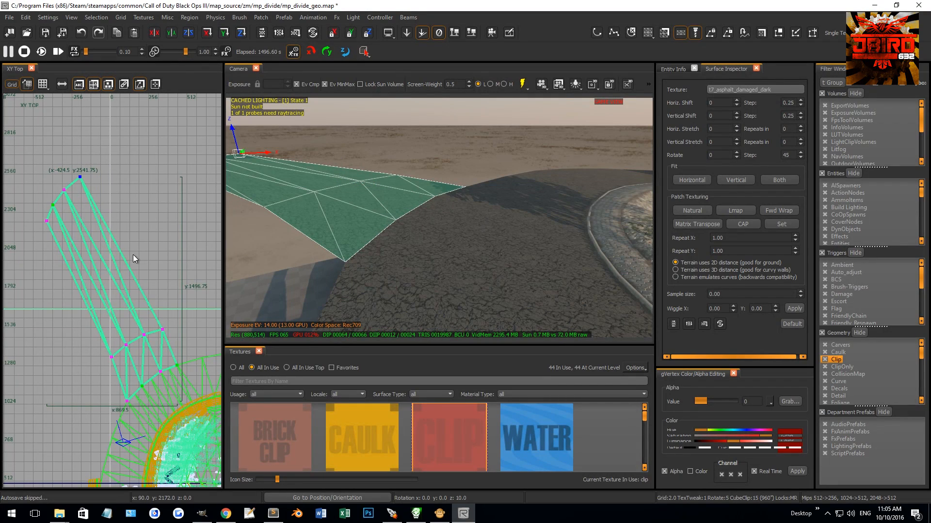
left_click_drag(169, 339, 168, 339)
left_click_drag(55, 251, 146, 308)
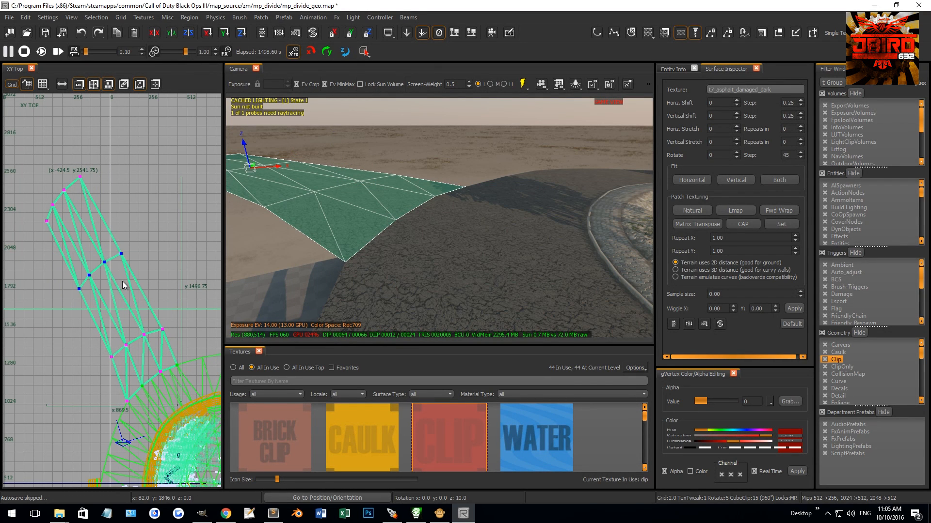
left_click_drag(126, 268, 129, 293)
key("r")
Step: Move and rotate the branch's outer vertex rows to curve the road away, with its corner at X -572.25, Y 2171.25
key("r")
right_click_drag(71, 190, 142, 184)
left_click_drag(65, 247, 40, 292)
key("r")
mouse_move(104, 297)
left_mouse_down()
mouse_move(126, 282)
mouse_move(98, 298)
left_mouse_up()
key("r")
key("Escape")
Step: Reselect the curved asphalt branch and insert an extra vertex row near its junction with the main road
right_click_drag(394, 179, 410, 190)
scroll(410, 190, "down", 3)
scroll(410, 190, "up", 3)
mouse_move(497, 254)
right_mouse_down()
mouse_move(479, 264)
mouse_move(412, 262)
mouse_move(481, 247)
right_mouse_up()
left_click(481, 247, "shift")
scroll(161, 289, "down", 2)
right_click_drag(172, 328, 103, 280)
scroll(173, 328, "up", 3)
key("v")
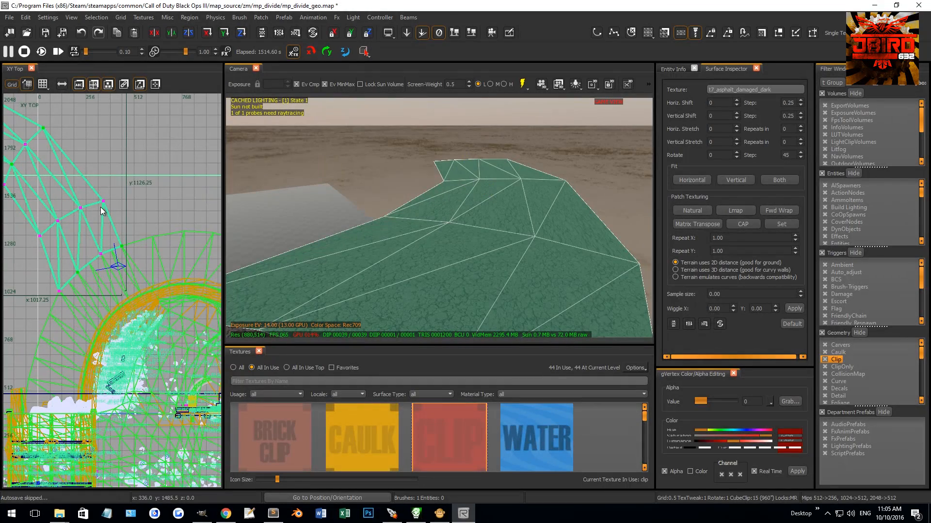
scroll(130, 258, "up", 4)
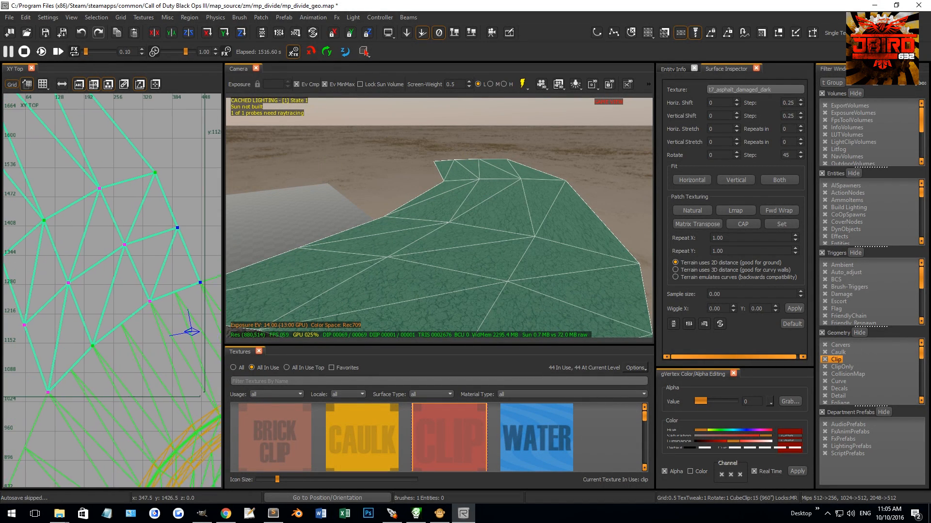
Step: Reposition the vertices on the branch's inner edge near the junction to smooth the curve
right_click_drag(130, 253, 217, 232)
left_click_drag(106, 290, 129, 327)
left_click_drag(116, 323, 123, 316)
scroll(112, 263, "down", 4)
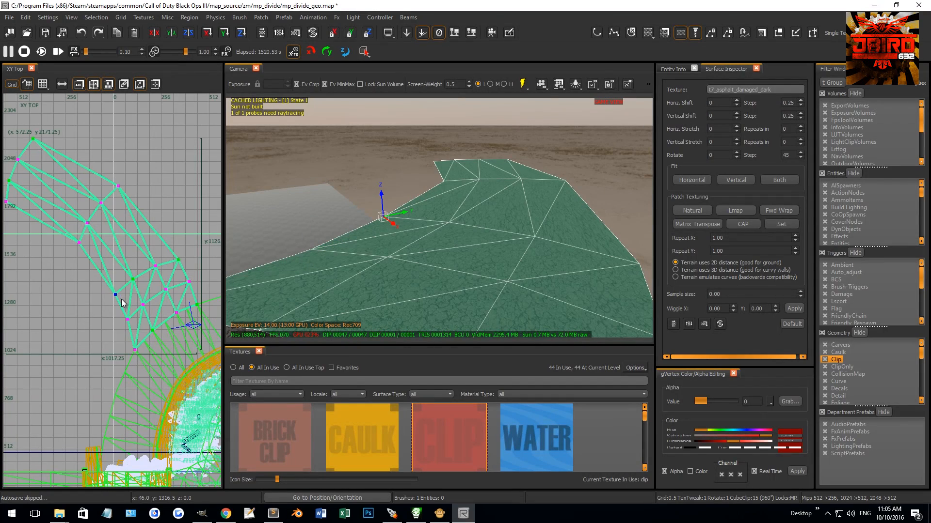
Step: Insert a vertex row in the branch's middle section, move it into the curve and rotate it 1.7 degrees
left_click(110, 241)
scroll(117, 238, "up", 1)
left_click(119, 237, "shift")
left_click_drag(129, 258, 157, 257)
key("r")
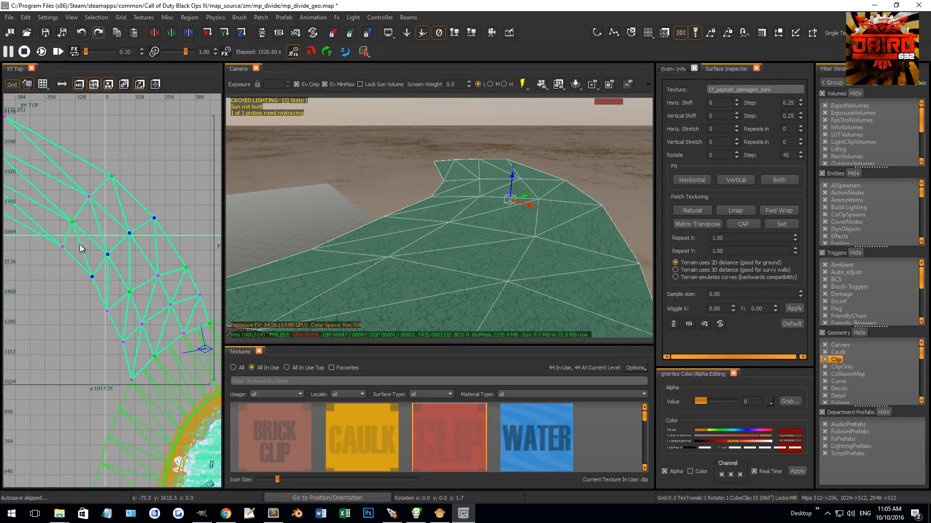
Step: Insert a vertex row farther along the branch, align it with the bend and rotate it 2.9 degrees
right_click_drag(92, 248, 86, 234)
left_click_drag(56, 144, 146, 239, "shift")
key("shift+a")
key("r")
key("r")
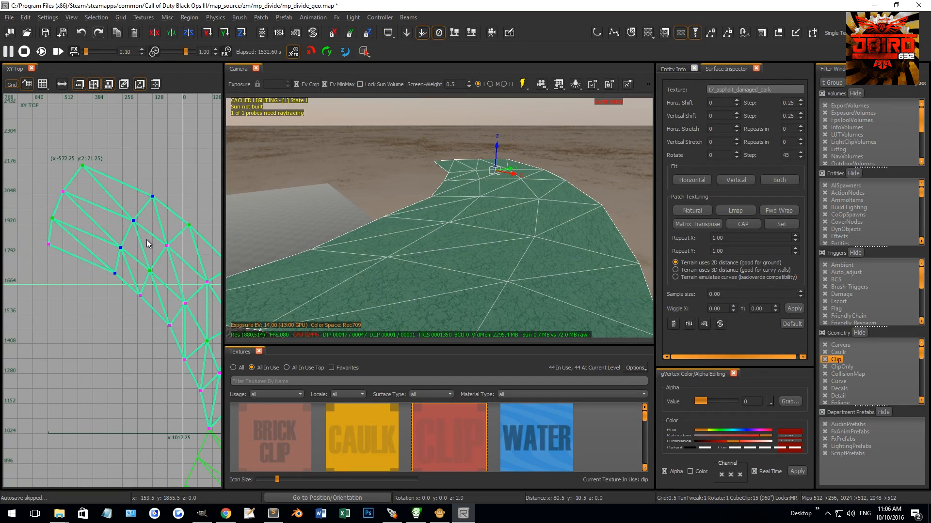
Step: Insert one more vertex row beside the branch's far end, move it into the curve and leave vertex editing
left_click_drag(77, 156, 99, 180, "shift")
key("shift+a")
left_click(116, 176, "shift")
key("Escape")
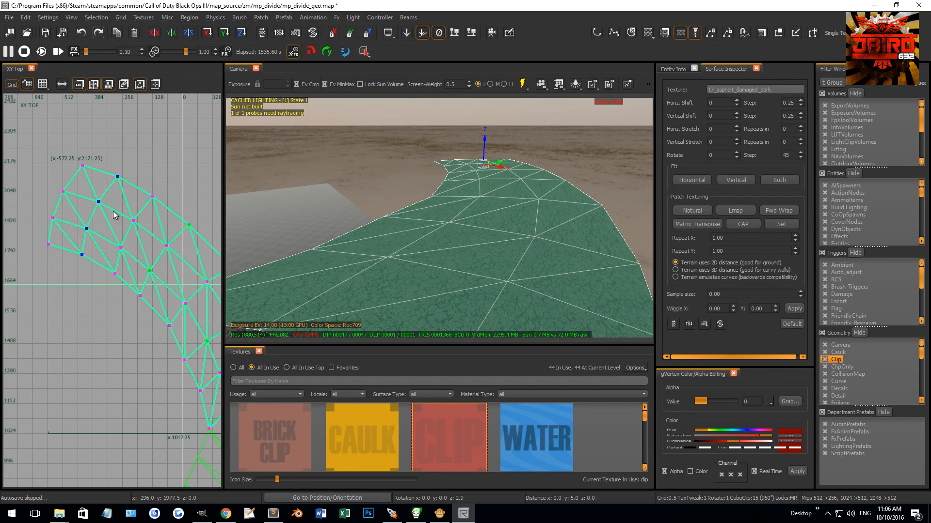
key("Escape")
Step: Adjust the vertex row across the road branch near the junction, rotate it 10.3 degrees to follow the curve, and leave vertex editing
right_click_drag(366, 185, 418, 211)
left_click(417, 211, "shift")
scroll(127, 284, "down", 2)
right_click_drag(128, 282, 95, 251)
key("v")
scroll(129, 289, "up", 3)
right_click_drag(117, 301, 63, 309)
left_click(135, 278, "alt")
key("r")
mouse_move(159, 291)
left_mouse_down()
mouse_move(169, 271)
mouse_move(154, 278)
left_mouse_up()
key("r")
key("f")
key("r")
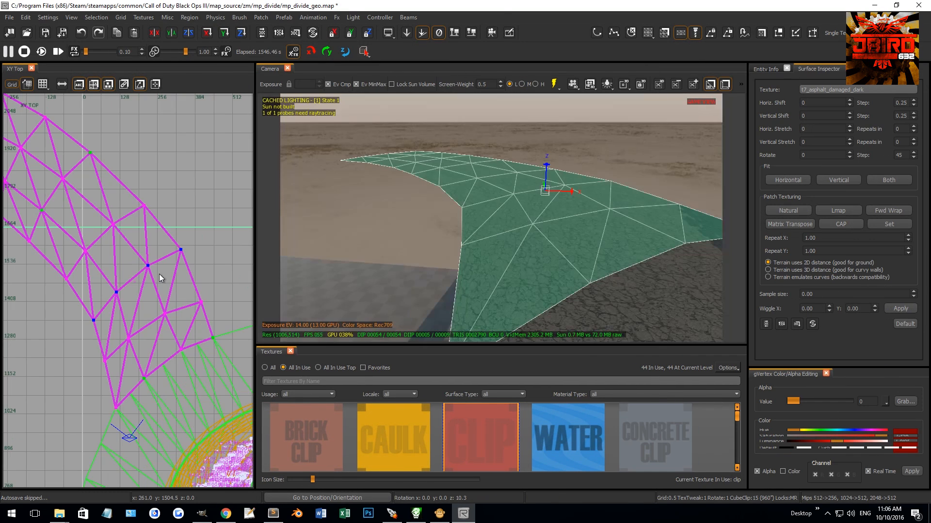
key("f")
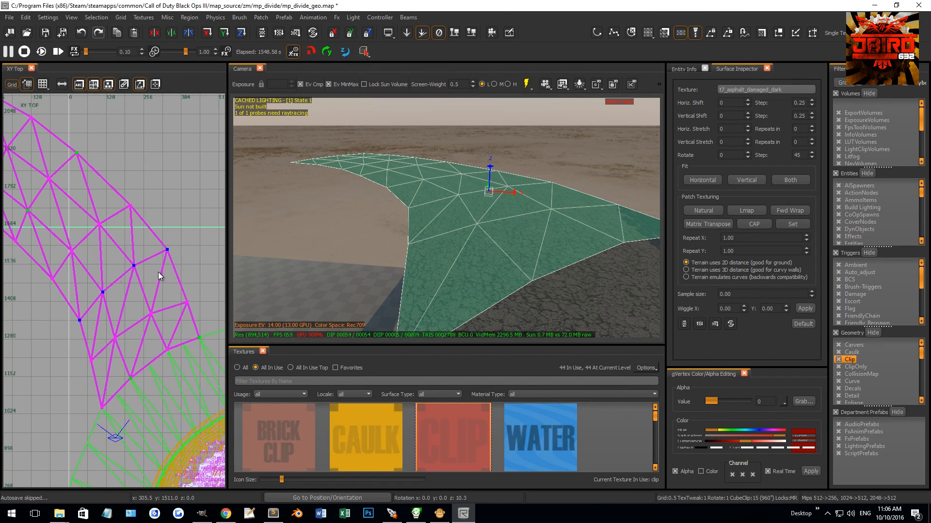
key("r")
key("Escape")
Step: Select the sidewalk patches at the bridge's end and stretch their end vertices out to the road branch's far end
right_click_drag(437, 249, 437, 250)
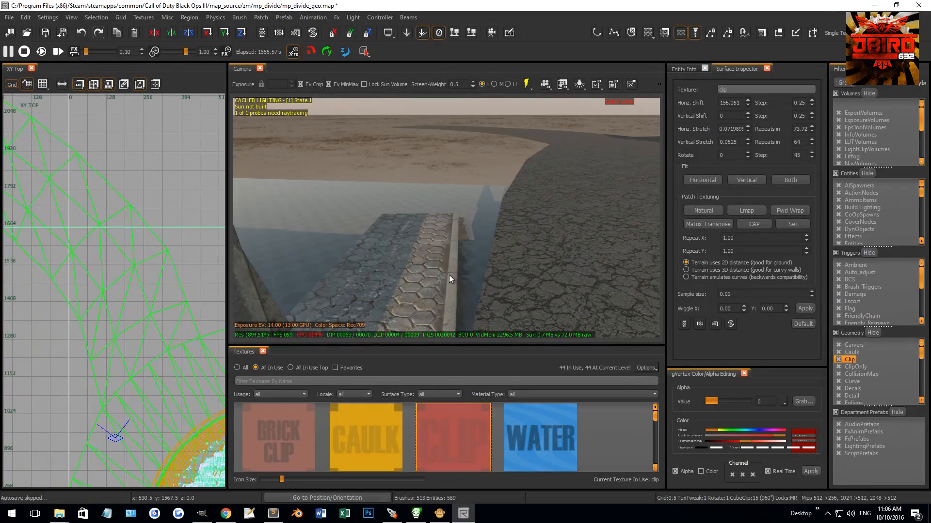
left_click(436, 268, "shift")
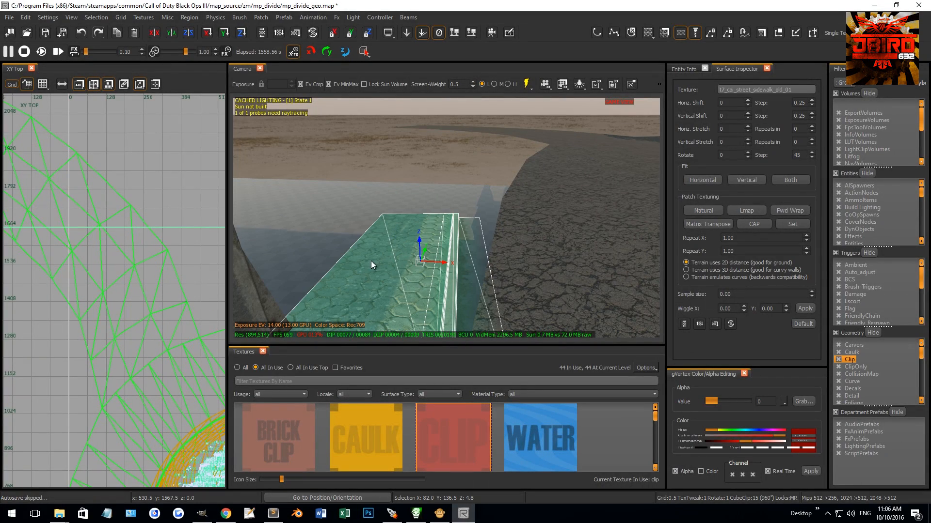
left_click(349, 266, "shift")
scroll(146, 287, "down", 7)
scroll(118, 311, "up", 5)
right_click_drag(138, 372, 124, 287)
scroll(109, 227, "up", 12)
right_click_drag(437, 222, 441, 214)
scroll(161, 220, "down", 15)
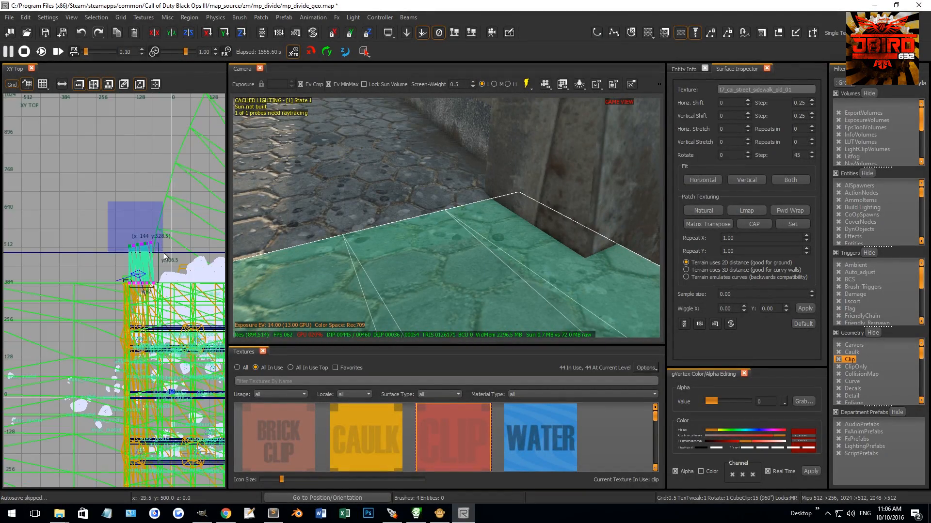
right_click_drag(161, 219, 165, 277)
left_click_drag(176, 277, 151, 203)
scroll(152, 228, "up", 11)
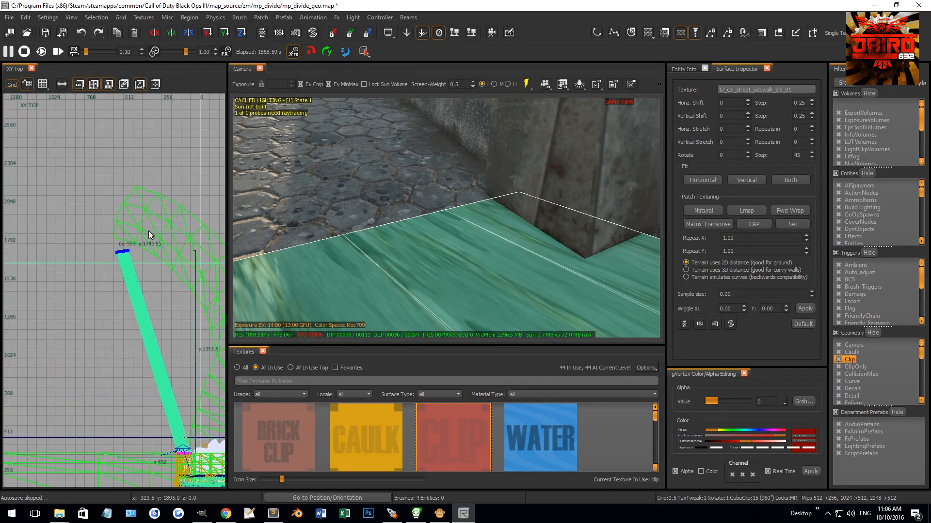
Step: Rotate the stretched sidewalk's end vertices 75 degrees, place them against the branch's far corner, and deselect the patches
right_click_drag(105, 287, 158, 270)
key("r")
key("2")
left_click_drag(125, 304, 121, 265)
key("r")
left_click_drag(89, 330, 89, 331)
left_click_drag(117, 315, 70, 273)
scroll(66, 231, "up", 8)
scroll(122, 291, "up", 4)
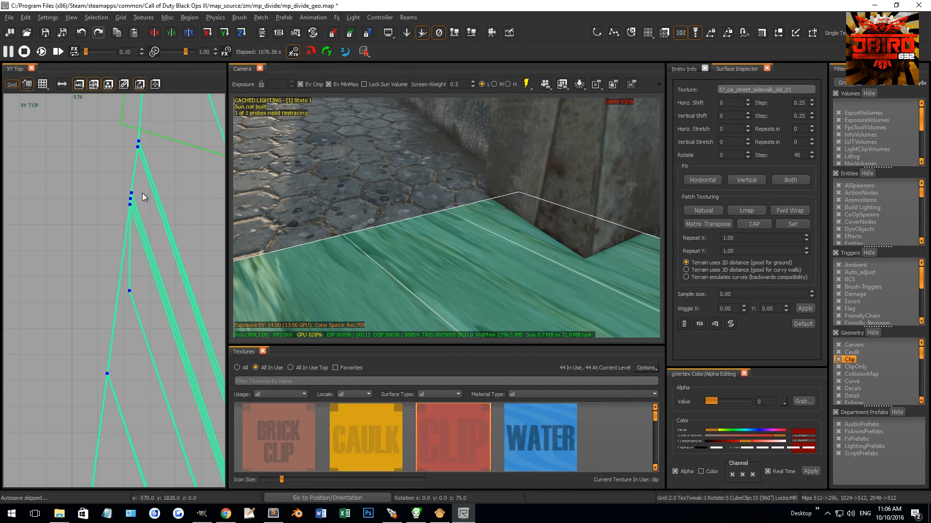
scroll(142, 208, "up", 5)
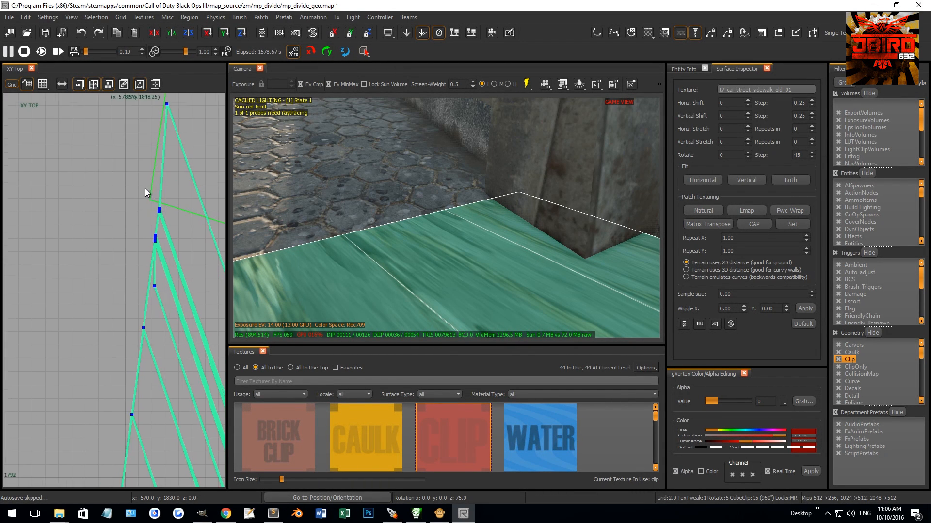
left_click_drag(163, 280, 104, 221)
right_click_drag(402, 194, 420, 185)
key("Escape")
Step: Reselect the stretched sidewalk patches and adjust their far-end vertices to meet the road branch's corner
left_click(448, 136, "shift")
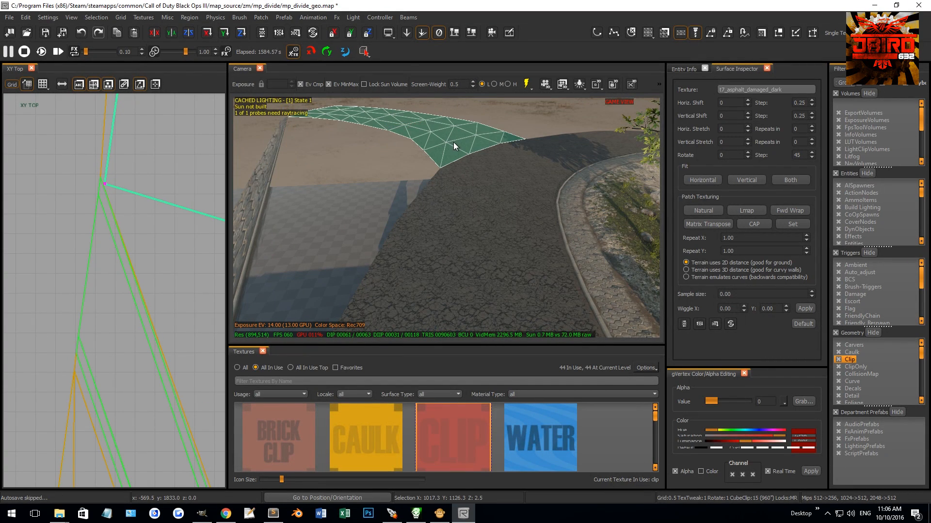
key("Escape")
right_click_drag(409, 168, 315, 215)
left_click(429, 202)
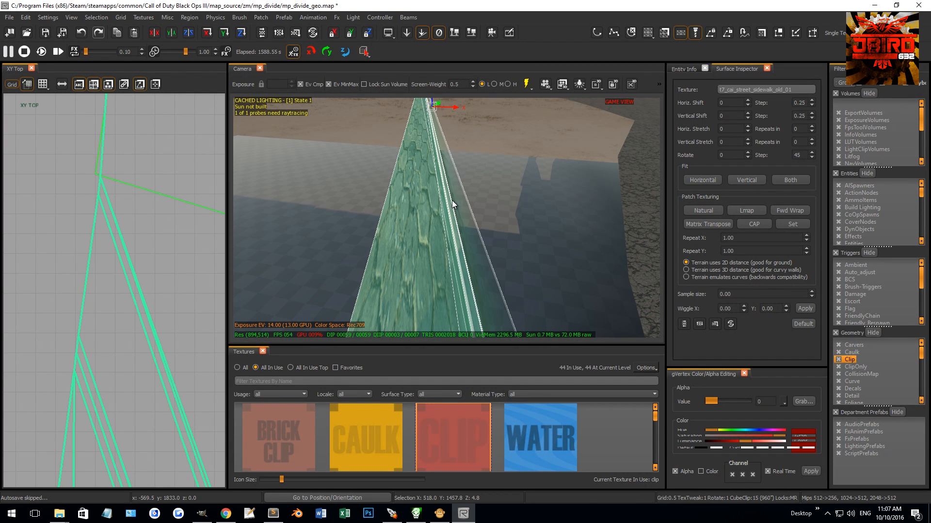
key("v")
scroll(118, 220, "down", 12)
scroll(118, 219, "up", 4)
mouse_move(117, 203)
right_mouse_down()
mouse_move(114, 226)
mouse_move(117, 208)
right_mouse_up()
scroll(116, 223, "up", 5)
left_click_drag(122, 193, 163, 248)
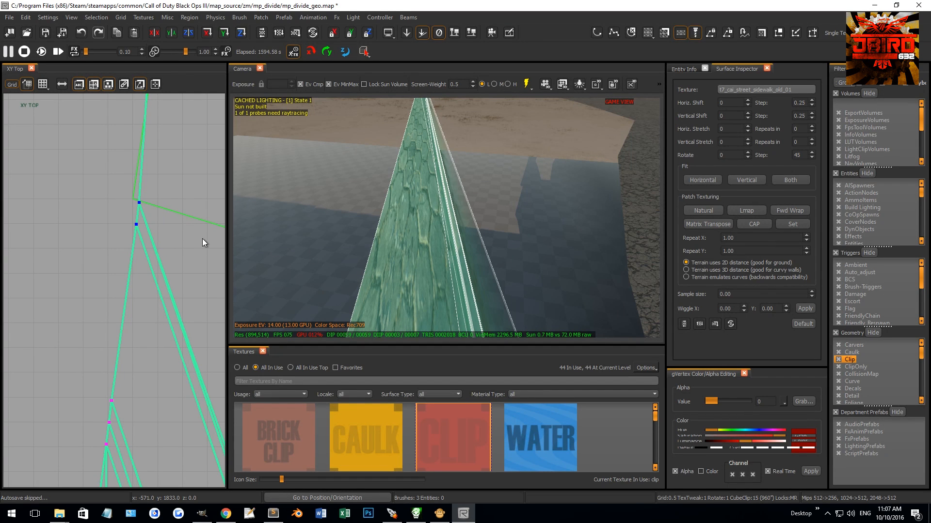
left_click_drag(125, 195, 158, 213)
Step: Turn off grid snapping and nudge the sidewalk's second far-end vertex into line with the end edge
key("ctrl+g")
scroll(158, 212, "down", 2)
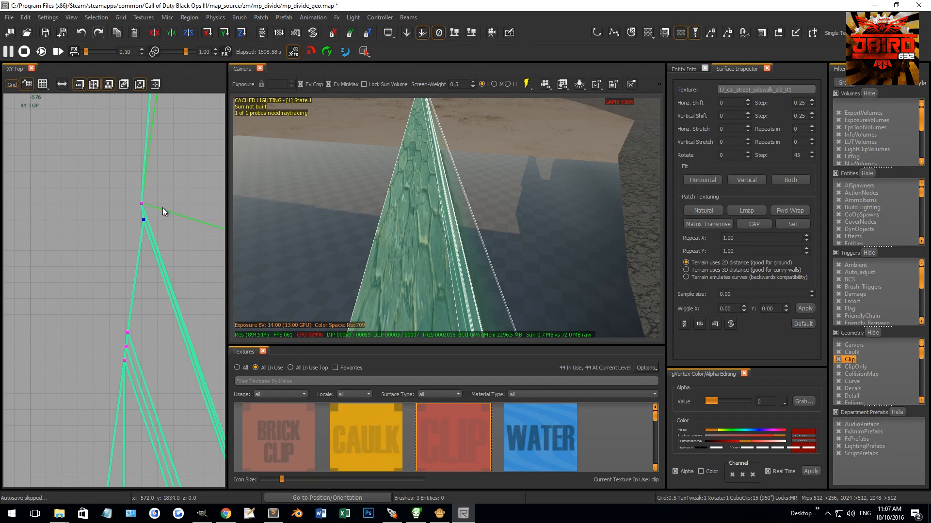
key("shift+g")
left_click_drag(170, 237, 167, 237)
right_click_drag(310, 228, 272, 232)
scroll(117, 265, "down", 14)
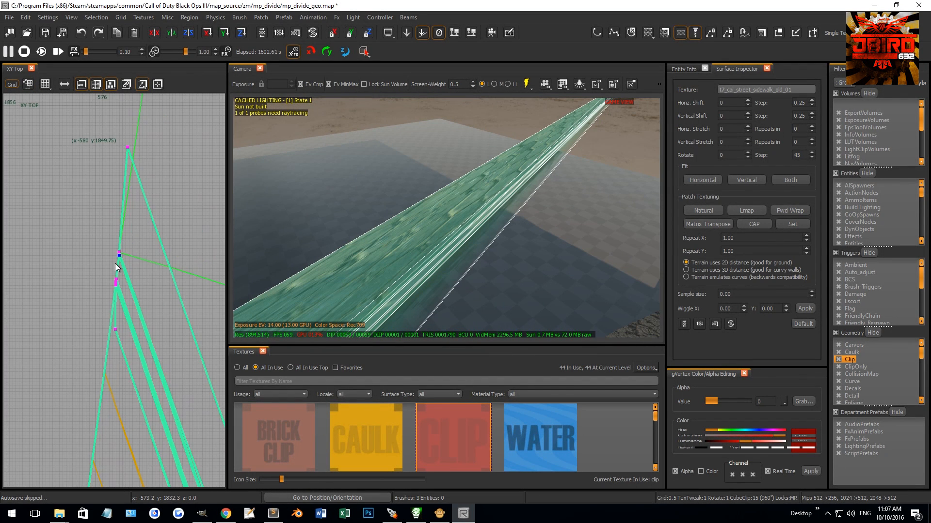
Step: Insert a vertex row midway along the first sidewalk patch, using its vertices at the bridge end and far end
right_click_drag(104, 300, 74, 194)
scroll(96, 262, "down", 5)
right_click_drag(137, 323, 63, 29)
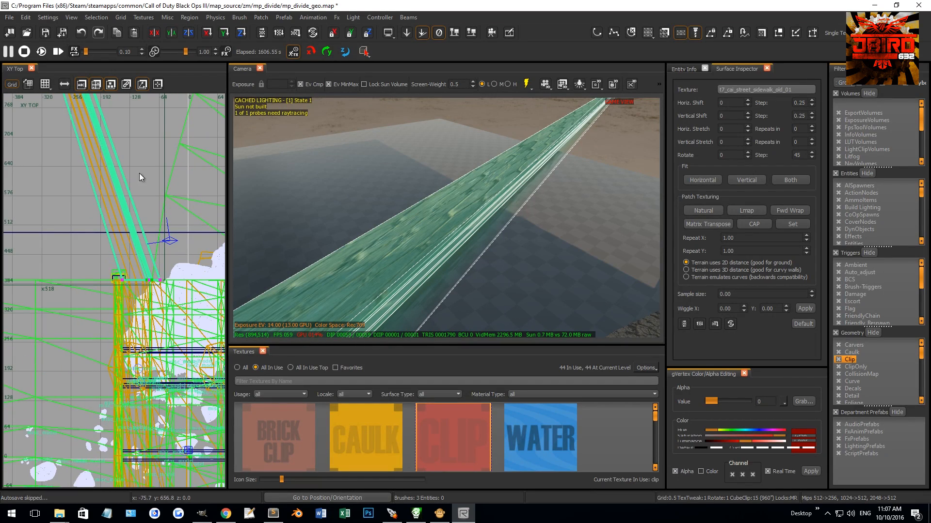
mouse_move(107, 273)
left_mouse_down()
mouse_move(138, 304)
mouse_move(149, 279)
left_mouse_up()
scroll(153, 279, "up", 10)
scroll(137, 285, "up", 7)
scroll(130, 286, "down", 13)
right_click_drag(78, 174, 196, 510)
scroll(71, 168, "down", 7)
right_click_drag(71, 169, 150, 345)
scroll(130, 176, "up", 14)
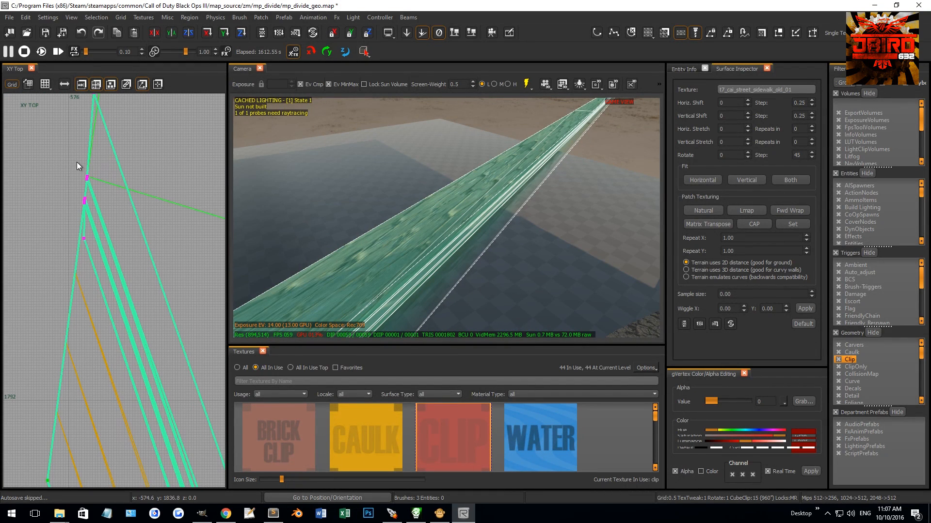
left_click_drag(91, 179, 92, 179)
scroll(86, 177, "up", 5)
scroll(108, 186, "down", 14)
scroll(105, 188, "down", 7)
Step: Insert a matching middle vertex row in the adjoining sidewalk patch, using its end vertices
right_click_drag(100, 192, 25, 97)
scroll(84, 194, "up", 3)
scroll(167, 420, "up", 1)
right_click_drag(168, 427, 213, 486)
scroll(106, 259, "down", 3)
scroll(118, 232, "up", 6)
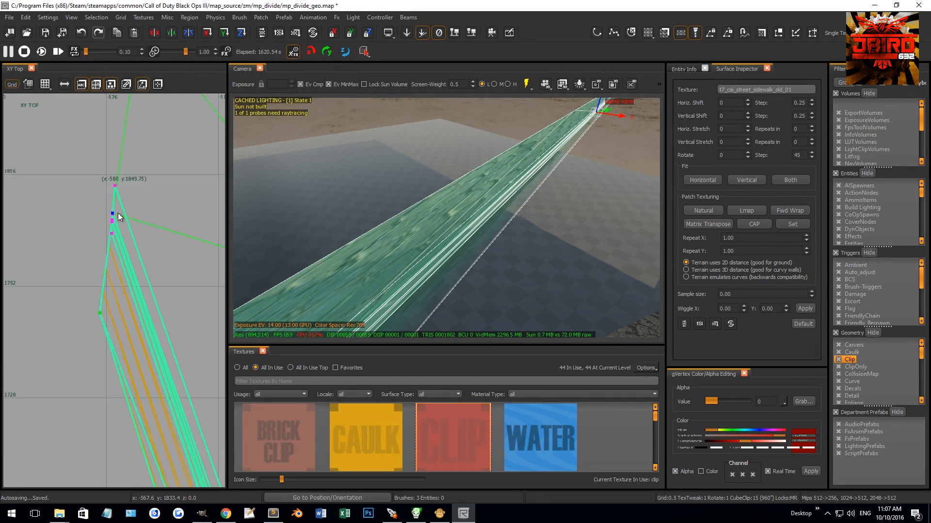
scroll(108, 213, "up", 2)
left_click(130, 219)
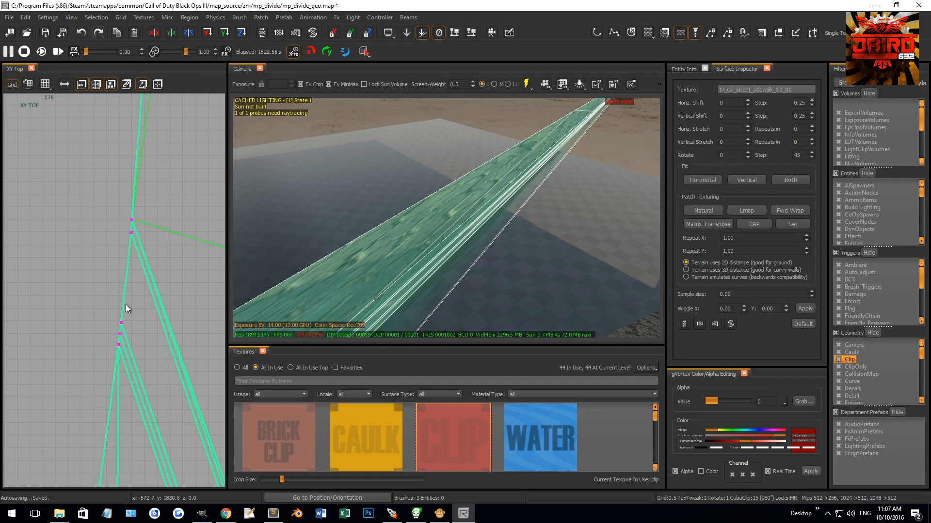
left_click(121, 322)
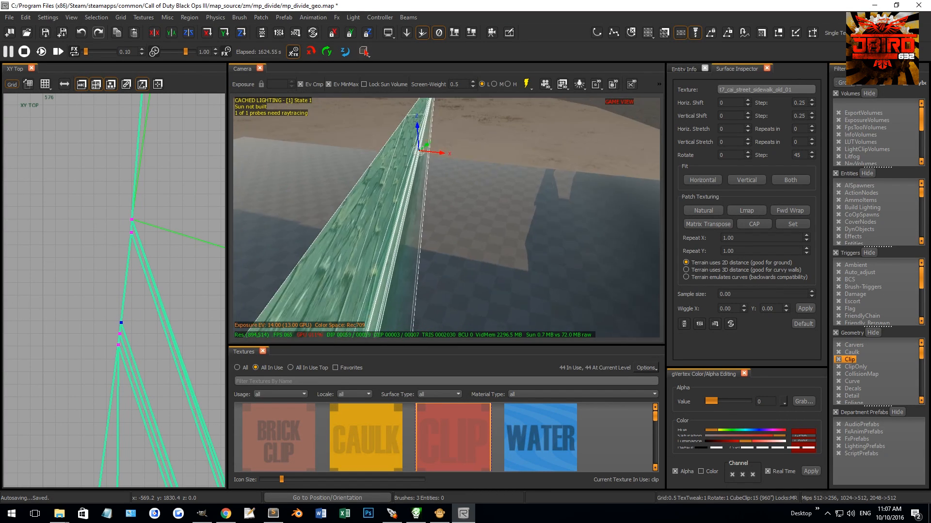
right_click_drag(432, 250, 449, 232)
scroll(75, 292, "down", 9)
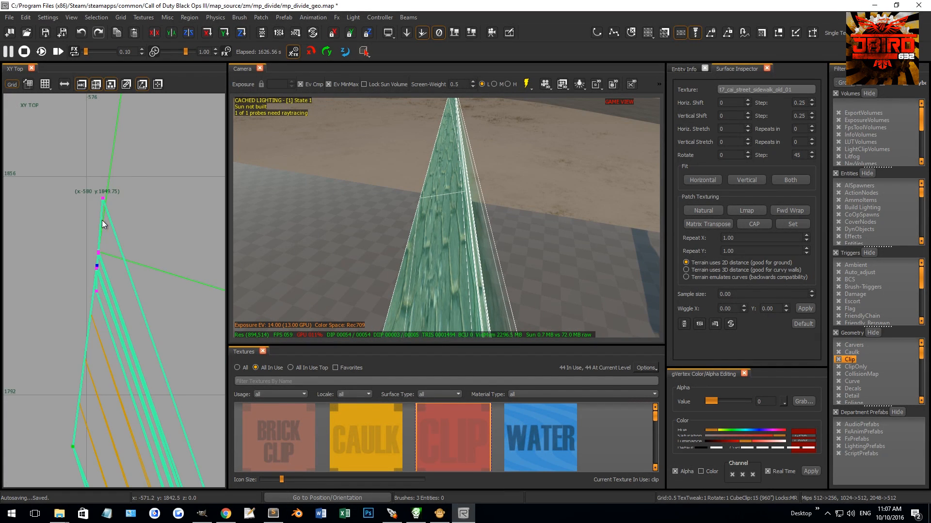
Step: Insert a middle vertex row in the remaining outer sidewalk strip from its corner vertices at both ends
scroll(133, 271, "down", 10)
right_click_drag(194, 455, 159, 348)
scroll(146, 356, "up", 8)
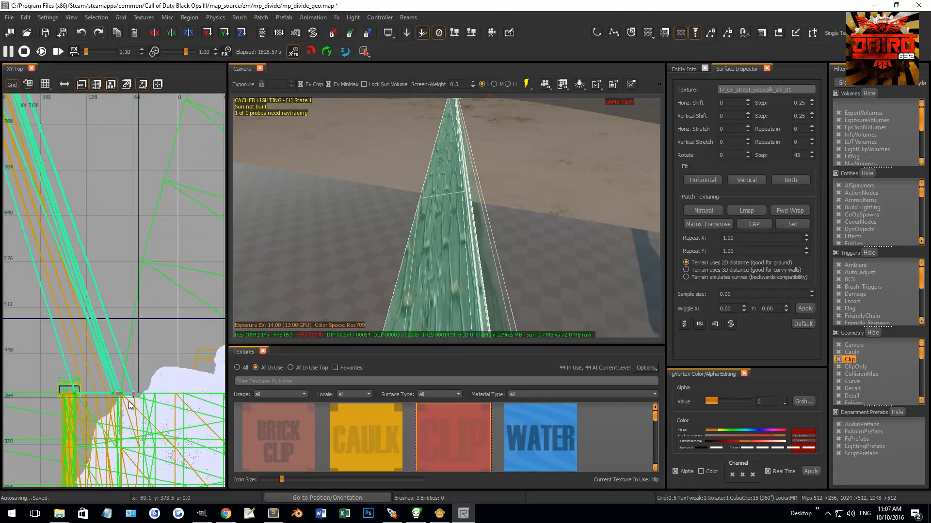
left_click_drag(132, 360, 167, 409)
key("w")
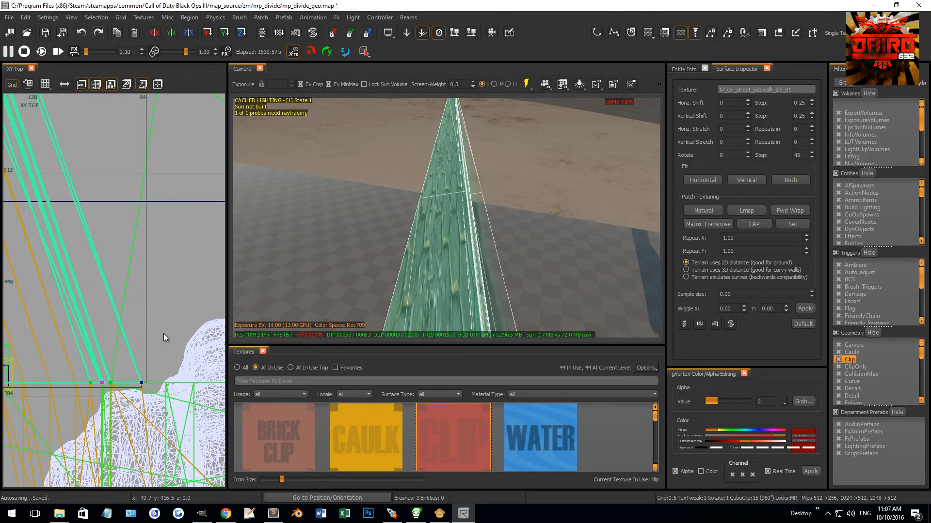
scroll(108, 380, "up", 8)
scroll(140, 388, "down", 15)
scroll(106, 232, "up", 6)
scroll(106, 234, "down", 7)
right_click_drag(96, 217, 110, 241)
scroll(104, 201, "up", 5)
scroll(104, 177, "up", 14)
left_click_drag(158, 238, 154, 238)
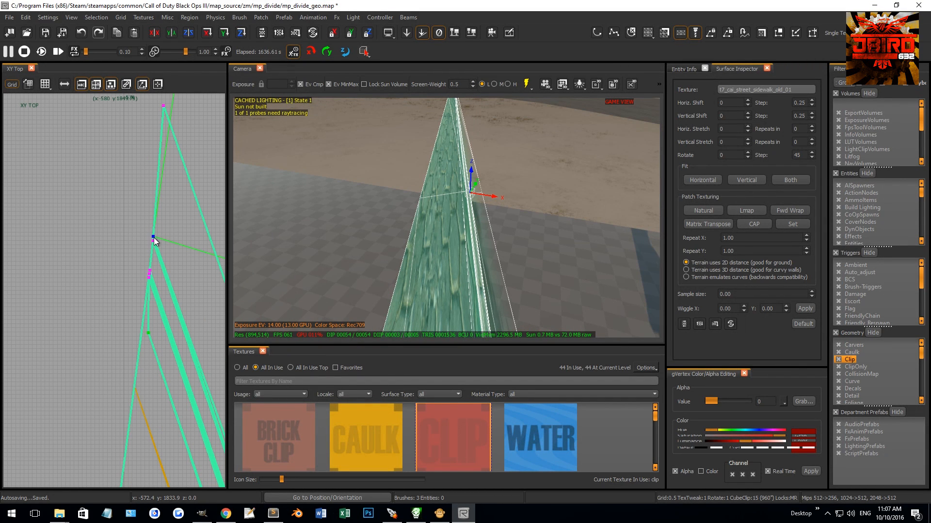
scroll(117, 259, "down", 10)
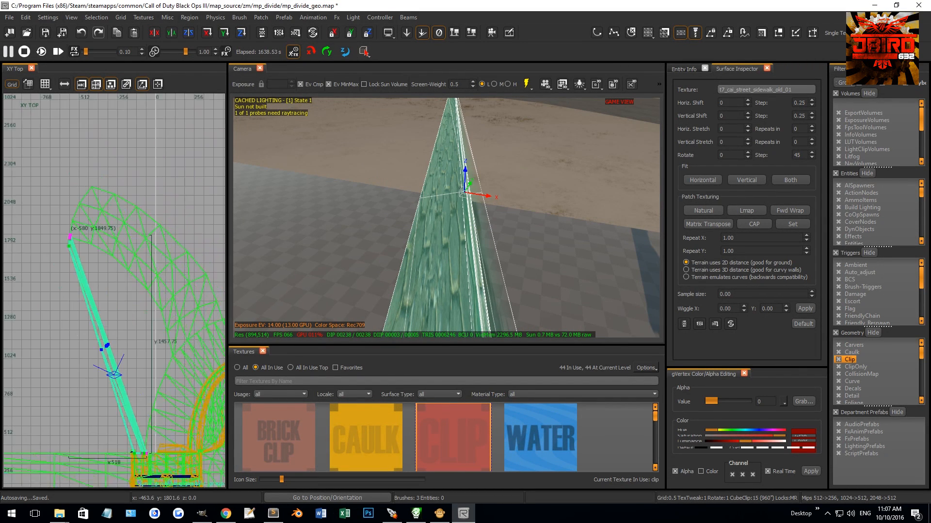
Step: Try to move the sidewalk's middle vertices toward the road, and undo the last changes
left_click_drag(115, 335, 141, 323)
scroll(88, 345, "up", 8)
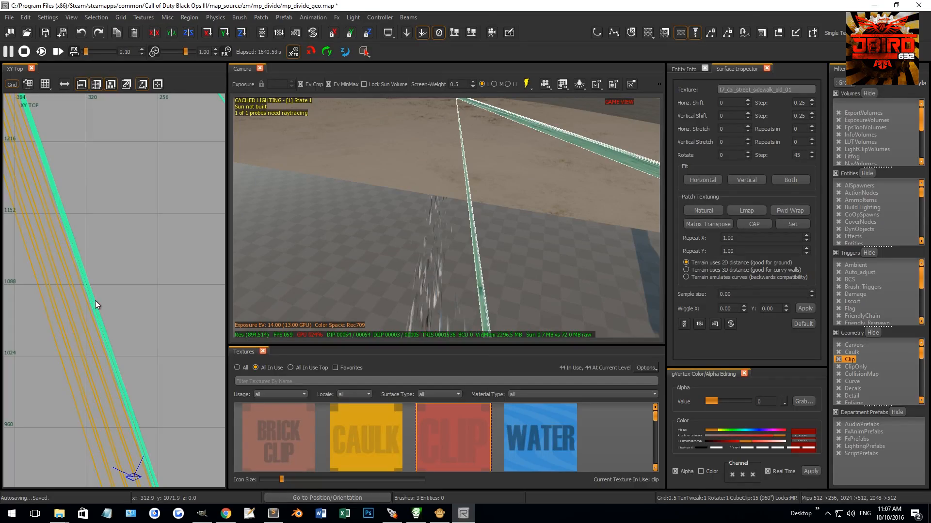
left_click(96, 302)
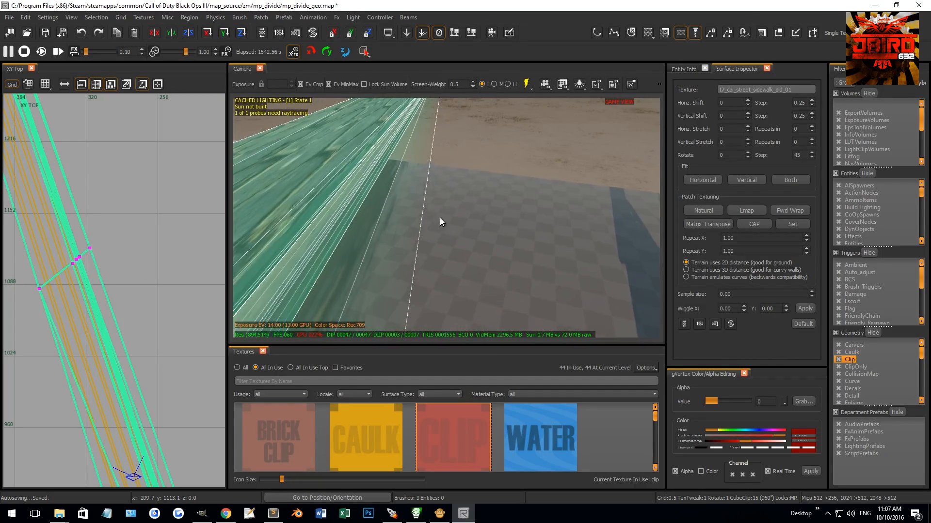
right_click_drag(434, 227, 452, 207)
key("ctrl+z")
key("ctrl+z")
key("ctrl+y")
key("ctrl+y")
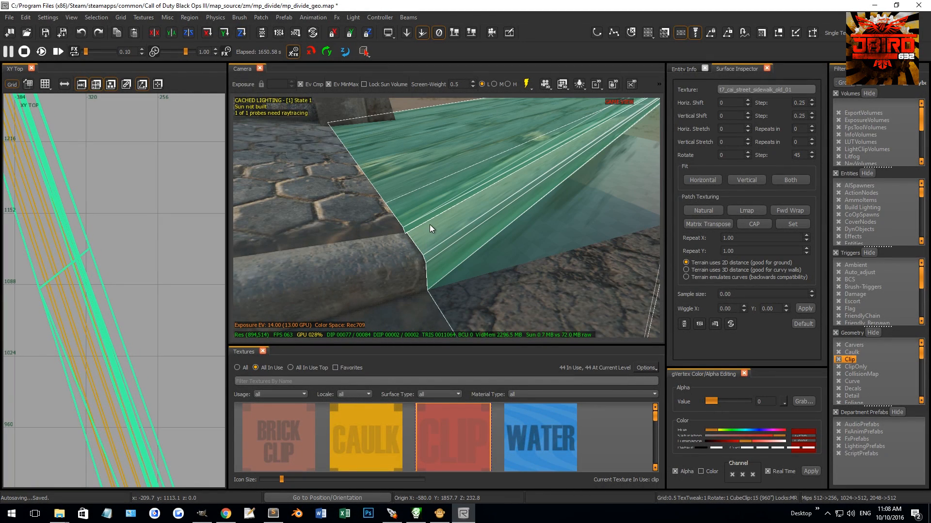
key("v")
key("ctrl+z")
key("ctrl+z")
key("ctrl+z")
right_click_drag(418, 176, 415, 176)
key("ctrl+z")
Step: Bend the sidewalk by moving its whole middle vertex row toward the road's inner edge
right_click_drag(436, 207, 458, 240)
key("v")
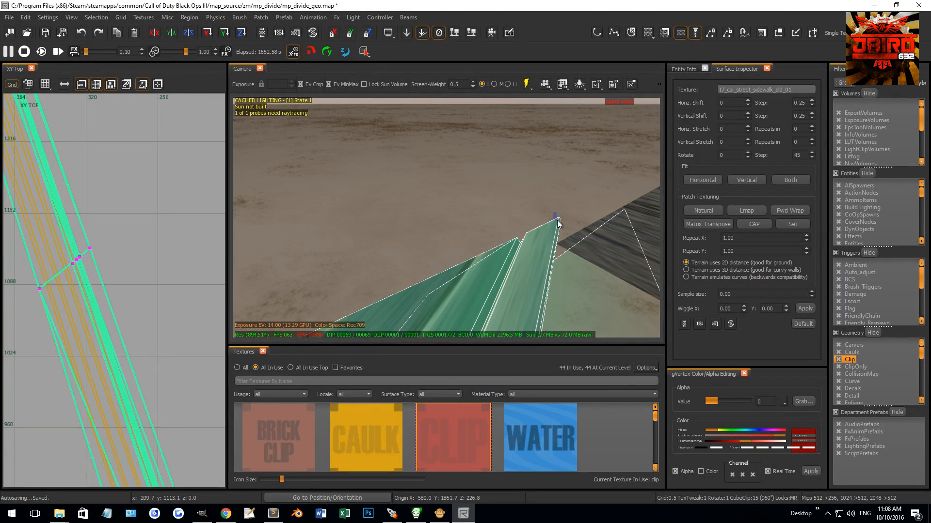
scroll(130, 304, "down", 5)
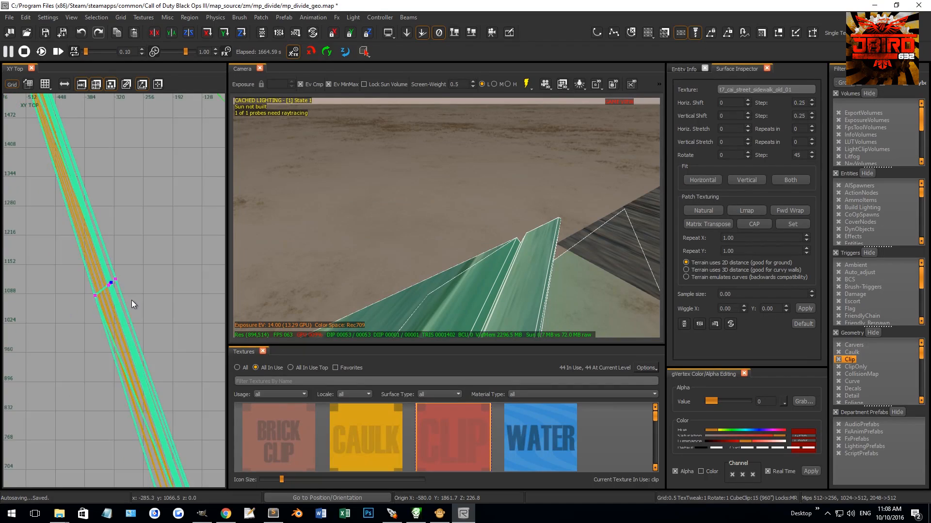
left_click_drag(108, 329, 136, 307)
scroll(135, 307, "up", 8)
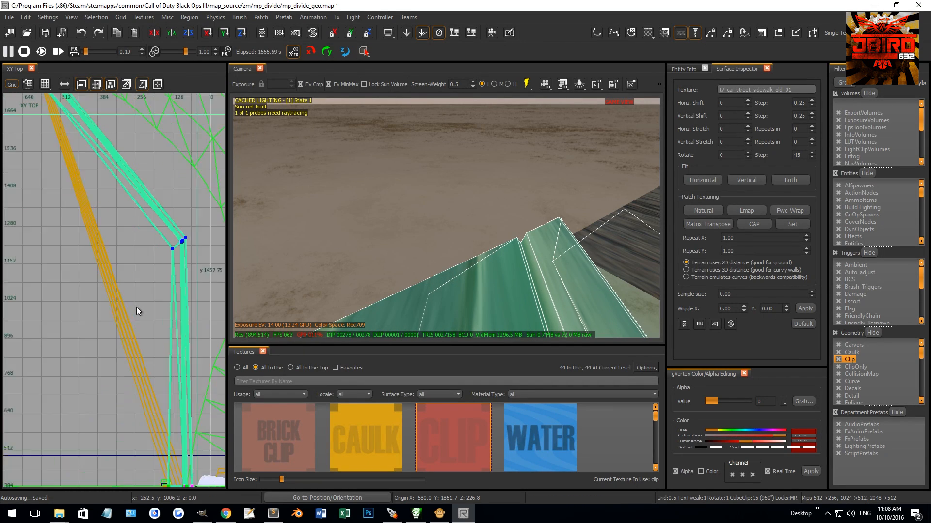
Step: Delete the leftover straight strip along the sidewalk's former line and reselect the bent sidewalk patches
right_click_drag(485, 246, 454, 224)
key("Escape")
left_click(534, 219, "shift")
key("BackSpace")
left_click(413, 263, "shift")
key("Escape")
left_click(455, 224, "shift")
left_click(472, 236, "shift")
scroll(107, 286, "down", 5)
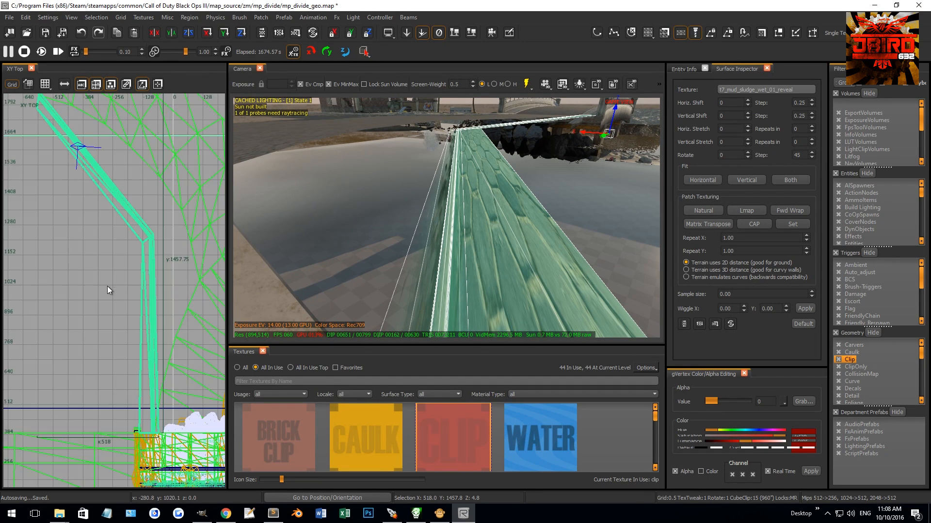
Step: Rotate the bent sidewalk's middle vertex row by -45.1 degrees to even out its width at the bend
key("v")
scroll(107, 260, "up", 2)
right_click_drag(417, 254, 423, 248)
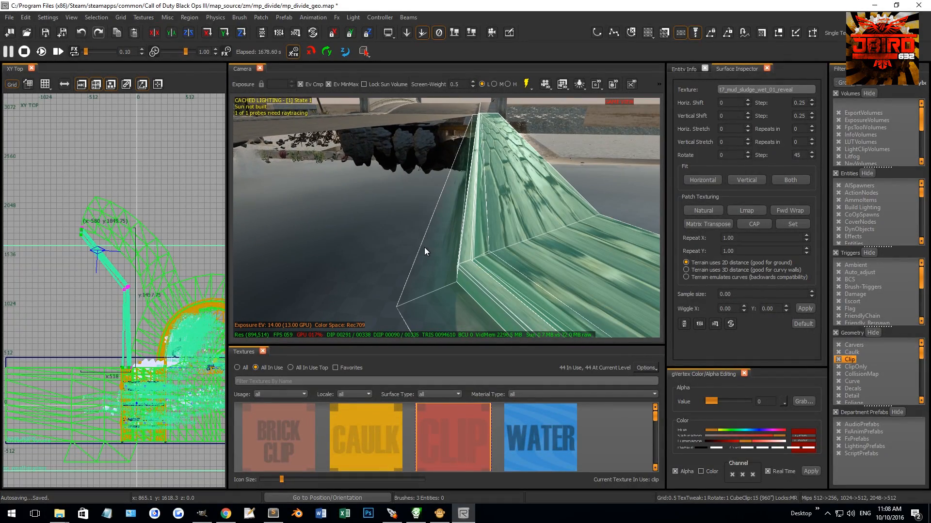
scroll(140, 280, "up", 3)
left_click_drag(136, 276, 145, 352)
scroll(97, 322, "up", 1)
scroll(147, 353, "up", 5)
key("r")
left_click_drag(163, 313, 159, 382)
key("r")
Step: Move the rotated middle row against the road's inner edge and align its curb vertex with the road vertex there
left_click_drag(150, 307, 202, 294)
scroll(189, 307, "up", 8)
right_click_drag(202, 293, 173, 293)
scroll(173, 293, "up", 7)
left_click_drag(60, 248, 148, 253)
scroll(126, 233, "up", 5)
left_click_drag(114, 227, 144, 223)
left_click(182, 237)
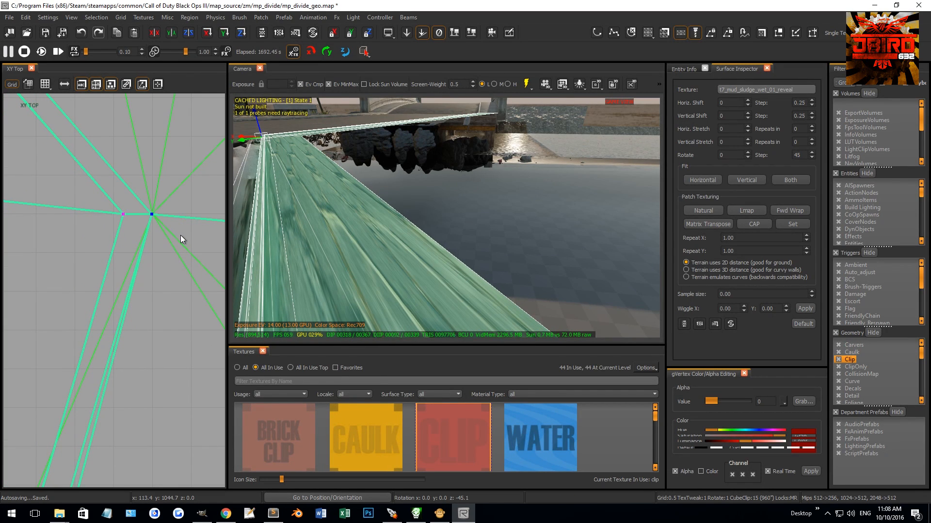
scroll(151, 247, "up", 5)
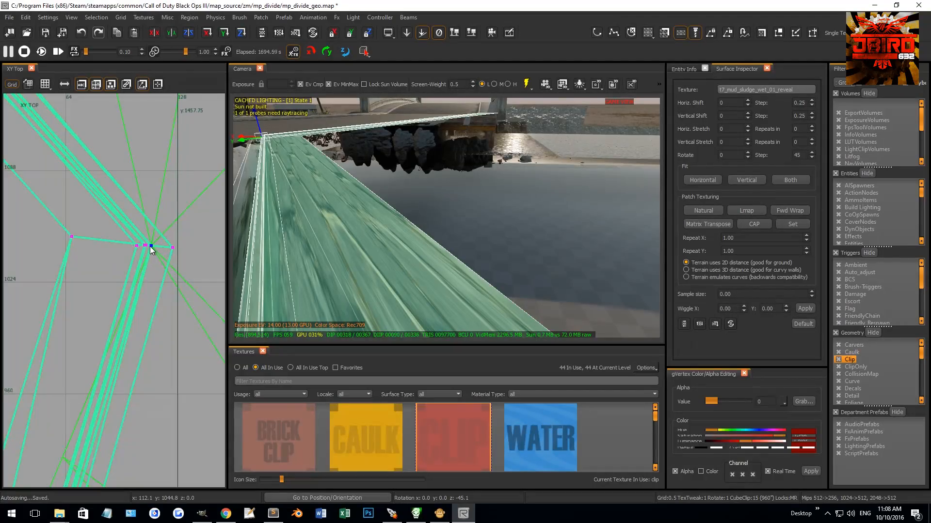
scroll(149, 246, "down", 10)
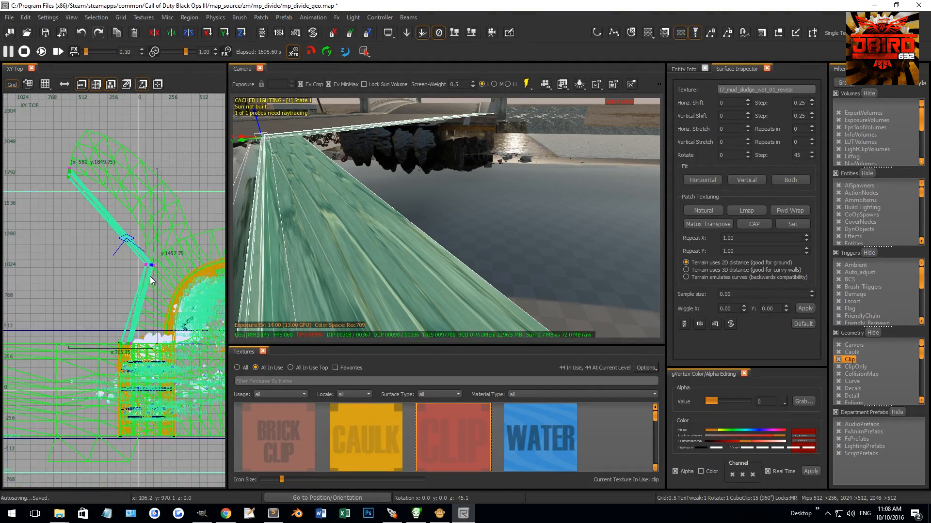
scroll(137, 302, "up", 10)
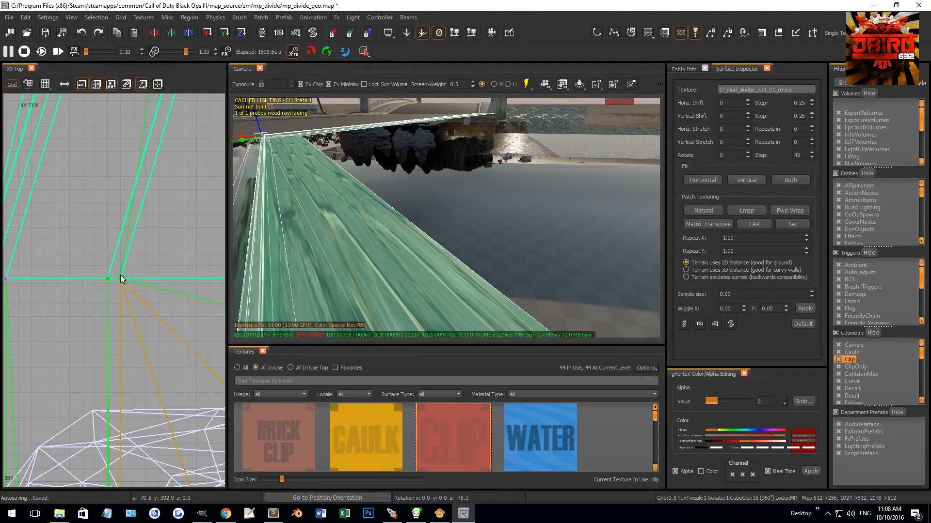
Step: Compare the sidewalk's curb vertices with the road's edge at the bridge end and at the bend
scroll(122, 299, "down", 8)
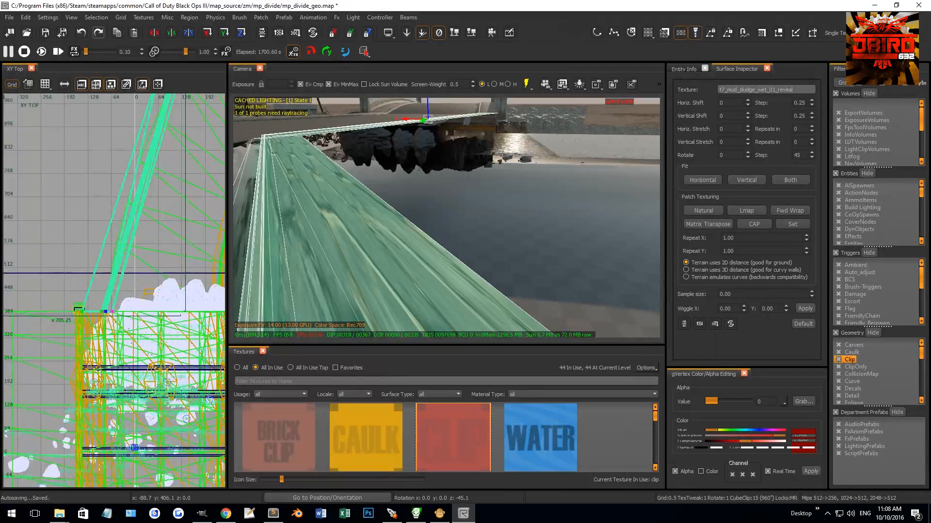
scroll(117, 285, "up", 1)
scroll(190, 156, "up", 4)
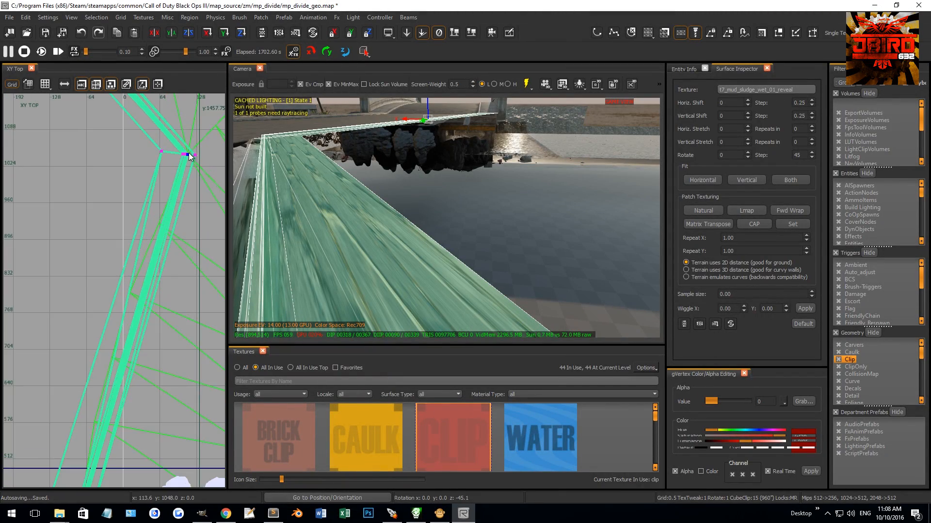
scroll(191, 156, "up", 5)
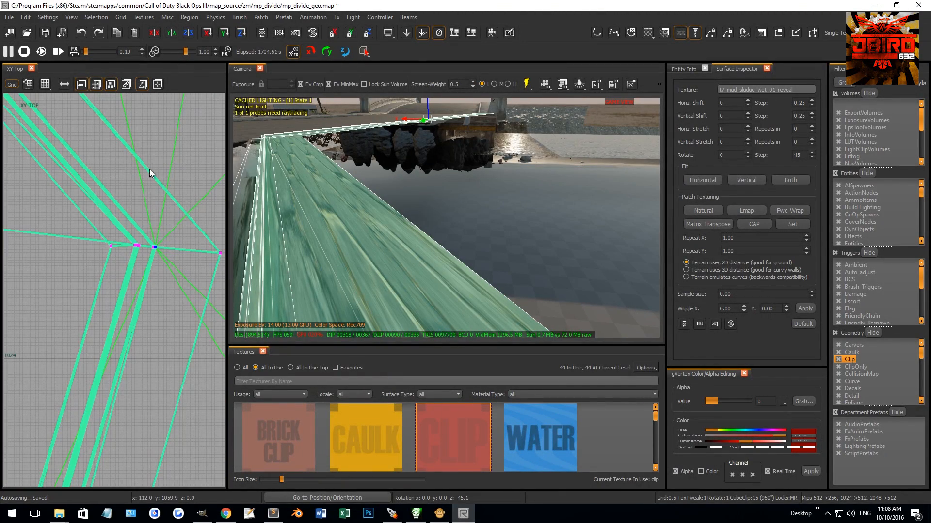
scroll(155, 255, "down", 11)
scroll(123, 310, "up", 8)
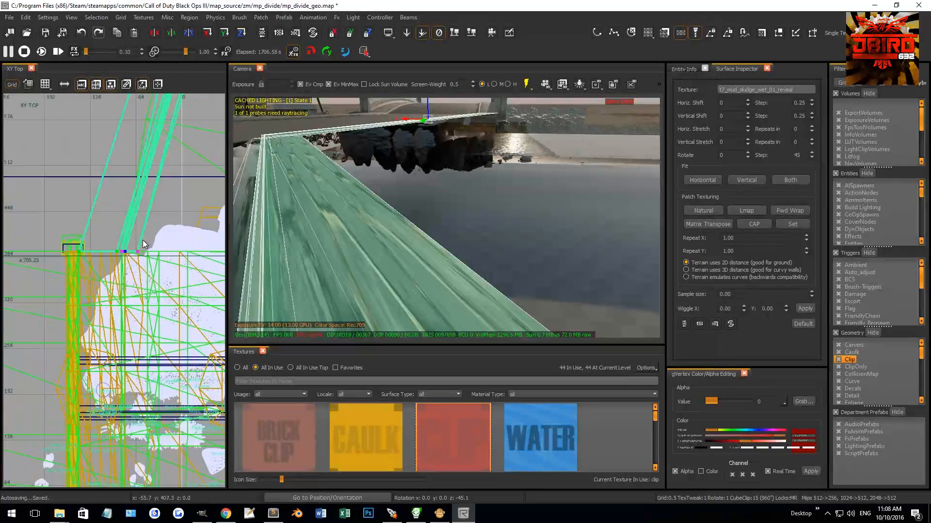
scroll(121, 265, "up", 5)
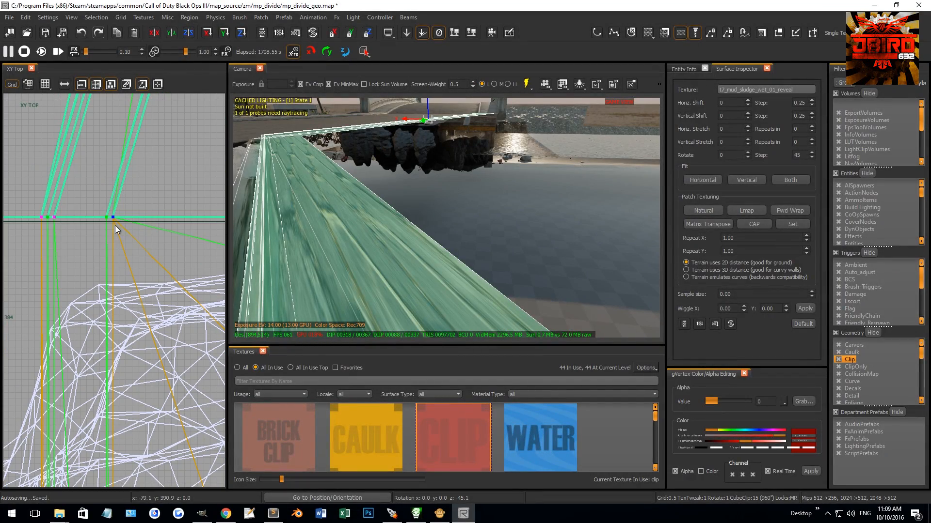
left_click(113, 217)
scroll(168, 302, "down", 8)
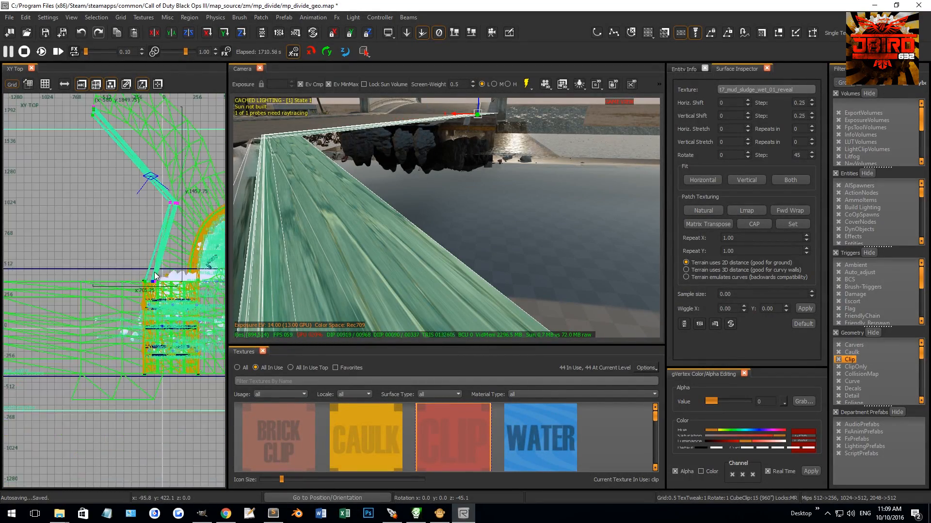
scroll(155, 281, "up", 10)
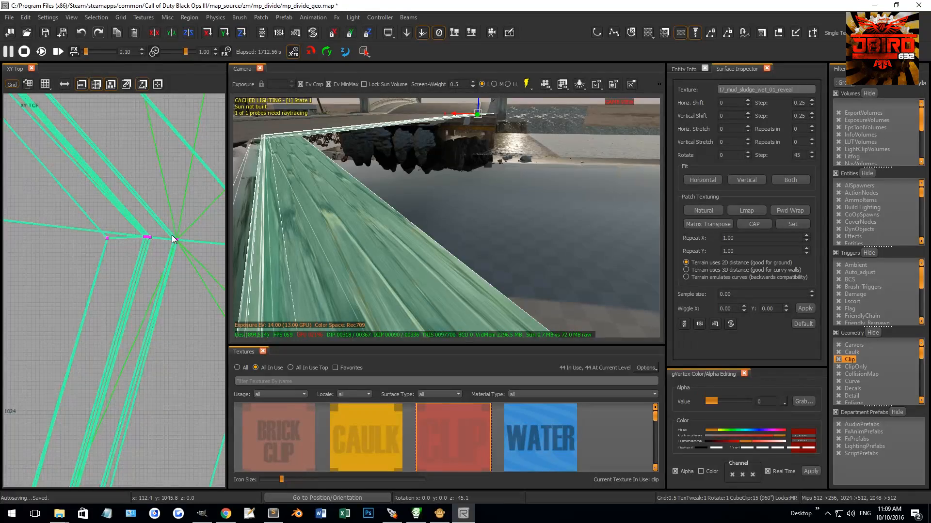
left_click(188, 242)
scroll(164, 276, "down", 2)
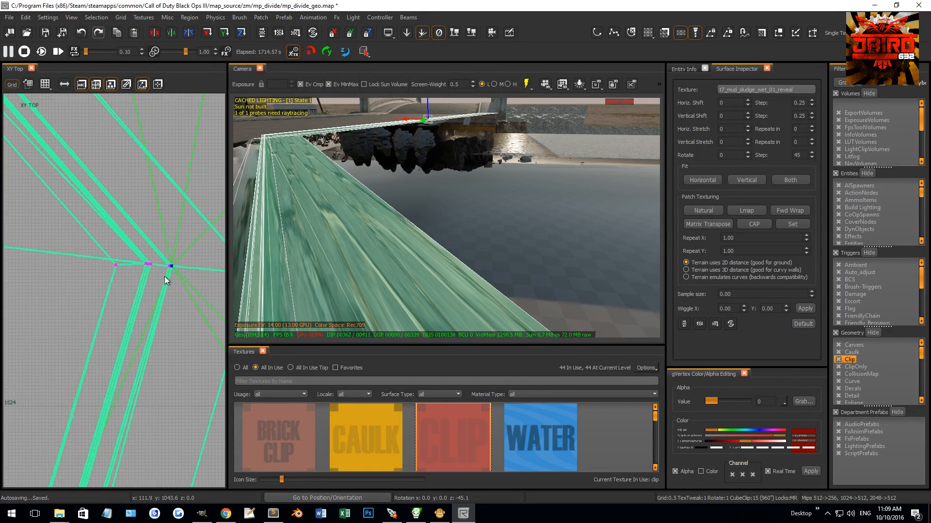
scroll(162, 276, "down", 8)
scroll(163, 277, "up", 16)
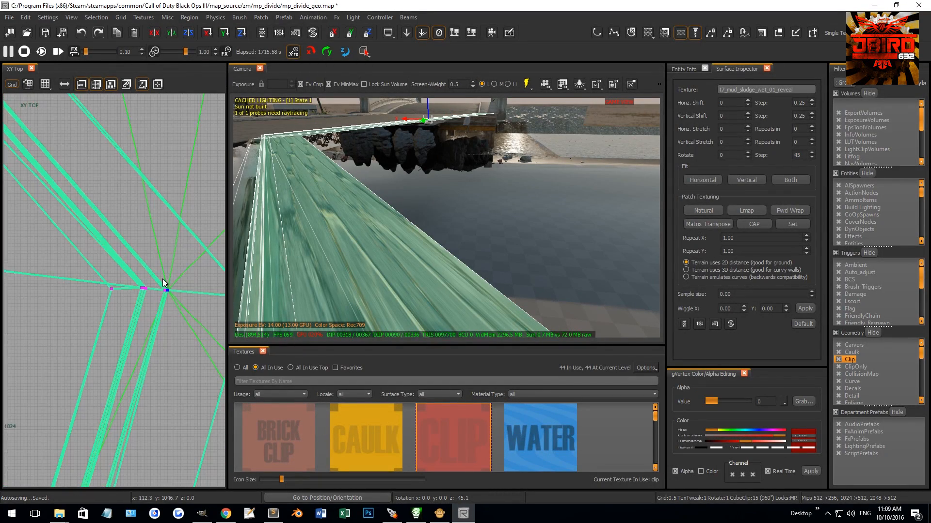
Step: Inspect the sidewalk's joint with the bridge curb and the fit of its surface in 3D
mouse_move(308, 256)
right_mouse_down()
mouse_move(257, 259)
mouse_move(315, 264)
mouse_move(286, 267)
mouse_move(303, 264)
right_mouse_up()
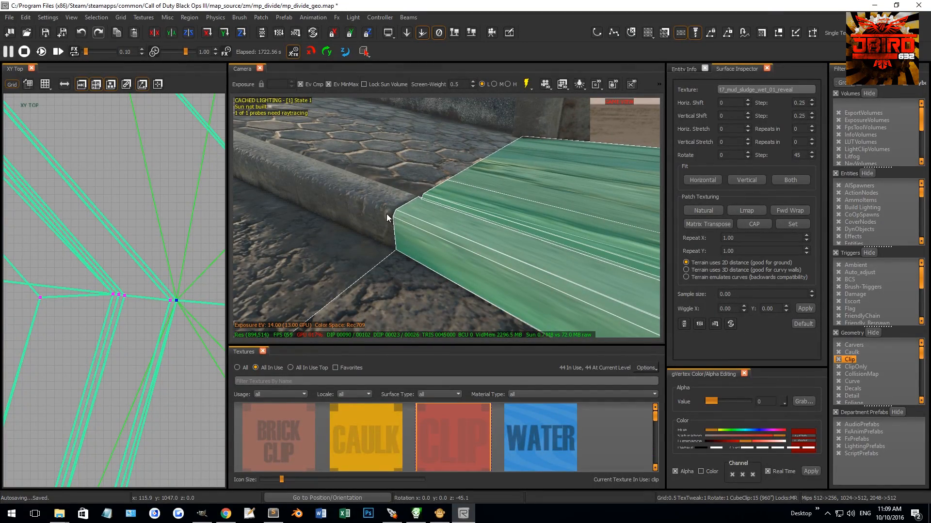
mouse_move(401, 226)
right_mouse_down()
mouse_move(443, 232)
mouse_move(402, 235)
mouse_move(423, 182)
mouse_move(460, 199)
mouse_move(548, 208)
mouse_move(500, 208)
mouse_move(456, 189)
right_mouse_up()
scroll(111, 325, "up", 6)
right_click_drag(514, 218, 504, 220)
left_click_drag(513, 140, 548, 179)
mouse_move(548, 178)
right_mouse_down()
mouse_move(485, 185)
mouse_move(505, 176)
right_mouse_up()
left_click_drag(465, 129, 517, 168)
Step: Insert a vertex row midway along the sidewalk between the bridge end and the bend and move it toward the road's inner edge
right_click_drag(114, 290, 171, 129)
scroll(109, 293, "up", 2)
left_click_drag(104, 280, 168, 310)
mouse_move(208, 334)
left_mouse_down()
mouse_move(158, 318)
mouse_move(177, 348)
left_mouse_up()
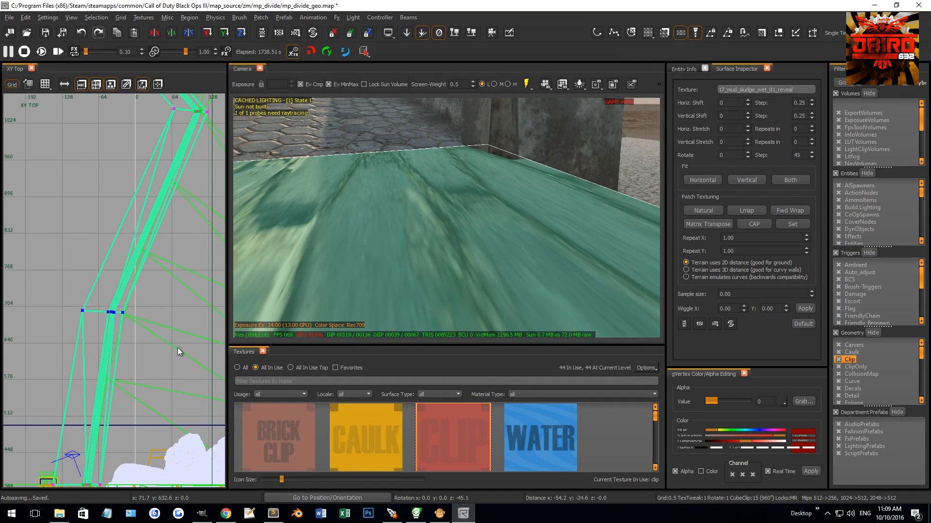
Step: Rotate the inserted midway row to follow the road's direction and shift it against the road's inner edge
scroll(117, 323, "up", 5)
mouse_move(103, 271)
left_mouse_down()
mouse_move(144, 292)
mouse_move(163, 283)
mouse_move(146, 437)
mouse_move(156, 388)
left_mouse_up()
scroll(170, 281, "up", 4)
key("r")
key("r")
right_click_drag(132, 282, 138, 309)
scroll(138, 310, "up", 6)
right_click_drag(205, 279, 90, 324)
mouse_move(69, 325)
left_mouse_down()
mouse_move(162, 222)
mouse_move(152, 231)
left_mouse_up()
scroll(182, 198, "up", 5)
Step: Select the asphalt road's edge vertex beside the inserted sidewalk row and snap it to the grid
right_click_drag(405, 214, 411, 241)
left_click(360, 181, "shift")
left_click_drag(499, 239, 582, 281)
key("ctrl+g")
right_click_drag(417, 200, 396, 188)
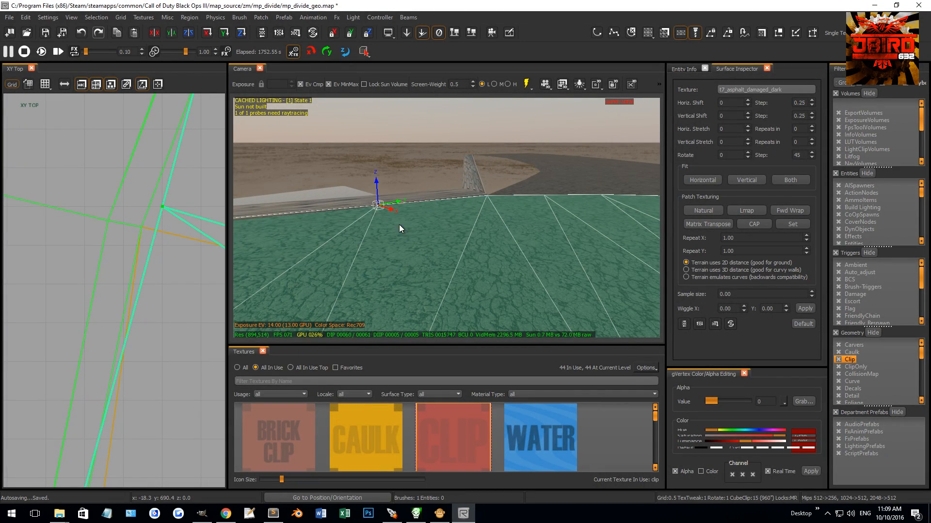
key("Escape")
Step: Reselect the sidewalk patches and align the inserted row's curb vertex with the road's edge vertex
mouse_move(426, 246)
right_mouse_down()
mouse_move(440, 255)
mouse_move(449, 242)
mouse_move(489, 240)
right_mouse_up()
left_click(505, 215, "shift")
scroll(120, 310, "down", 8)
key("v")
left_click_drag(186, 346, 49, 269)
scroll(120, 301, "up", 14)
left_click_drag(162, 351, 180, 327)
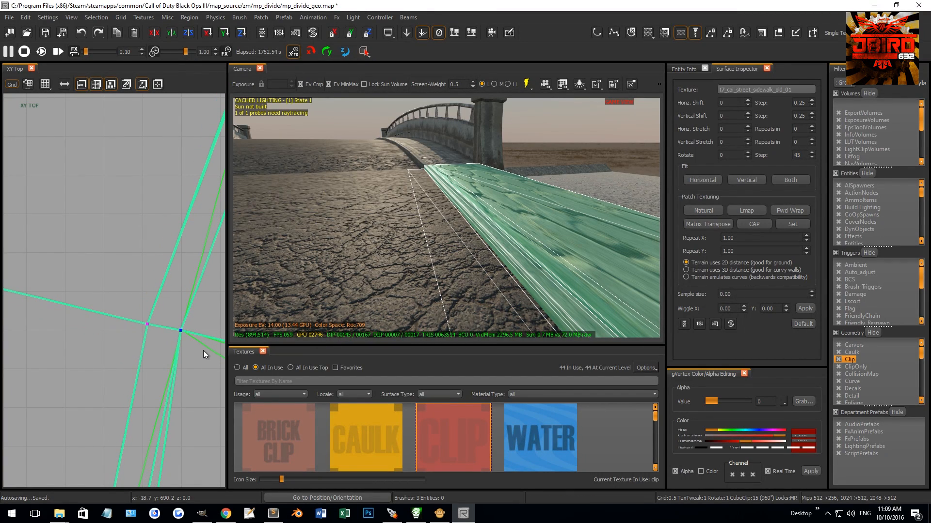
Step: Insert a second vertex row across the sidewalk patches, halfway between the bridge end and the first inserted row
scroll(182, 363, "down", 6)
scroll(179, 357, "up", 3)
scroll(180, 430, "up", 3)
left_click_drag(114, 439, 138, 465)
key("shift+x")
scroll(139, 332, "down", 6)
right_click_drag(142, 319, 173, 329)
left_click_drag(143, 237, 169, 275)
left_click_drag(124, 351, 157, 388, "shift")
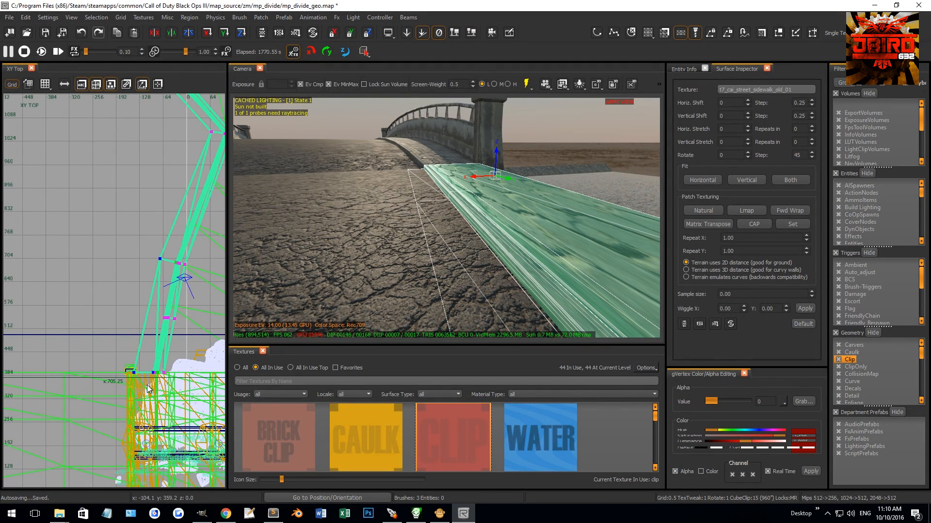
left_click_drag(107, 345, 144, 388)
left_click_drag(133, 230, 165, 267, "shift")
key("shift+x")
Step: Try to move the second inserted row sideways and farther along the sidewalk
scroll(179, 320, "up", 4)
left_click_drag(61, 290, 136, 302)
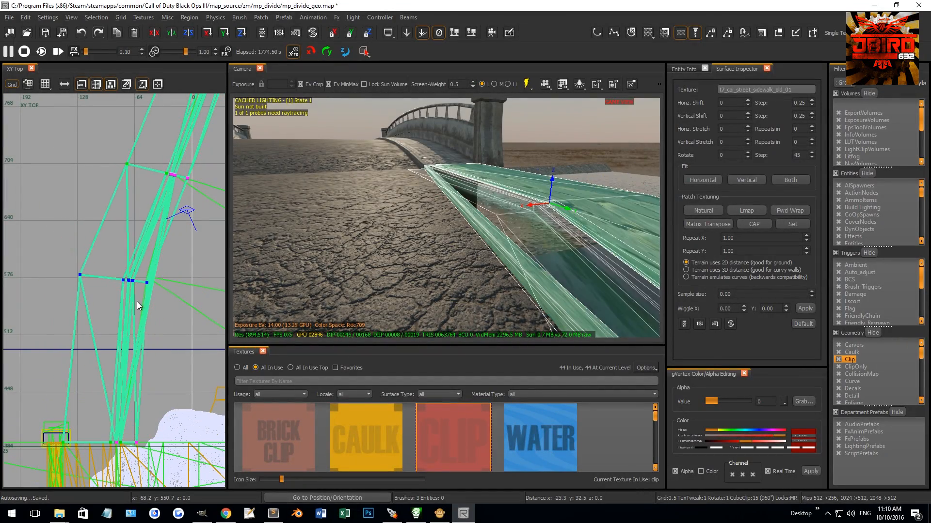
key("ctrl+z")
Step: Rotate the second inserted row by -6.4 degrees and move it against the road's inner edge
scroll(127, 450, "up", 9)
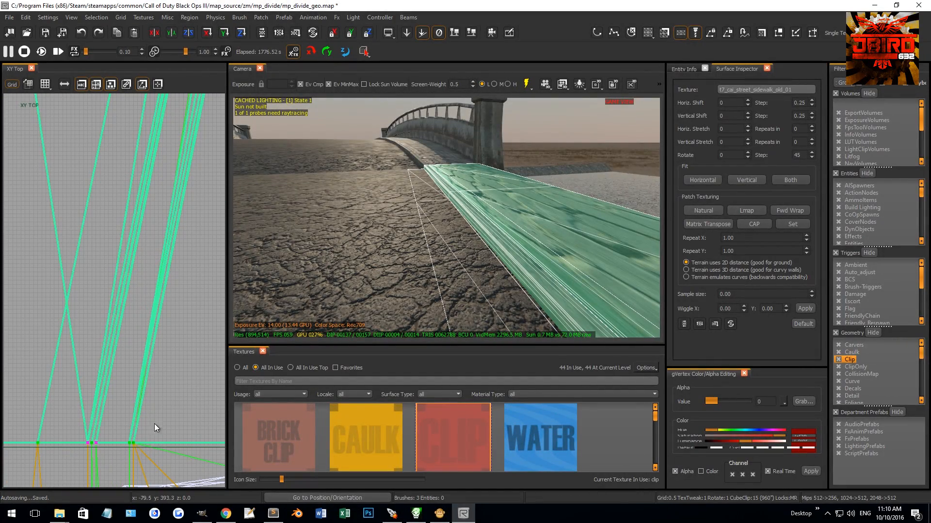
right_click_drag(421, 207, 537, 212)
left_click(402, 224)
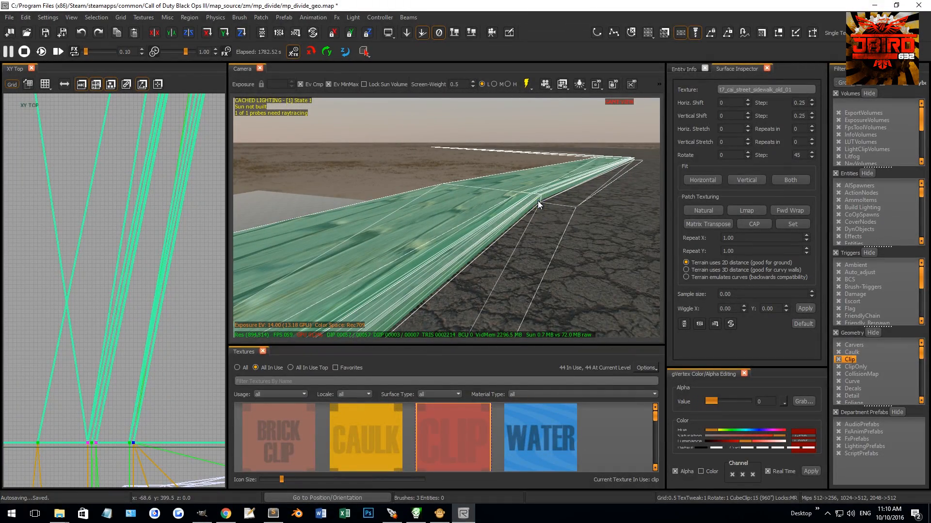
scroll(92, 334, "down", 5)
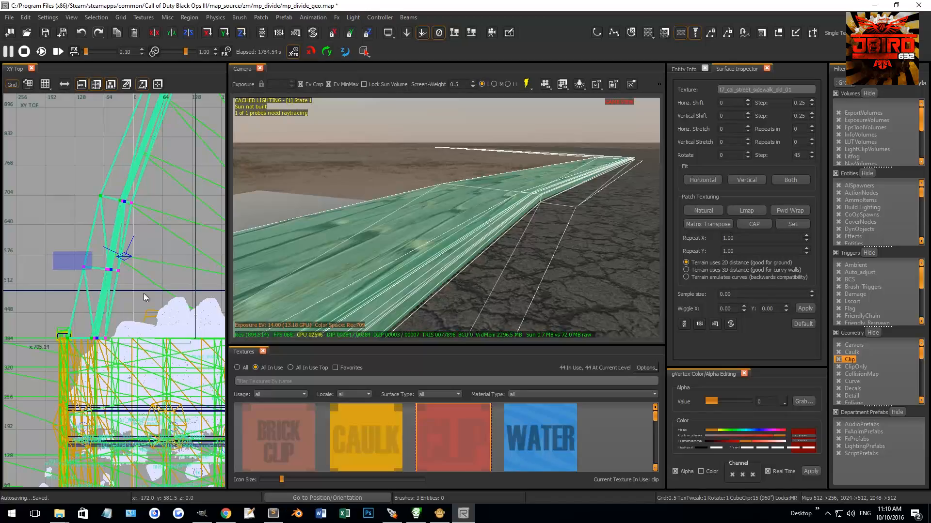
scroll(112, 245, "up", 5)
left_click_drag(166, 251, 115, 297)
left_click_drag(63, 271, 164, 273)
scroll(185, 273, "up", 5)
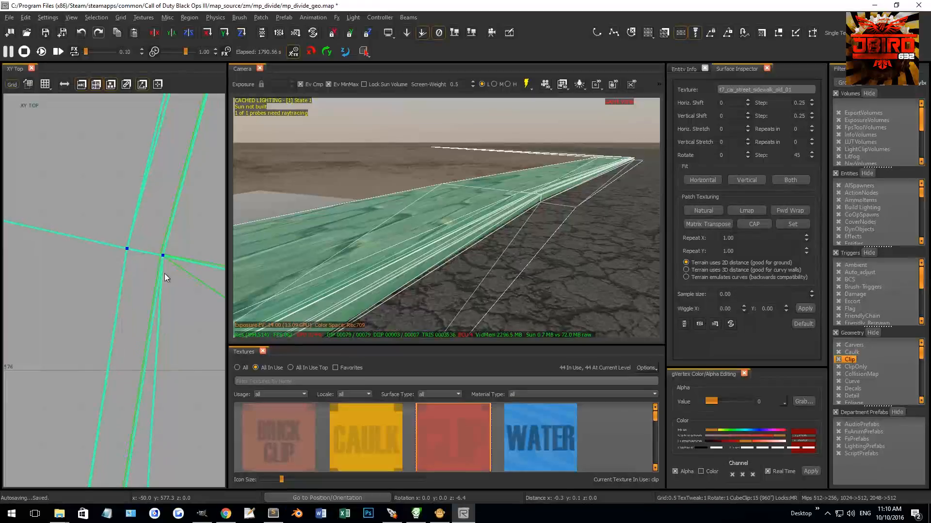
Step: Select the asphalt road and the adjoining strip and examine their vertices where they meet the second inserted row
right_click_drag(458, 208, 361, 136)
right_click_drag(331, 167, 411, 204)
right_click_drag(476, 159, 388, 167)
right_click_drag(504, 168, 413, 217)
scroll(164, 240, "down", 3)
key("Escape")
left_click(458, 226, "shift")
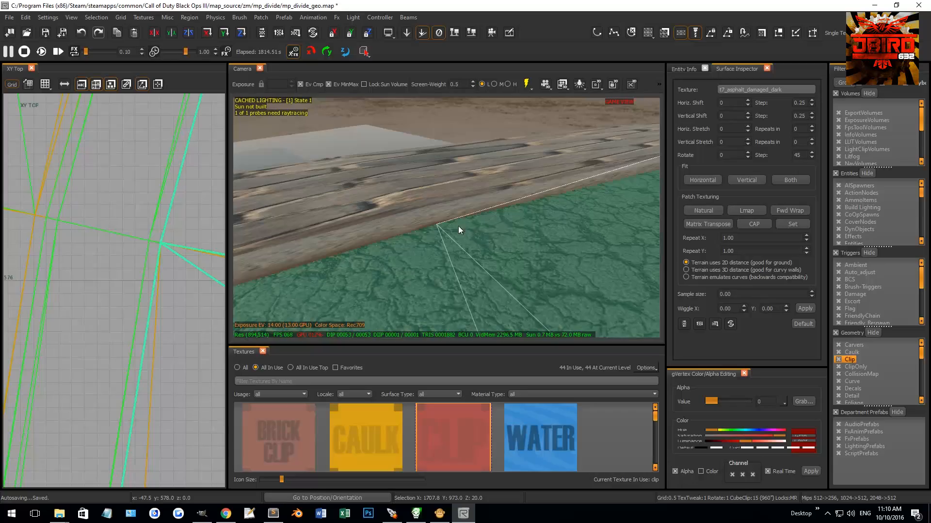
left_click(434, 226, "shift")
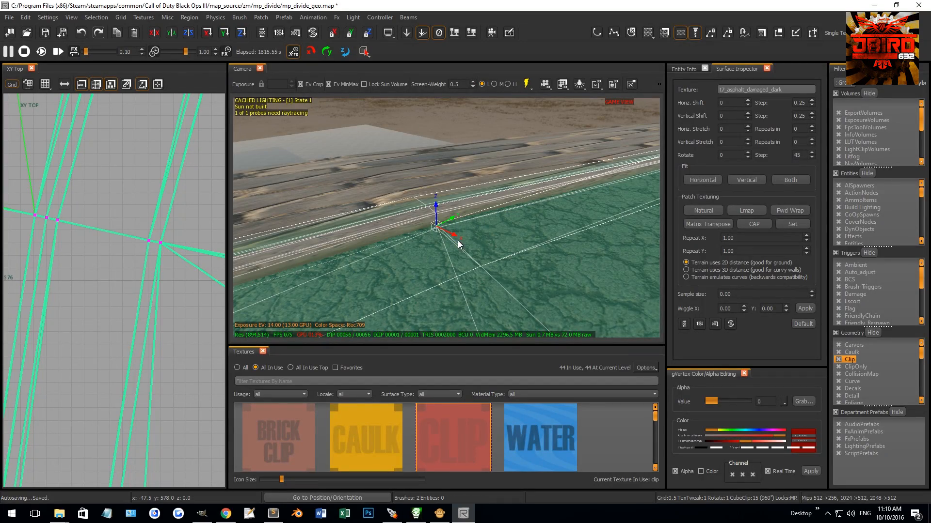
left_click_drag(472, 241, 471, 193, "alt")
mouse_move(471, 194)
right_mouse_down()
mouse_move(514, 206)
mouse_move(441, 192)
mouse_move(526, 194)
mouse_move(481, 172)
mouse_move(514, 198)
mouse_move(461, 230)
mouse_move(438, 230)
mouse_move(475, 225)
mouse_move(463, 207)
right_mouse_up()
Step: Deselect the road and select only the mud sludge strip along the curb for vertex editing
key("Escape")
left_click(472, 216)
key("Escape")
left_click(464, 208, "shift")
left_click(463, 211, "shift")
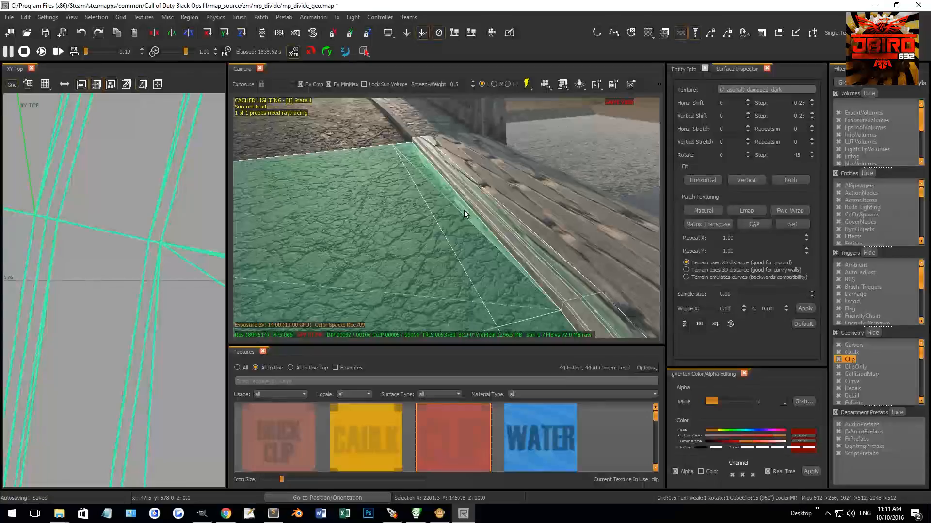
left_click(411, 229, "shift")
right_click_drag(412, 229, 412, 234)
key("n")
key("v")
key("s")
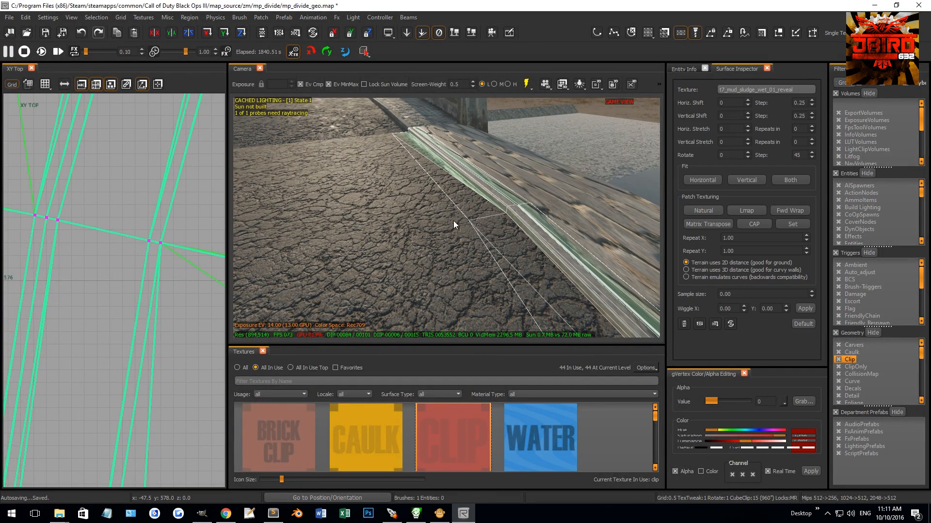
Step: Adjust the height of the mud strip's road-side vertex beside the second inserted row
left_click(468, 220)
left_click_drag(471, 197, 474, 197)
right_click_drag(475, 196, 474, 189)
right_click_drag(324, 257, 326, 266)
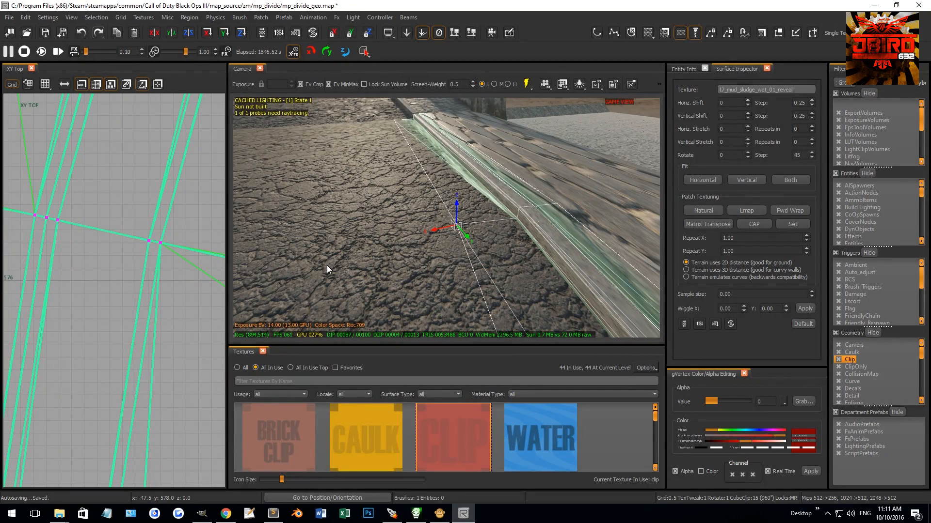
left_click_drag(457, 206, 460, 202)
right_click_drag(460, 202, 473, 167)
left_click_drag(470, 156, 472, 152)
Step: Reselect the mud strip together with the sidewalk patches for vertex editing
key("Escape")
right_click_drag(485, 180, 458, 206)
left_click(457, 216, "shift")
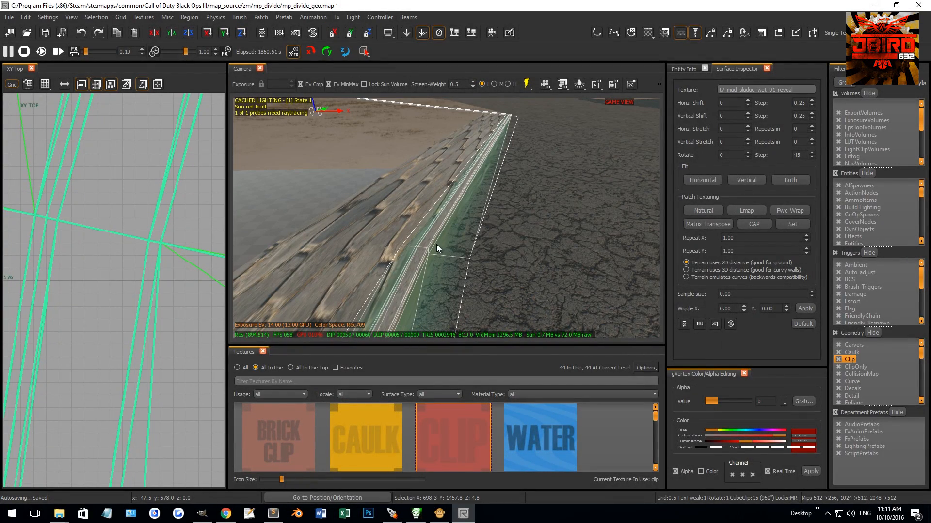
left_click(409, 243, "shift")
mouse_move(411, 235)
right_mouse_down()
mouse_move(561, 271)
mouse_move(542, 269)
right_mouse_up()
key("v")
left_click_drag(472, 234, 492, 252)
key("w")
Step: Insert a third vertex row between the first inserted row and the bend and rotate it by -6.3 degrees along the road's edge
right_click_drag(484, 249, 452, 248)
left_click_drag(465, 273, 480, 287)
right_click_drag(480, 286, 497, 263)
right_click_drag(470, 195, 490, 167)
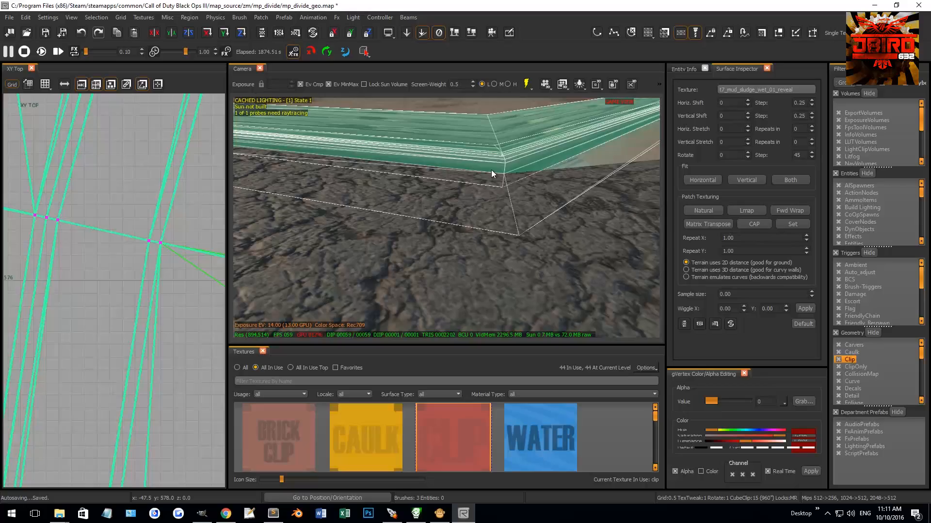
mouse_move(521, 205)
right_mouse_down()
mouse_move(502, 214)
mouse_move(514, 216)
right_mouse_up()
right_click_drag(481, 173, 511, 158)
scroll(103, 323, "down", 12)
scroll(114, 319, "down", 7)
scroll(136, 182, "up", 3)
left_click_drag(92, 246, 163, 342)
scroll(131, 310, "up", 9)
key("r")
mouse_move(130, 307)
left_mouse_down()
mouse_move(135, 364)
mouse_move(200, 355)
mouse_move(156, 312)
left_mouse_up()
key("r")
Step: Align the third row's curb vertex with the road's edge vertex and snap it to the grid
scroll(129, 325, "up", 4)
scroll(180, 331, "up", 7)
left_click(142, 291)
key("ctrl+g")
right_click_drag(545, 254, 494, 255)
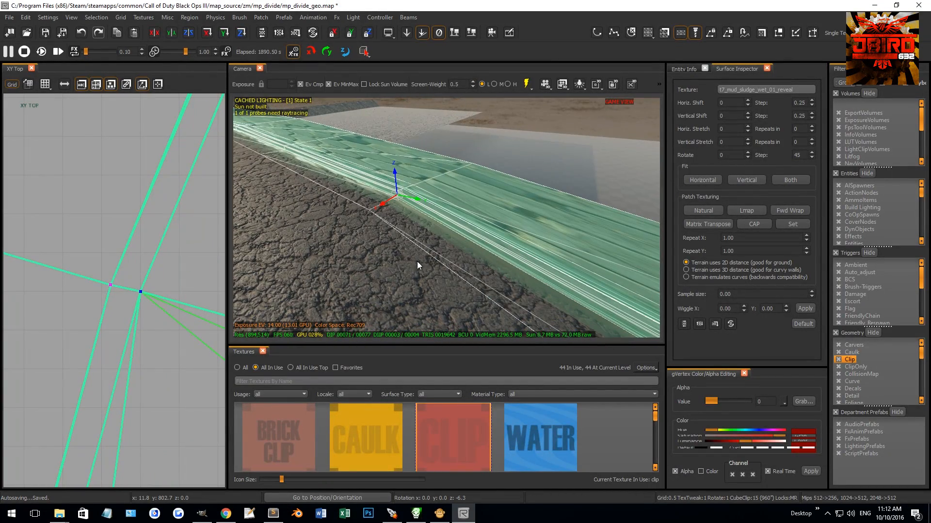
Step: Insert a fourth vertex row across the sidewalk patches, halfway between the third row and the bend
right_click_drag(463, 199, 473, 289)
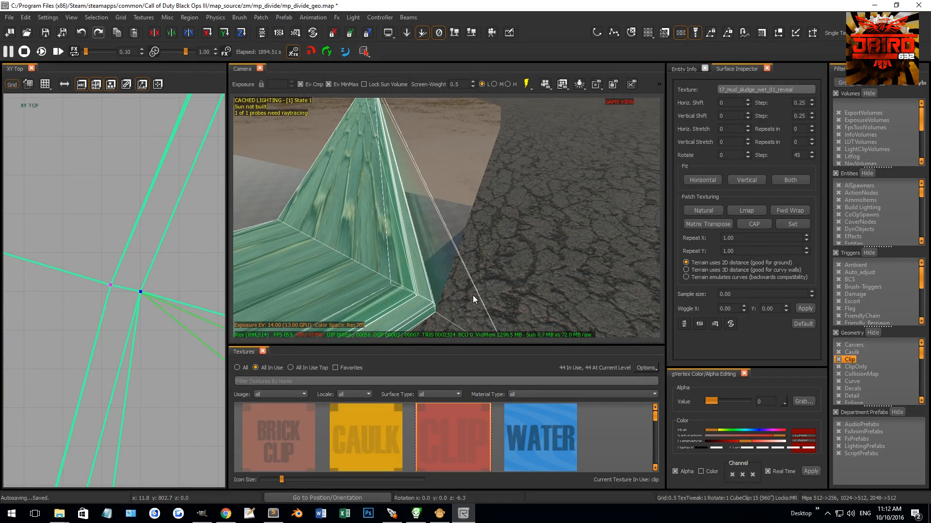
right_click_drag(432, 312, 528, 132)
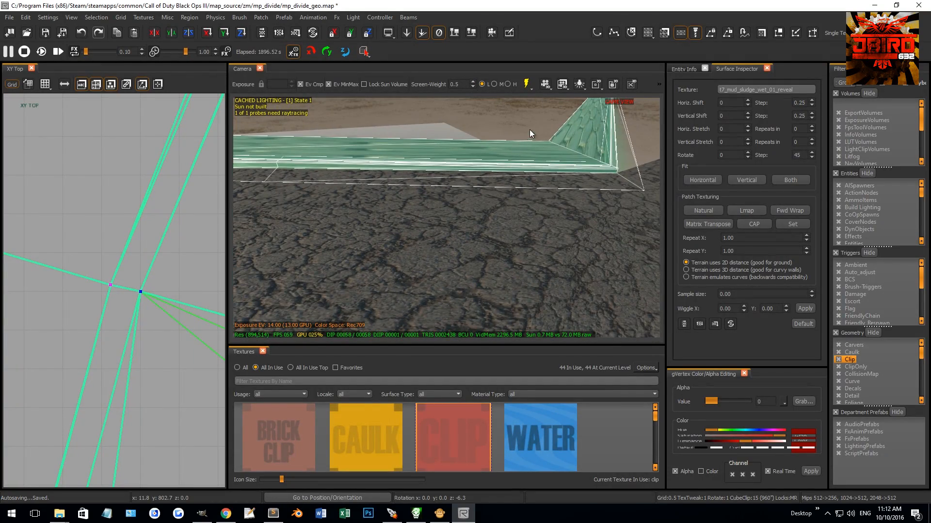
right_click_drag(531, 178, 329, 152)
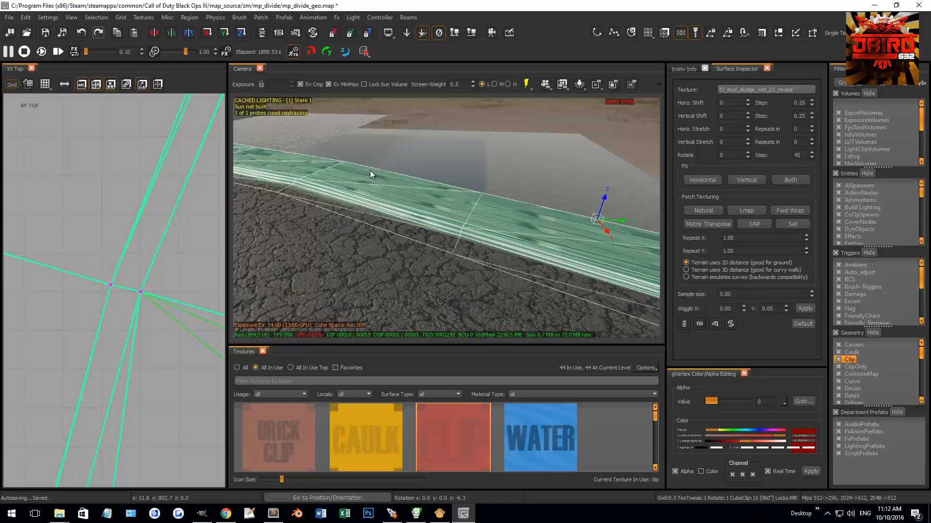
scroll(110, 297, "up", 5)
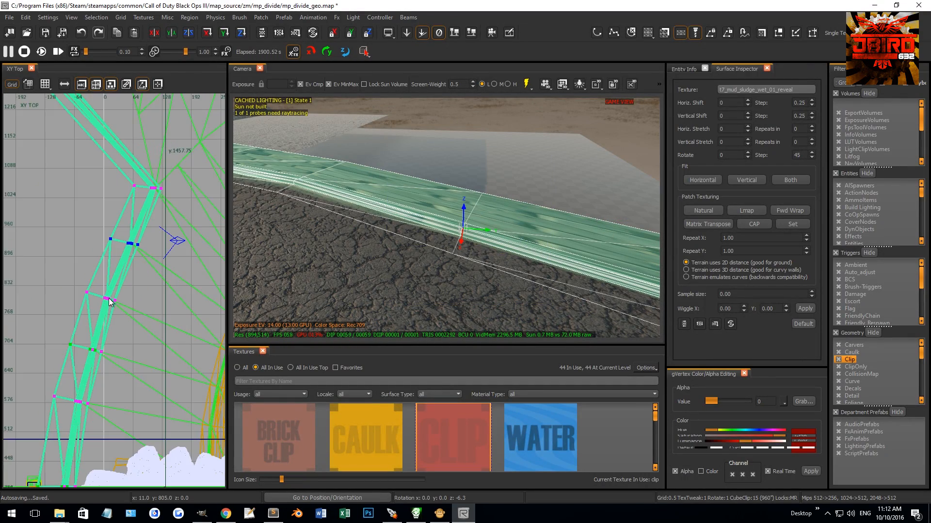
Step: Rotate the fourth row by -13.6 degrees and move it against the road's inner edge
scroll(102, 291, "down", 5)
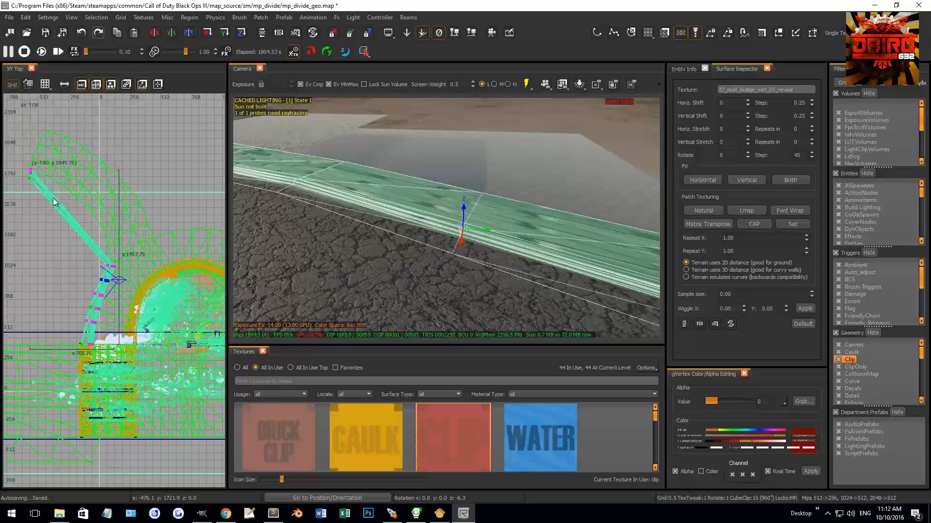
scroll(137, 298, "up", 5)
scroll(137, 298, "up", 8)
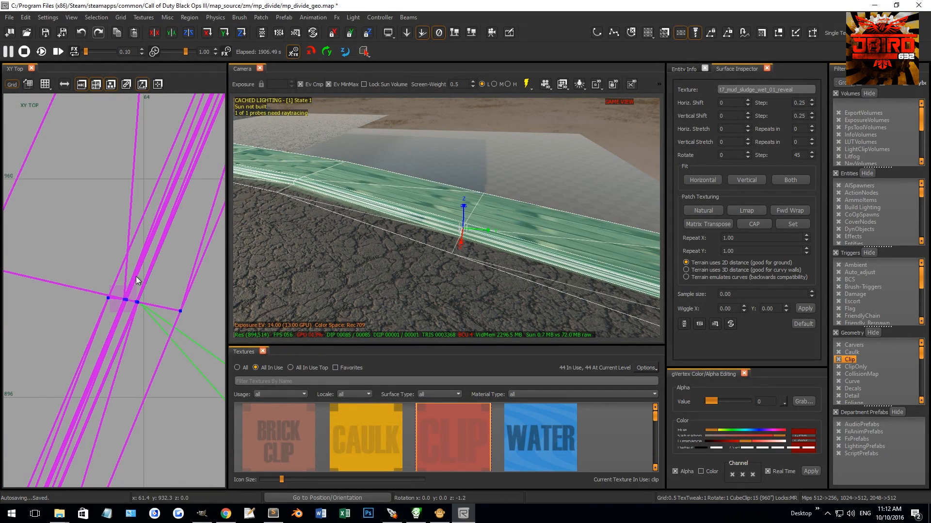
scroll(143, 295, "up", 3)
key("ctrl+z")
right_click_drag(121, 311, 155, 301)
scroll(164, 290, "up", 2)
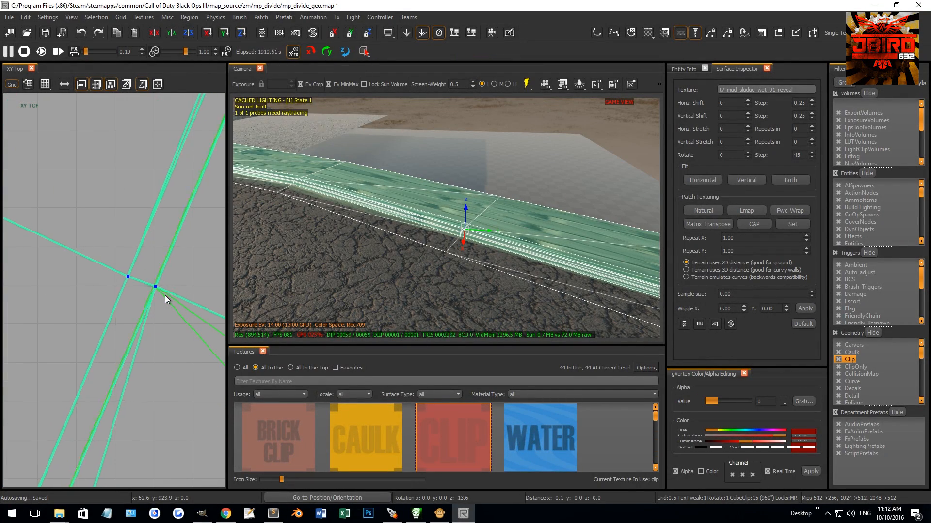
Step: Align the fourth row's curb vertex with the road's edge vertex
key("w")
left_click(157, 289)
right_click_drag(363, 247, 394, 238)
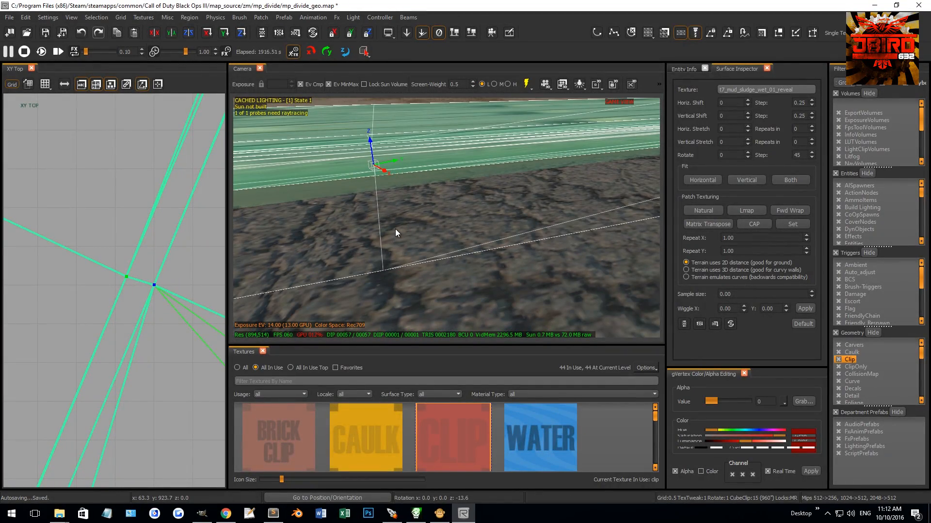
Step: Examine how the curved sidewalk, curb and mud patches fit along the asphalt road's inner edge
key("y")
key("y")
key("Escape")
key("Escape")
key("y")
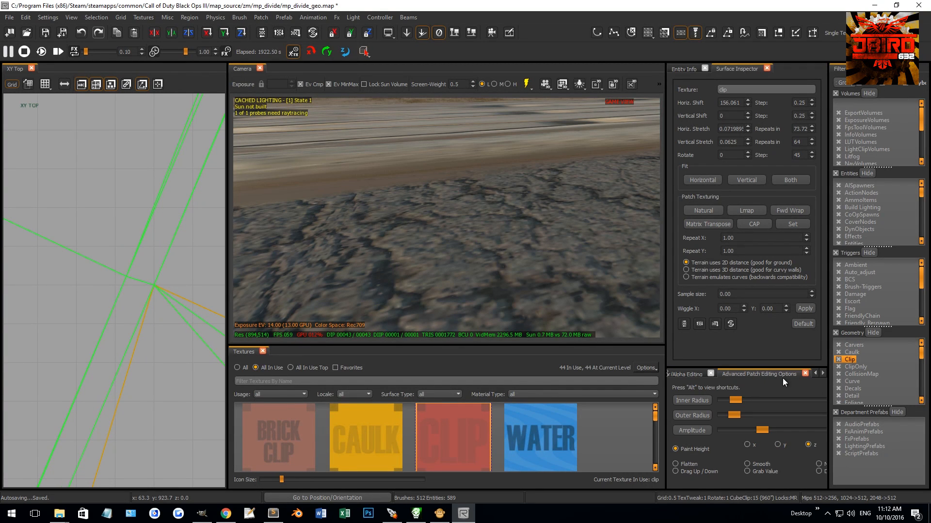
key("y")
mouse_move(472, 272)
right_mouse_down()
mouse_move(465, 286)
mouse_move(472, 272)
right_mouse_up()
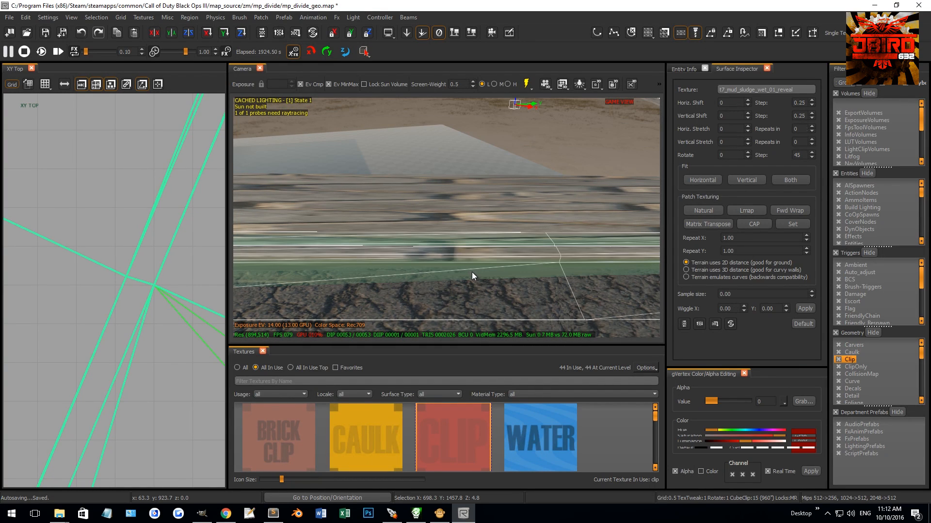
left_click_drag(484, 255, 478, 216, "shift")
right_click_drag(529, 254, 516, 242)
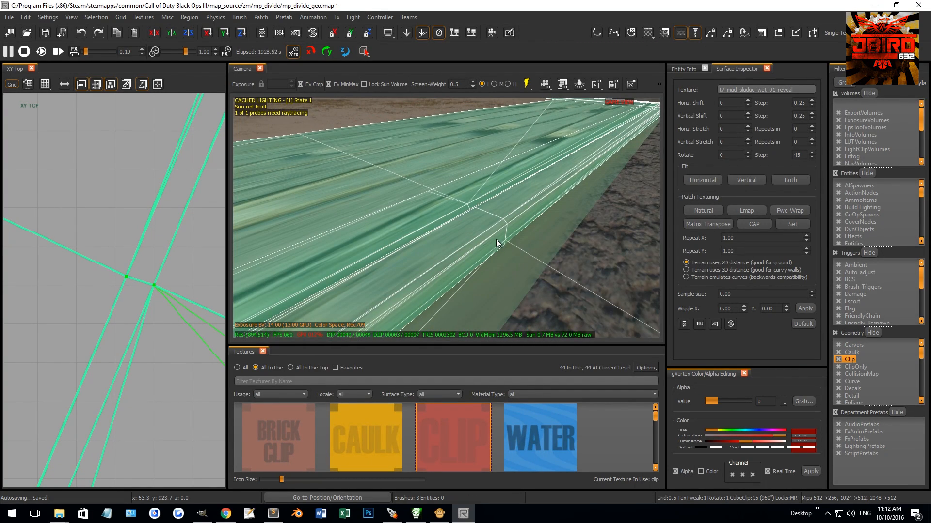
right_click_drag(526, 261, 496, 251)
key("Escape")
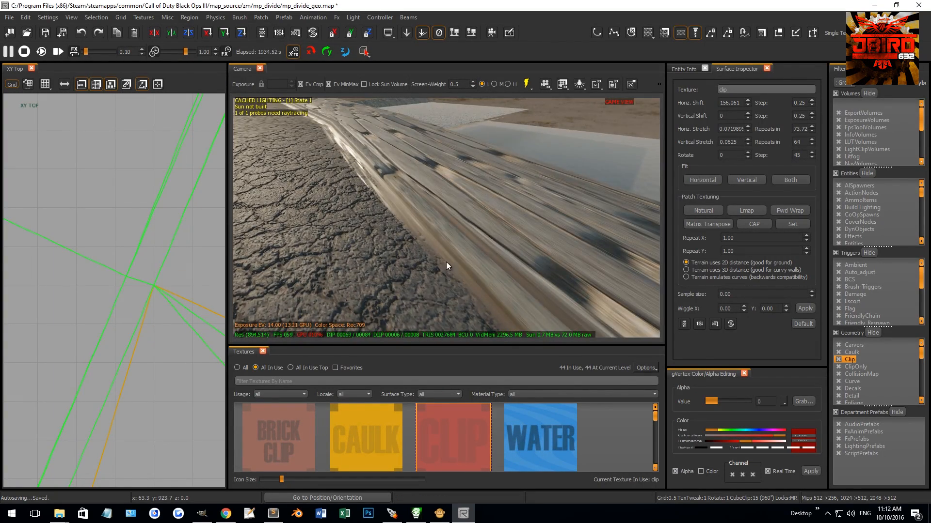
left_click(478, 242, "shift")
left_click(460, 251, "shift")
scroll(118, 317, "down", 6)
scroll(117, 318, "down", 8)
mouse_move(434, 222)
right_mouse_down()
mouse_move(485, 234)
mouse_move(431, 225)
right_mouse_up()
key("Escape")
left_click(431, 225, "shift")
left_click(440, 243, "shift")
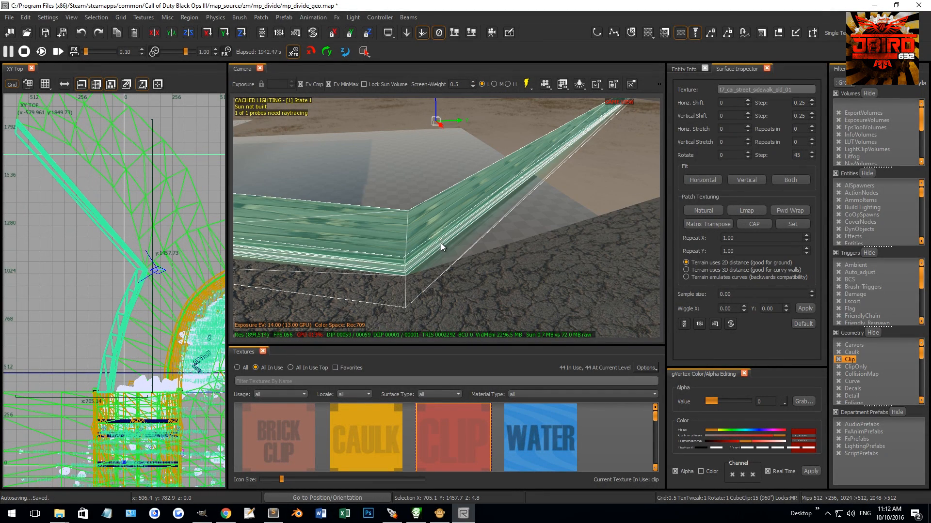
key("v")
left_click_drag(382, 181, 432, 333)
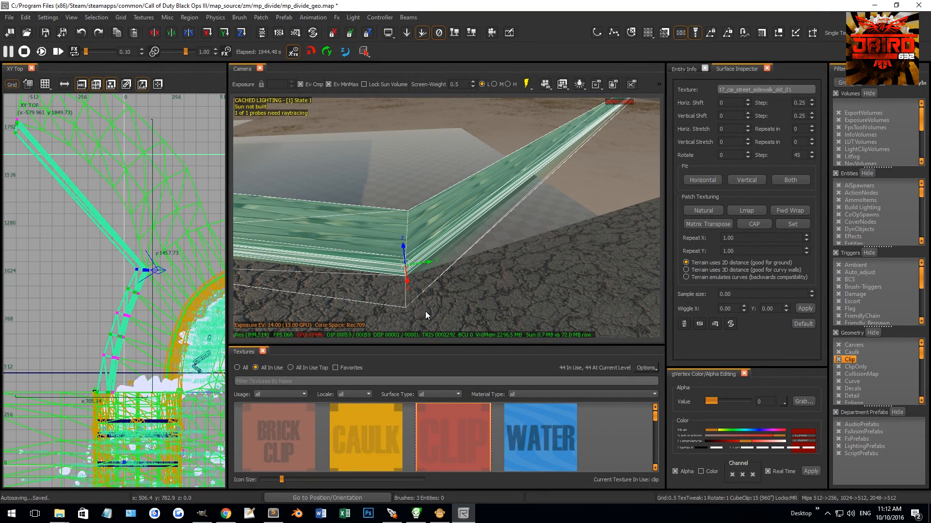
key("Escape")
key("Escape")
Step: Apply Natural patch texturing to the curved sidewalk patch beyond the bridge
mouse_move(424, 253)
right_mouse_down()
mouse_move(409, 233)
mouse_move(408, 251)
mouse_move(433, 251)
right_mouse_up()
left_click(408, 233, "shift")
mouse_move(461, 217)
right_mouse_down()
mouse_move(437, 219)
mouse_move(468, 222)
right_mouse_up()
left_click(700, 212)
mouse_move(525, 217)
right_mouse_down()
mouse_move(510, 212)
mouse_move(529, 225)
right_mouse_up()
Step: Copy the t7_cai_street_sidewalk_old_01 texture from the bridge's sidewalk patch onto the wood-textured curved sidewalk patch
right_click(536, 248)
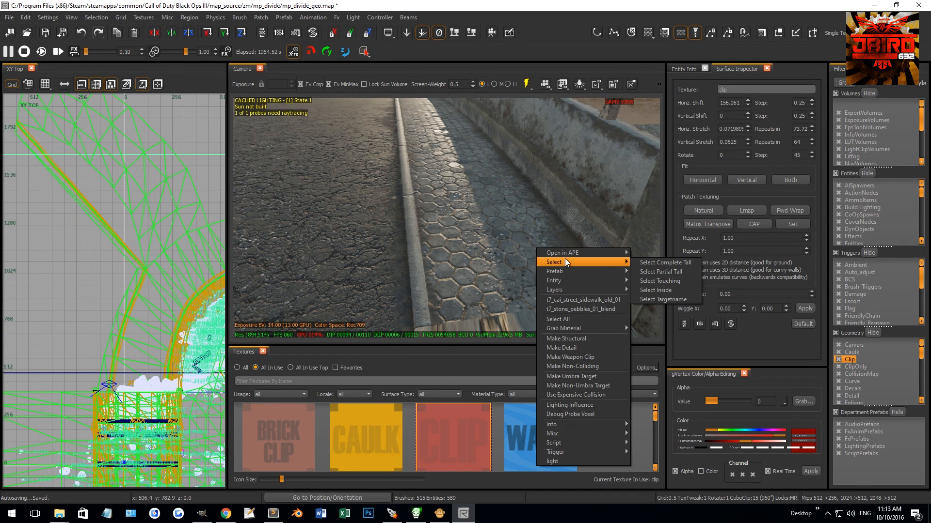
mouse_move(567, 251)
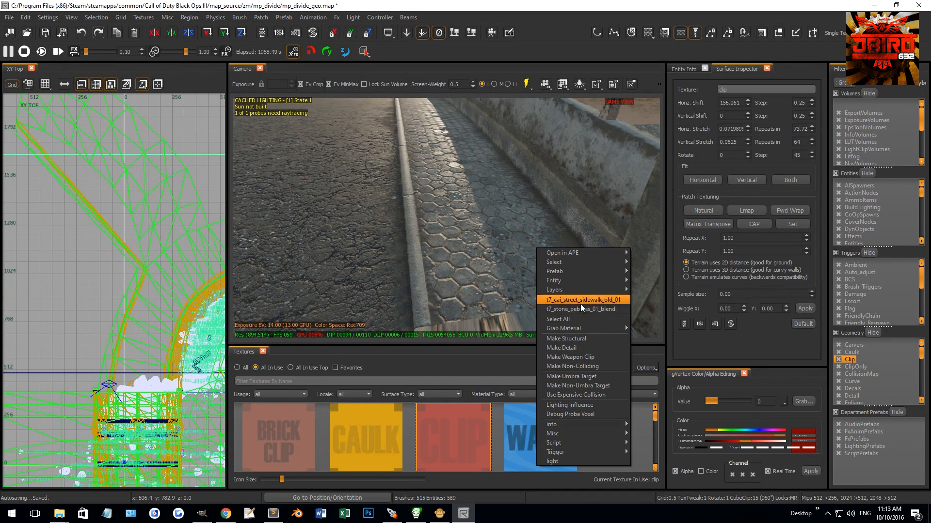
left_click(606, 304)
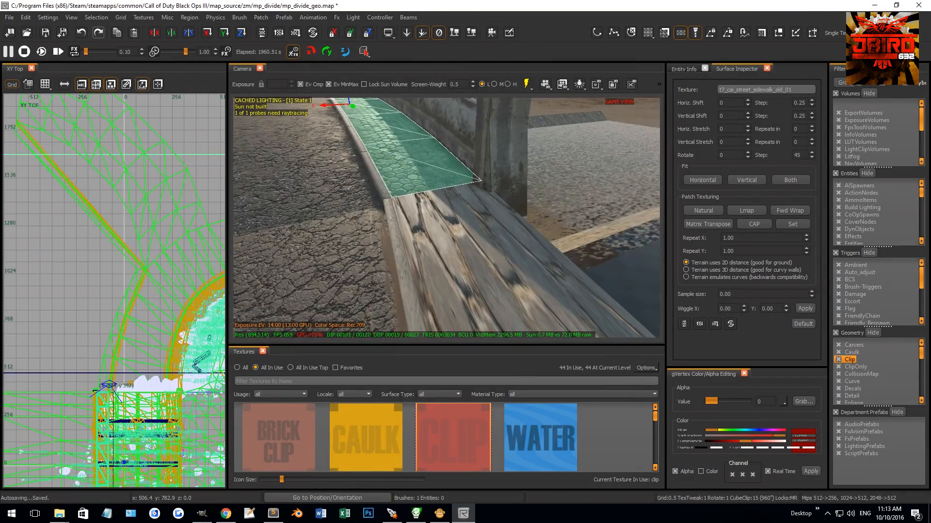
mouse_move(484, 240)
right_mouse_down()
mouse_move(492, 271)
mouse_move(475, 238)
right_mouse_up()
key("Escape")
left_click(487, 281, "shift")
key("Escape")
left_click(498, 198, "shift")
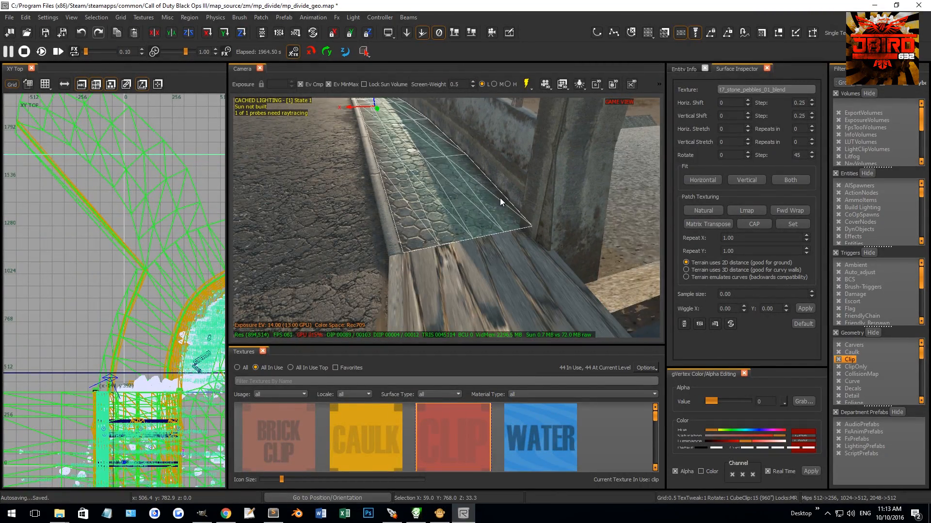
left_click(493, 199, "shift")
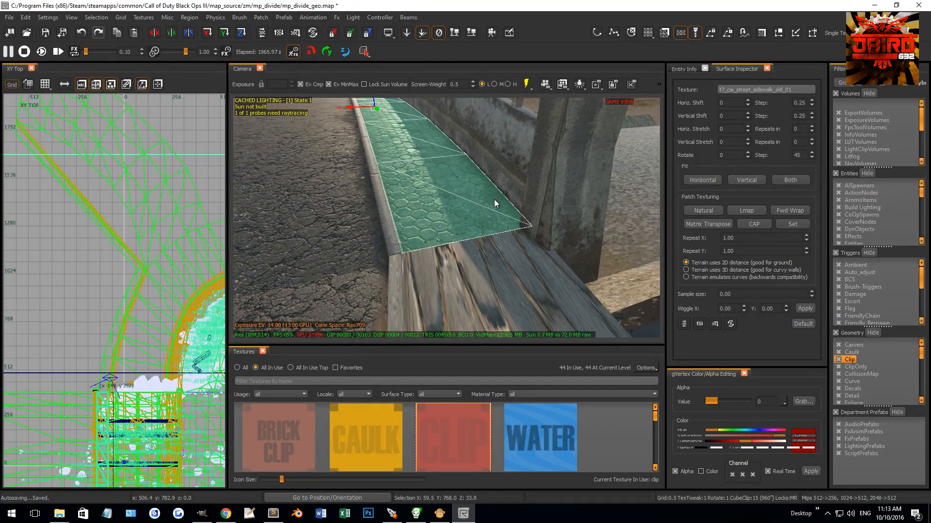
key("Escape")
left_click(502, 258, "shift")
middle_click(450, 215)
key("Escape")
Step: Select the curb patch along the asphalt road and apply Natural patch texturing to it
right_click_drag(450, 216, 506, 239)
left_click(506, 239, "shift")
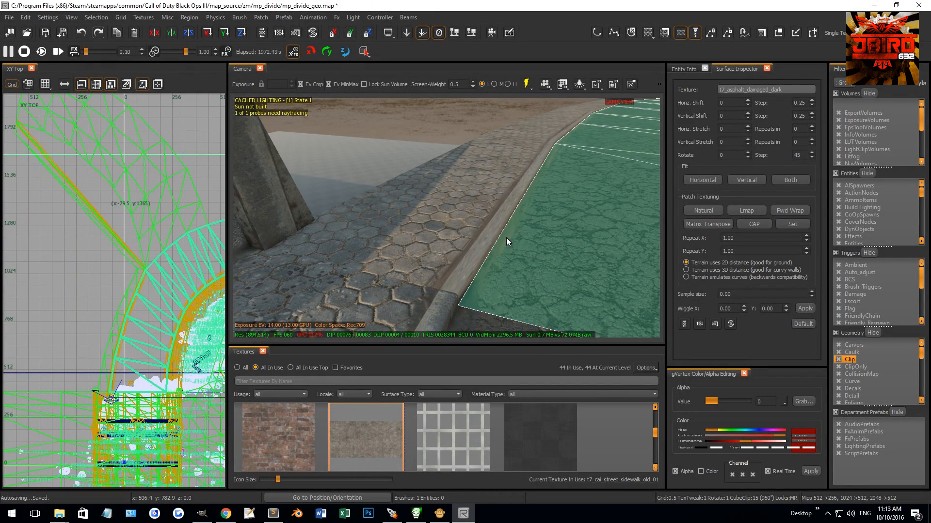
left_click(508, 232, "shift")
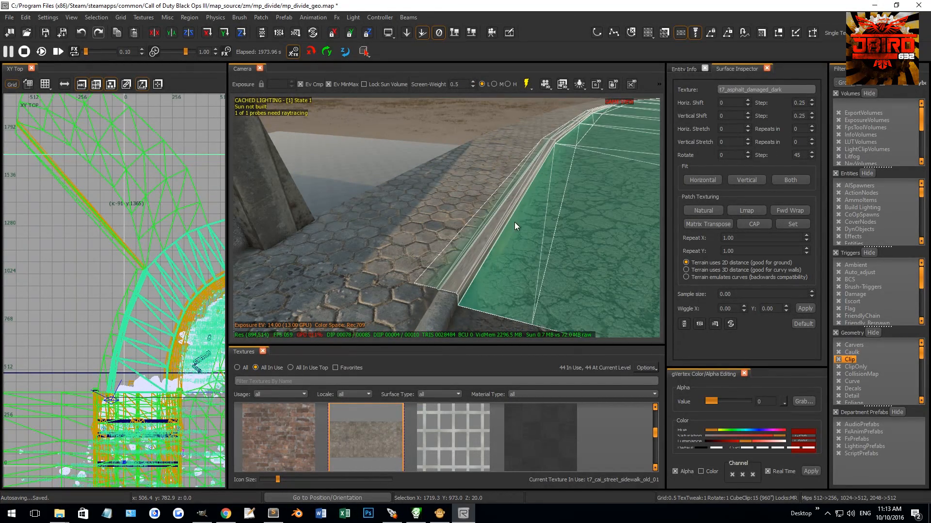
left_click(607, 224, "shift")
left_click(707, 212)
right_click_drag(557, 225, 470, 275)
Step: Reapply Natural texturing to the t7_street_concrete_curb_01a curb patch and set its texture rotation to 90
key("Escape")
left_click(511, 254, "shift")
left_click(481, 251, "shift")
left_click(501, 263, "shift")
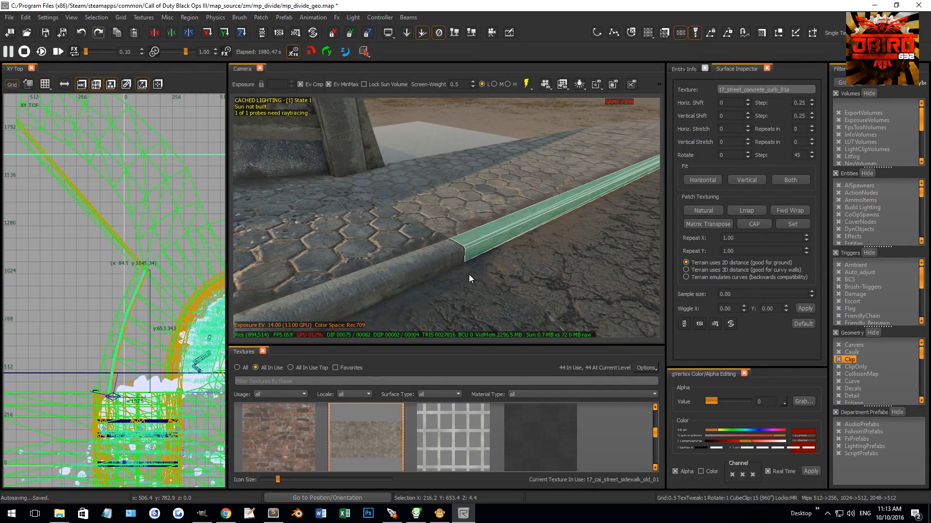
left_click(703, 210)
right_click_drag(568, 217, 403, 228)
left_click(722, 155)
type("90")
key("Return")
key("Escape")
right_click_drag(474, 238, 465, 243)
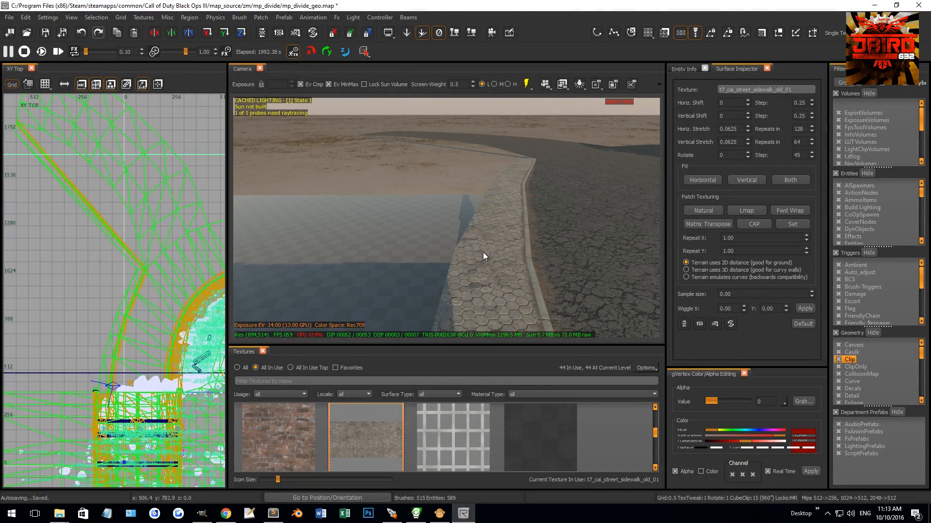
Step: Apply Natural patch texturing to the curved sidewalk patch now using the hexagonal paving
left_click(484, 254)
left_click(711, 211)
key("Escape")
right_click_drag(543, 228, 467, 227)
left_click(465, 219, "shift")
left_click(466, 227, "shift")
key("Escape")
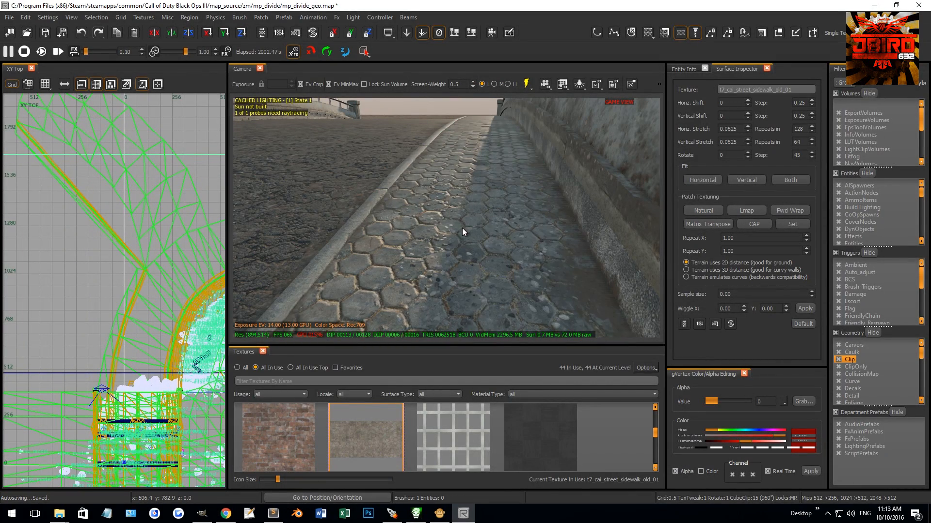
Step: Apply Natural patch texturing to the bridge's own sidewalk patch
left_click(461, 228, "shift")
right_click_drag(462, 228, 461, 228)
left_click(714, 211)
key("Escape")
left_click(462, 234, "shift")
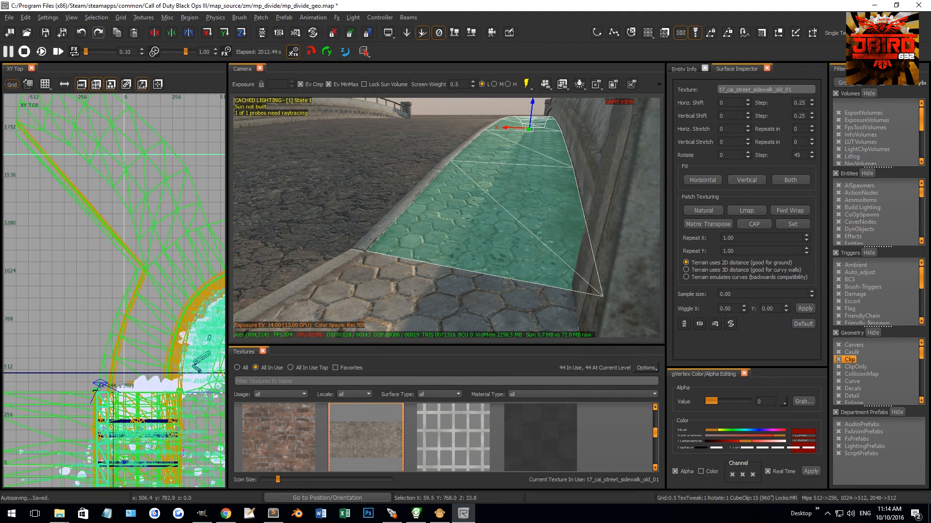
key("Escape")
Step: Select the bridge sidewalk and curved sidewalk patches together and apply Natural patch texturing to both
mouse_move(468, 245)
right_mouse_down()
mouse_move(452, 253)
mouse_move(452, 245)
right_mouse_up()
left_click(461, 244, "shift")
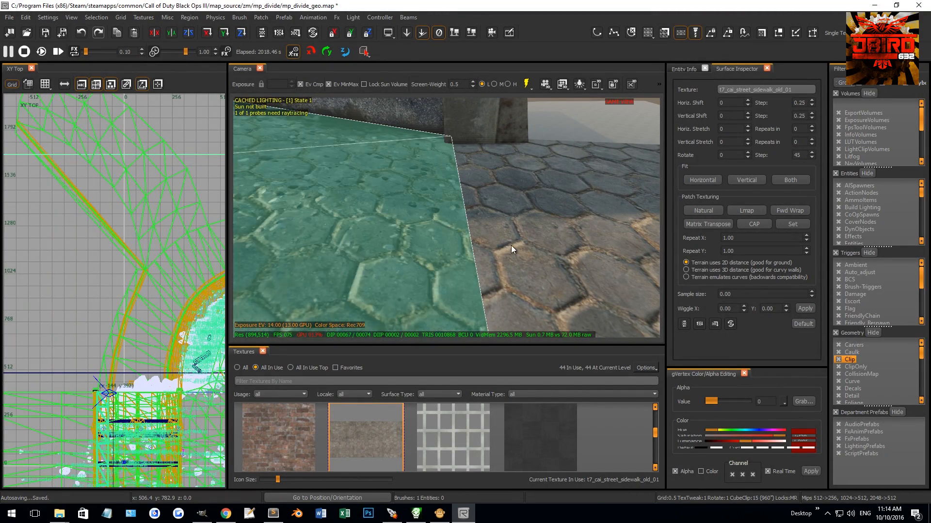
key("Escape")
left_click(495, 239, "shift")
key("Escape")
right_click_drag(453, 255, 479, 254)
left_click(420, 265, "shift")
left_click(467, 272, "shift")
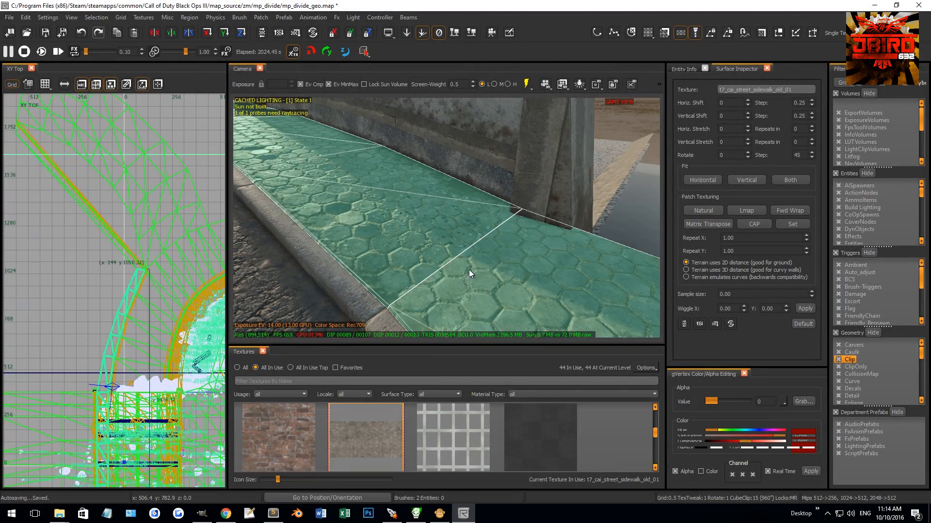
left_click(710, 209)
mouse_move(548, 222)
right_mouse_down()
mouse_move(567, 224)
mouse_move(453, 242)
mouse_move(455, 252)
right_mouse_up()
key("Escape")
Step: Select a sidewalk patch at the bridge joint and copy the adjoining sidewalk patch's texture onto it
left_click(483, 265, "shift")
key("Escape")
left_click(466, 250, "shift")
middle_click(507, 250)
key("Escape")
mouse_move(502, 251)
right_mouse_down()
mouse_move(455, 252)
mouse_move(493, 244)
mouse_move(435, 233)
right_mouse_up()
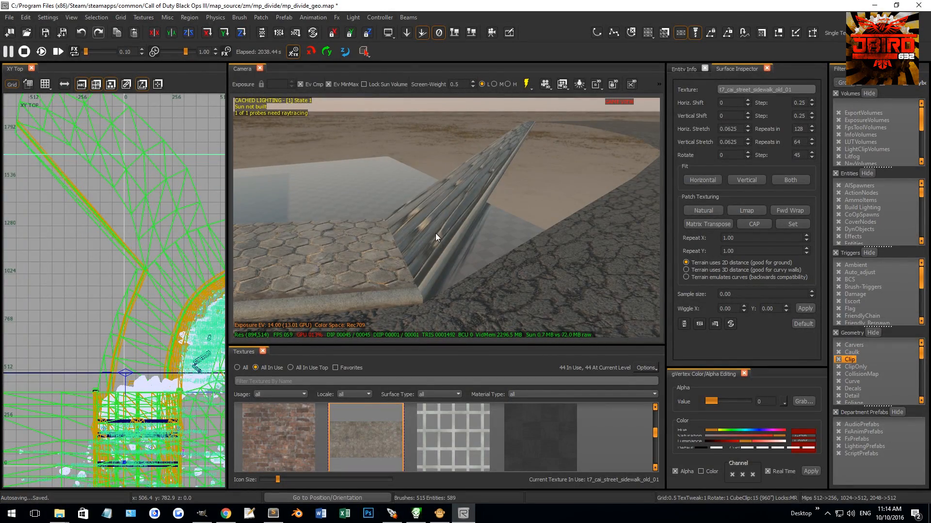
Step: Select the diagonal second segment's three patches for vertex editing and pick the vertices at its far end
left_click(455, 247)
key("v")
right_click_drag(420, 299, 413, 295)
left_click_drag(461, 156, 461, 157, "shift")
right_click_drag(462, 158, 521, 196)
left_click_drag(525, 225, 524, 227, "shift")
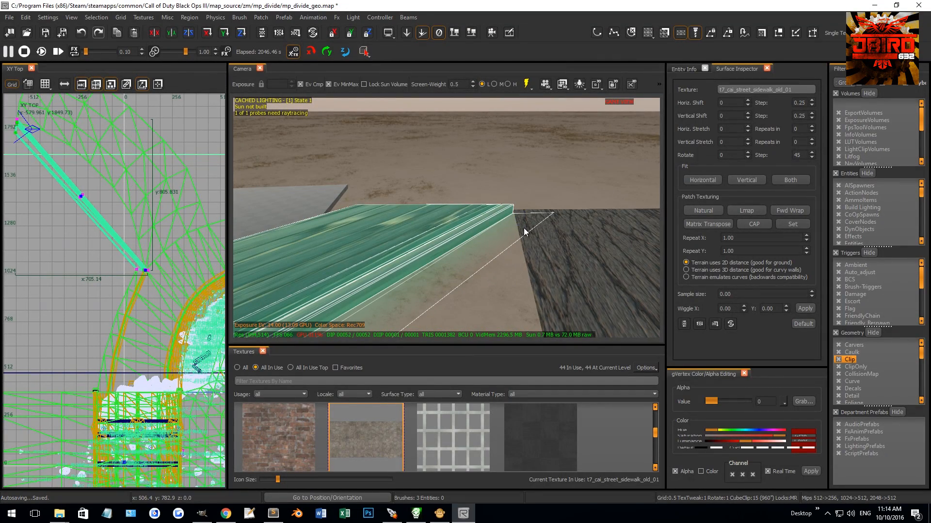
left_click_drag(322, 184, 637, 285, "shift")
Step: Try to move the second segment's far-end vertices vertically in the XZ front view
key("ctrl+Tab")
scroll(142, 314, "up", 5)
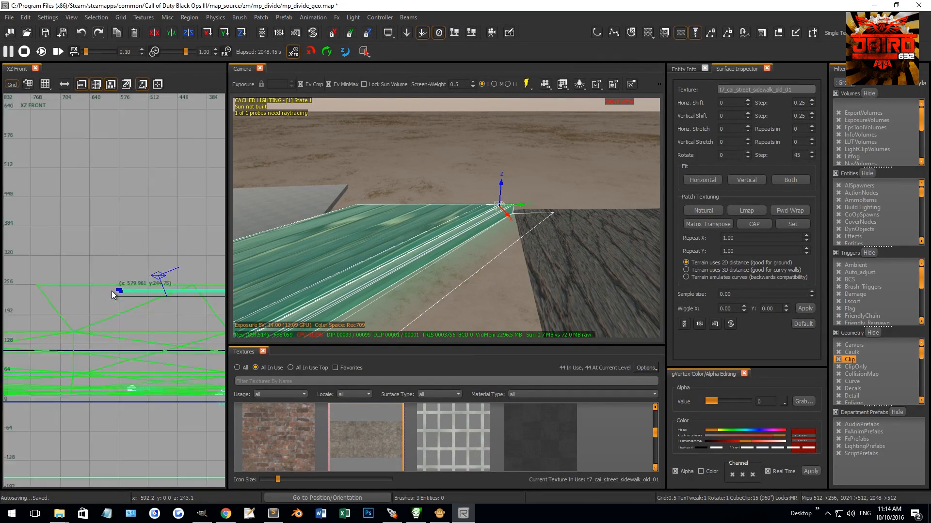
left_click_drag(141, 310, 146, 252)
key("ctrl+z")
scroll(174, 311, "down", 9)
left_click_drag(83, 257, 176, 278)
scroll(186, 324, "up", 2)
scroll(187, 301, "up", 4)
right_click_drag(320, 237, 457, 251)
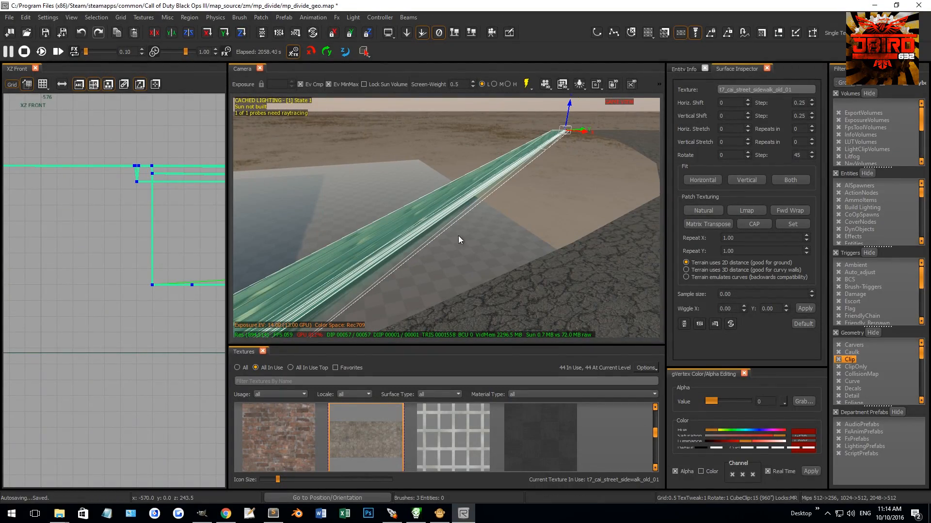
Step: Select the second segment's middle vertex row and move it outward to the road's inner edge in the top view
left_click_drag(553, 133, 555, 136)
right_click_drag(555, 136, 501, 161)
left_click_drag(382, 247, 386, 248)
scroll(118, 274, "down", 2)
key("ctrl+Tab")
key("ctrl+Tab")
scroll(104, 303, "down", 17)
left_click_drag(158, 331, 189, 346)
scroll(113, 346, "up", 2)
scroll(204, 336, "up", 4)
scroll(204, 336, "up", 8)
left_click_drag(30, 307, 112, 336)
Step: Shift the middle vertex row 0.3 units in X so it meets the road's edge vertex
scroll(125, 299, "up", 4)
scroll(150, 283, "up", 6)
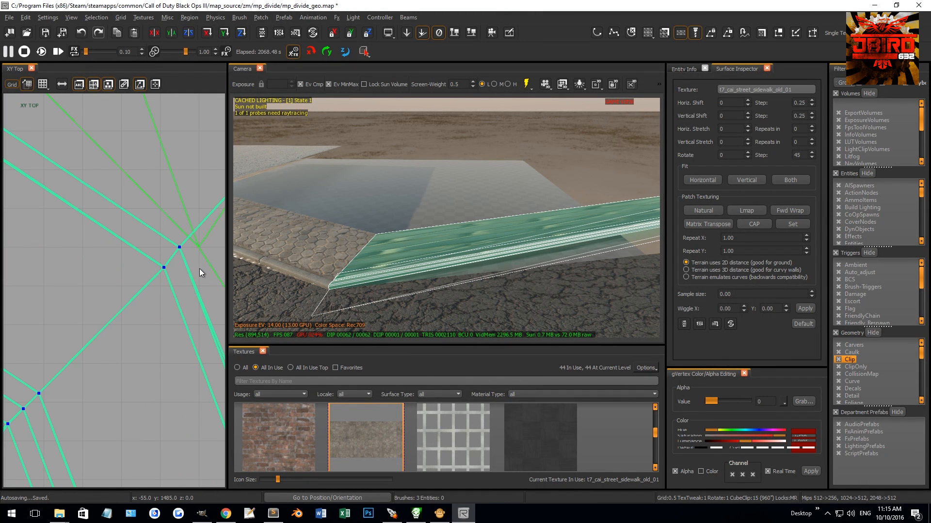
left_click_drag(174, 264, 191, 261)
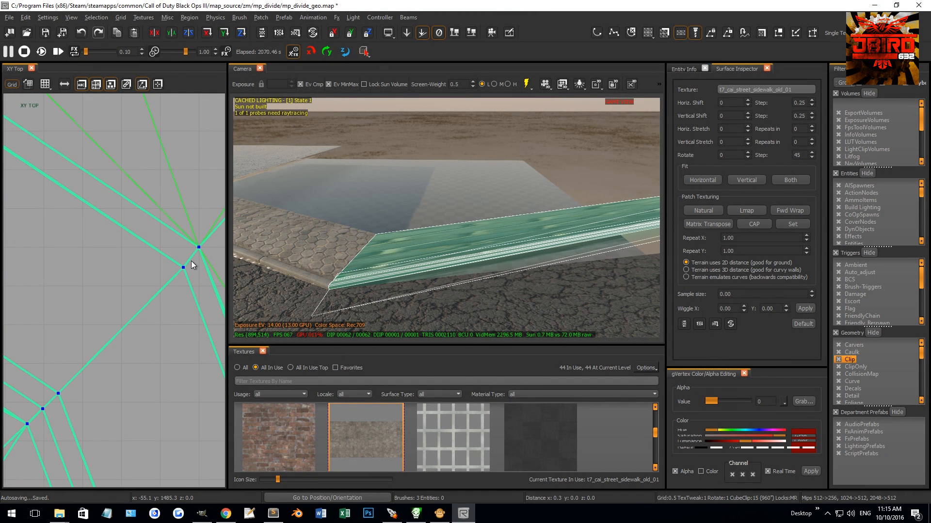
Step: Insert a vertex row between the bend and the middle row and align its curb vertex with the road's edge vertex
right_click_drag(415, 236, 518, 241)
key("ctrl+z")
right_click_drag(423, 183, 563, 158)
left_click_drag(449, 168, 572, 230)
scroll(158, 253, "down", 11)
right_click_drag(154, 297, 84, 220)
scroll(92, 301, "up", 4)
left_click_drag(69, 270, 147, 249)
scroll(97, 316, "up", 10)
scroll(99, 244, "up", 9)
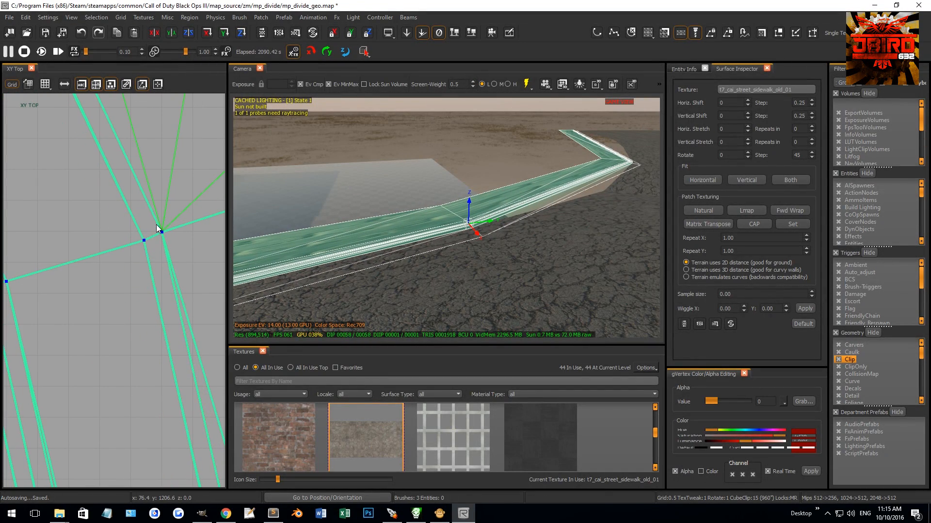
right_click_drag(480, 236, 522, 208)
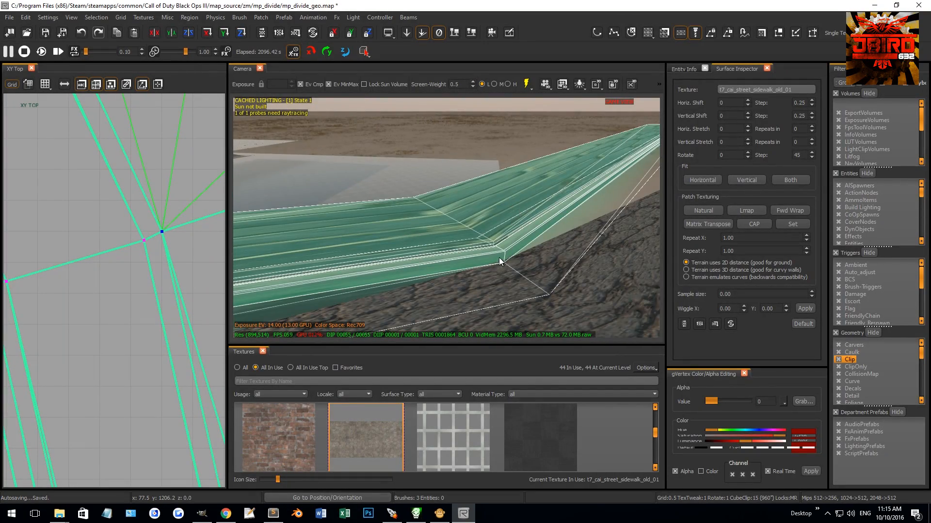
right_click_drag(440, 210, 431, 205)
Step: Insert another vertex row before the middle row and align its curb vertex with the road edge vertex at about Y 1344
scroll(136, 287, "down", 2)
scroll(135, 287, "down", 13)
right_click_drag(150, 287, 136, 248)
scroll(100, 212, "up", 2)
right_click_drag(100, 212, 103, 283)
scroll(107, 279, "up", 6)
left_click_drag(93, 306, 199, 282)
scroll(157, 305, "up", 6)
scroll(158, 305, "up", 8)
left_click_drag(200, 279, 200, 279)
mouse_move(379, 254)
right_mouse_down()
mouse_move(421, 246)
mouse_move(399, 257)
mouse_move(403, 249)
mouse_move(386, 248)
right_mouse_up()
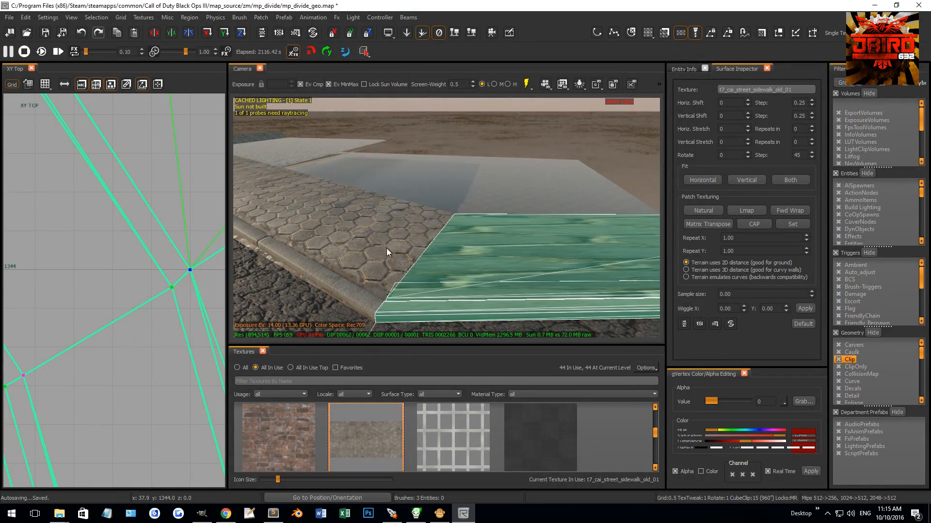
Step: Apply Natural patch texturing to the second segment's sidewalk patches
key("Escape")
left_click(467, 243, "shift")
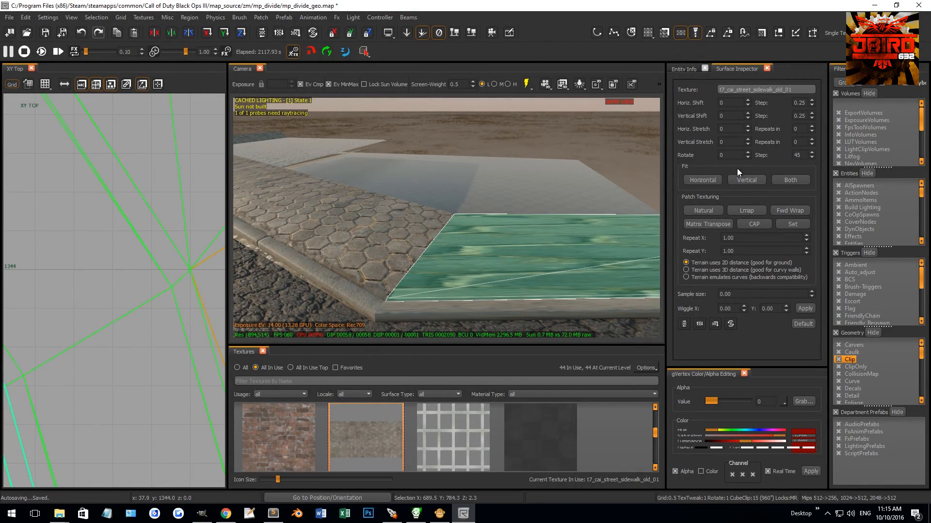
left_click(711, 209)
key("Escape")
left_click(462, 244, "shift")
key("Escape")
right_click_drag(431, 223, 459, 220)
left_click(430, 223, "shift")
left_click(709, 209)
key("Escape")
Step: Apply Lmap patch texturing to a patch of the second sidewalk segment
right_click_drag(521, 212, 516, 207)
left_click(449, 223, "shift")
left_click(749, 210)
key("Escape")
left_click(408, 199, "shift")
key("Escape")
Step: Apply Natural patch texturing to the remaining sidewalk patches of the second segment
mouse_move(448, 229)
right_mouse_down()
mouse_move(437, 229)
mouse_move(444, 223)
mouse_move(461, 243)
mouse_move(435, 241)
mouse_move(448, 243)
mouse_move(450, 231)
mouse_move(448, 271)
right_mouse_up()
left_click(461, 213, "shift")
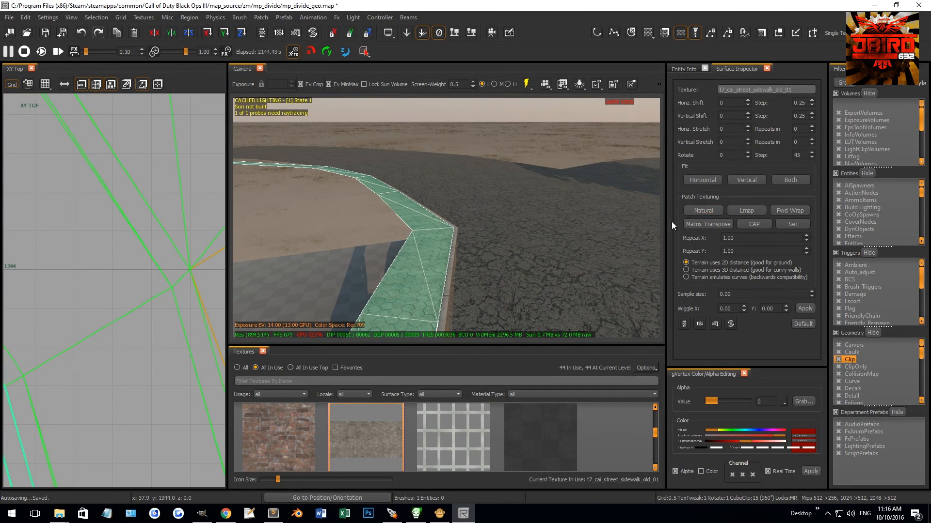
key("Escape")
mouse_move(530, 275)
right_mouse_down()
mouse_move(534, 270)
mouse_move(506, 248)
mouse_move(520, 239)
mouse_move(516, 252)
mouse_move(544, 272)
mouse_move(451, 269)
mouse_move(475, 273)
right_mouse_up()
left_click(517, 253, "shift")
left_click(531, 264, "shift")
key("Escape")
left_click(455, 271, "shift")
left_click(697, 211)
mouse_move(543, 234)
right_mouse_down()
mouse_move(460, 239)
mouse_move(521, 238)
right_mouse_up()
key("Escape")
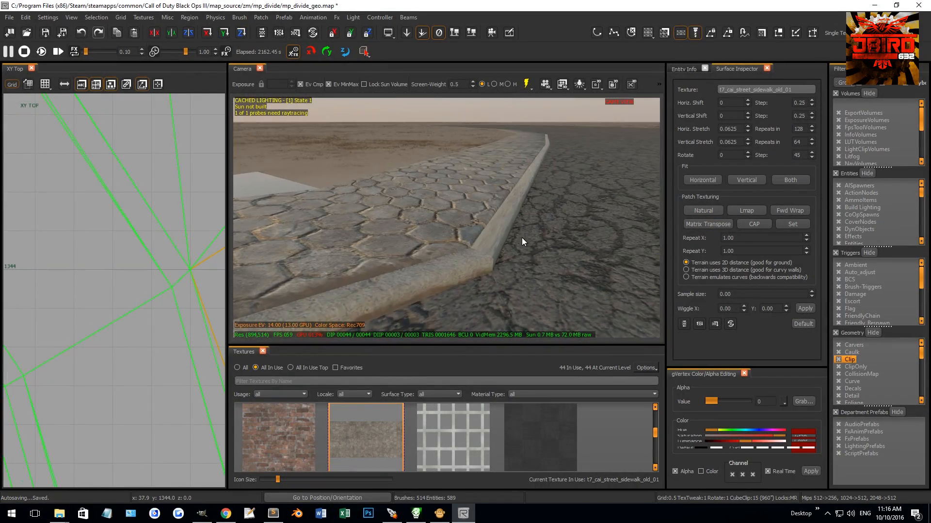
Step: Select the mud strip along the second segment and adjust its outer vertex at the bend vertically by about 0.3 units
left_click(520, 219, "shift")
key("Escape")
left_click(509, 205, "shift")
left_click(514, 238, "shift")
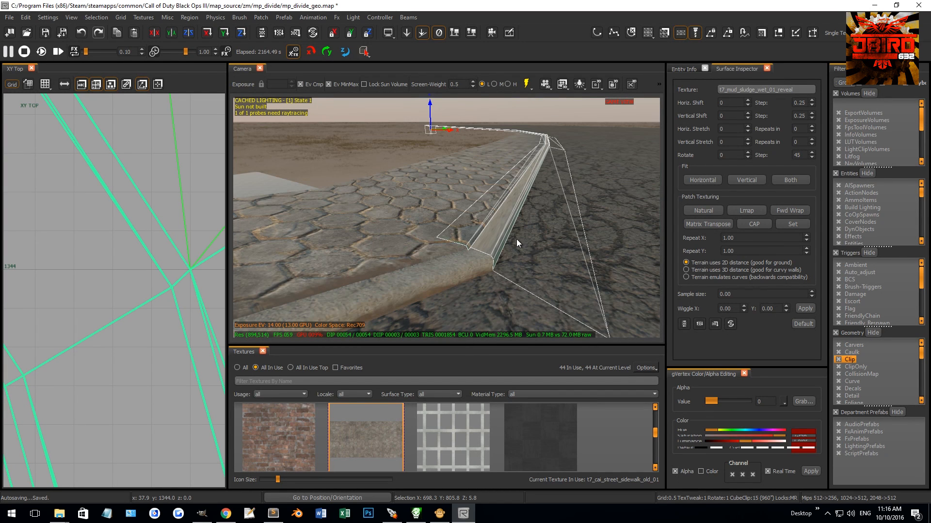
right_click_drag(513, 237, 500, 252)
left_click_drag(531, 246, 533, 229)
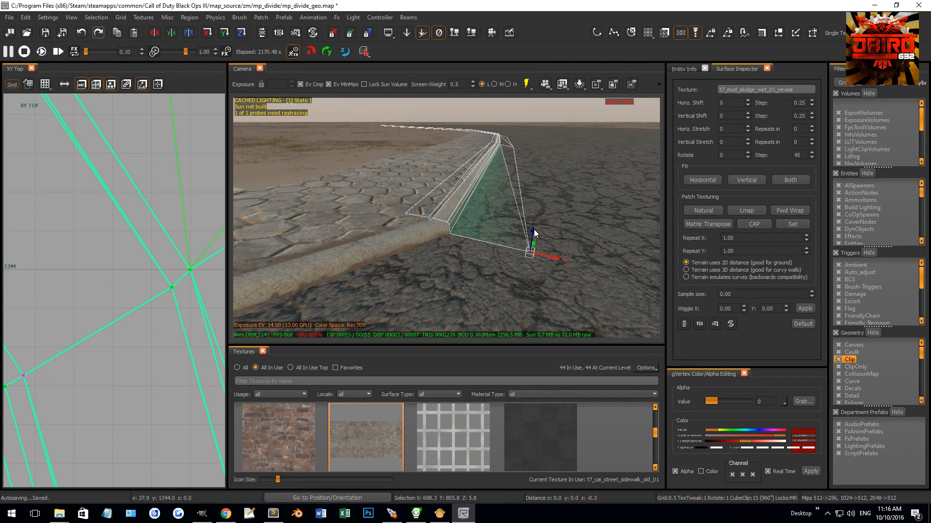
right_click_drag(533, 229, 371, 211)
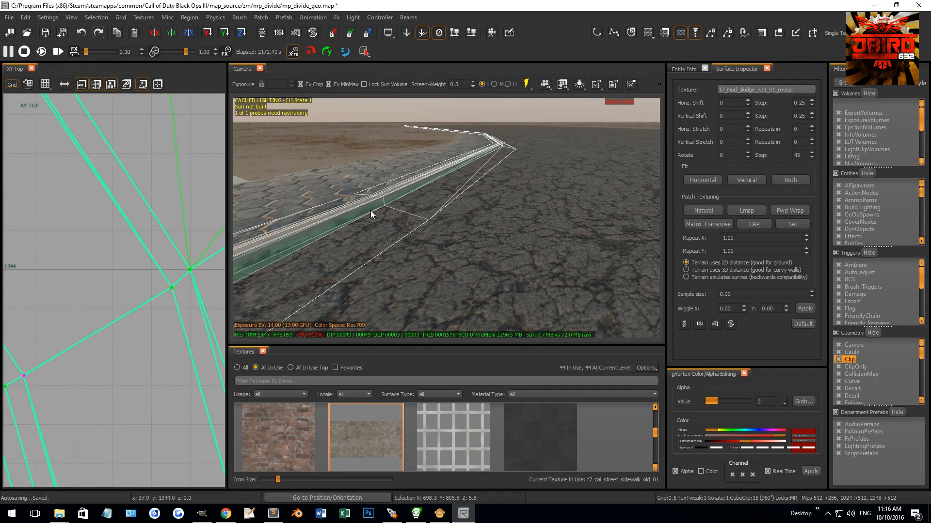
Step: Adjust the heights of the next outer vertices of the mud strip so that it meets the road surface
left_click_drag(431, 192, 435, 184)
right_click_drag(434, 184, 485, 210)
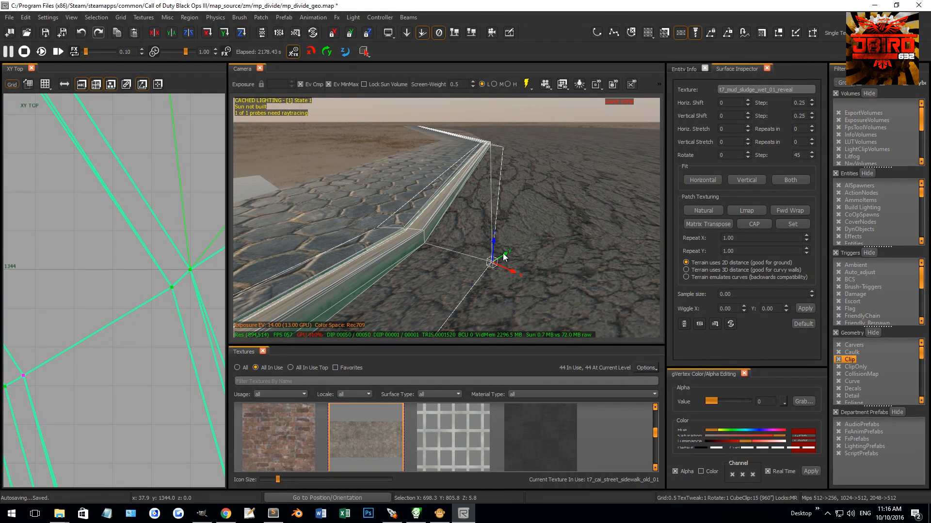
left_click_drag(494, 239, 495, 225)
right_click_drag(495, 225, 545, 260)
mouse_move(524, 209)
left_mouse_down()
mouse_move(524, 195)
mouse_move(530, 199)
left_mouse_up()
right_click_drag(496, 235, 477, 228)
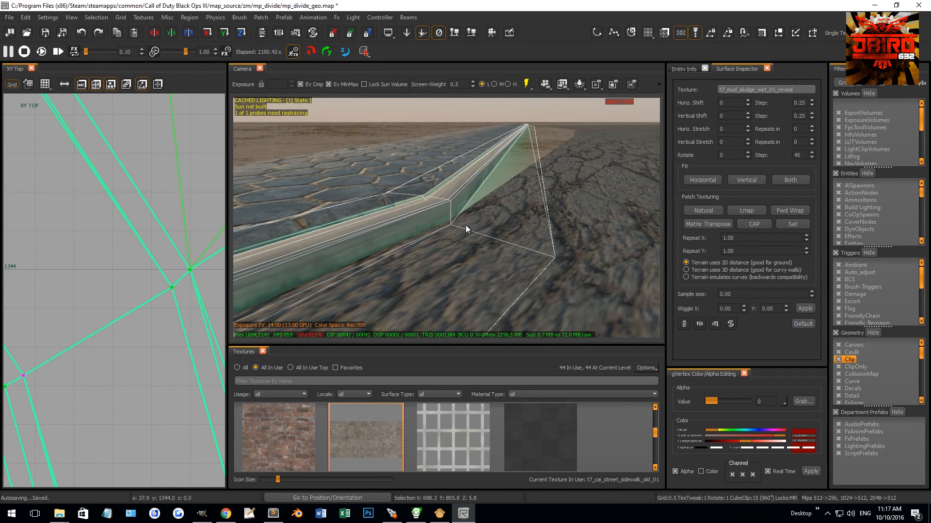
Step: Select the adjoining asphalt together with the mud strip and raise the strip's outer bend vertex by about 1.9 units
key("Escape")
left_click(495, 220, "shift")
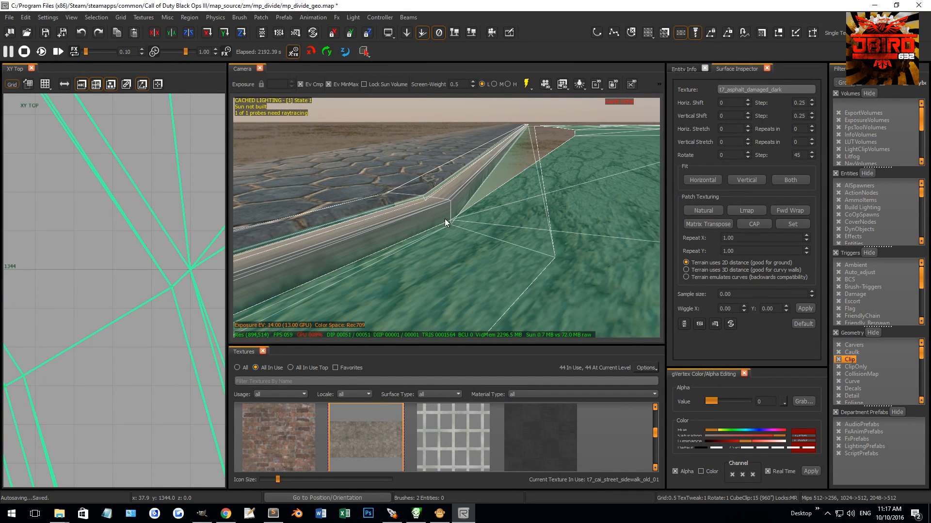
left_click_drag(470, 246, 470, 247)
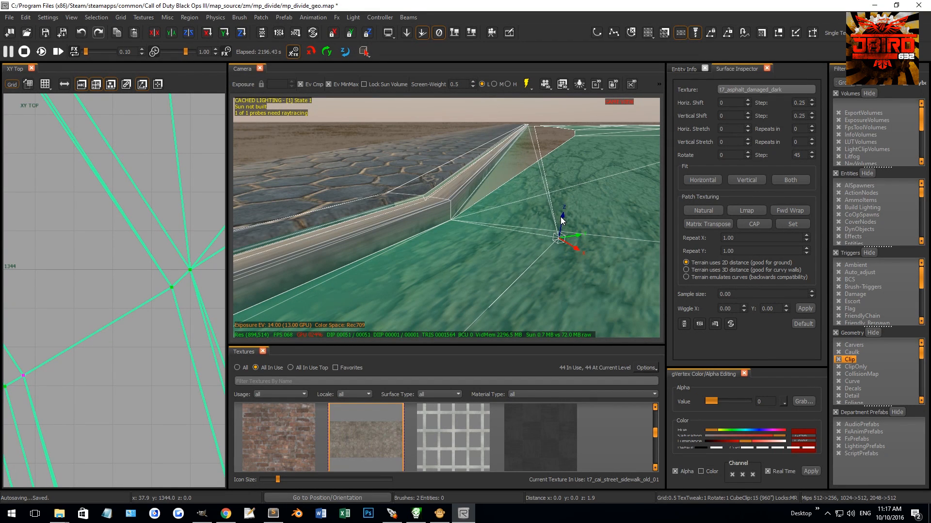
key("Escape")
key("Escape")
right_click_drag(560, 217, 502, 237)
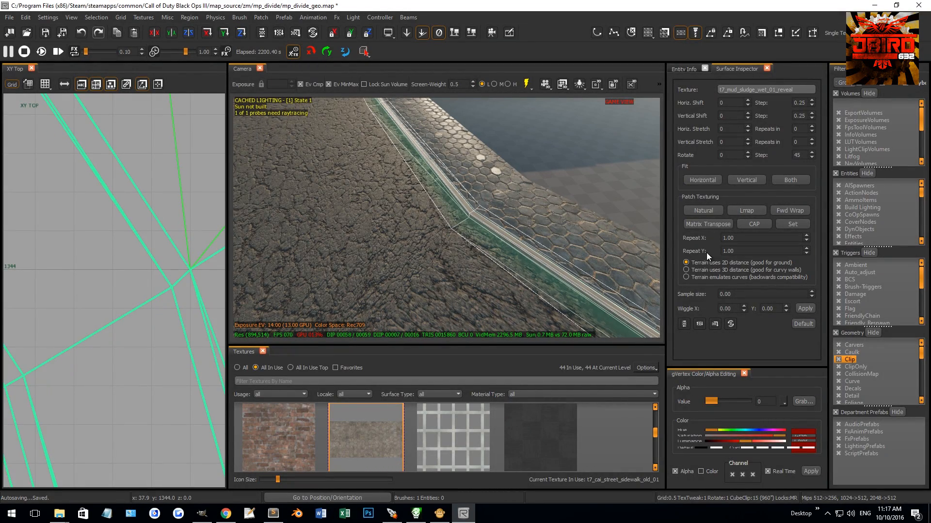
Step: Apply Natural patch texturing to the concrete curb and rotate its texture by 90
key("Escape")
right_click_drag(557, 234, 565, 226)
left_click(565, 225, "shift")
left_click(548, 234, "shift")
left_click(548, 235, "shift")
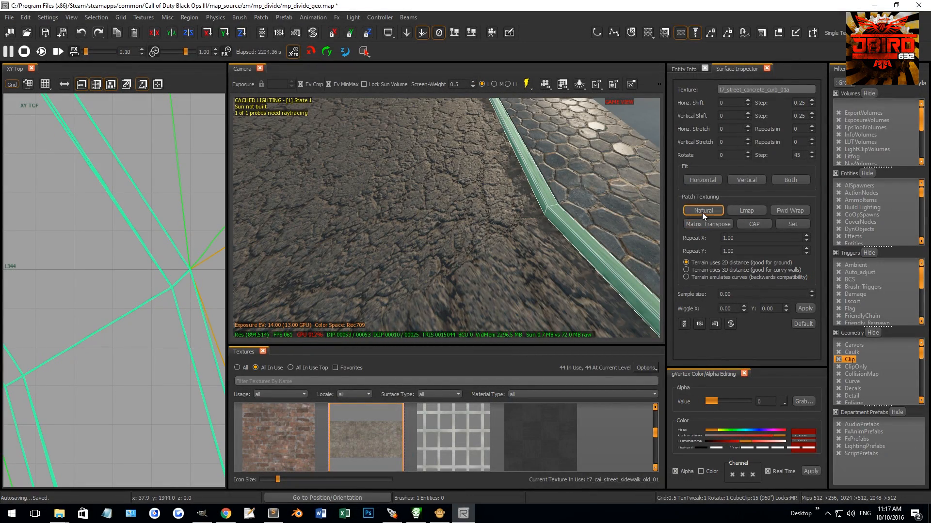
type("90")
key("Return")
key("Escape")
Step: Select the sidewalk, curb and mud strip patches of the third segment together
right_click_drag(590, 248, 625, 226)
right_click_drag(483, 215, 479, 235)
left_click(484, 239, "shift")
left_click(484, 237, "shift")
left_click(479, 226, "shift")
right_click_drag(515, 205, 518, 208)
key("Escape")
left_click(468, 208, "shift")
left_click(484, 233, "shift")
left_click(485, 237, "shift")
left_click(486, 238, "shift")
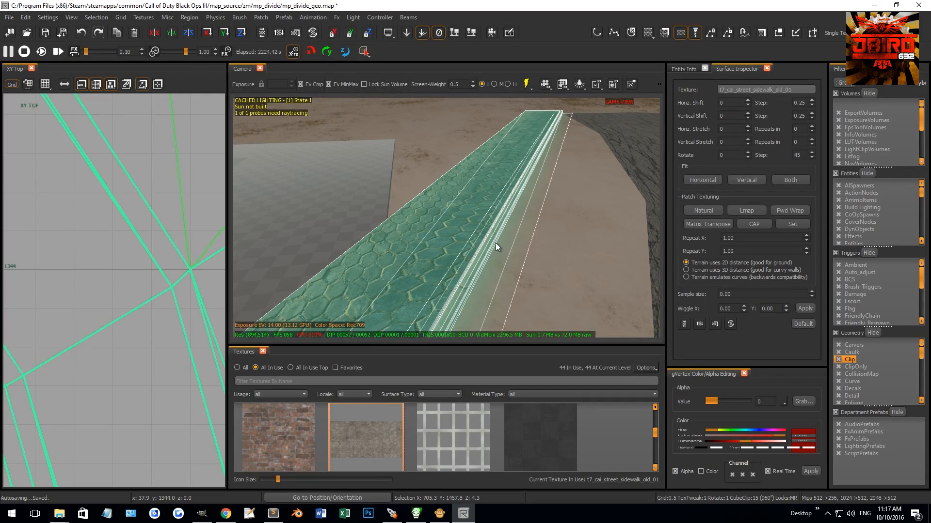
Step: Insert a vertex row across the third segment, move it towards the road's edge and rotate it -5.5 degrees
right_click_drag(508, 188, 310, 106)
right_click_drag(381, 172, 587, 148)
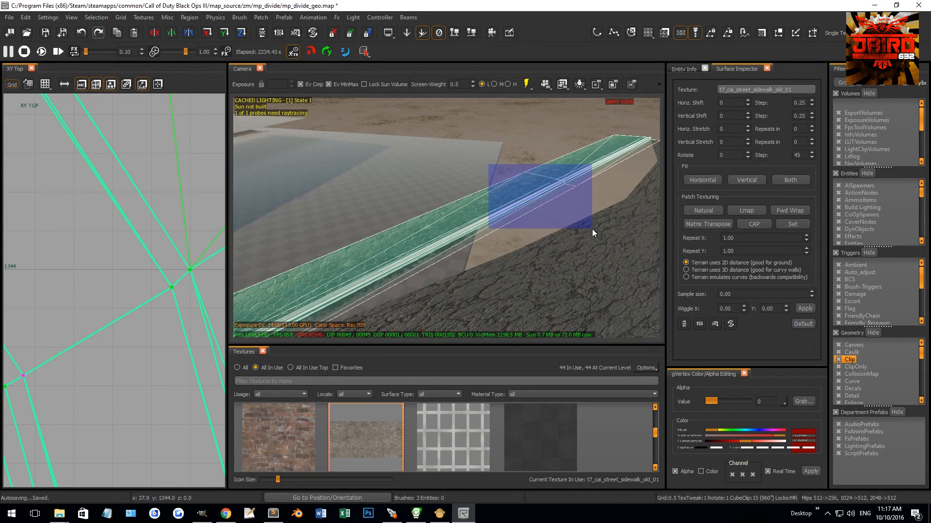
right_click_drag(104, 267, 219, 332)
scroll(128, 281, "up", 2)
left_click_drag(129, 252, 140, 227)
scroll(140, 226, "up", 10)
scroll(134, 259, "up", 4)
left_click_drag(96, 313, 189, 260)
key("r")
key("r")
scroll(188, 249, "up", 3)
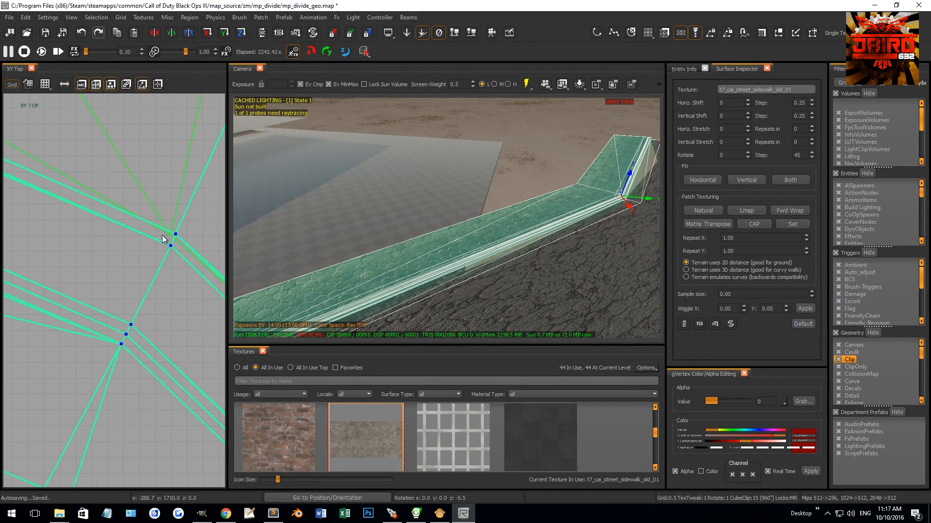
Step: Align the new row's curb vertex with the road edge vertex at about X -288, Y 1710
key("ctrl+g")
right_click_drag(565, 202, 509, 188)
left_click(462, 161)
right_click_drag(461, 160, 482, 172)
left_click(475, 178)
key("ctrl+g")
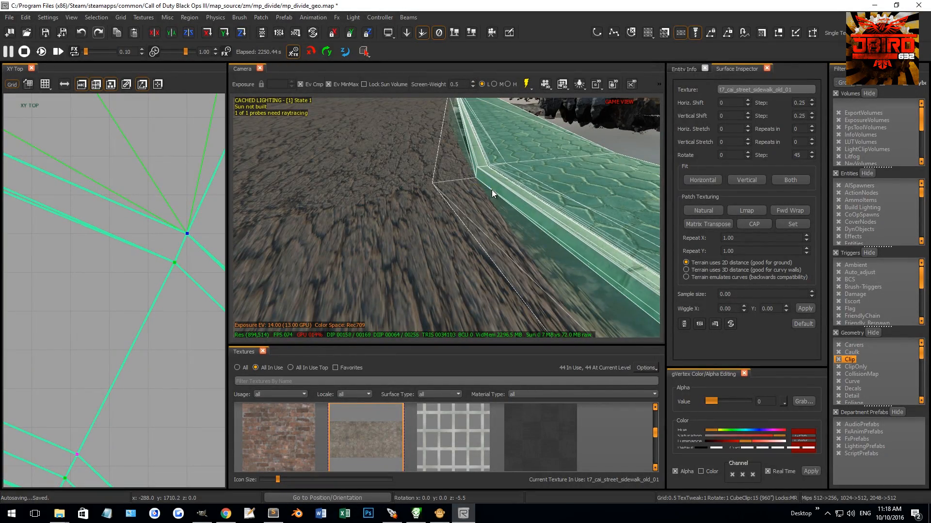
Step: Insert another vertex row and align its curb vertex with the road edge vertex at about X -430, Y 1788
right_click_drag(307, 225, 422, 134)
right_click_drag(522, 164, 490, 106)
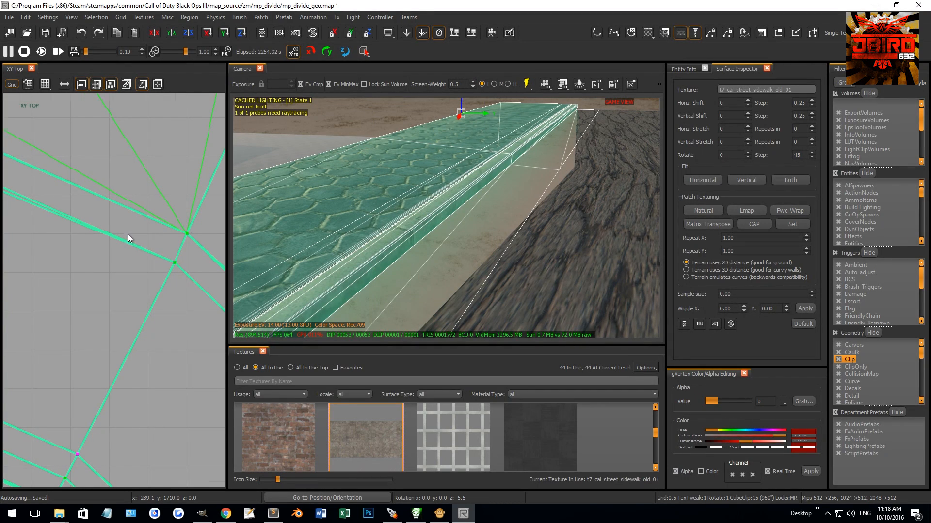
scroll(131, 243, "down", 3)
left_click_drag(88, 286, 87, 286)
scroll(164, 228, "up", 10)
left_click_drag(149, 262, 151, 145)
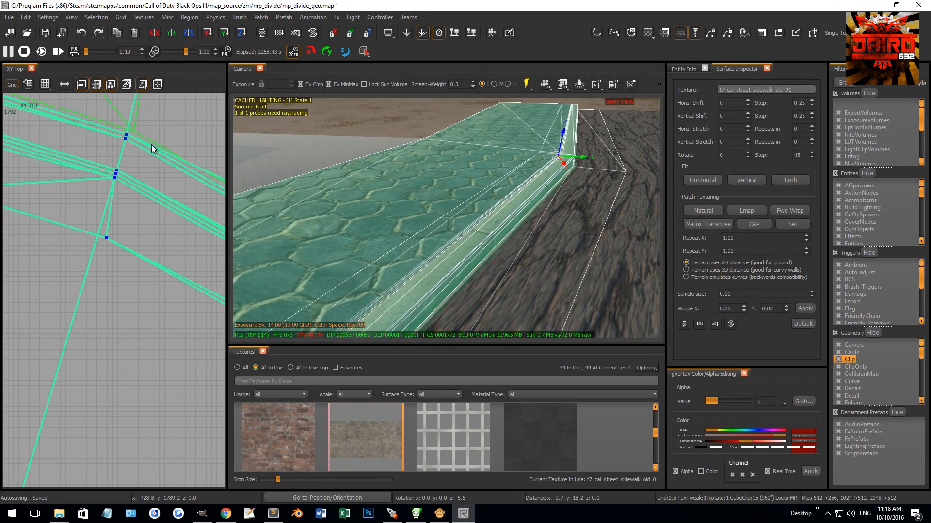
left_click_drag(98, 156, 119, 142)
Step: Move the vertex row on the other side of the middle row onto the road edge vertex at about X -181, Y 1613
right_click_drag(597, 207, 421, 193)
right_click_drag(479, 205, 581, 147)
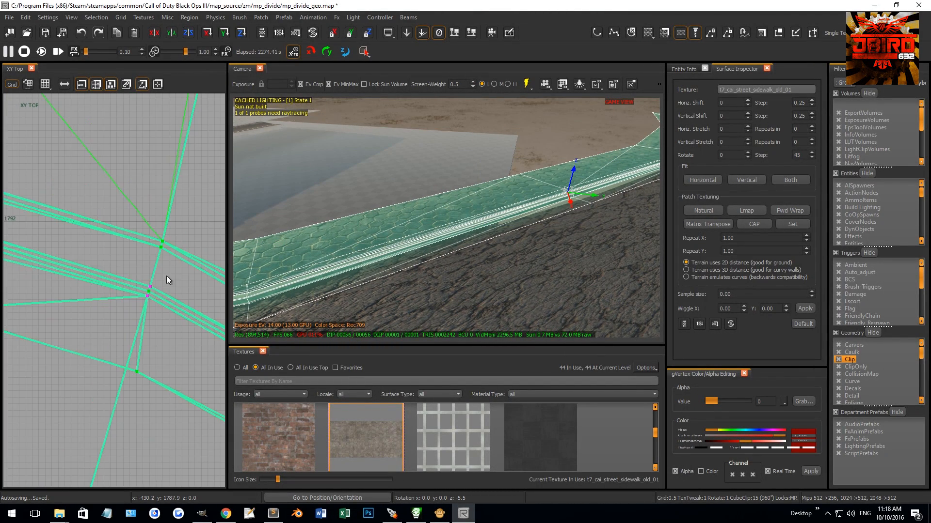
scroll(147, 281, "down", 12)
right_click_drag(164, 320, 141, 294)
scroll(140, 292, "up", 9)
scroll(181, 238, "up", 3)
left_click_drag(156, 259, 141, 204)
scroll(98, 185, "up", 8)
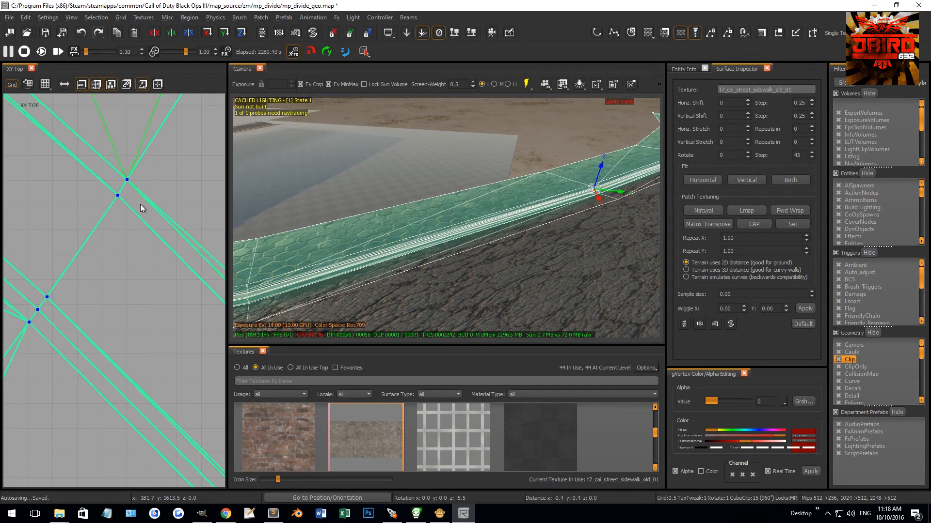
Step: Apply Natural patch texturing to the sidewalk patches of the third segment
right_click_drag(427, 189, 358, 217)
key("Escape")
key("Escape")
left_click(450, 218, "shift")
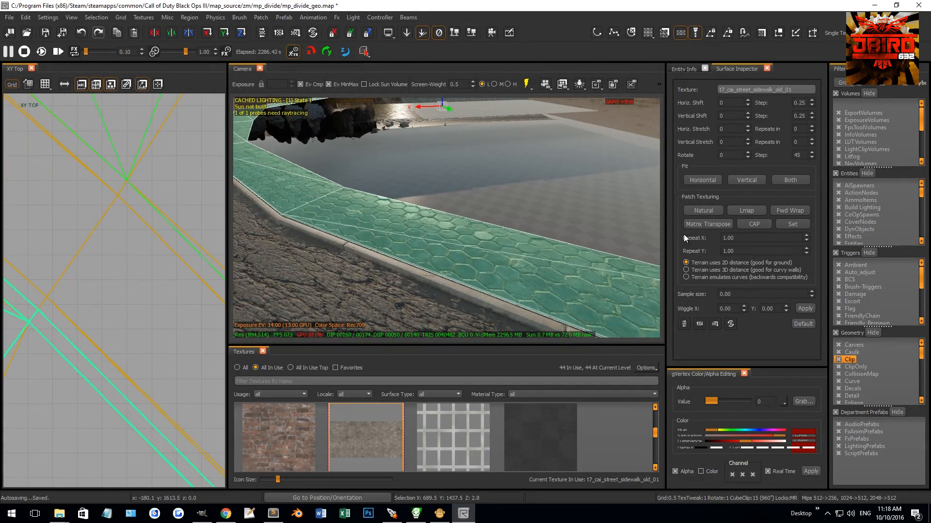
left_click(714, 213)
key("Escape")
Step: Adjust the heights of the third segment's outer mud strip vertices so that they follow the road surface
right_click_drag(503, 248, 367, 193)
left_click(407, 200, "shift")
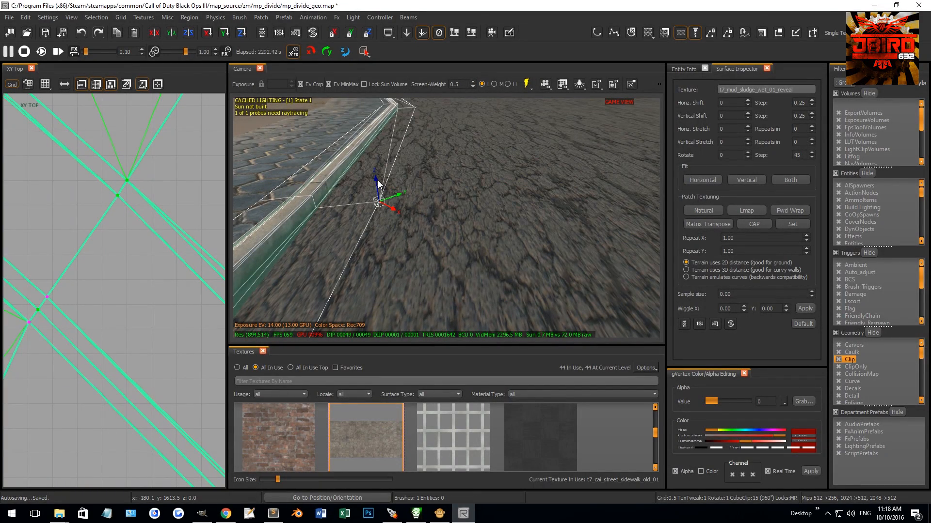
right_click_drag(388, 183, 472, 235)
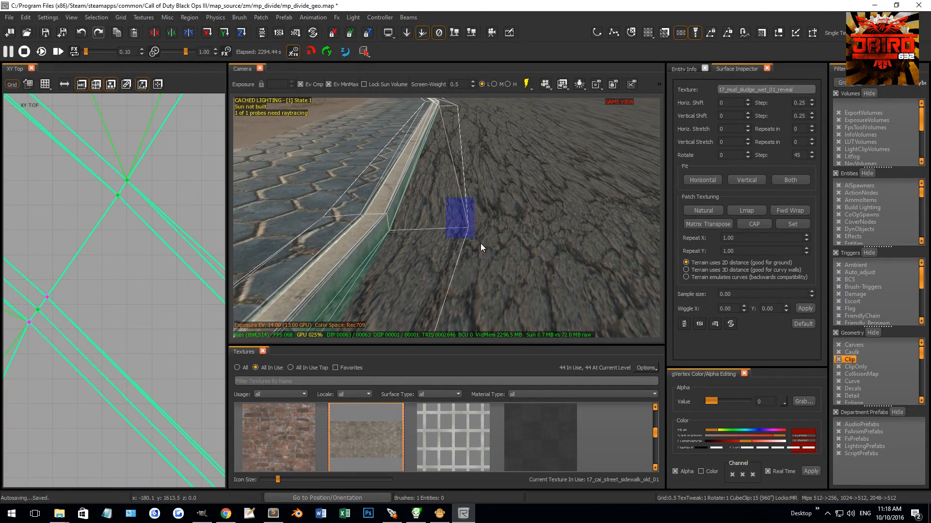
left_click_drag(471, 205, 471, 206)
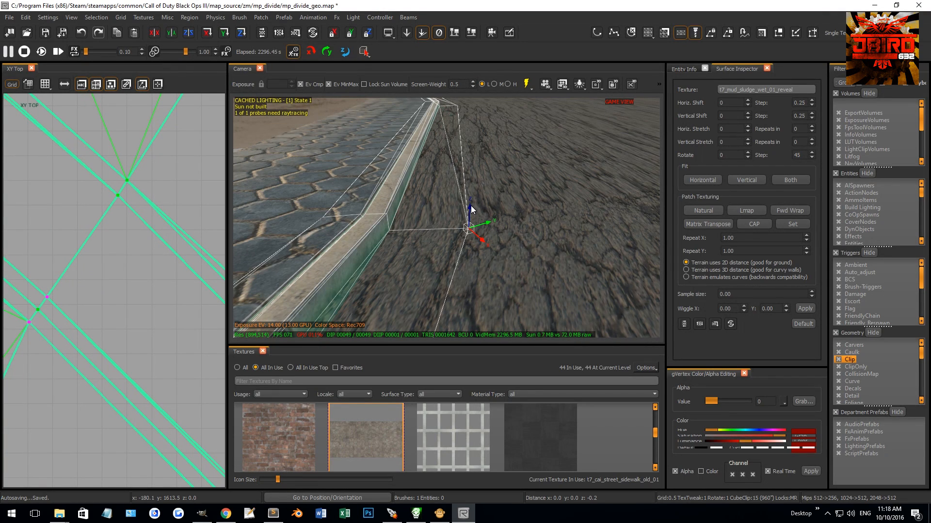
right_click_drag(471, 204, 480, 199)
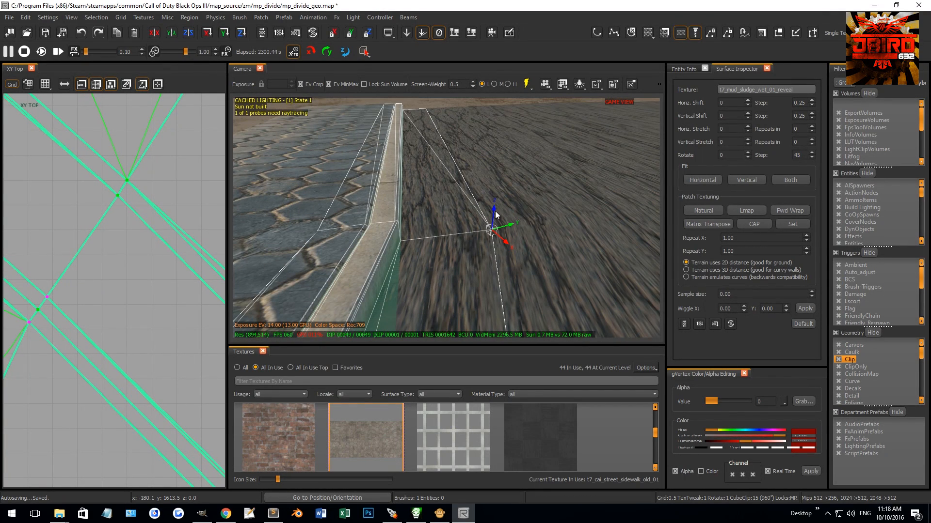
right_click_drag(494, 205, 494, 197)
Step: Apply Natural patch texturing to a neighbouring patch of the third segment
key("Escape")
left_click(494, 198, "shift")
left_click(709, 211)
key("Escape")
Step: Examine the damaged asphalt patches and their texture seams along the curved road
right_click_drag(558, 223, 510, 216)
left_click(315, 245, "shift")
right_click_drag(316, 246, 410, 271)
key("Escape")
left_click(415, 272, "shift")
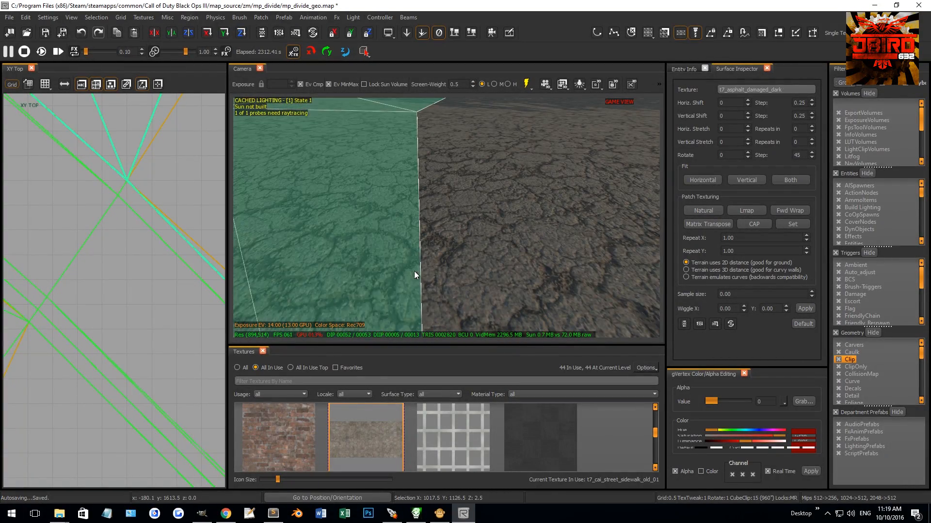
key("Escape")
right_click_drag(444, 265, 265, 244)
right_click_drag(440, 183, 508, 199)
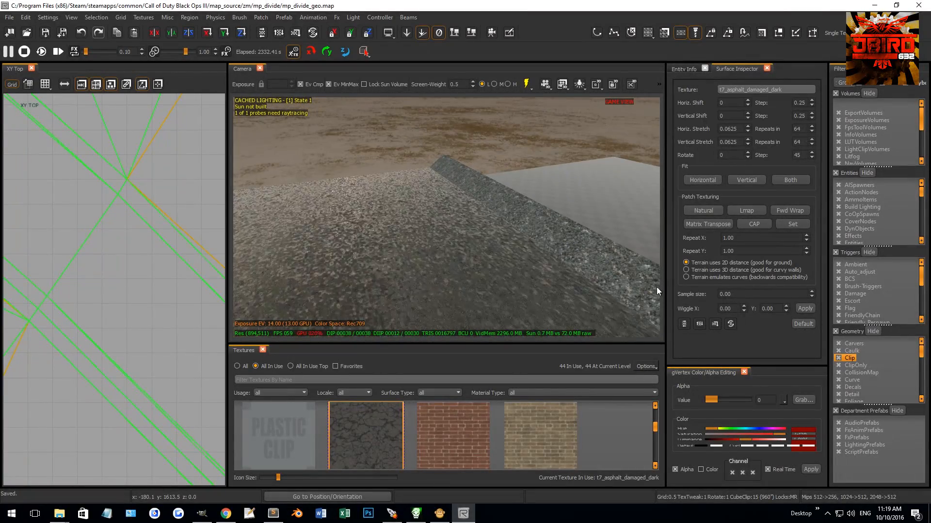
Step: Move the rock cluster up the shore to about X 1070, Y 392 and align it with the ground slope
right_click_drag(540, 243, 408, 161)
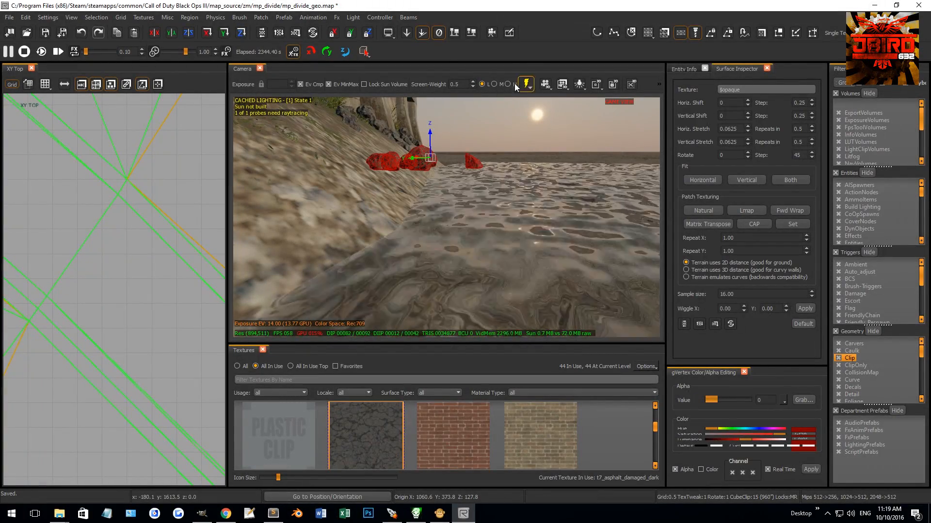
left_click(455, 34)
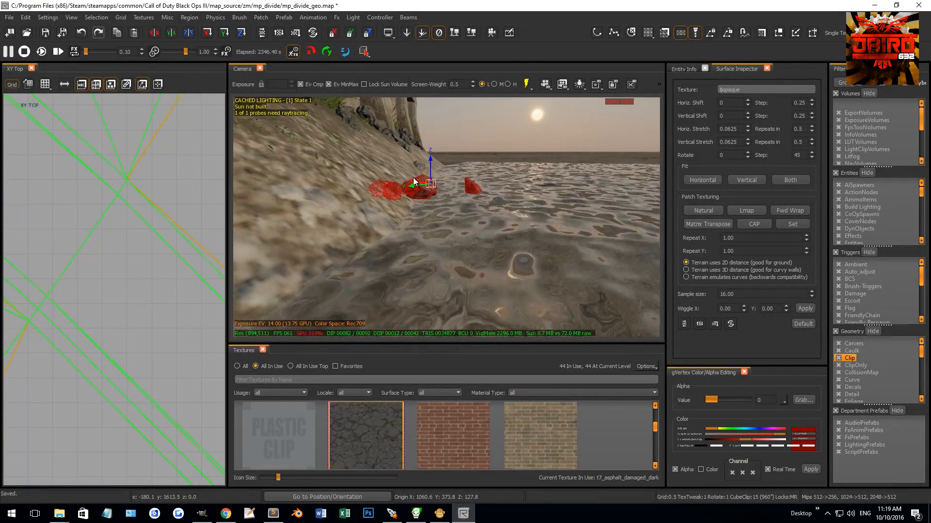
left_click_drag(414, 185, 392, 114)
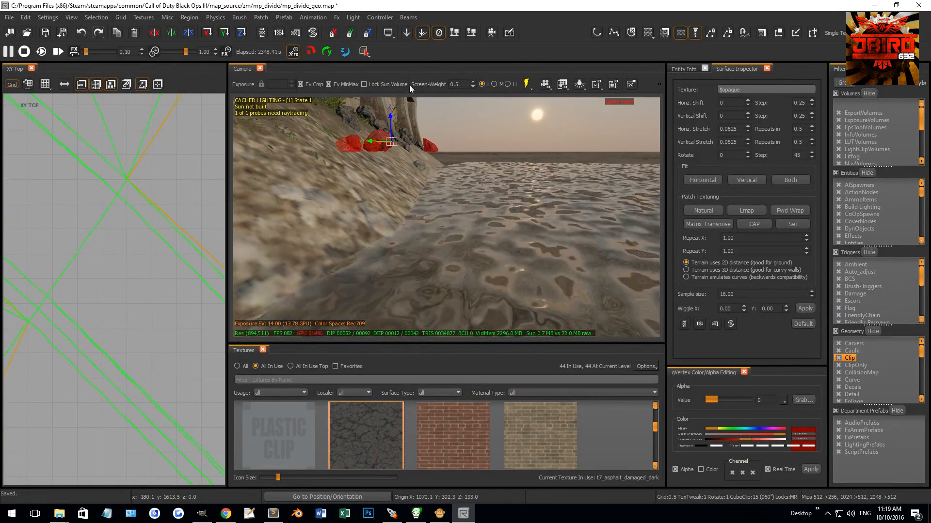
left_click(458, 33)
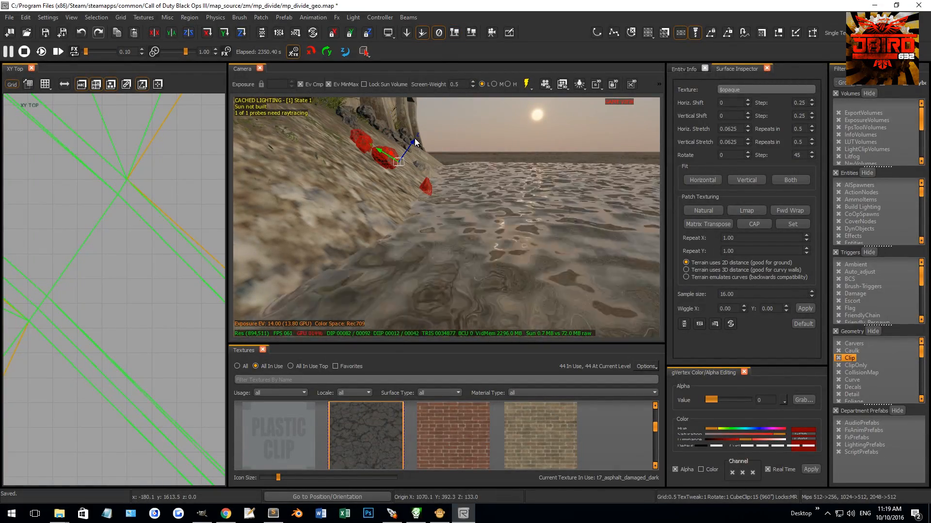
left_click_drag(414, 139, 409, 144)
key("Escape")
Step: Select the caulk block for the riverbank and cycle through the 2D views back to the top view
scroll(419, 151, "up", 5)
mouse_move(420, 151)
right_mouse_down()
mouse_move(434, 153)
mouse_move(453, 126)
mouse_move(451, 134)
mouse_move(446, 127)
mouse_move(495, 158)
mouse_move(495, 175)
mouse_move(522, 184)
right_mouse_up()
left_click(522, 184, "shift")
key("ctrl+Tab")
key("ctrl+Tab")
key("ctrl+Tab")
scroll(173, 271, "down", 8)
key("ctrl+Tab")
scroll(162, 274, "down", 10)
key("ctrl+Tab")
key("ctrl+Tab")
Step: Set the grid to 4 and move the caulk block in front of the bridge to about X 785, Y -7
right_click_drag(115, 256, 133, 279)
scroll(127, 287, "down", 3)
key("4")
key("r")
scroll(120, 300, "up", 3)
mouse_move(112, 277)
left_mouse_down()
mouse_move(144, 296)
mouse_move(138, 280)
mouse_move(117, 406)
left_mouse_up()
Step: Slide the caulk block sideways onto the sloped riverbank beside the bridge, to Y -313
mouse_move(310, 296)
right_mouse_down()
mouse_move(242, 291)
mouse_move(505, 236)
right_mouse_up()
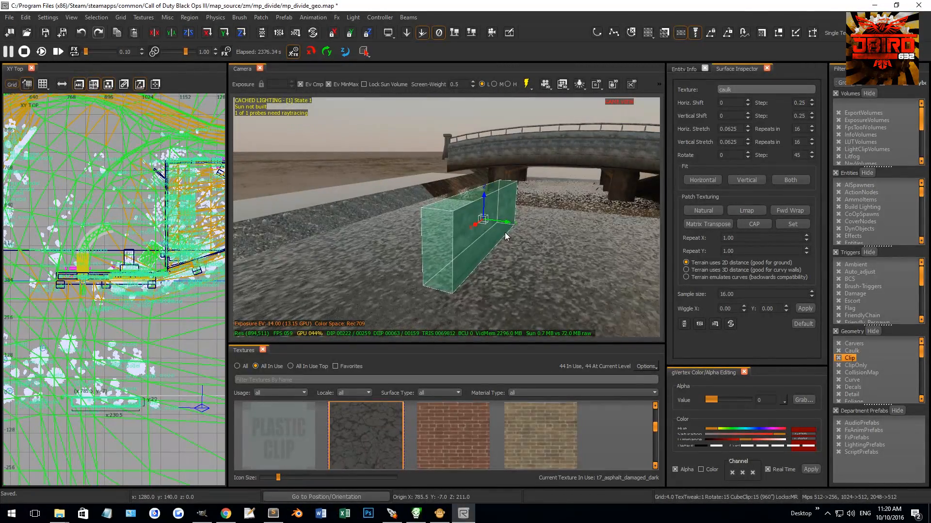
left_click_drag(493, 218, 368, 203)
right_click_drag(411, 211, 527, 153)
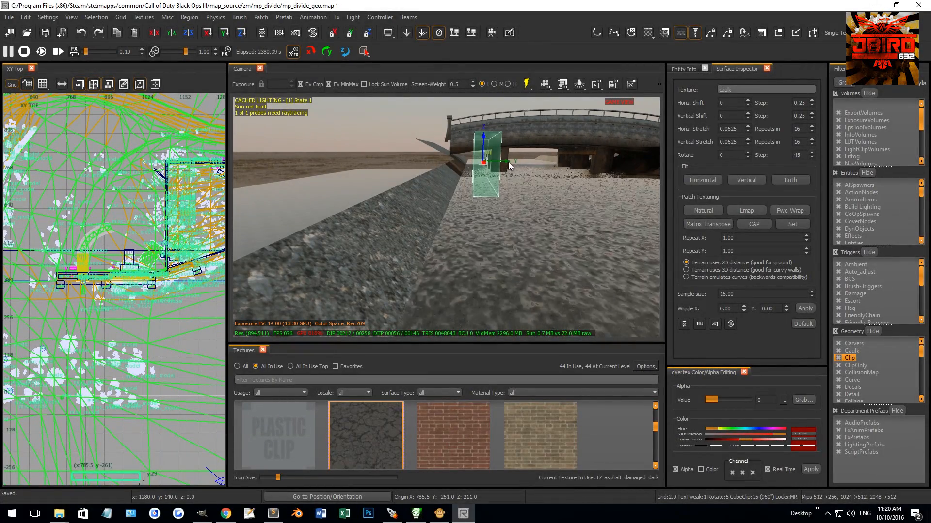
left_click_drag(484, 163, 477, 164)
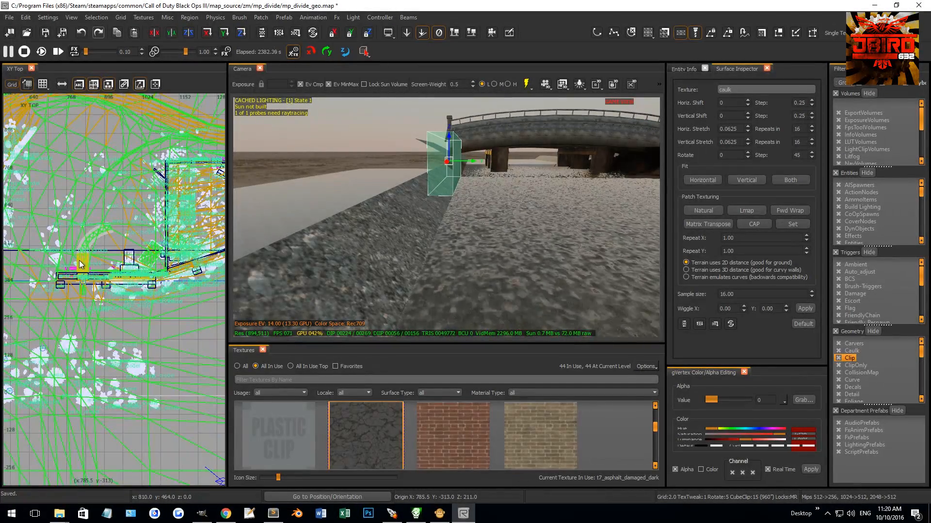
Step: Switch to the front view and set the caulk block's height on the bank to Z 173
key("ctrl+Tab")
scroll(98, 297, "up", 3)
mouse_move(412, 209)
right_mouse_down()
mouse_move(414, 194)
mouse_move(414, 218)
mouse_move(422, 206)
right_mouse_up()
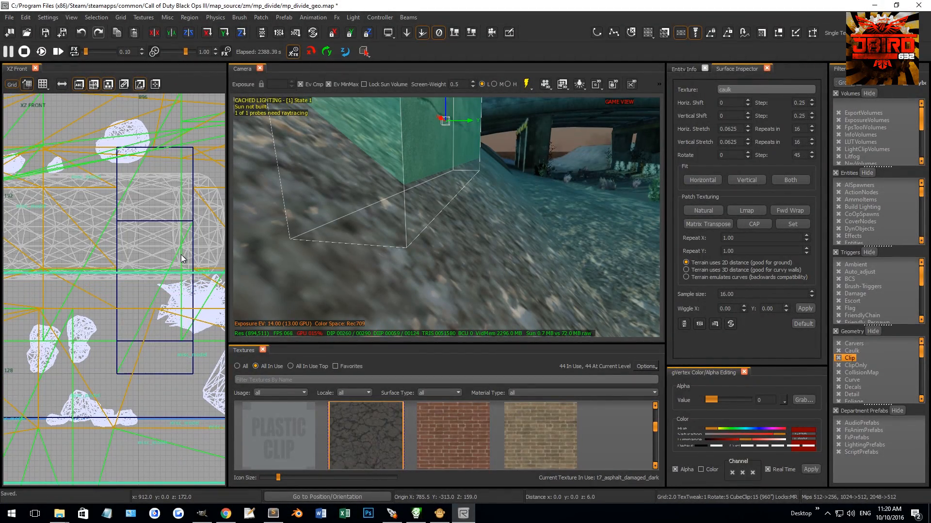
scroll(182, 253, "down", 5)
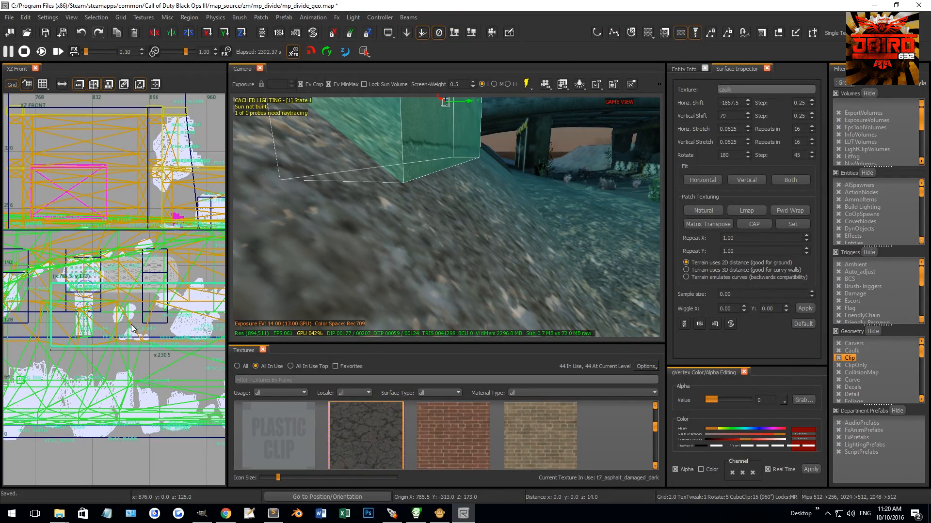
Step: Stretch the caulk wall block along the river in the top view to about 590 units long, reaching the map's edge
key("Escape")
right_click_drag(395, 252, 424, 219)
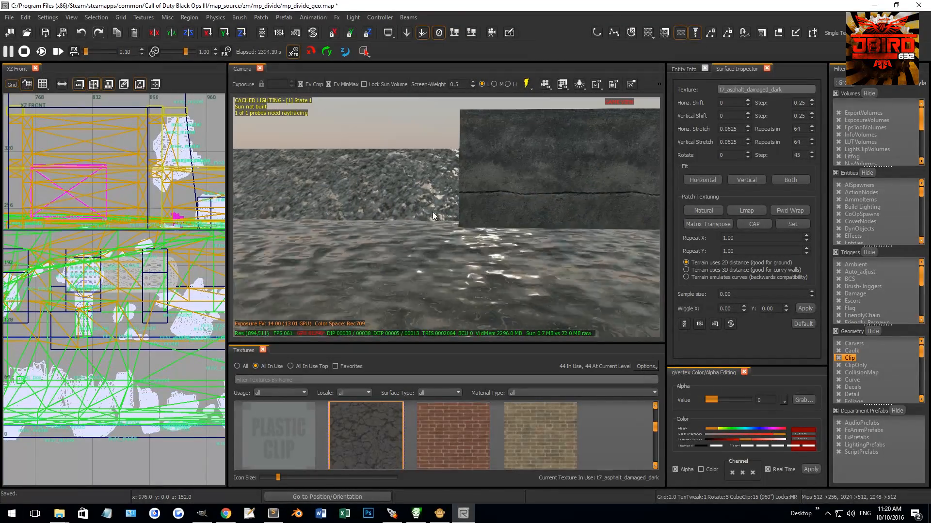
left_click(469, 210, "shift")
key("ctrl+Tab")
key("ctrl+Tab")
scroll(131, 304, "down", 4)
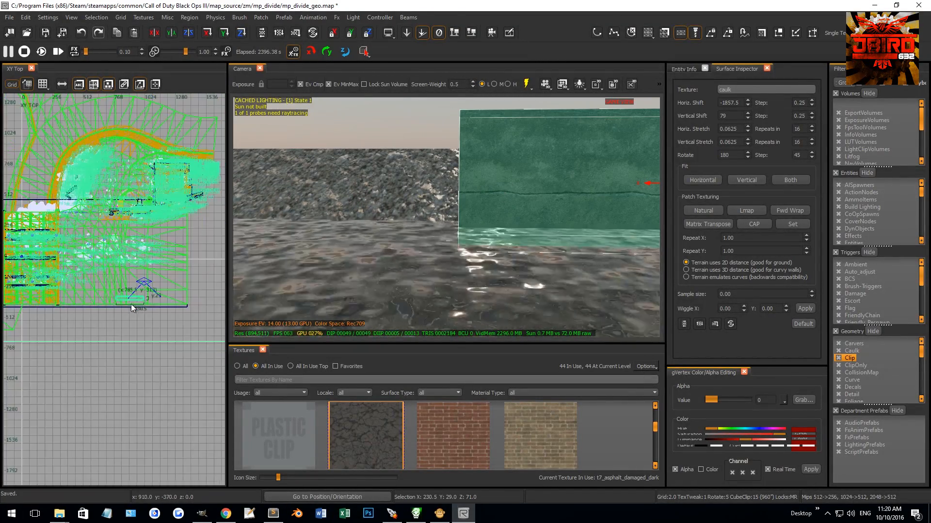
left_click_drag(91, 329, 191, 331)
scroll(191, 331, "up", 7)
key("Escape")
Step: Examine the extended wall, the sloped riverbank and the opposite bank from several viewpoints along the river
mouse_move(428, 217)
right_mouse_down()
mouse_move(448, 233)
mouse_move(435, 247)
right_mouse_up()
mouse_move(416, 189)
right_mouse_down()
mouse_move(448, 187)
mouse_move(416, 189)
mouse_move(465, 173)
mouse_move(456, 170)
mouse_move(441, 191)
mouse_move(426, 176)
right_mouse_up()
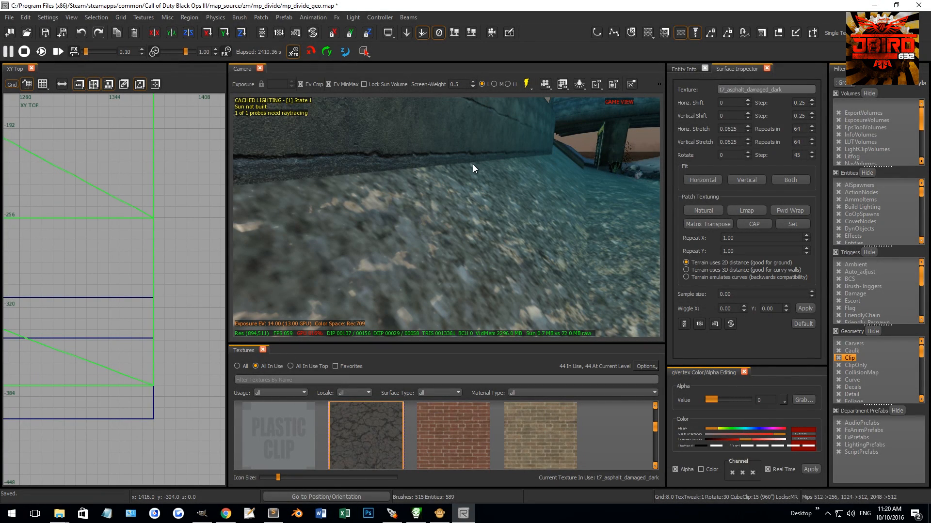
right_click_drag(480, 207, 498, 262)
right_click_drag(594, 251, 481, 184)
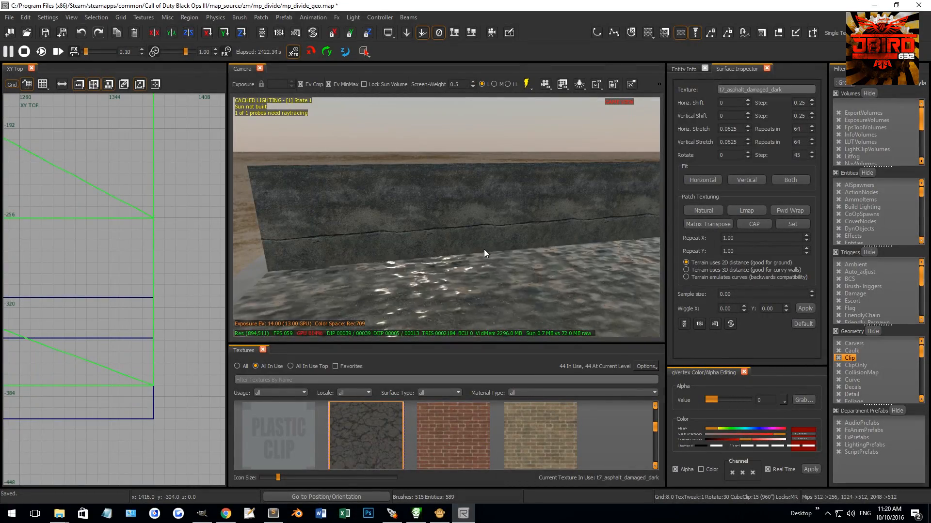
right_click_drag(485, 249, 492, 243)
right_click_drag(478, 278, 513, 269)
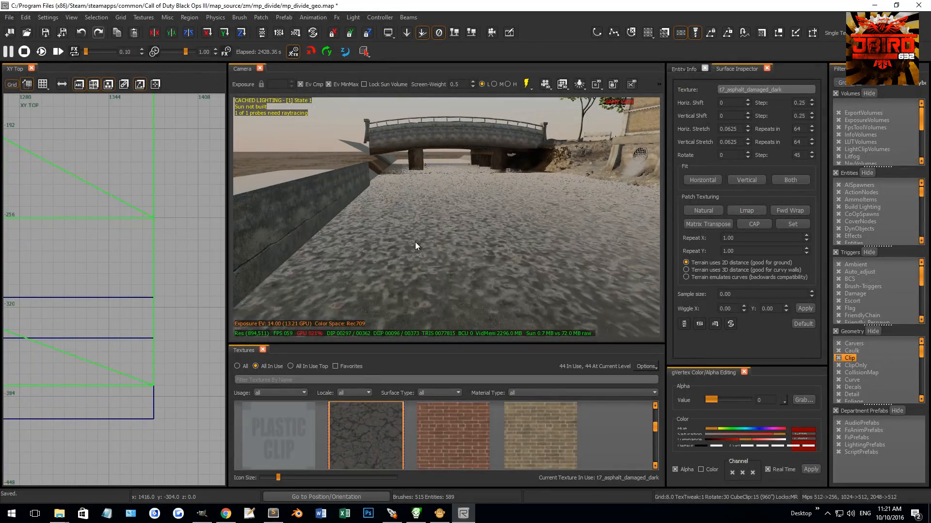
mouse_move(406, 268)
right_mouse_down()
mouse_move(397, 270)
mouse_move(406, 269)
right_mouse_up()
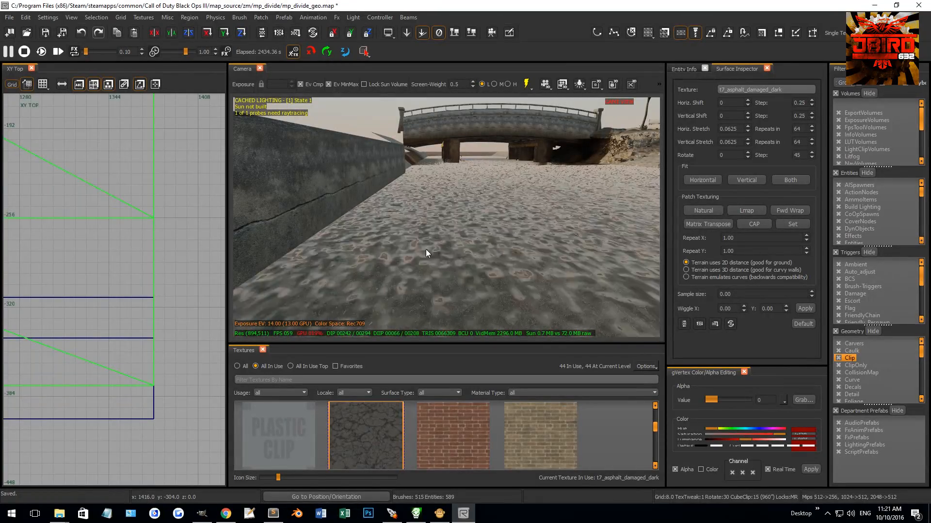
right_click_drag(411, 297, 441, 251)
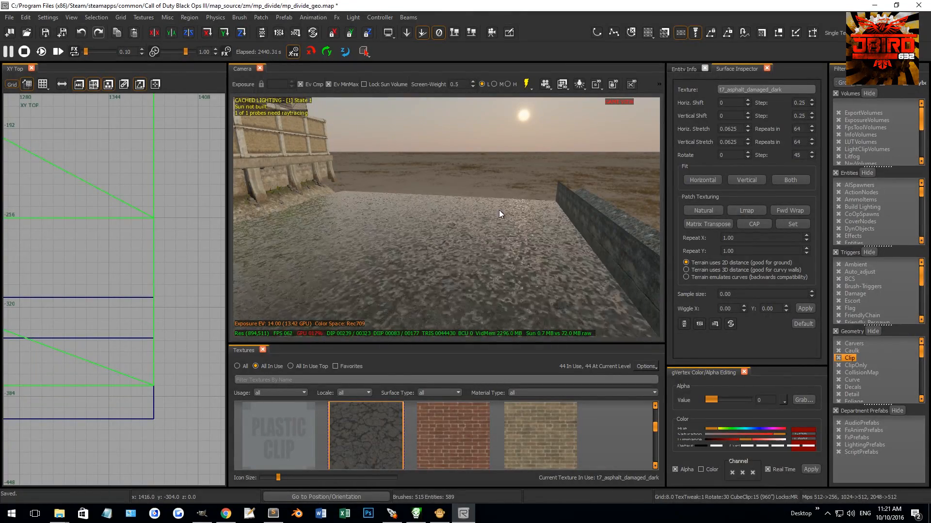
right_click_drag(549, 164, 645, 244)
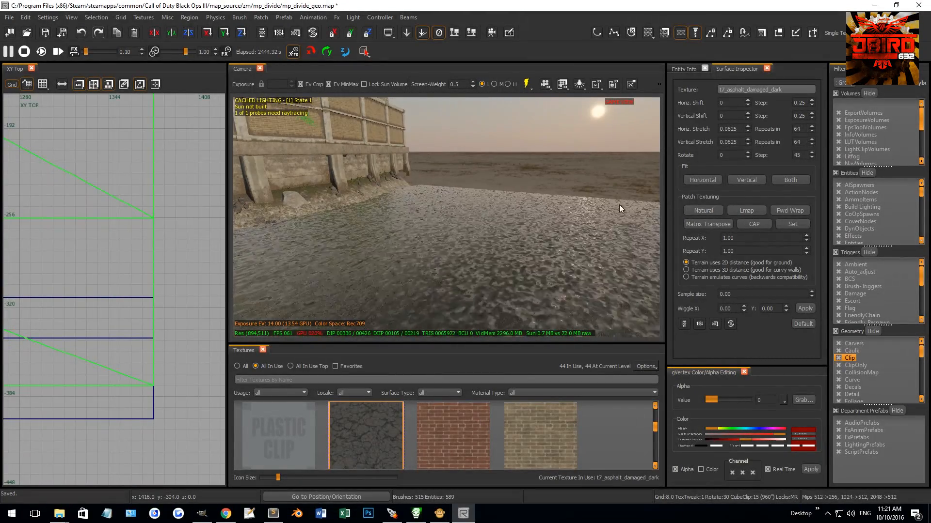
mouse_move(477, 184)
right_mouse_down()
mouse_move(388, 186)
mouse_move(393, 203)
mouse_move(324, 170)
mouse_move(388, 207)
mouse_move(368, 202)
mouse_move(387, 200)
mouse_move(387, 186)
mouse_move(361, 184)
mouse_move(412, 184)
mouse_move(380, 188)
mouse_move(395, 196)
mouse_move(408, 191)
mouse_move(383, 188)
mouse_move(490, 191)
right_mouse_up()
Step: Select the cargo netting patches beside the concrete pillar under the bridge
right_click_drag(551, 195, 476, 183)
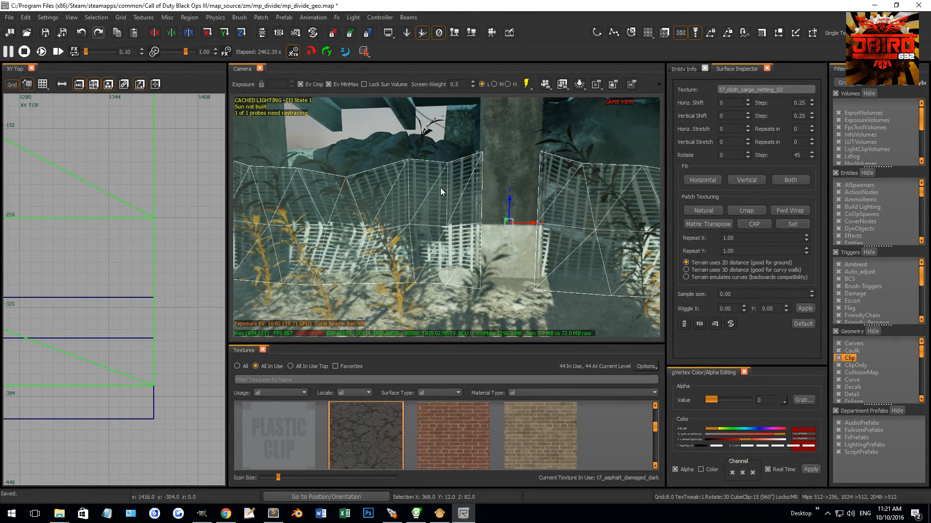
right_click_drag(548, 182, 496, 178)
left_click(562, 191, "shift")
right_click_drag(562, 191, 513, 174)
left_click(391, 218, "shift")
right_click_drag(391, 218, 437, 226)
left_click(467, 228, "shift")
Step: Set the grid to 4 and adjust the height of the selection under the bridge in the front view
scroll(155, 268, "down", 10)
key("ctrl+Tab")
scroll(161, 264, "up", 5)
left_click_drag(162, 264, 168, 240)
right_click_drag(427, 227, 400, 231)
key("3")
left_click_drag(170, 226, 169, 232)
right_click_drag(386, 235, 586, 191)
key("Escape")
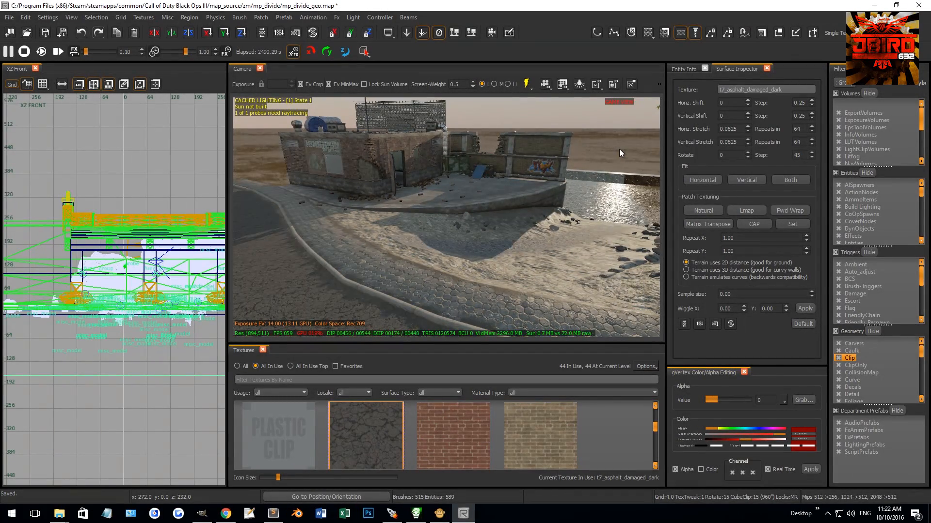
Step: Turn off game view and examine the clip brushes around the wrapped barrel, the trees and the rocky riverbank
key("g")
scroll(618, 150, "up", 2)
right_click_drag(618, 149, 506, 226)
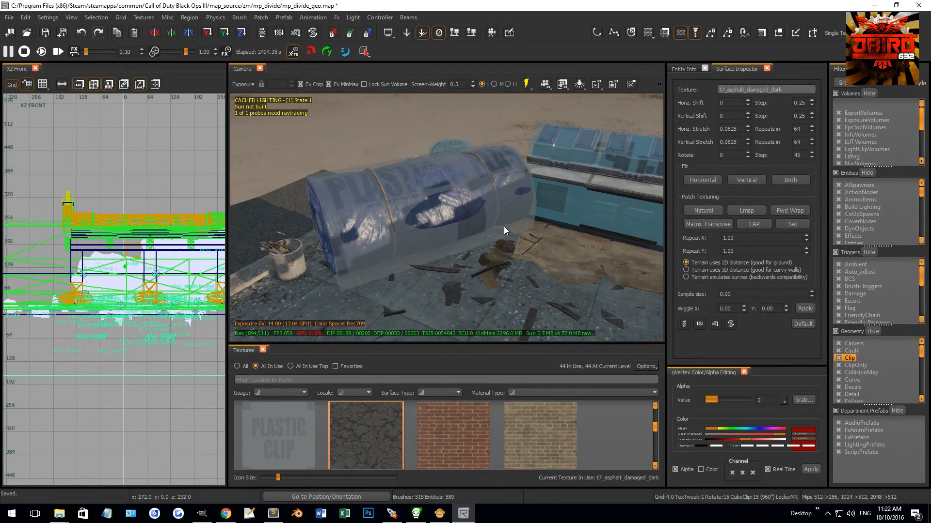
left_click(387, 243)
right_click_drag(387, 243, 456, 190)
key("Escape")
left_click(457, 190, "shift")
left_click(546, 225, "shift")
key("Escape")
right_click_drag(547, 222, 416, 260)
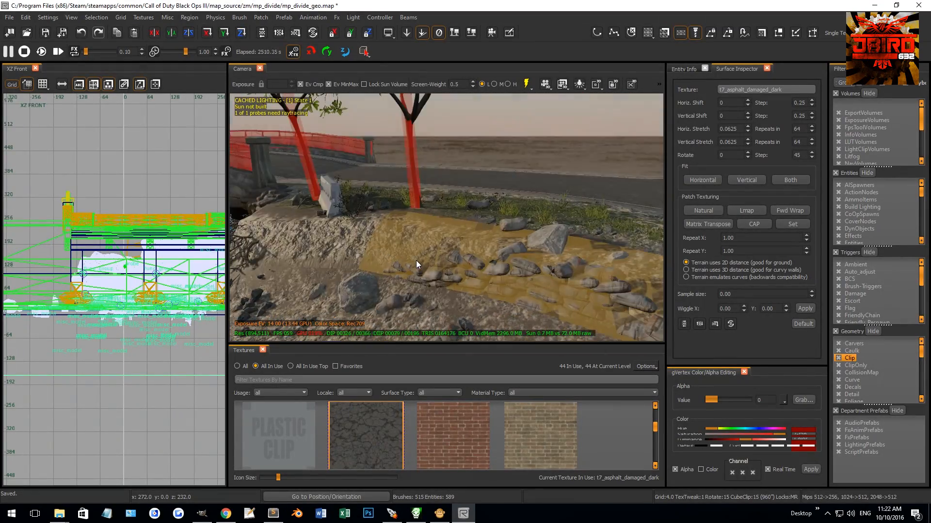
mouse_move(530, 268)
right_mouse_down()
mouse_move(480, 281)
mouse_move(426, 278)
mouse_move(519, 271)
mouse_move(516, 261)
right_mouse_up()
Step: Switch to the top view and select the brushes and facing patches of the slanted concrete pillar on the opposite bank
left_click(515, 260, "shift")
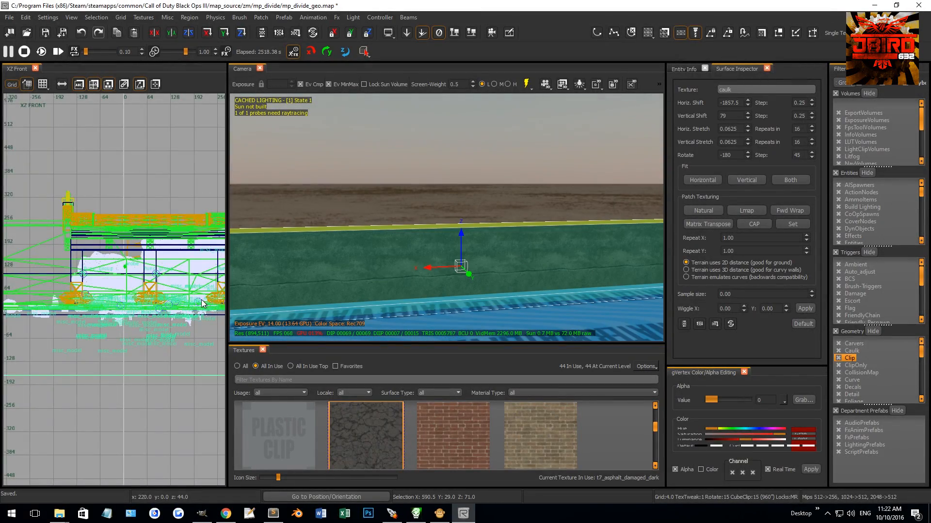
key("ctrl+Tab")
scroll(166, 301, "down", 6)
key("ctrl+Tab")
mouse_move(393, 243)
right_mouse_down()
mouse_move(465, 223)
mouse_move(492, 235)
right_mouse_up()
key("Escape")
key("shift+Tab")
key("shift+Tab")
left_click(478, 226, "shift")
left_click(483, 222, "shift")
right_click_drag(486, 151, 467, 188)
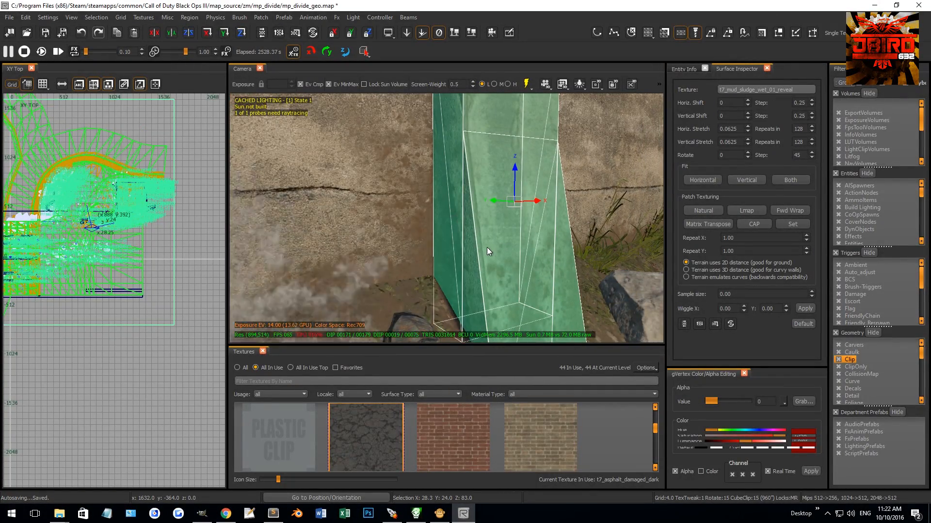
Step: Duplicate the slanted pillar with its slope facing the opposite way and move it over the water to X 888, Y -8
scroll(147, 293, "down", 5)
scroll(87, 301, "up", 2)
scroll(191, 299, "up", 3)
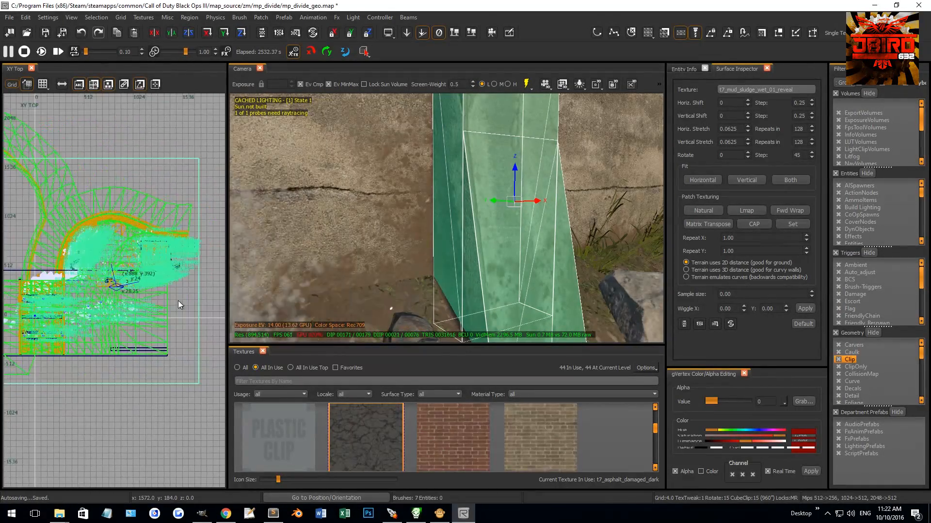
scroll(102, 285, "up", 6)
left_click_drag(178, 202, 187, 224)
key("r")
right_click_drag(431, 198, 342, 214)
left_click_drag(305, 212, 647, 227)
right_click_drag(509, 229, 404, 230)
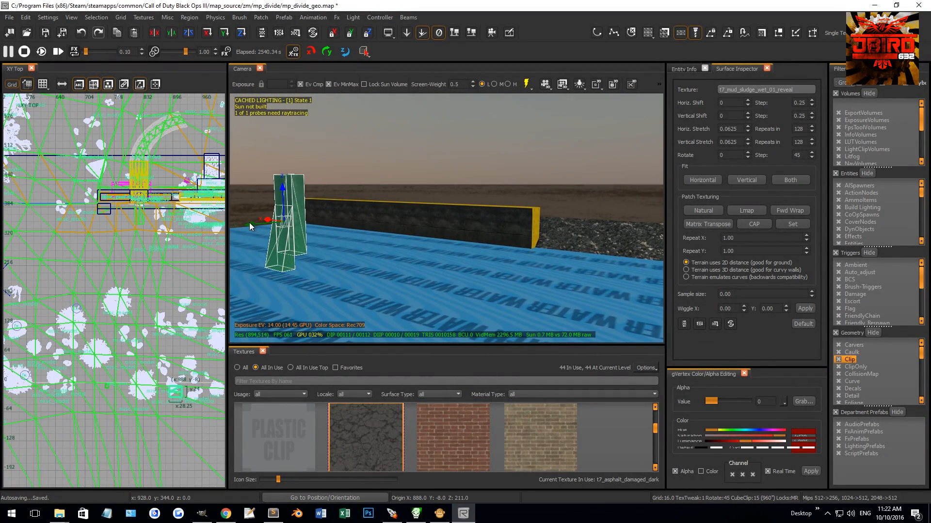
Step: Slide the copied pillar across the river against the new concrete wall, to Y -289 at X 888
left_click_drag(249, 222, 351, 215)
right_click_drag(177, 462, 138, 360)
scroll(131, 315, "up", 2)
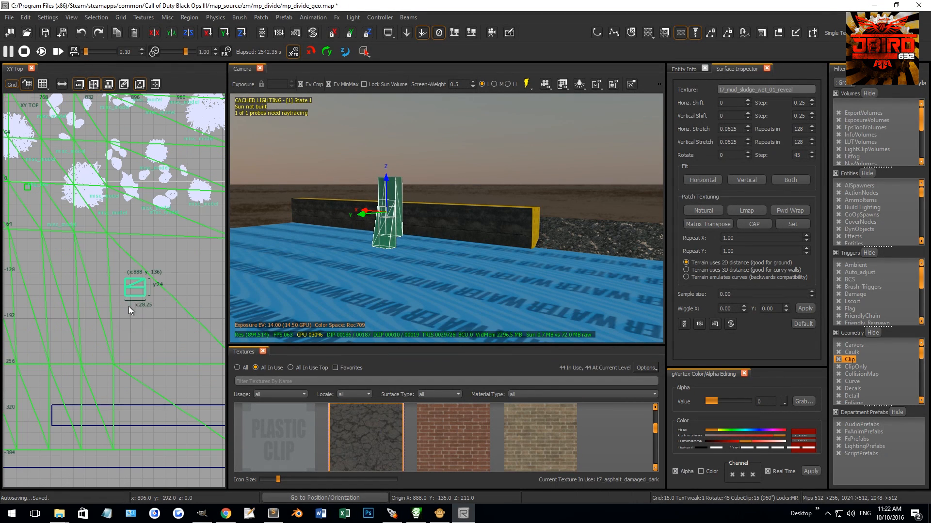
scroll(133, 393, "up", 2)
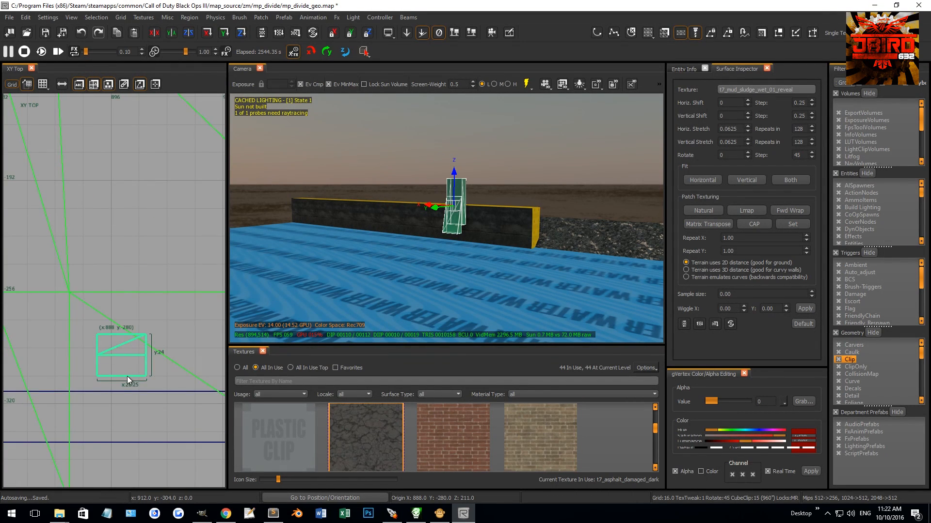
mouse_move(417, 293)
right_mouse_down()
mouse_move(417, 247)
mouse_move(436, 228)
mouse_move(349, 286)
mouse_move(418, 280)
mouse_move(477, 209)
right_mouse_up()
key("Escape")
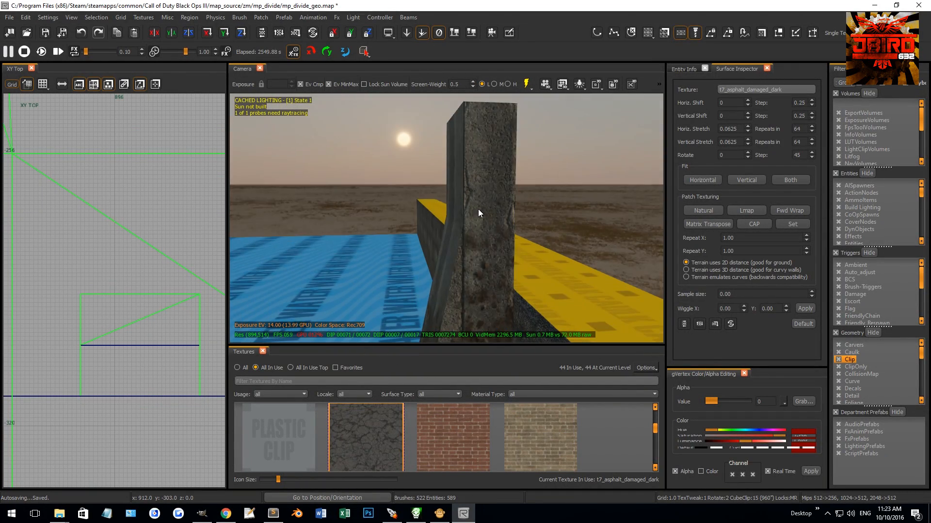
Step: Stretch the copied pillar's straight caulk brush downward into the riverbank in the front view, fine-tuning its bottom on grid 2
left_click(479, 166, "shift")
key("Escape")
right_click_drag(490, 133, 537, 203)
left_click(568, 276, "shift")
scroll(127, 327, "down", 5)
key("ctrl+Tab")
scroll(126, 328, "down", 4)
scroll(126, 327, "up", 4)
key("4")
mouse_move(122, 285)
left_mouse_down()
mouse_move(121, 299)
mouse_move(184, 339)
left_mouse_up()
mouse_move(330, 252)
right_mouse_down()
mouse_move(378, 257)
mouse_move(376, 206)
right_mouse_up()
scroll(118, 318, "up", 2)
key("2")
left_click_drag(120, 337, 120, 325)
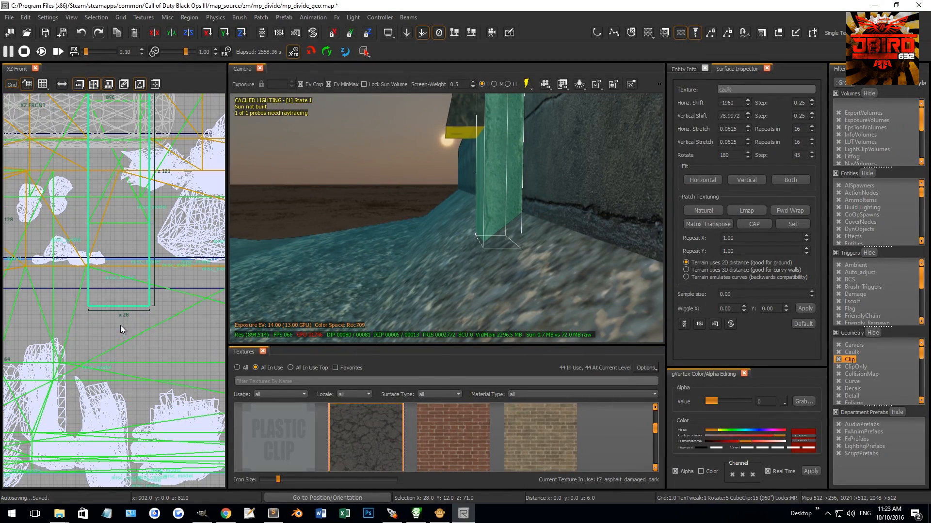
key("Escape")
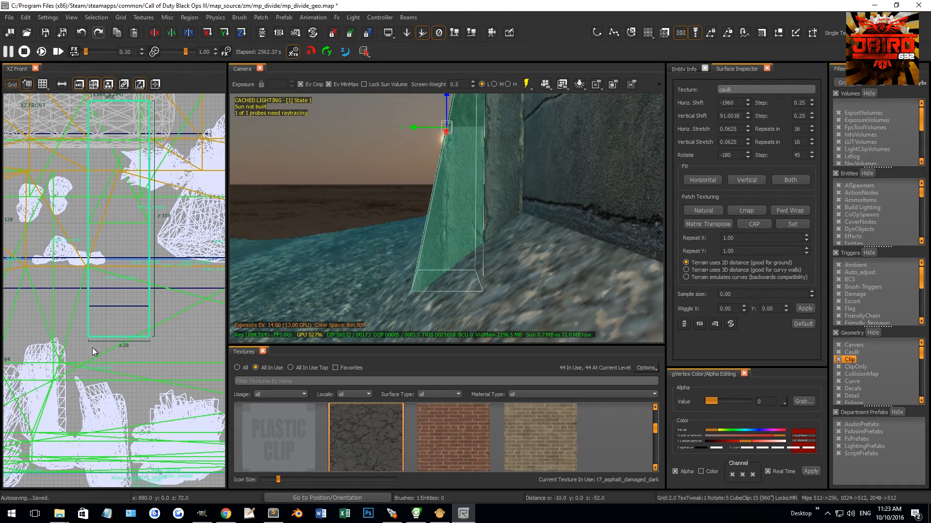
Step: Stretch the pillar's slanted caulk brush further down below the sloped ground
left_click_drag(91, 356, 92, 362)
key("Escape")
mouse_move(301, 271)
right_mouse_down()
mouse_move(335, 281)
mouse_move(320, 262)
mouse_move(430, 186)
right_mouse_up()
left_click(432, 186, "shift")
key("Escape")
Step: Select the facing patches on the front and sides of the copied pillar
left_click(420, 218, "shift")
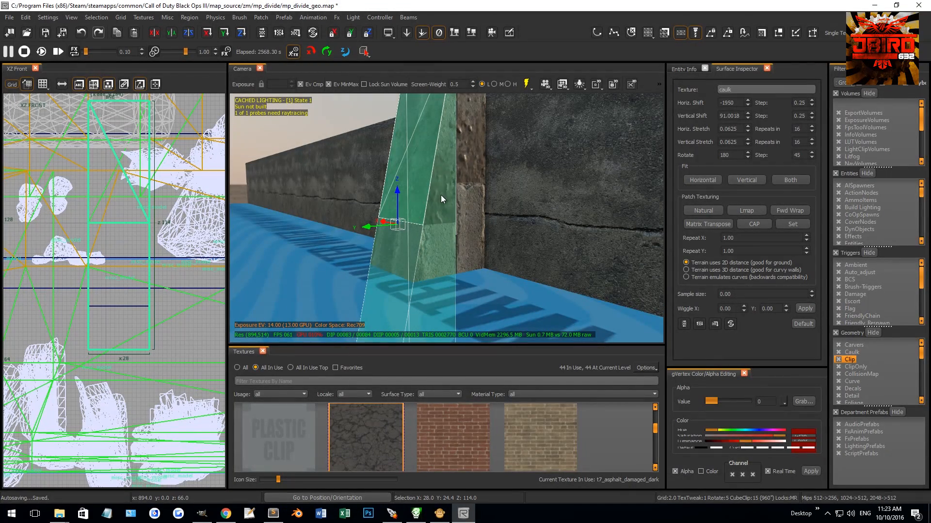
right_click_drag(465, 229, 463, 220)
left_click(350, 176, "shift")
left_click(348, 172, "shift")
left_click(383, 218, "shift")
left_click(382, 213, "shift")
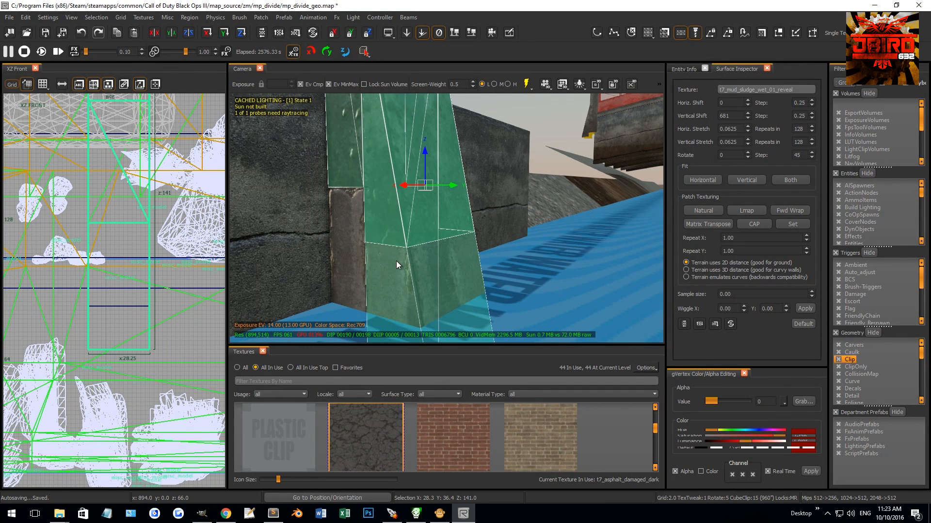
left_click(397, 277, "shift")
Step: Move the pillar's facing patches down to Z 161 in the side view, refining the position on grid 1
key("ctrl+Tab")
scroll(138, 324, "up", 5)
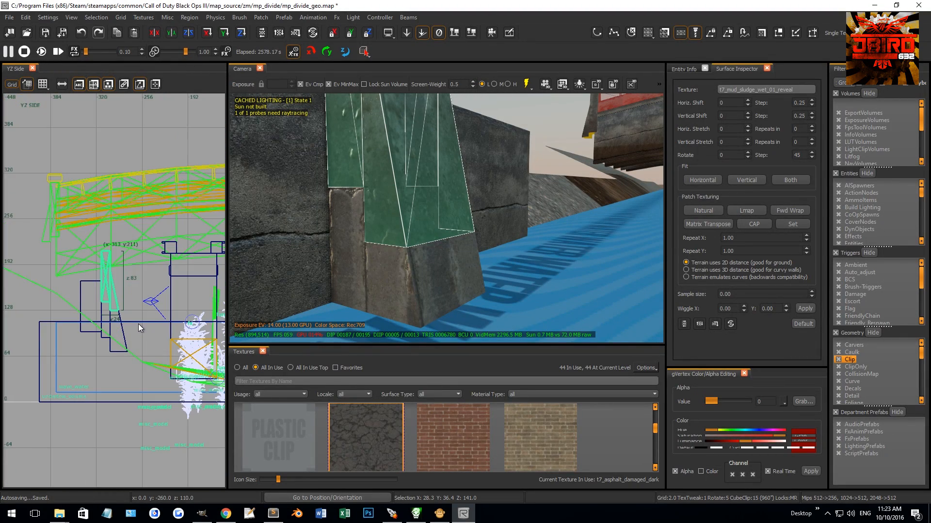
scroll(126, 278, "up", 2)
mouse_move(83, 234)
left_mouse_down()
mouse_move(76, 295)
mouse_move(87, 343)
left_mouse_up()
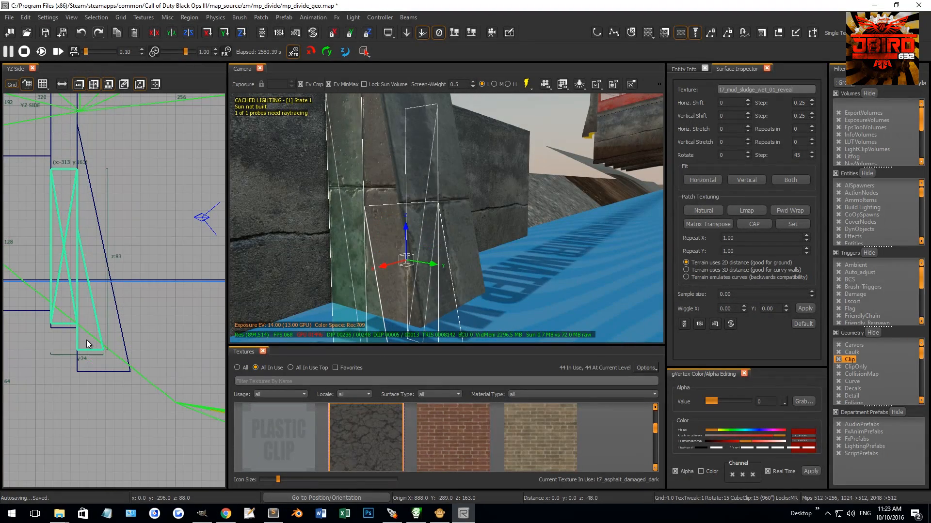
scroll(77, 311, "up", 5)
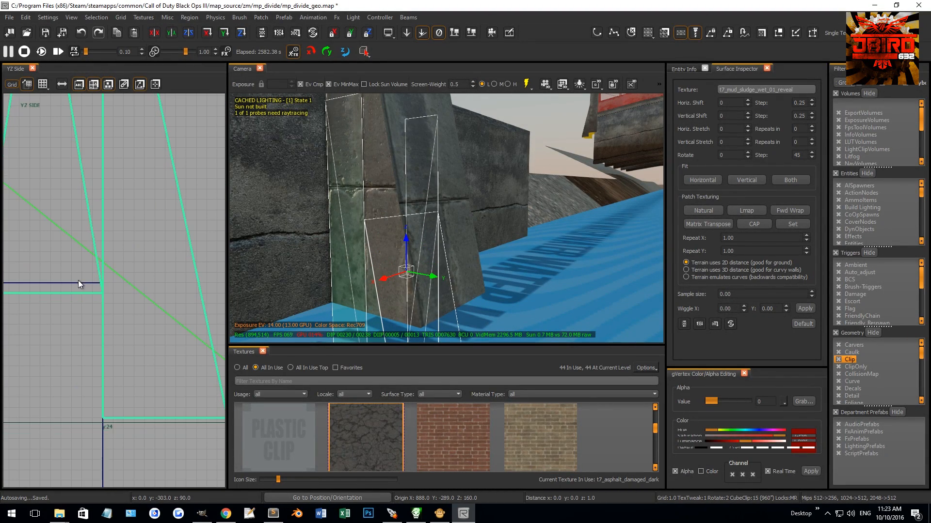
scroll(139, 333, "down", 5)
Step: Edit the patches' bottom vertices in the side view to match the base corner of the slanted brush, refining on grid 0.5
key("v")
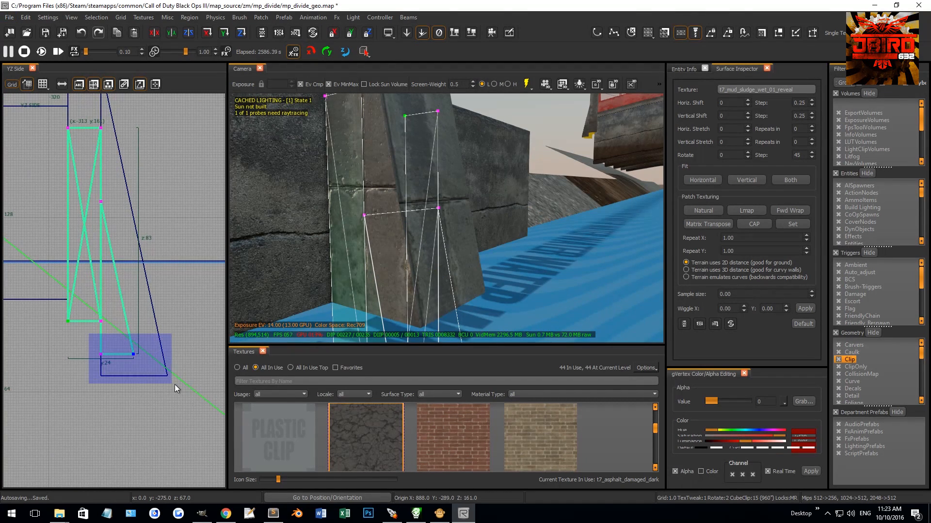
left_click_drag(174, 387, 173, 387)
scroll(121, 360, "up", 2)
left_click_drag(120, 347, 117, 381)
scroll(127, 367, "down", 4)
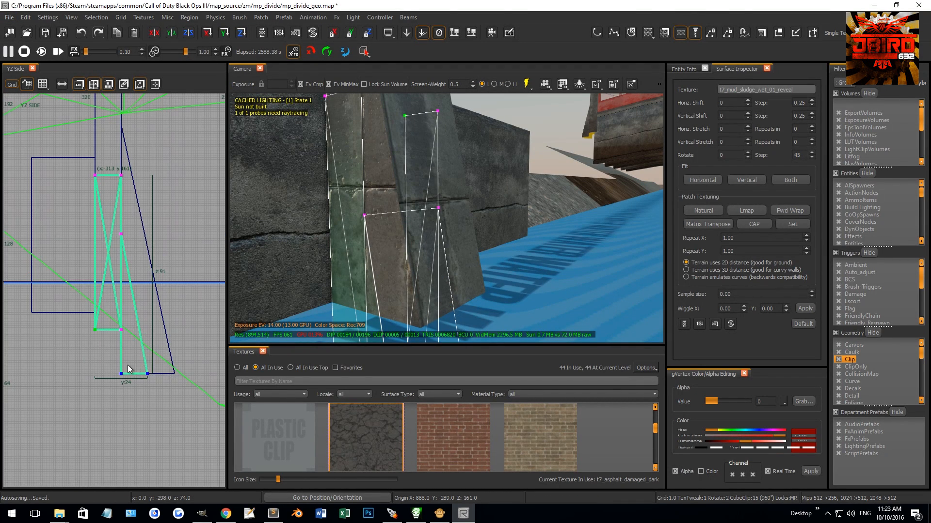
scroll(169, 376, "up", 2)
left_click_drag(131, 371, 172, 372)
scroll(173, 373, "up", 3)
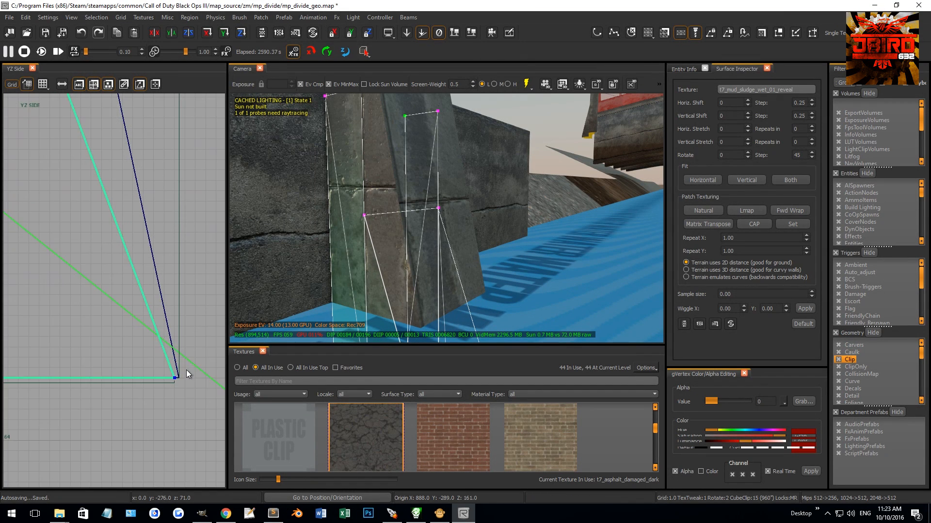
scroll(135, 379, "down", 4)
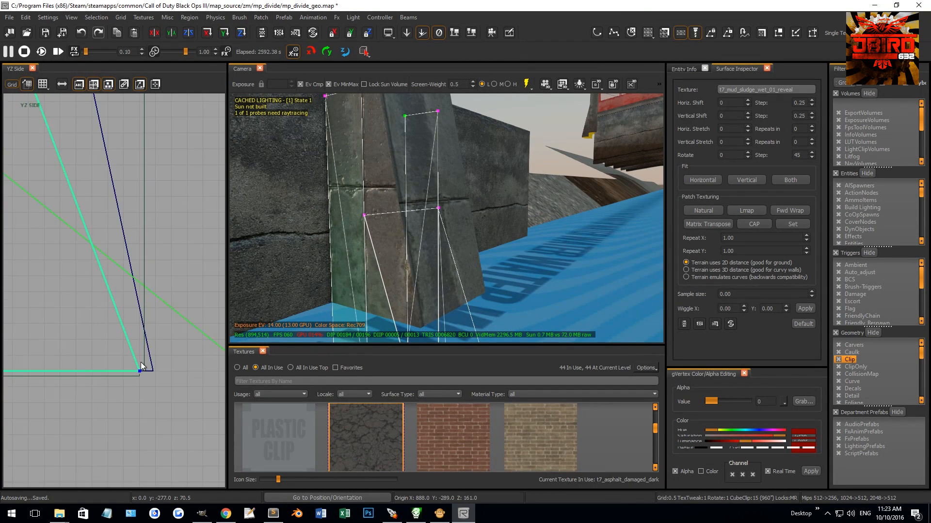
scroll(88, 266, "up", 2)
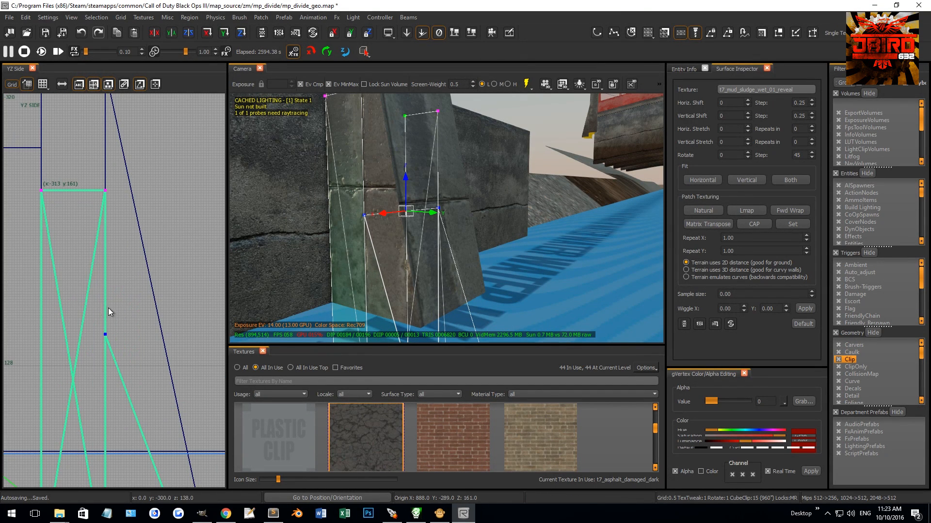
Step: Select the upper vertices of the facing patches and raise them to the pillar's top at Z 211
scroll(115, 323, "down", 3)
left_click_drag(150, 316, 65, 266)
left_click_drag(112, 323, 119, 148)
scroll(115, 167, "up", 4)
key("2")
scroll(124, 132, "up", 3)
right_click_drag(365, 184, 366, 238)
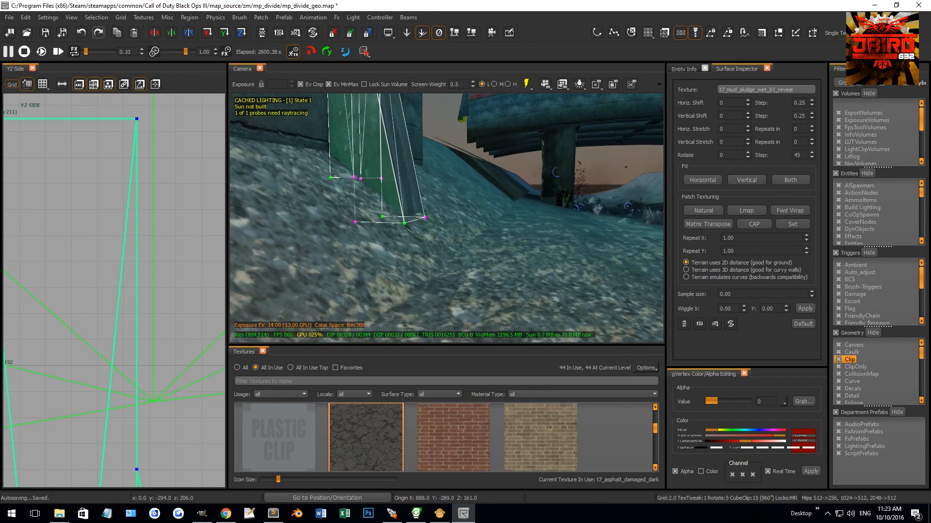
Step: Pull the slanted caulk brush's base edge inward on grid 0.5 to line up with the facing patch
right_click_drag(406, 195, 406, 186)
key("Escape")
left_click(412, 190, "shift")
scroll(59, 321, "down", 13)
scroll(104, 341, "up", 6)
key("3")
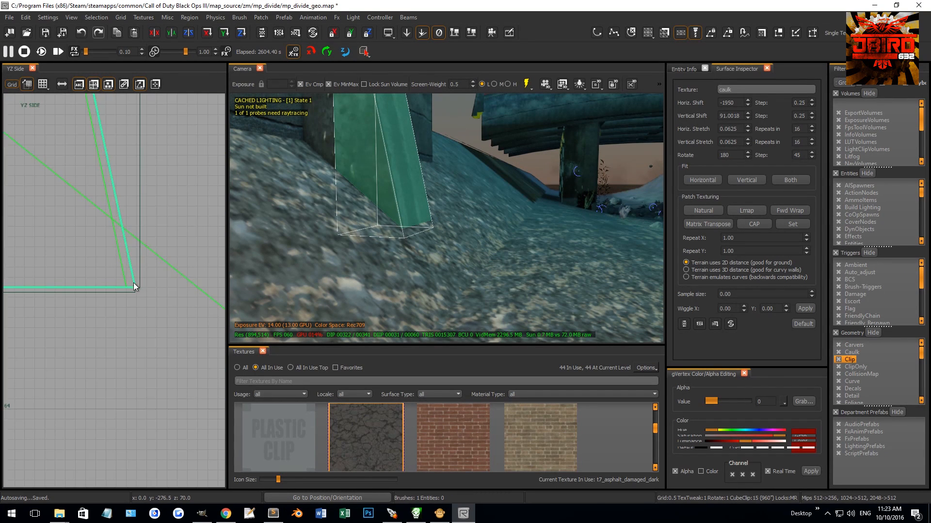
left_click_drag(153, 293, 128, 297)
key("Escape")
Step: Check the lengthened pillar against the river wall from both sides
mouse_move(339, 213)
right_mouse_down()
mouse_move(310, 203)
mouse_move(334, 165)
right_mouse_up()
mouse_move(412, 194)
right_mouse_down()
mouse_move(388, 194)
mouse_move(427, 194)
mouse_move(435, 218)
right_mouse_up()
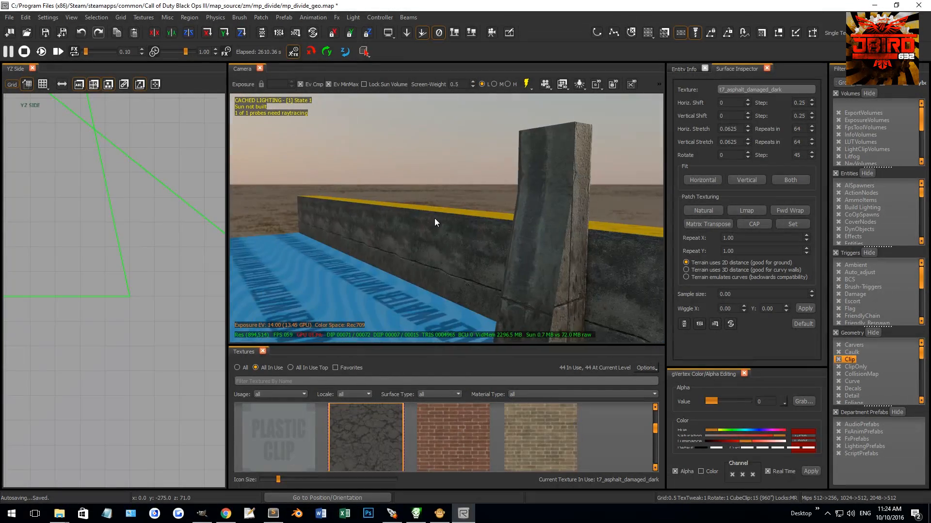
left_click(555, 190, "shift")
key("Escape")
mouse_move(519, 209)
right_mouse_down()
mouse_move(562, 206)
mouse_move(466, 202)
right_mouse_up()
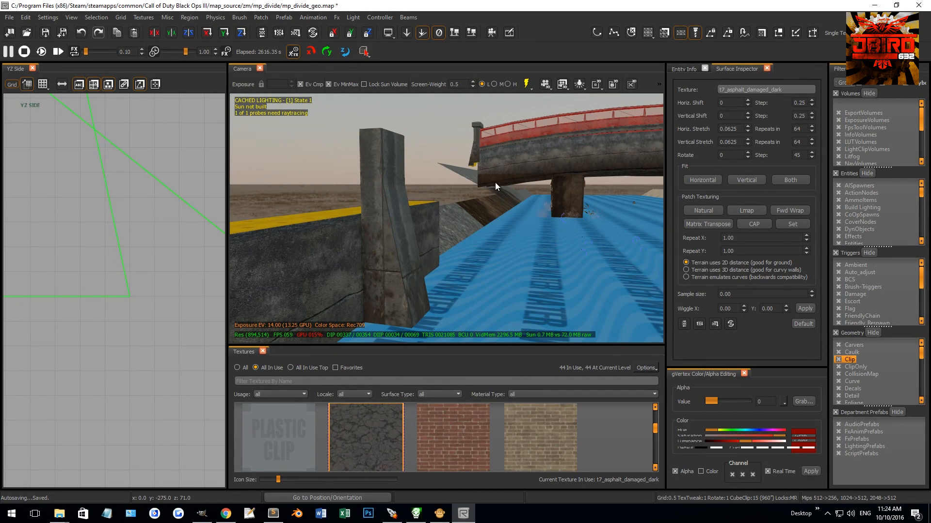
Step: Lower the riverbank terrain vertices at the foot of the concrete wall by 18 units
left_click(375, 147, "shift")
mouse_move(456, 254)
right_mouse_down("ctrl")
mouse_move(415, 268)
mouse_move(447, 250)
mouse_move(446, 240)
mouse_move(429, 238)
mouse_move(438, 249)
mouse_move(427, 254)
mouse_move(437, 248)
right_mouse_up("ctrl")
key("Escape")
right_click_drag(489, 155, 554, 154)
right_click_drag(646, 199, 438, 205)
left_click(498, 257, "shift")
right_click_drag(498, 257, 475, 224)
right_click_drag(356, 174, 473, 203)
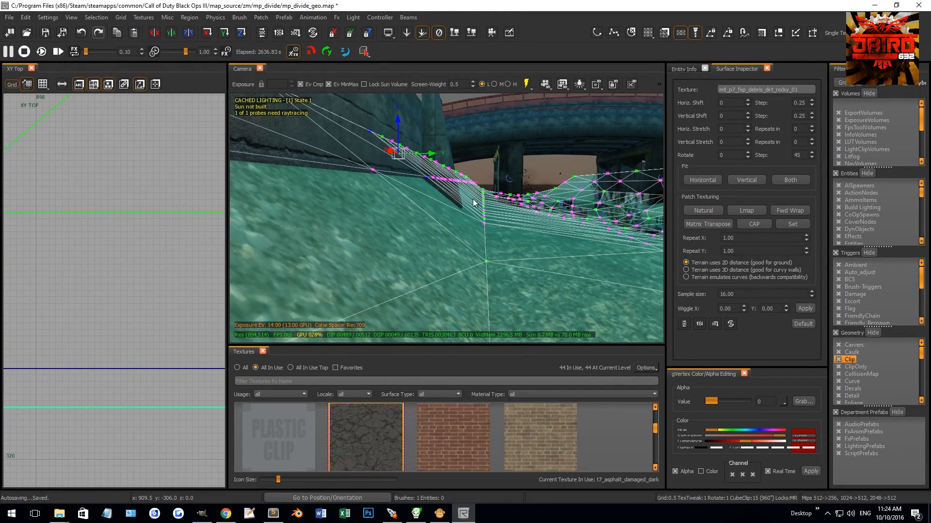
left_click(371, 173, "alt")
left_click_drag(460, 147, 459, 158)
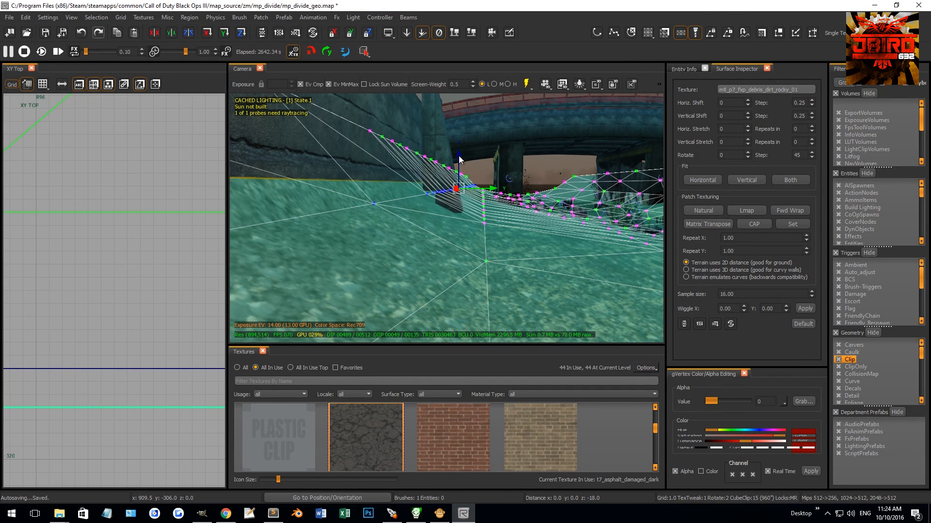
Step: Lower the riverbank terrain vertices in front of the bridge by 8 units
key("Escape")
right_click_drag(391, 173, 379, 163)
left_click(443, 217, "shift")
right_click_drag(443, 216, 429, 237)
key("v")
left_click_drag(428, 238, 466, 271)
right_click_drag(467, 271, 536, 277)
right_click(415, 243, "shift")
left_click(382, 243, "shift")
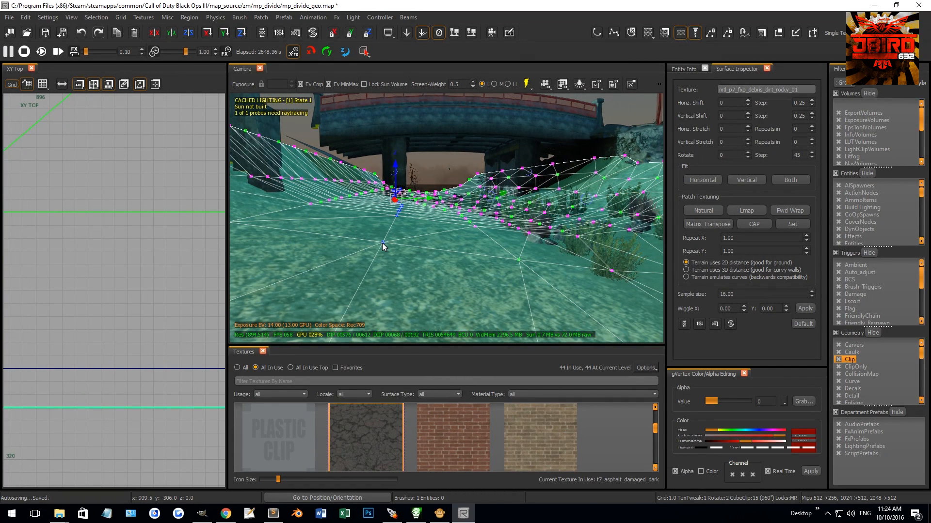
left_click_drag(397, 171, 399, 171)
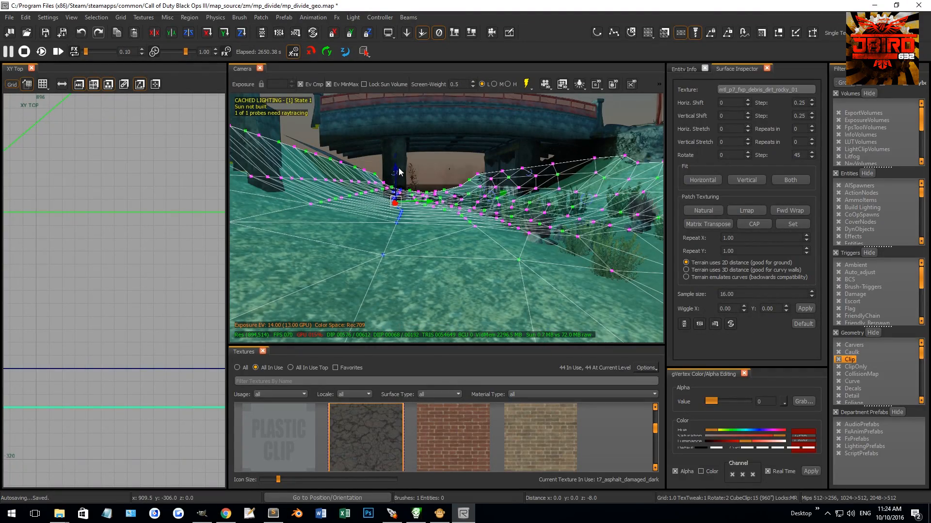
key("Escape")
Step: Extend the bottom of the caulk brushes behind the slanted pillar down into the riverbank on grid 1
right_click_drag(428, 238, 455, 299)
left_click(429, 253, "shift")
key("Escape")
left_click(439, 252, "shift")
key("Escape")
mouse_move(440, 253)
right_mouse_down()
mouse_move(417, 290)
mouse_move(408, 289)
mouse_move(433, 287)
mouse_move(475, 261)
mouse_move(484, 205)
right_mouse_up()
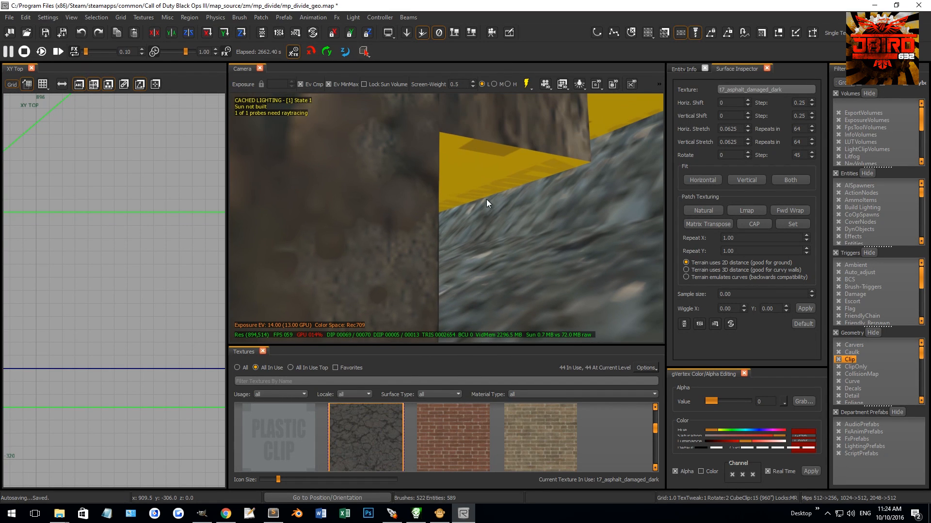
left_click(562, 163, "shift")
left_click(599, 119, "shift")
key("ctrl+Tab")
key("ctrl+Tab")
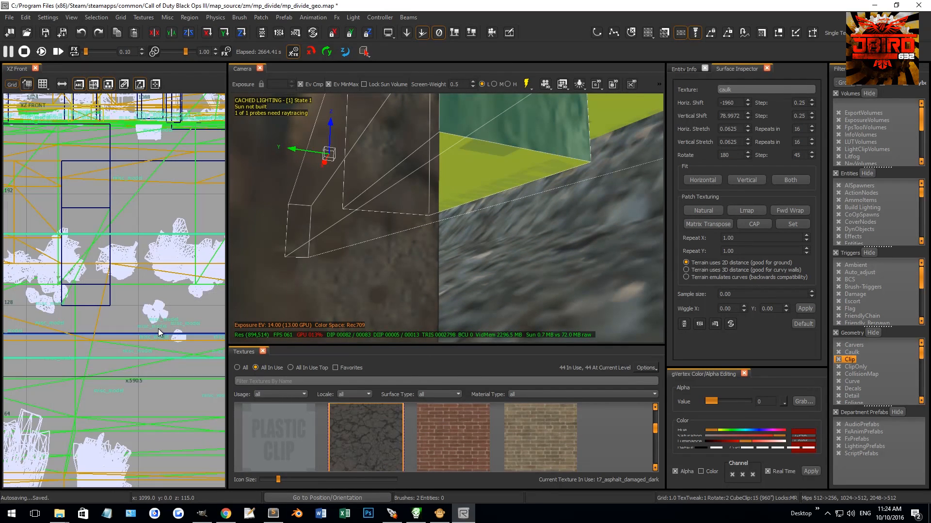
scroll(142, 356, "up", 2)
mouse_move(135, 345)
left_mouse_down()
mouse_move(135, 381)
mouse_move(134, 370)
left_mouse_up()
key("1")
key("Escape")
Step: Extend the t7_mud_sludge_wet_01_reveal patches on both sides of the pillar down to the caulk brush's base
right_click_drag(320, 291, 329, 272)
right_click_drag(496, 207, 497, 215)
left_click(478, 226, "shift")
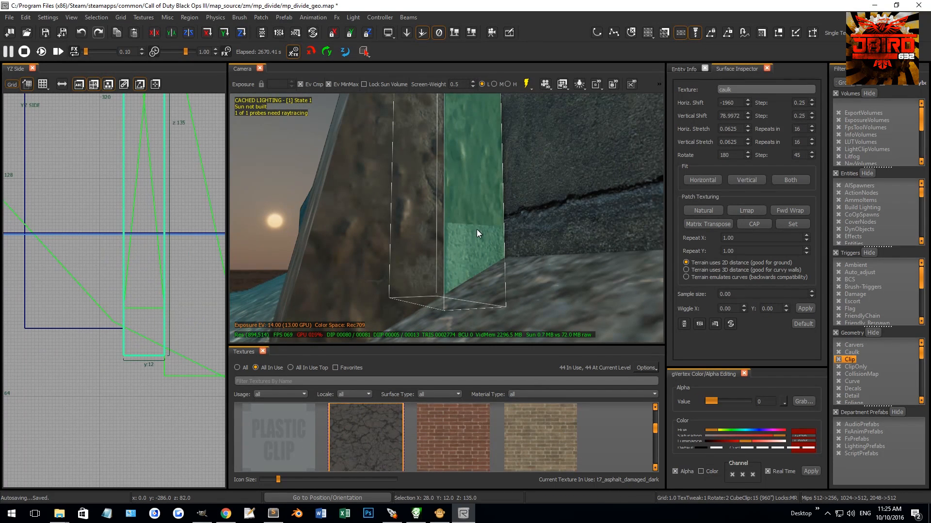
key("Escape")
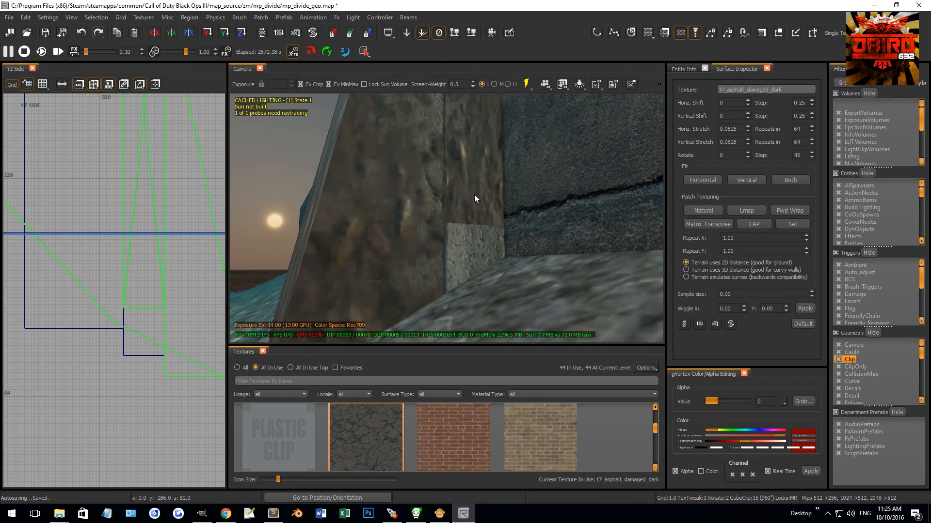
right_click(473, 191)
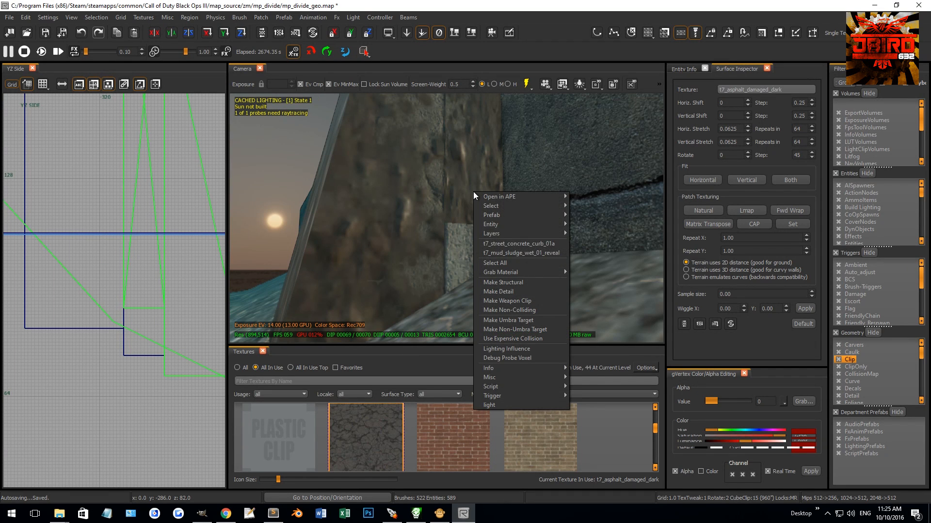
left_click(516, 253)
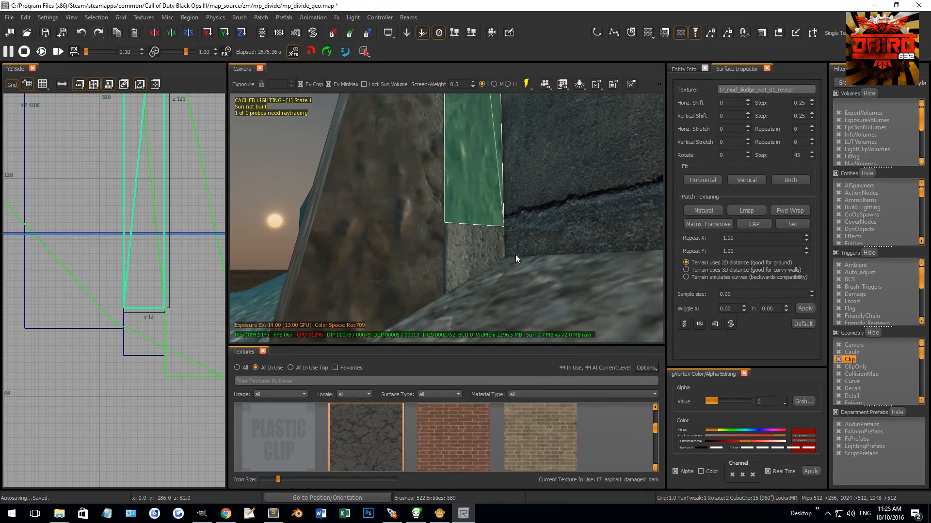
right_click_drag(311, 296, 436, 272)
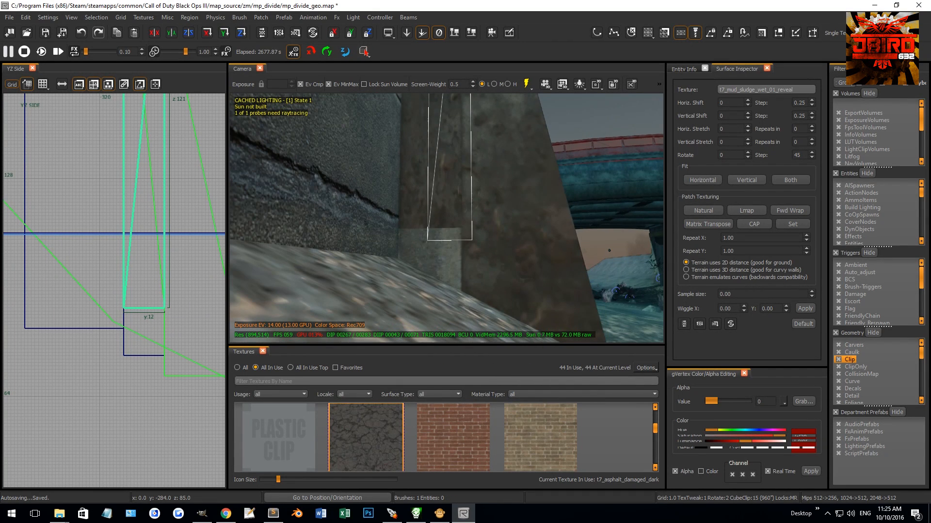
right_click(438, 215)
left_click(492, 274)
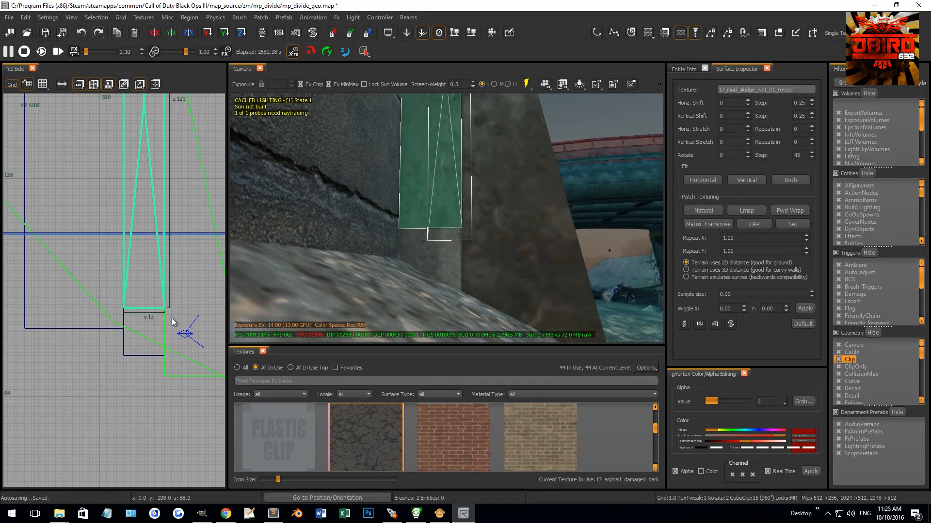
key("Escape")
Step: Split the concrete wall brush beside the pillar horizontally at Z 112 on grid 4
right_click_drag(403, 241, 449, 211)
left_click(467, 218, "ctrl+shift")
key("Escape")
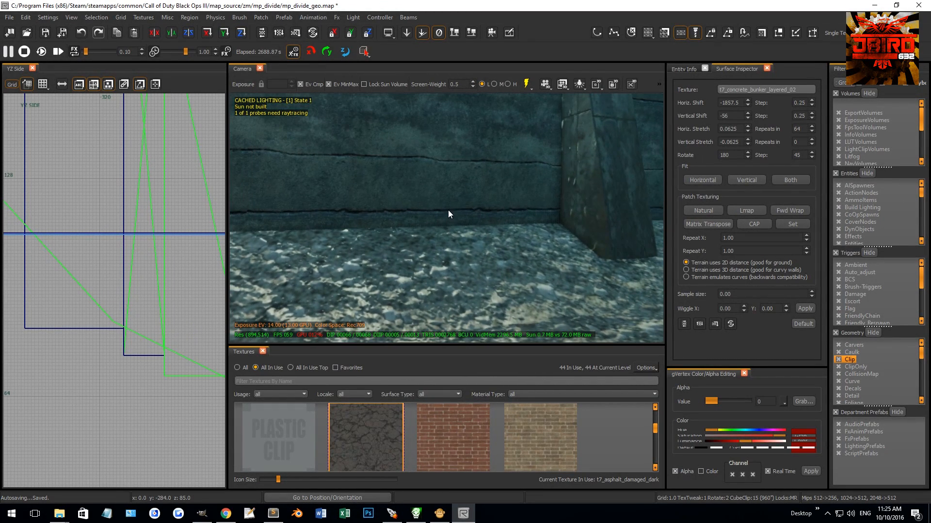
left_click(468, 196, "ctrl+shift")
left_click(469, 196, "ctrl+shift")
left_click(478, 194, "ctrl+shift")
right_click_drag(477, 193, 477, 208, "ctrl+shift")
key("Escape")
left_click(475, 182, "shift")
scroll(127, 257, "down", 6)
scroll(125, 248, "up", 4)
key("3")
scroll(123, 248, "up", 1)
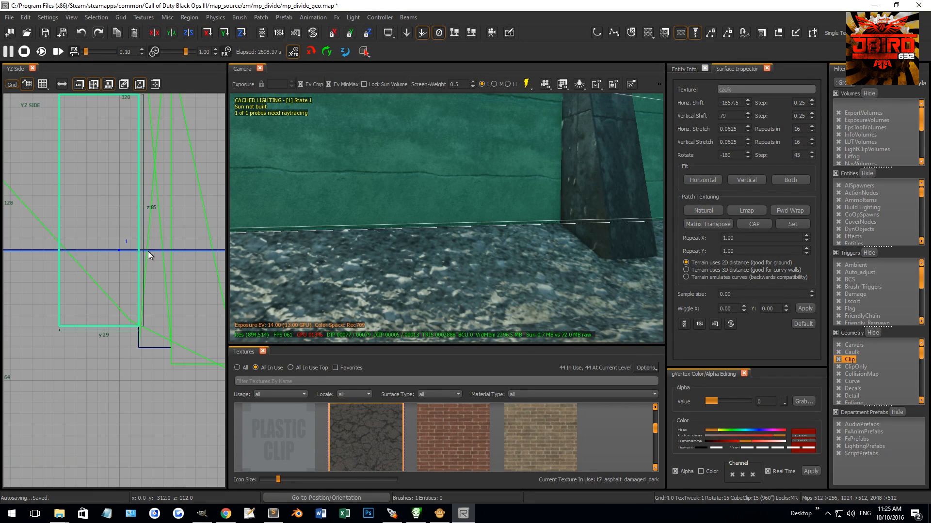
key("Escape")
right_click_drag(504, 198, 497, 196)
left_click(507, 197, "shift")
key("Escape")
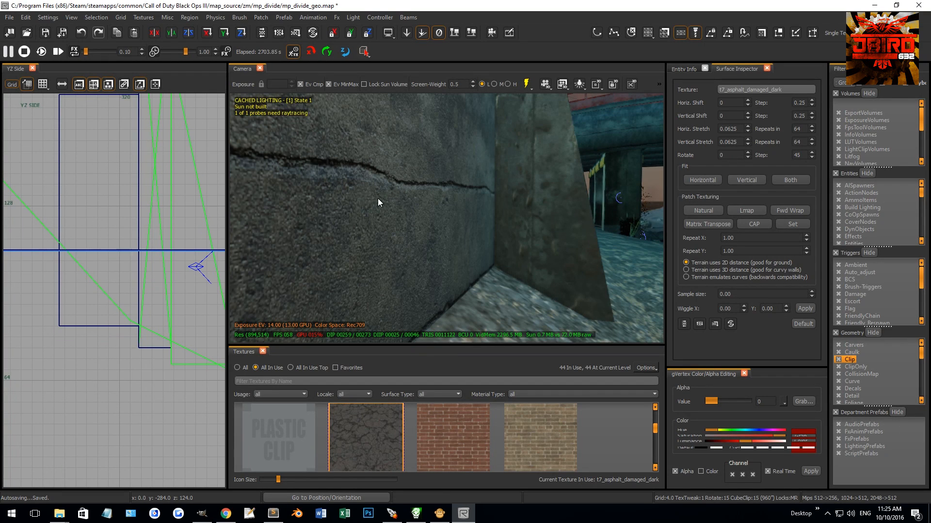
Step: Extend the river-facing side of the upper wall section 5 units outward to form a ledge
left_click(443, 145, "shift")
scroll(156, 232, "up", 2)
mouse_move(130, 237)
left_mouse_down()
mouse_move(165, 231)
mouse_move(156, 231)
left_mouse_up()
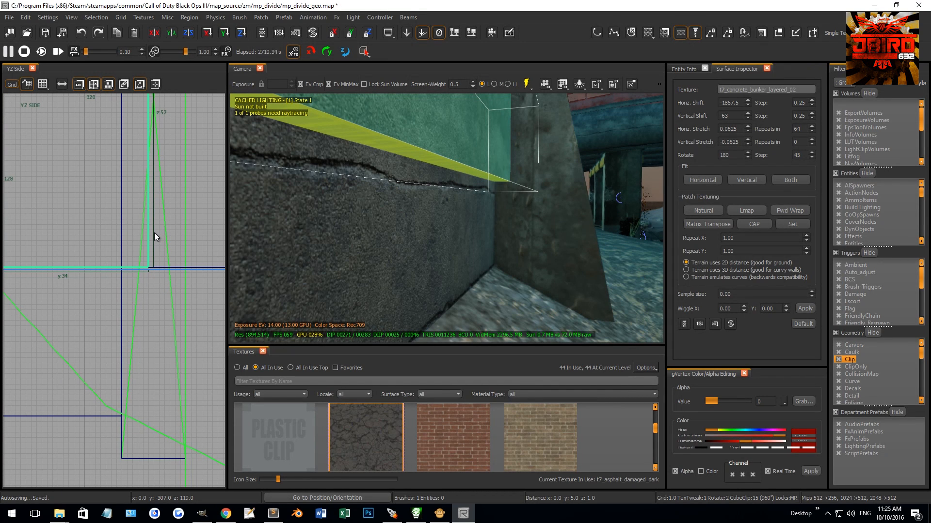
key("Escape")
Step: Clip the ledge's lower outer corner diagonally and delete the cut-off piece
left_click(445, 167, "shift")
scroll(142, 265, "up", 6)
scroll(167, 257, "up", 1)
left_click(170, 222)
key("shift+Return")
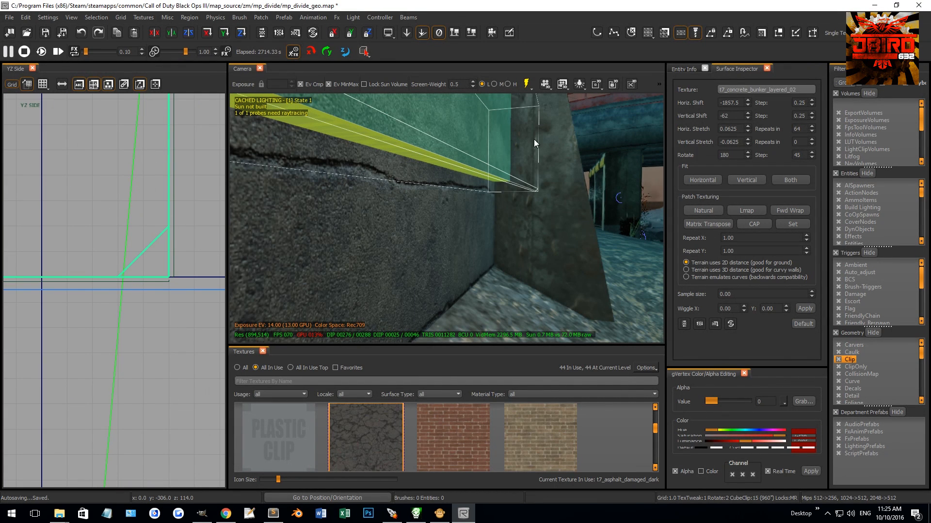
left_click(456, 135, "shift")
key("BackSpace")
Step: Texture the ledge's exposed caulk faces with the wall's t7_concrete_bunker_layered_02 material
left_click(450, 137, "shift")
left_click(421, 156, "shift")
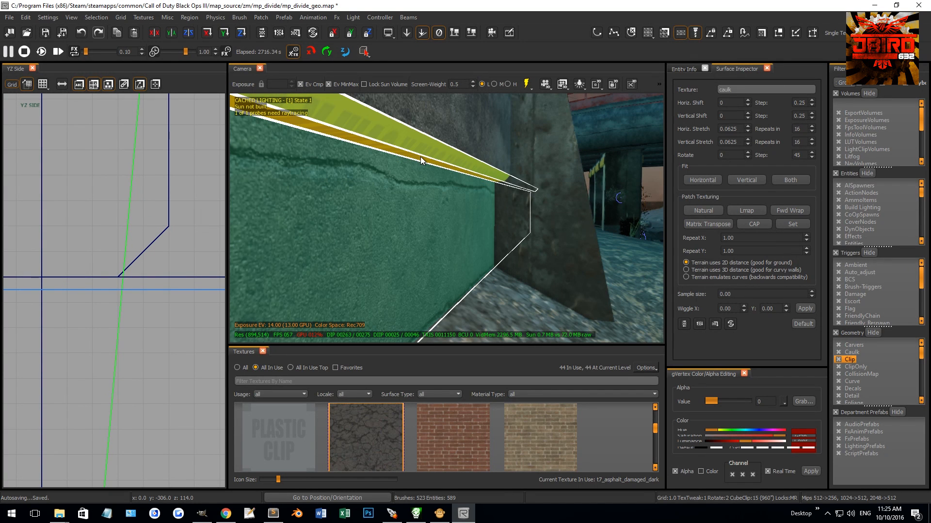
middle_click(416, 177)
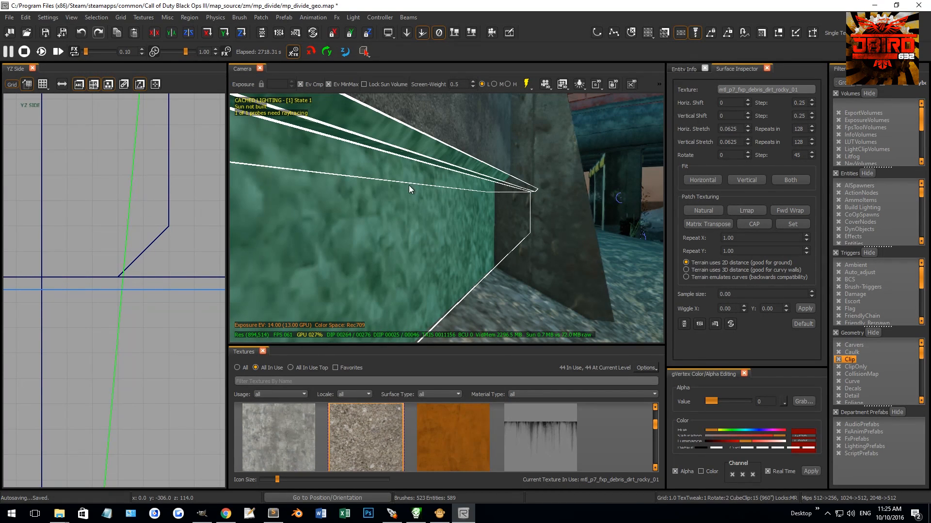
middle_click(455, 132)
key("Escape")
right_click_drag(455, 132, 437, 183)
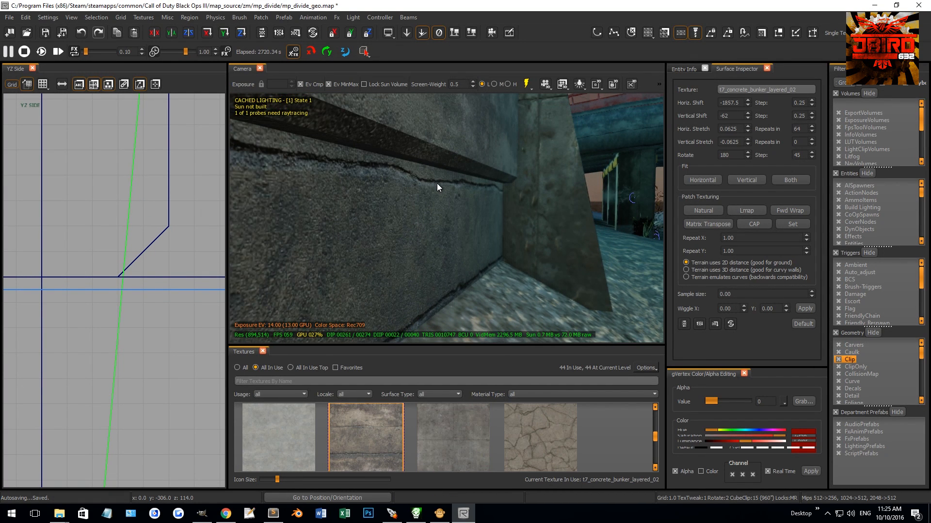
Step: Try to separate the wall-side section of the riverbank terrain patch by editing its vertices
left_click(437, 183, "shift")
mouse_move(411, 240)
right_mouse_down("alt")
mouse_move(434, 217)
mouse_move(477, 211)
mouse_move(482, 220)
mouse_move(450, 204)
right_mouse_up("alt")
key("Escape")
left_click(452, 211, "shift")
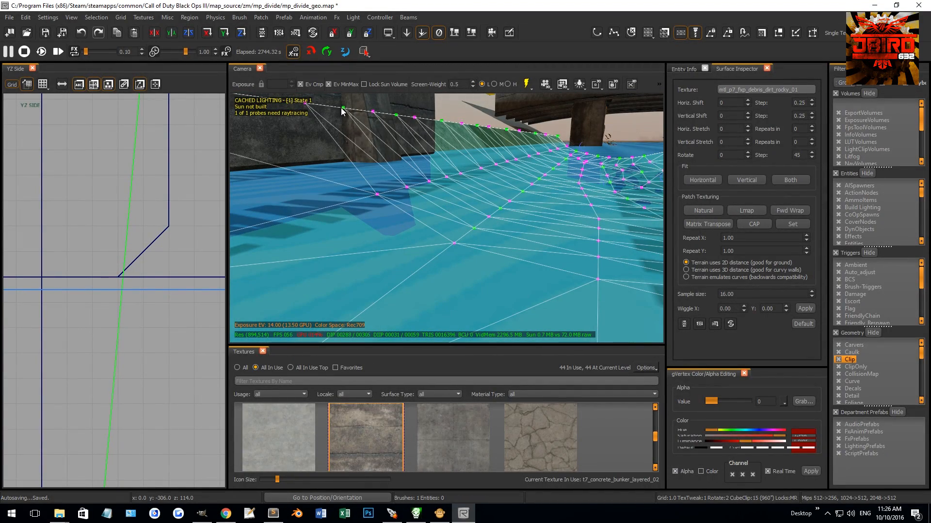
right_click_drag(342, 111, 342, 111)
key("ctrl+Tab")
key("ctrl+Tab")
key("ctrl+Tab")
scroll(145, 261, "down", 5)
scroll(70, 250, "up", 4)
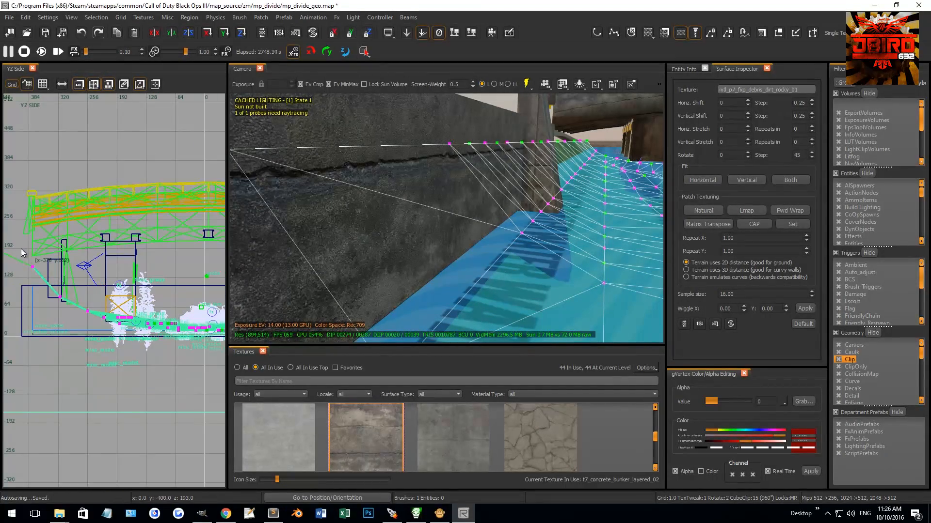
key("ctrl+z")
scroll(105, 283, "down", 1)
right_click_drag(118, 282, 140, 284)
scroll(118, 282, "up", 3)
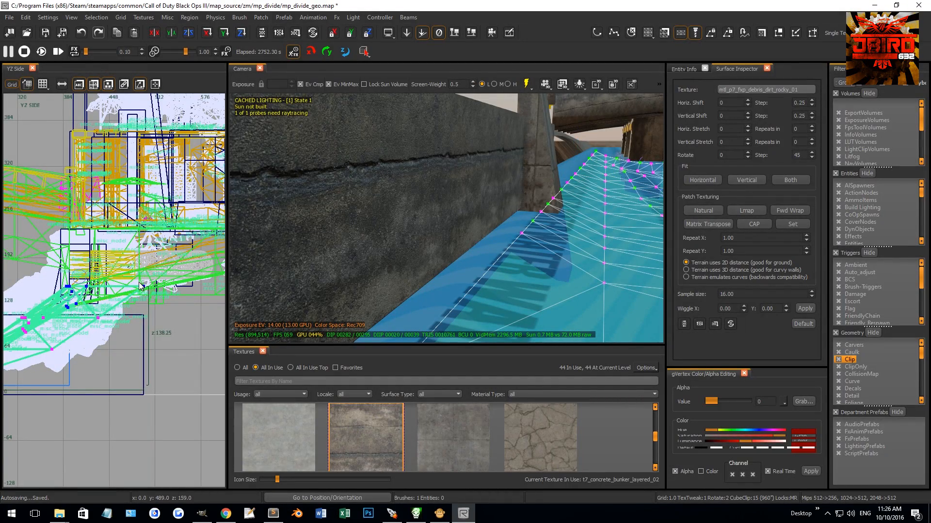
Step: Undo the recent edits to the riverbank terrain patch
right_click_drag(420, 237, 447, 234)
key("ctrl+z")
key("ctrl+z")
key("ctrl+z")
key("ctrl+z")
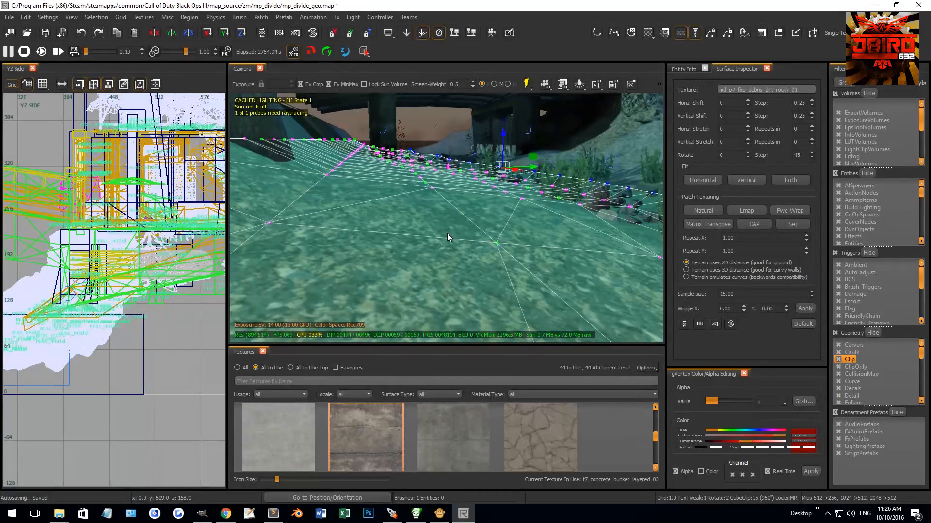
key("ctrl+z")
Step: Apply t7_dirt_chunky_01_blend to the terrain strip along the wall and lower the alpha of its outer edge vertices
right_click_drag(456, 235, 468, 242)
scroll(418, 427, "down", 2)
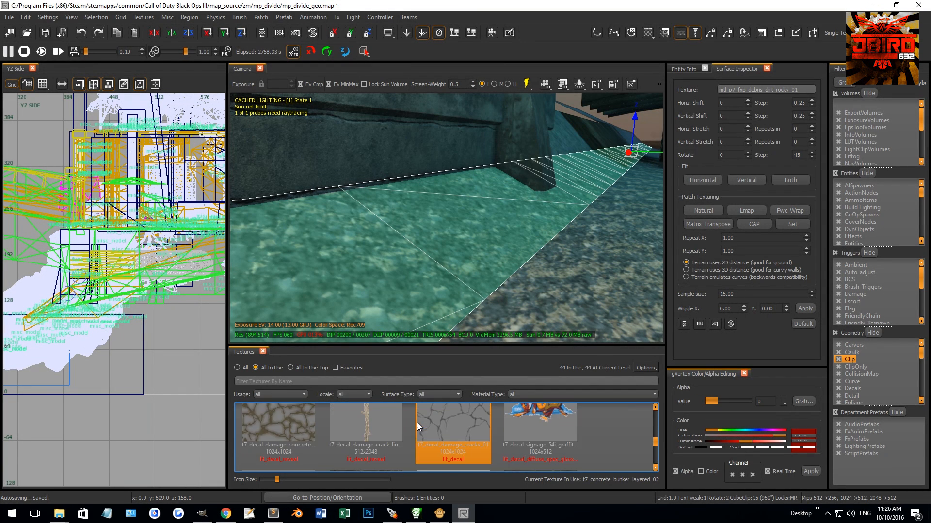
left_click(382, 428)
key("v")
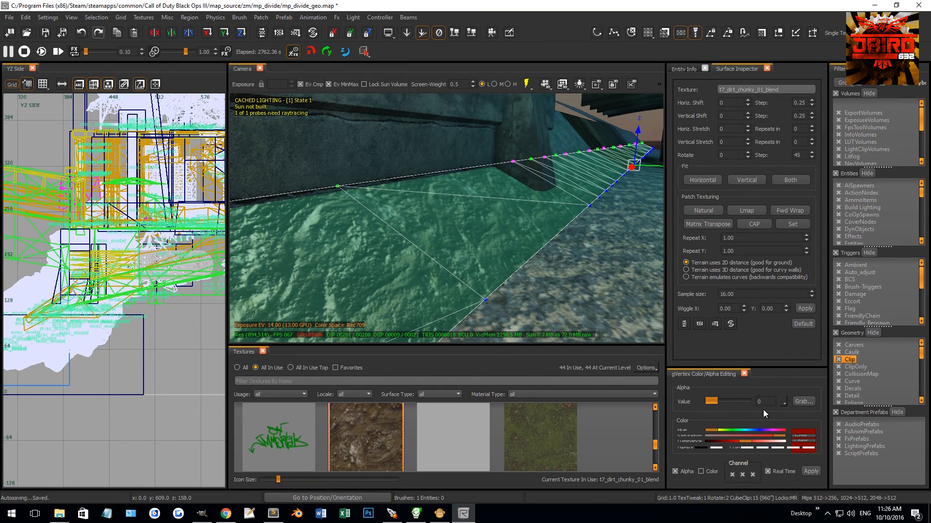
mouse_move(712, 400)
left_mouse_down()
mouse_move(720, 399)
mouse_move(706, 400)
left_mouse_up()
right_click_drag(491, 288, 447, 223)
key("Escape")
Step: Create a patch from the river-facing face of the lower wall section
right_click(141, 211)
left_click(182, 282)
key("Escape")
left_click(446, 223, "shift")
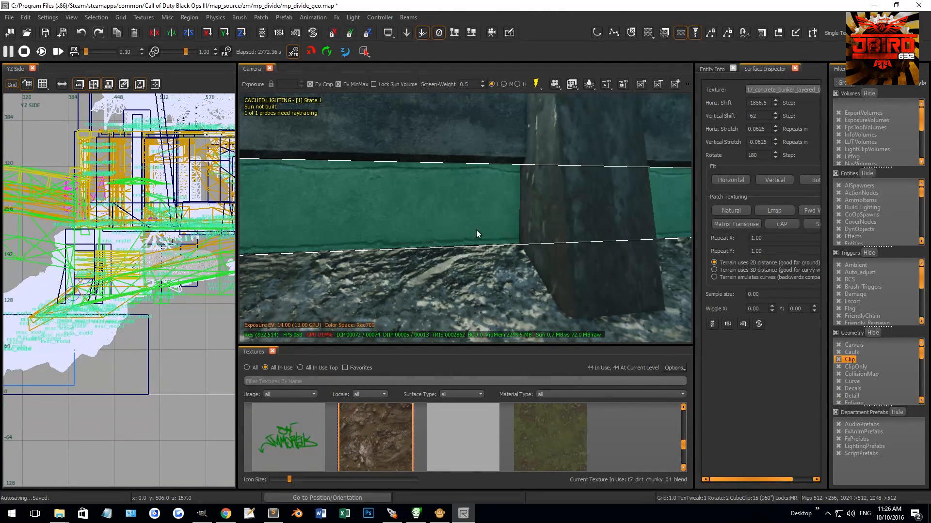
left_click(270, 18)
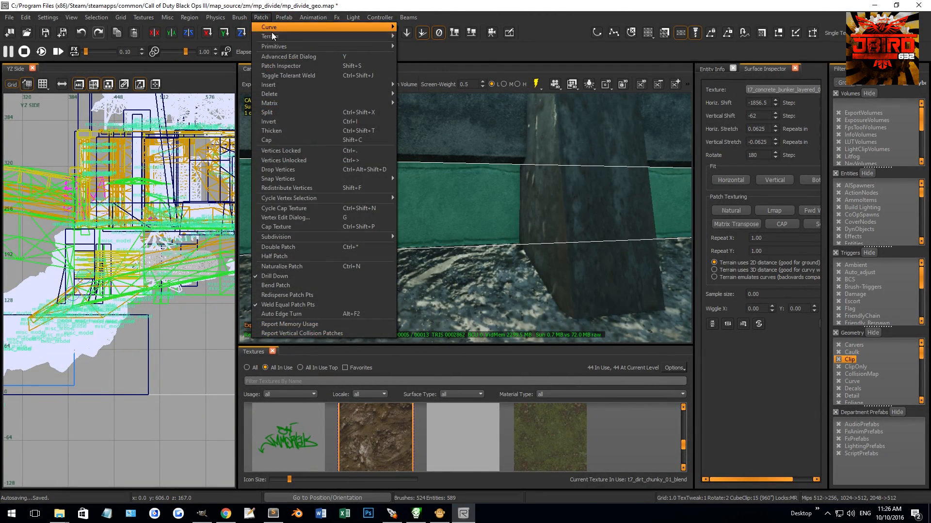
left_click(409, 58)
scroll(115, 180, "down", 8)
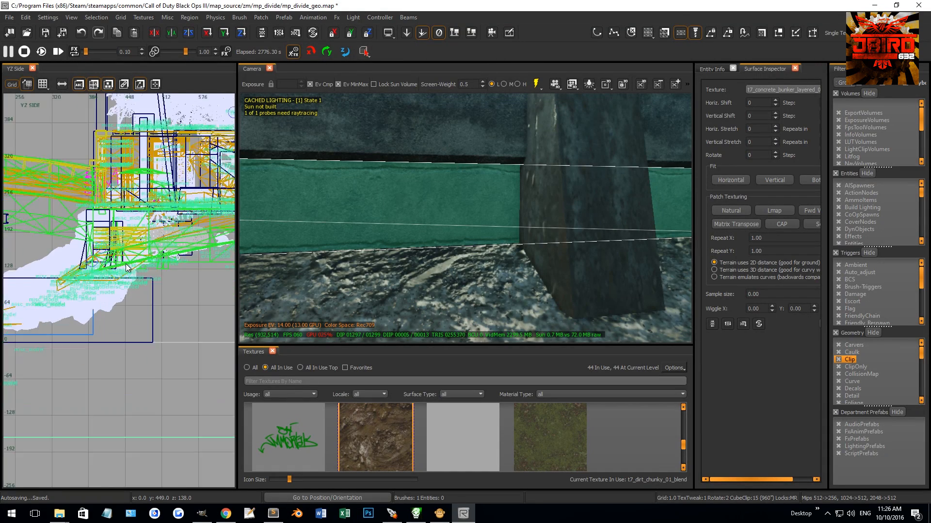
Step: Lower the new patch's top edge to Z 96 on grid 4, leaving a 12-unit strip along the wall base
scroll(60, 258, "up", 6)
right_click_drag(60, 258, 66, 248)
scroll(97, 245, "up", 8)
scroll(128, 273, "up", 3)
key("3")
left_click_drag(127, 257, 126, 338)
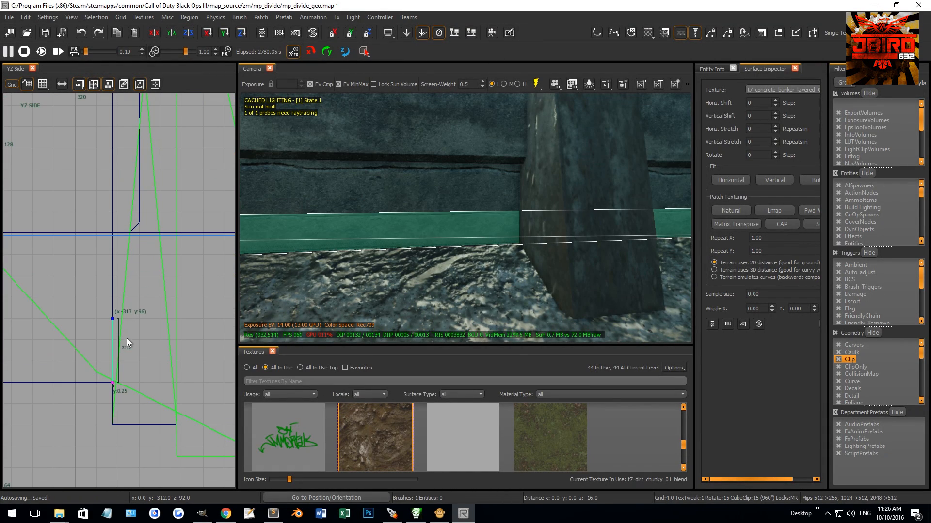
right_click_drag(454, 251, 457, 267)
Step: Apply the t7_mud_sludge_wet_01_reveal texture to the strip patch along the wall base
scroll(439, 425, "up", 2)
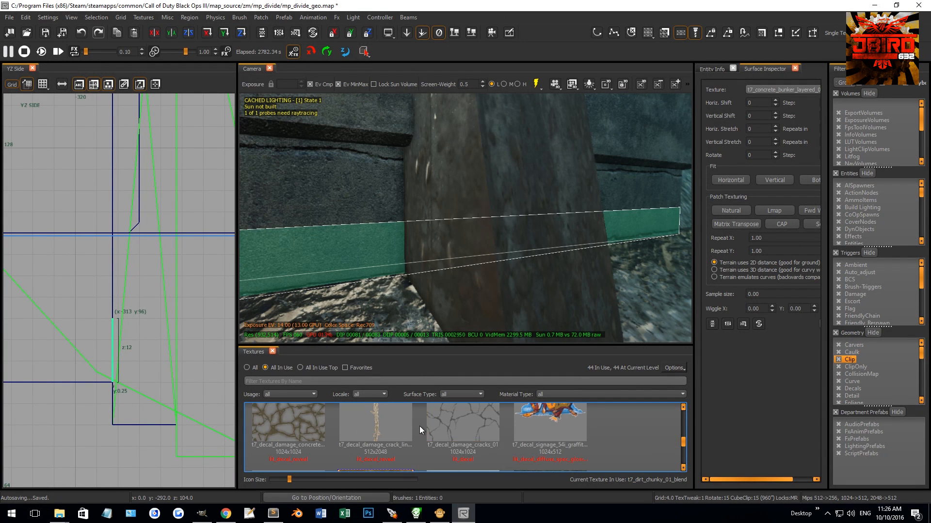
scroll(416, 429, "up", 3)
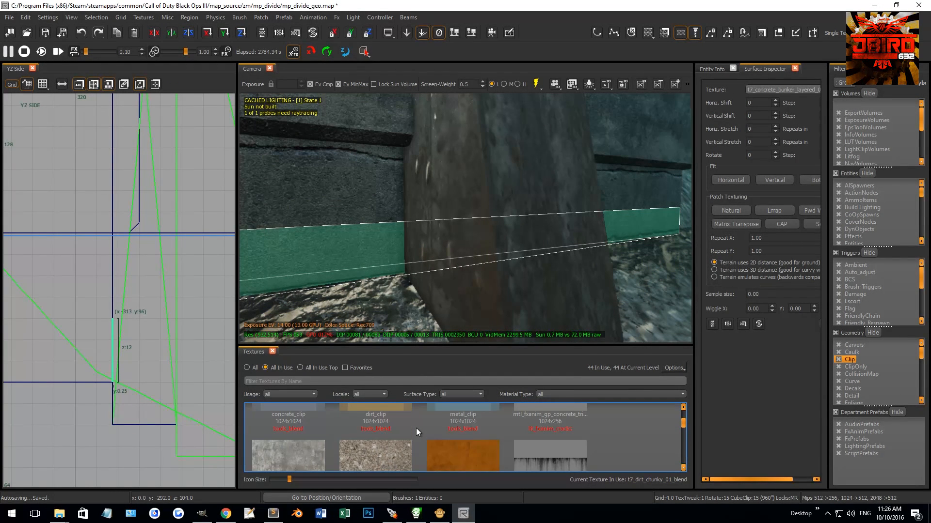
scroll(415, 426, "down", 5)
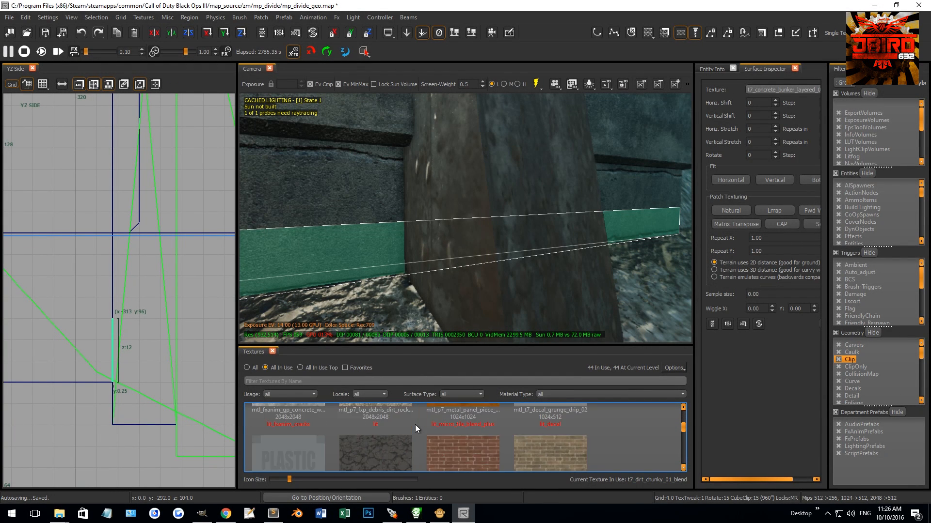
scroll(417, 424, "down", 5)
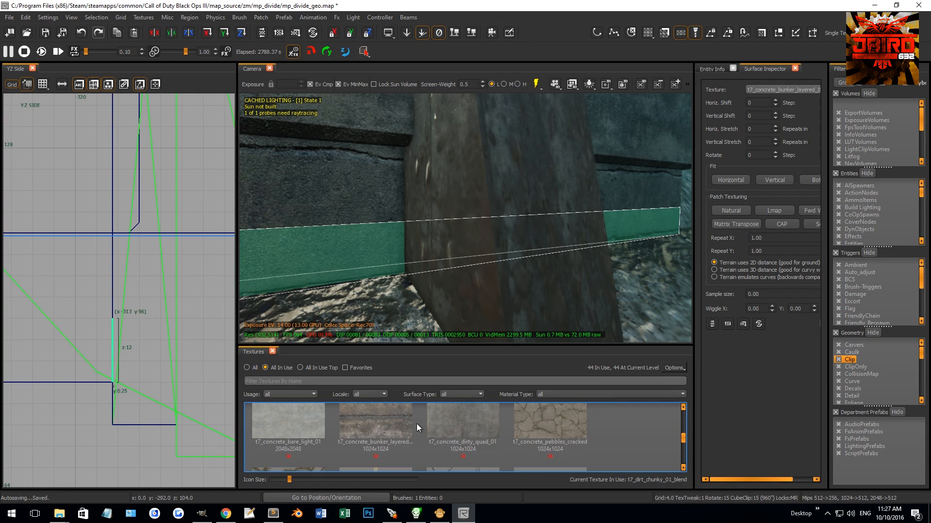
scroll(417, 423, "down", 1)
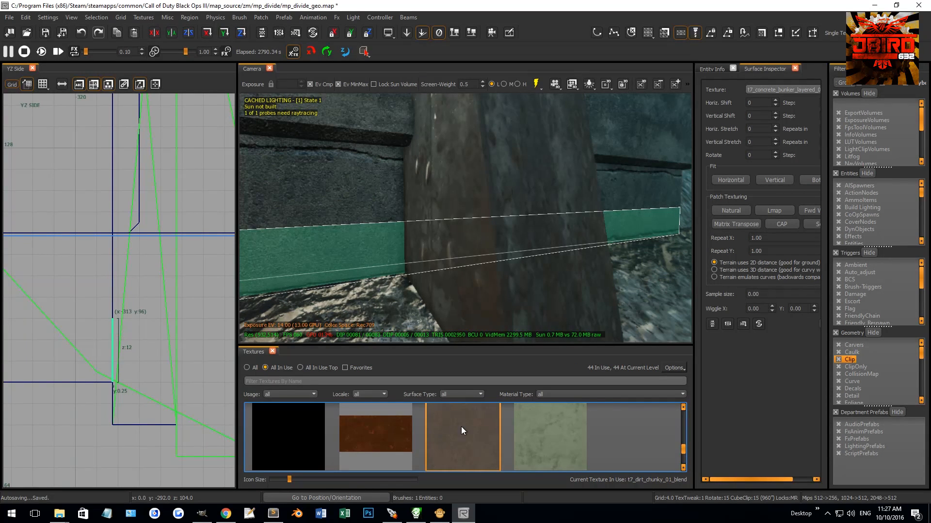
left_click(464, 426)
Step: Lower the alpha of the strip patch's upper edge vertices so the mud fades into the wall
left_click_drag(92, 303, 163, 351)
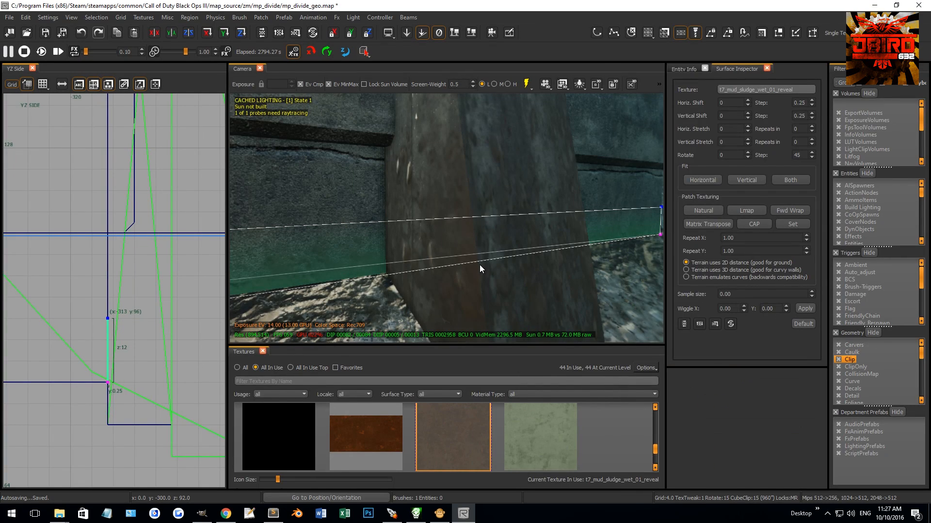
right_click(134, 244)
left_click(176, 313)
key("Escape")
Step: Select the cluster of shrubs and small rocks scattered along the riverbed in front of the bridge
right_click_drag(432, 250, 464, 255)
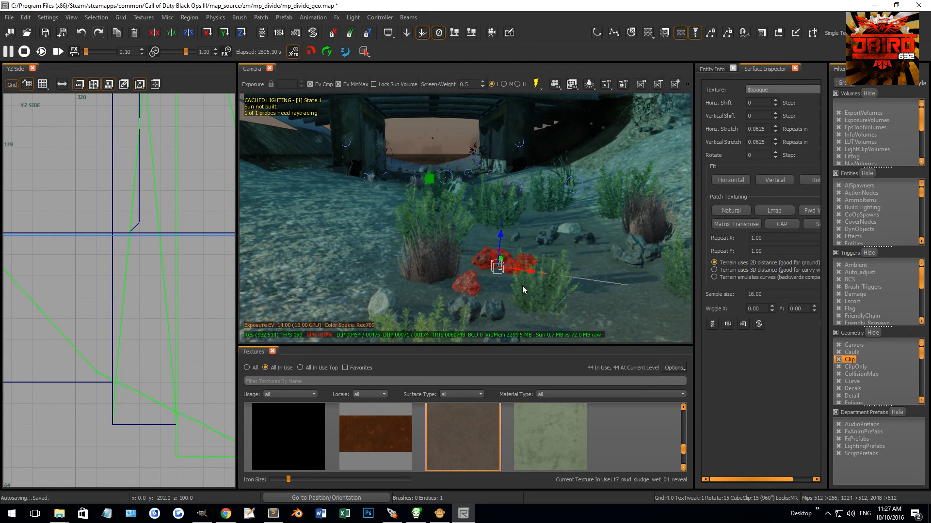
left_click(488, 315, "shift")
key("Escape")
left_click(492, 309, "shift")
left_click(551, 282, "shift")
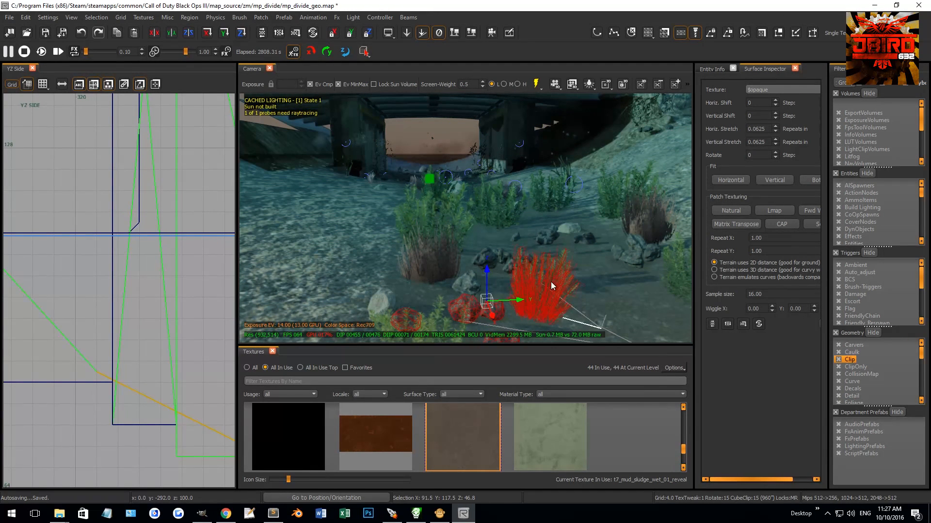
left_click(494, 261, "shift")
left_click(451, 224, "shift")
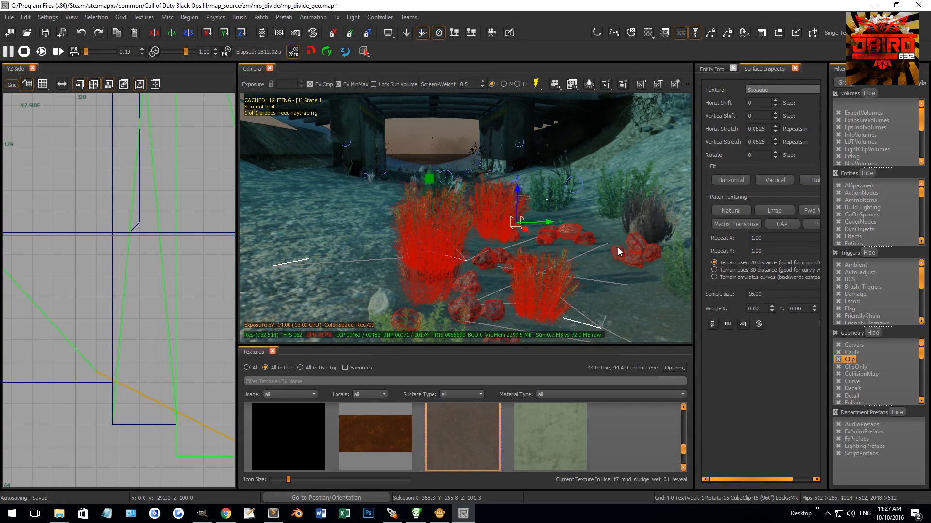
left_click(555, 197, "shift")
right_click_drag(555, 197, 566, 234)
left_click(566, 234, "shift")
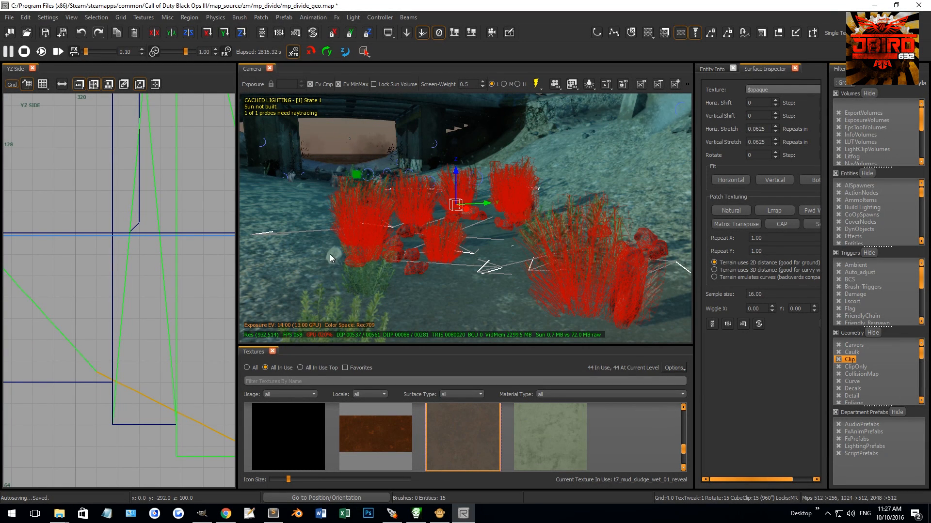
right_click_drag(370, 274, 412, 268)
scroll(118, 254, "down", 7)
Step: Duplicate the selected shrub and rock cluster, then move and rotate the copy on the riverbank in the top view
key("ctrl+Tab")
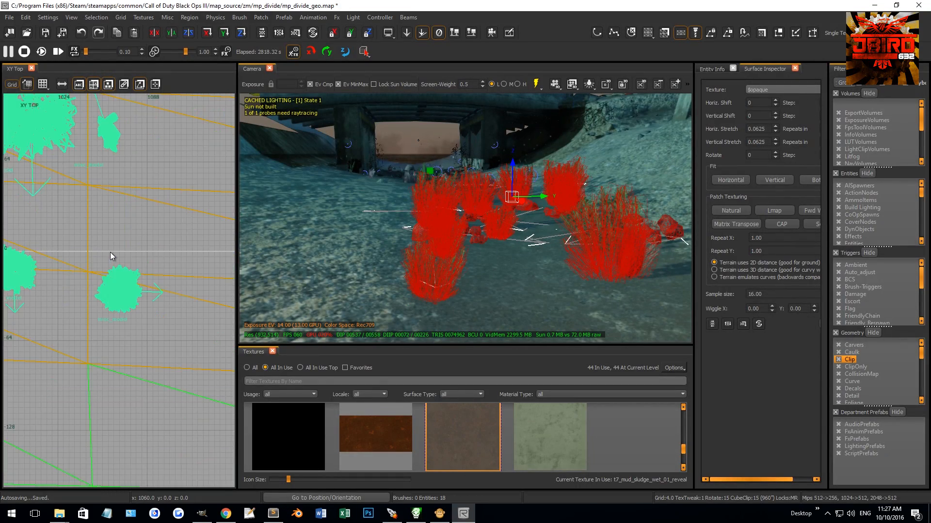
scroll(110, 252, "down", 3)
key("ctrl+Tab")
key("ctrl+Tab")
key("ctrl+Tab")
right_click_drag(112, 248, 123, 240)
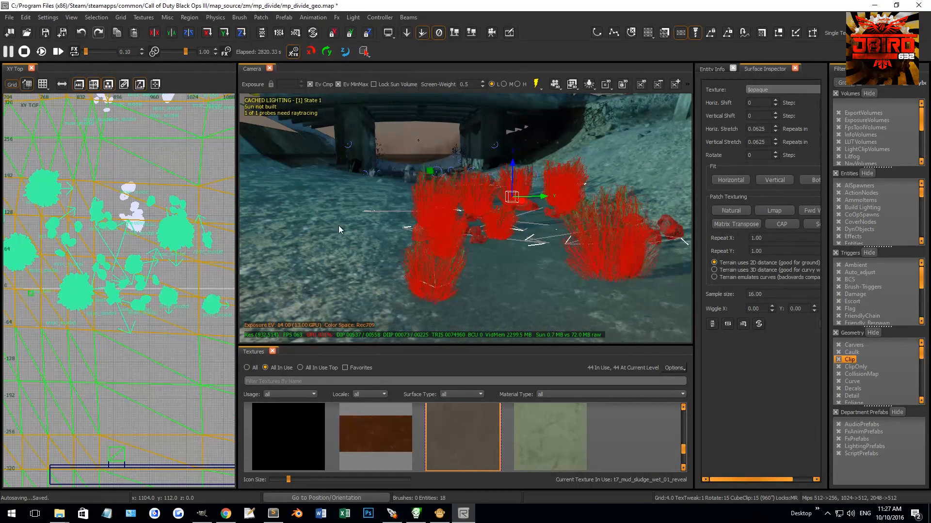
scroll(136, 248, "down", 5)
key("4")
key("r")
left_click_drag(134, 267, 141, 312)
key("r")
key("1")
key("r")
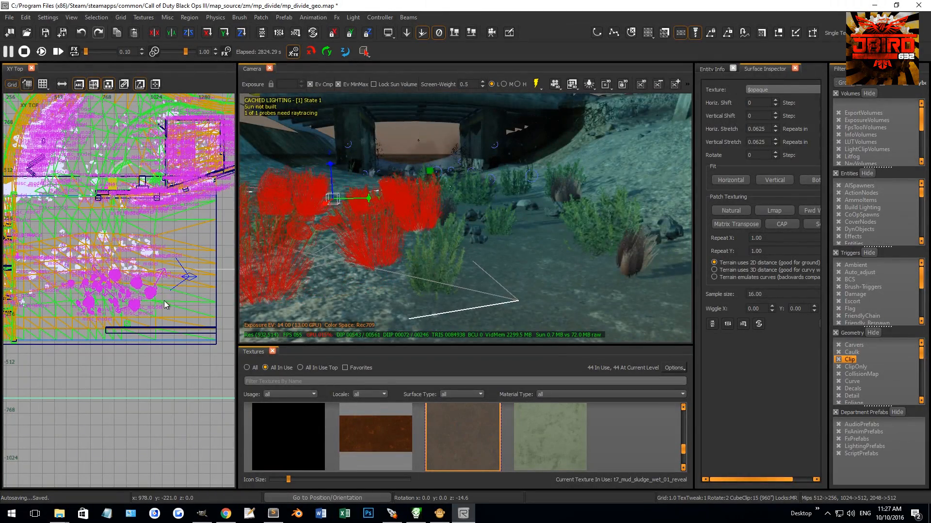
key("r")
Step: Raise the copied cluster to about Z 159 and drop its plants and rocks onto the ground
right_click_drag(368, 227, 412, 201)
right_click_drag(451, 157, 448, 81)
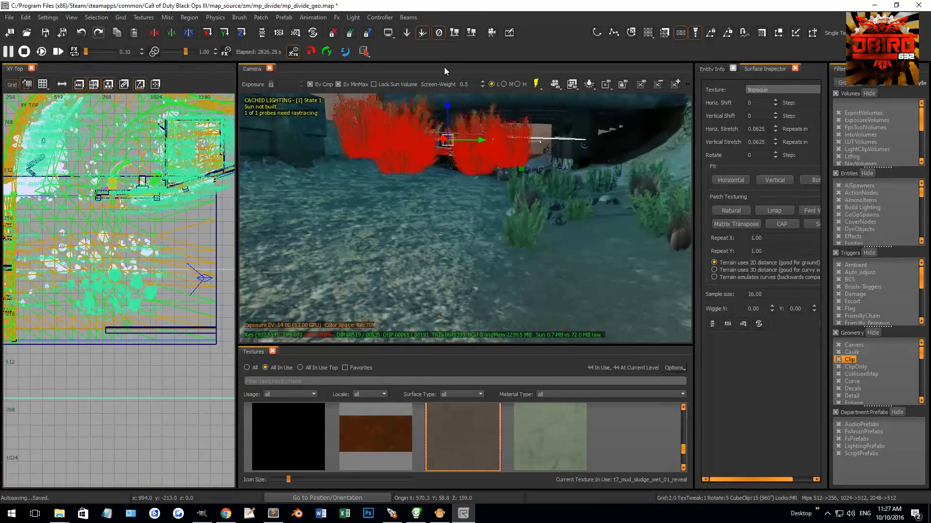
left_click(456, 36)
left_click_drag(453, 136, 453, 140)
scroll(162, 264, "down", 1)
scroll(162, 264, "up", 2)
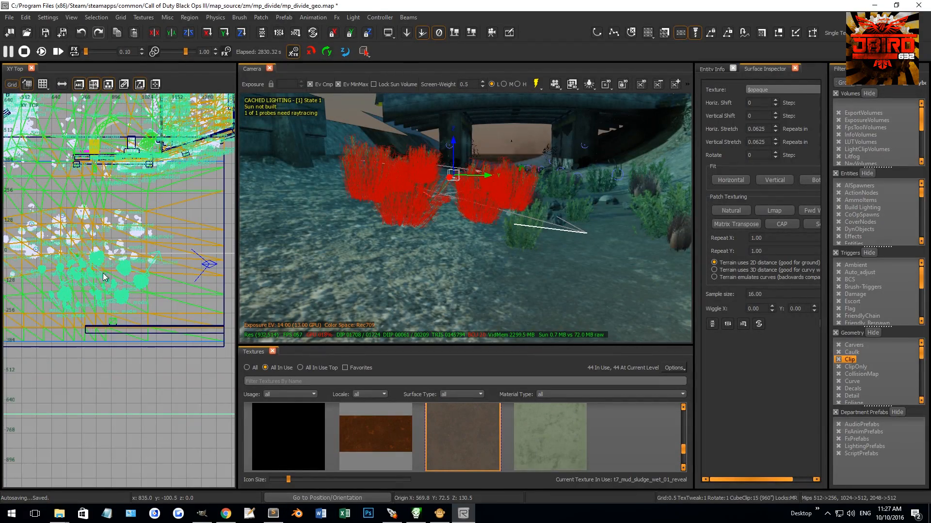
Step: Place another rotated copy of the cluster farther along the river, raise it to about Z 182 and drop it to the ground
right_click_drag(99, 276, 77, 279)
key("r")
key("3")
left_click_drag(97, 273, 156, 257)
key("r")
right_click_drag(502, 203, 507, 196)
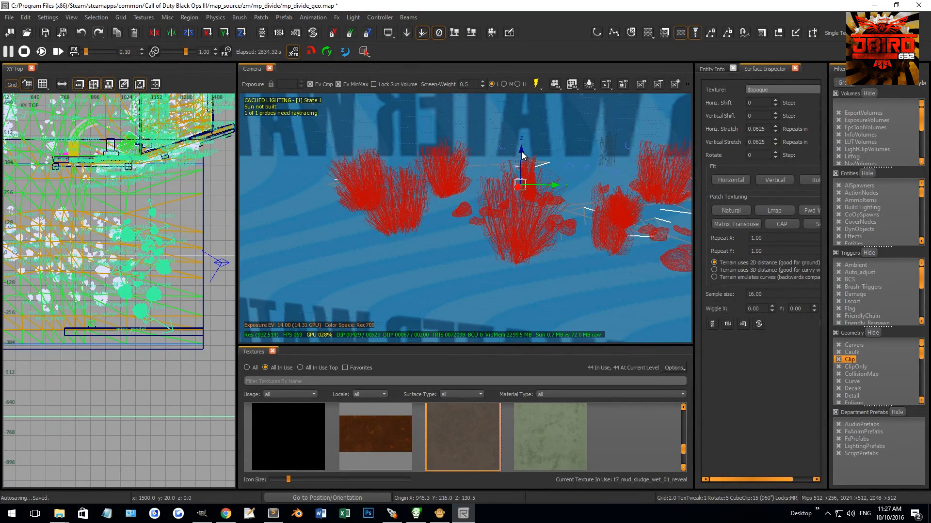
left_click_drag(522, 155, 522, 127)
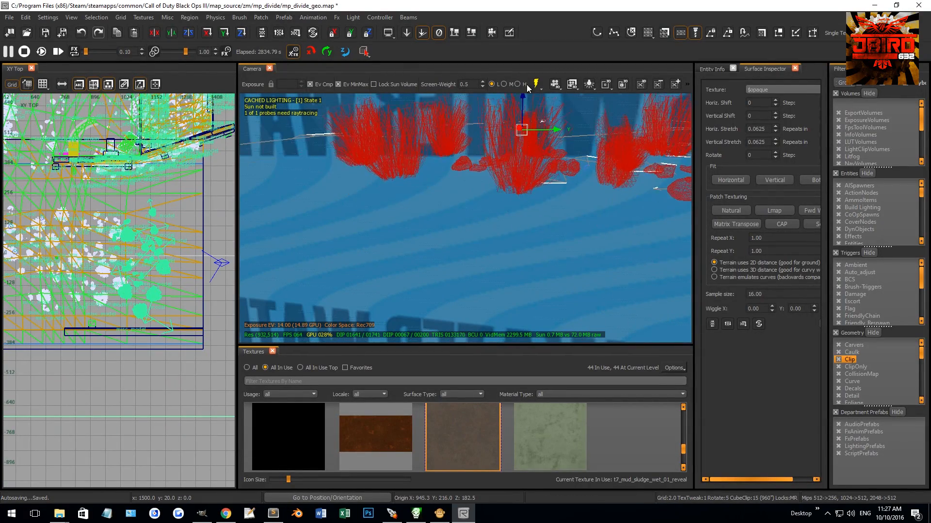
left_click(455, 32)
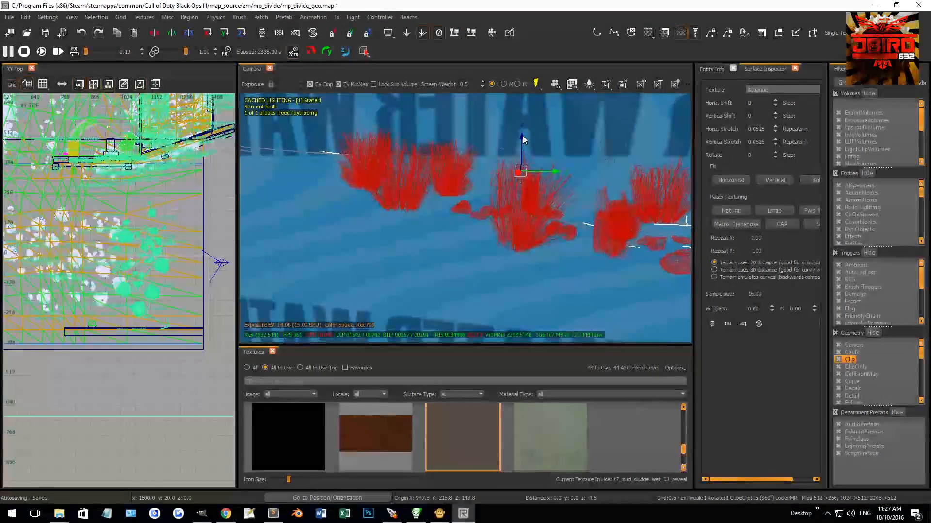
right_click_drag(520, 180, 509, 186)
Step: Position the shrub and rock cluster on the bank before the concrete wall, raise it to about Z 186 and drop it to the ground
left_click_drag(151, 275, 181, 240)
right_click_drag(602, 270, 599, 270)
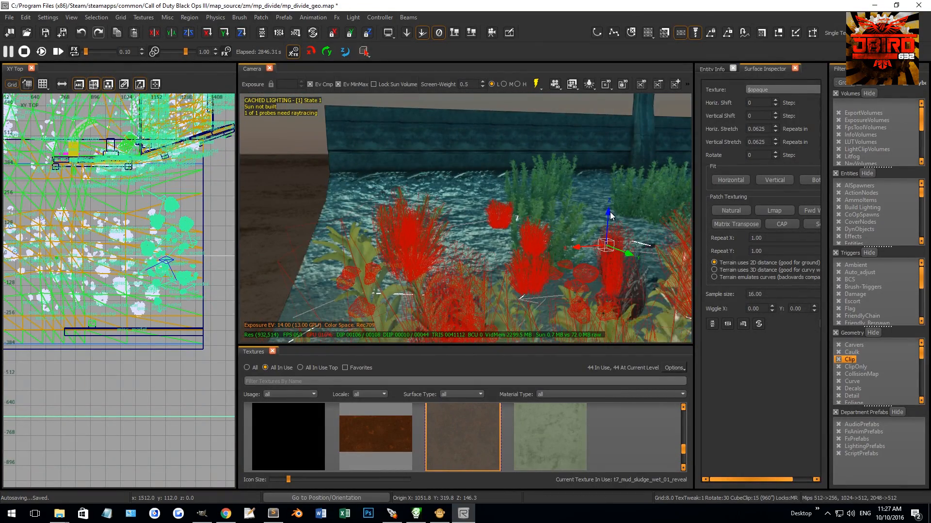
left_click_drag(610, 215, 618, 115)
left_click(452, 33)
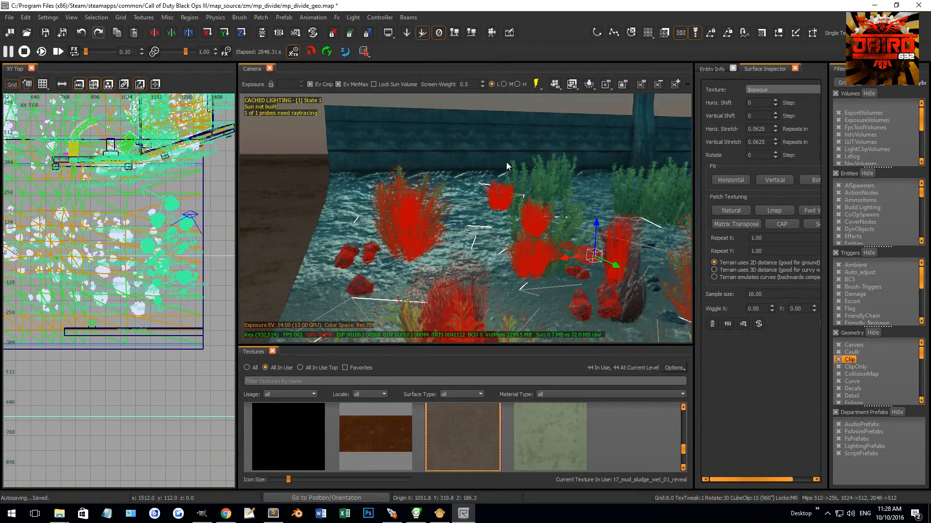
right_click_drag(493, 171, 495, 186)
Step: Rotate and move the cluster to the bridge end of the riverbed, raise it to about Z 179 and drop it to the ground
scroll(142, 266, "down", 1)
right_click_drag(155, 264, 199, 269)
left_click_drag(191, 270, 94, 260)
right_click_drag(452, 216, 395, 172)
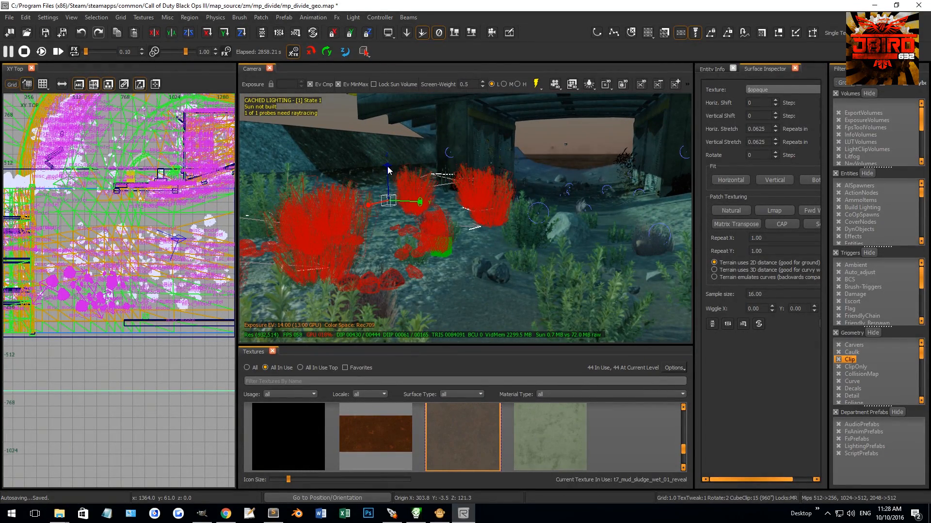
left_click_drag(389, 167, 382, 100)
left_click(452, 33)
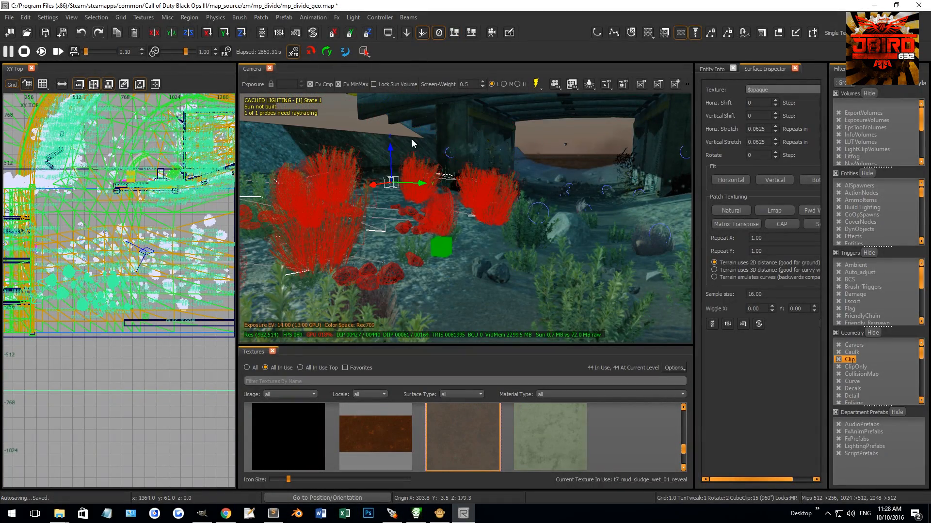
Step: Move the cluster to the opposite bank near the bridge, raise it to about Z 205 and drop it to the ground
right_click_drag(91, 293, 125, 322)
left_click_drag(125, 323, 146, 231)
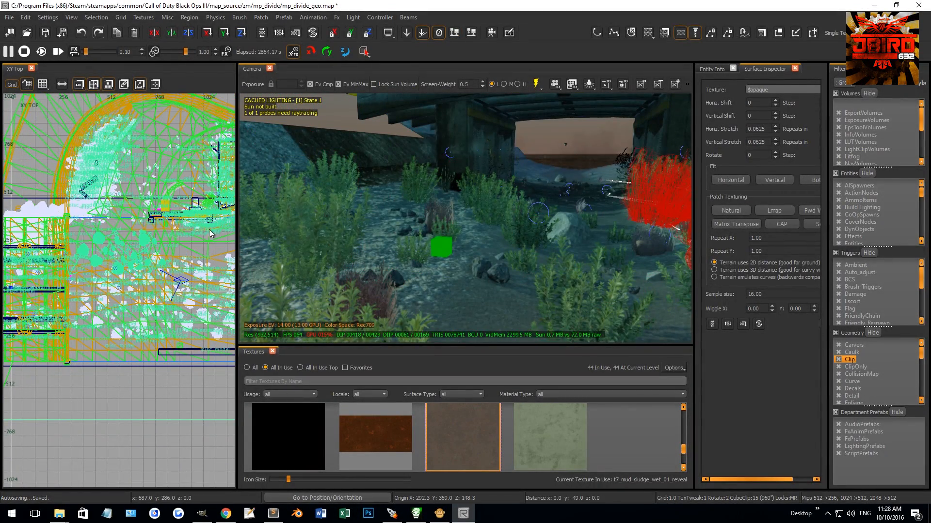
right_click_drag(442, 219, 464, 227)
left_click_drag(526, 149, 512, 68)
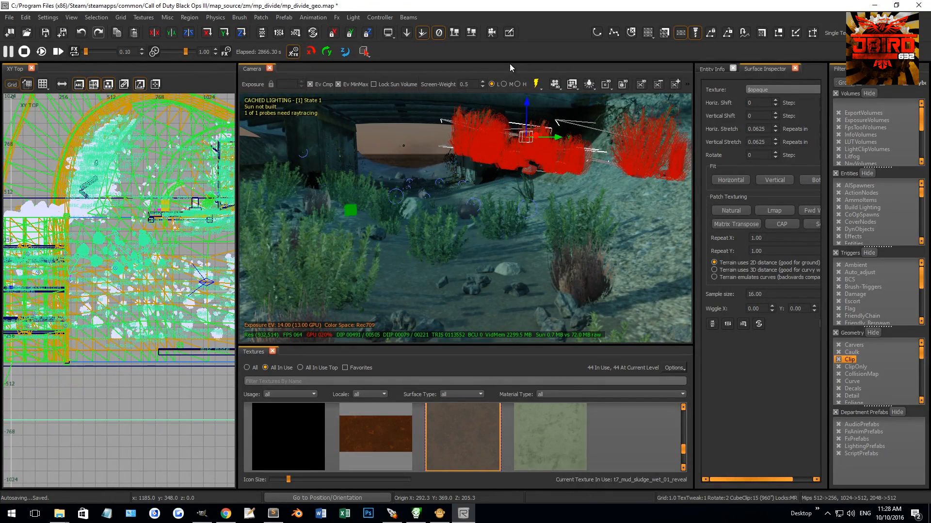
mouse_move(345, 146)
right_mouse_down()
mouse_move(252, 154)
mouse_move(340, 156)
right_mouse_up()
right_click_drag(525, 96, 545, 125)
left_click(461, 36)
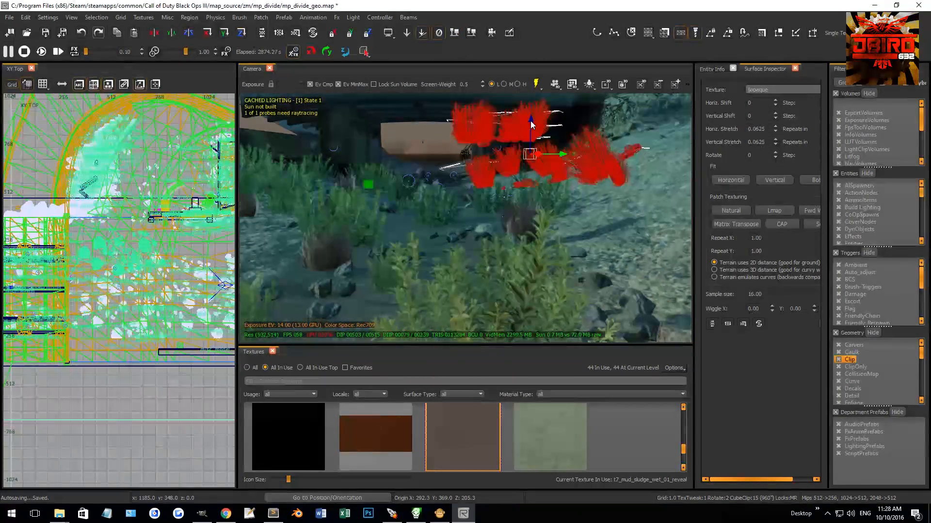
Step: Delete the misplaced shrubs and rocks standing on the blue surface near the bridge
right_click_drag(533, 141, 460, 238)
key("Escape")
left_click(486, 242, "shift")
key("BackSpace")
left_click(460, 238, "shift")
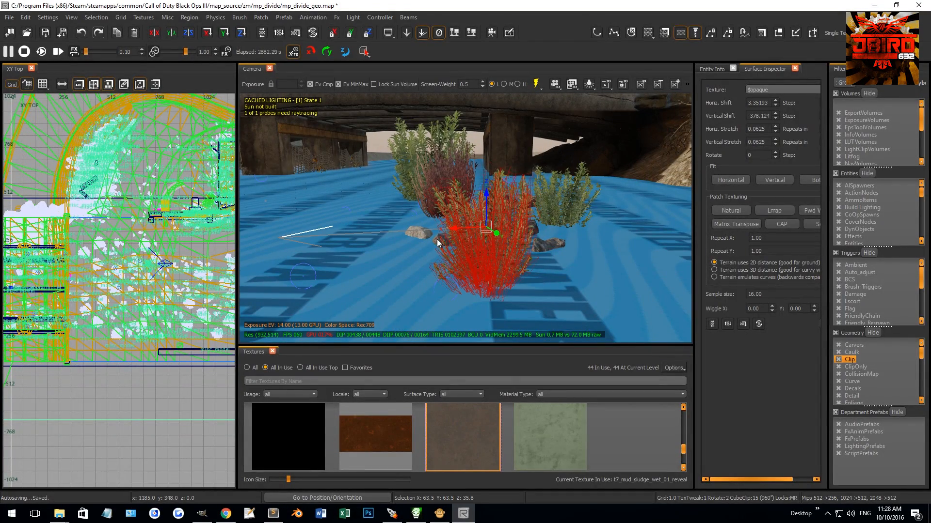
left_click(418, 229, "shift")
left_click(538, 241, "shift")
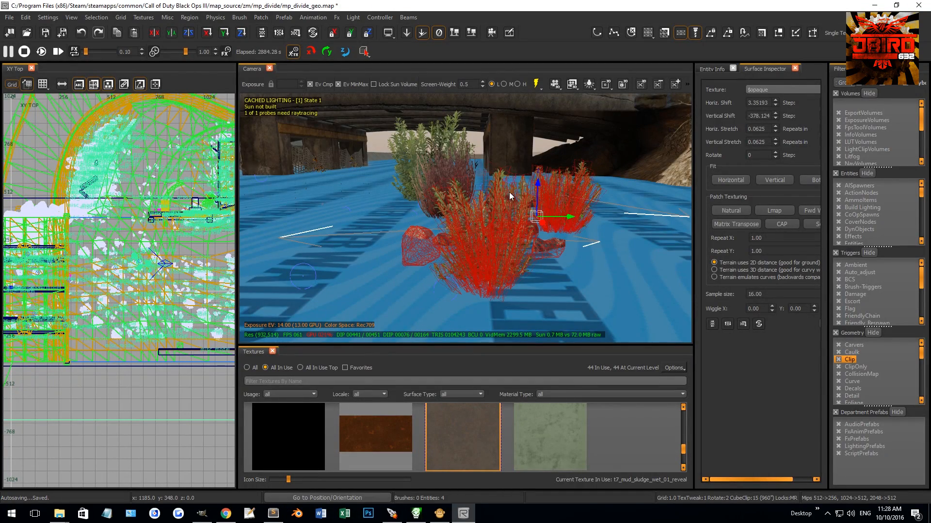
key("BackSpace")
right_click_drag(520, 218, 521, 219)
left_click(401, 195, "shift")
left_click(347, 143, "shift")
key("BackSpace")
right_click_drag(425, 167, 444, 177)
key("BackSpace")
Step: Check individual plants on the riverbed and lower a selected one by three grid steps
left_click(474, 187, "shift")
left_click(474, 188, "shift")
left_click(487, 190, "shift")
key("Escape")
right_click_drag(491, 193, 480, 213)
left_click(427, 231, "shift")
key("KP_Subtract")
key("KP_Subtract")
key("KP_Subtract")
key("KP_Subtract")
key("KP_Subtract")
key("KP_Subtract")
key("Escape")
right_click_drag(415, 206, 327, 200)
left_click(327, 200)
key("Escape")
left_click(468, 210, "shift")
left_click_drag(490, 194, 488, 213)
key("Escape")
right_click_drag(488, 213, 464, 195)
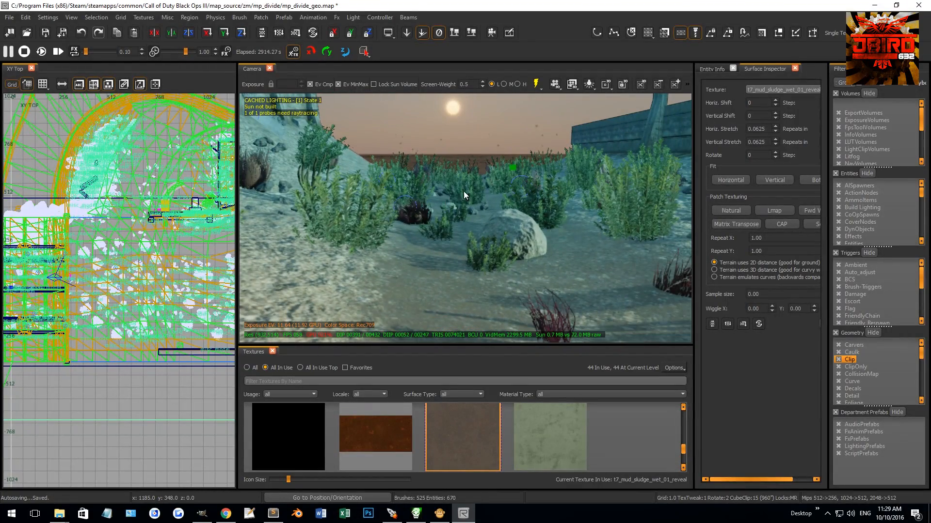
Step: Select several large shrubs along the riverbank and set their model scale to 0.75
left_click(416, 186, "shift")
right_click_drag(365, 176, 496, 211)
left_click(494, 210, "shift")
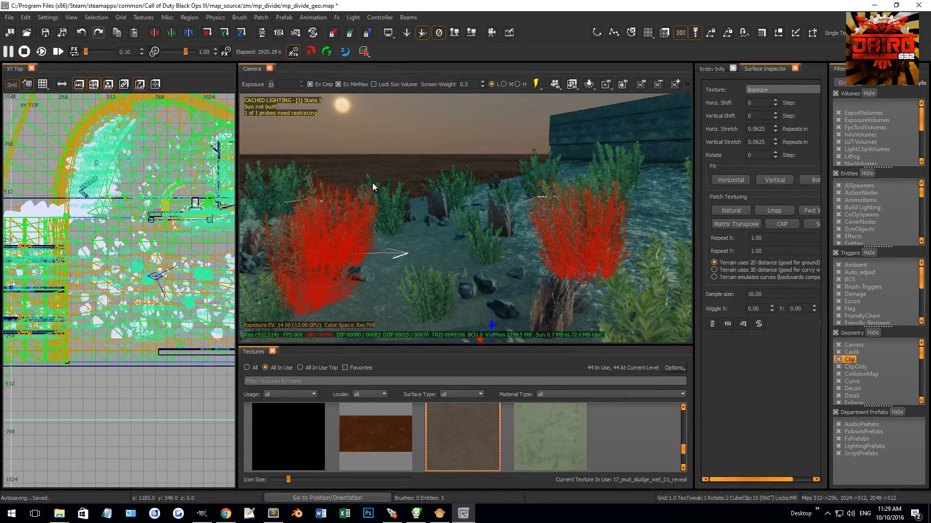
left_click(621, 160, "shift")
right_click_drag(614, 164, 559, 256)
left_click(601, 217, "shift")
left_click(558, 257, "shift")
left_click(486, 222, "shift")
left_click(434, 199, "shift")
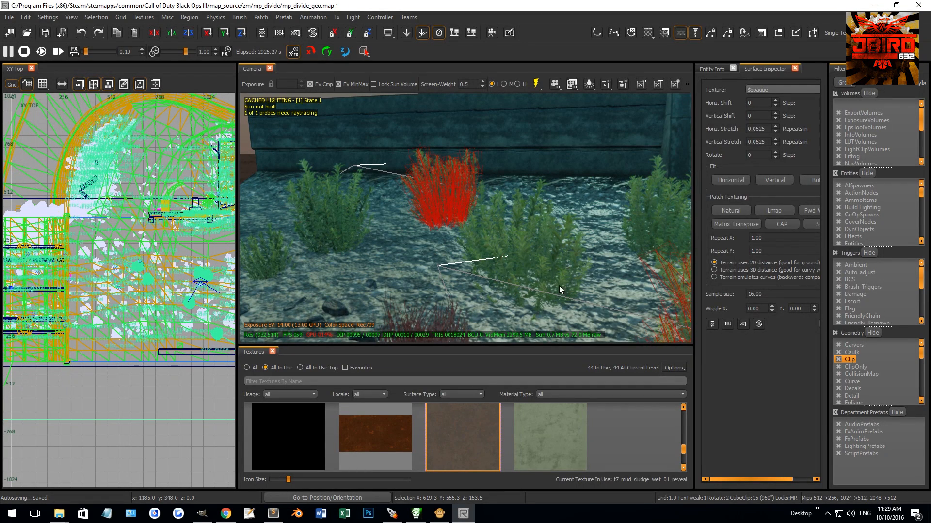
key("n")
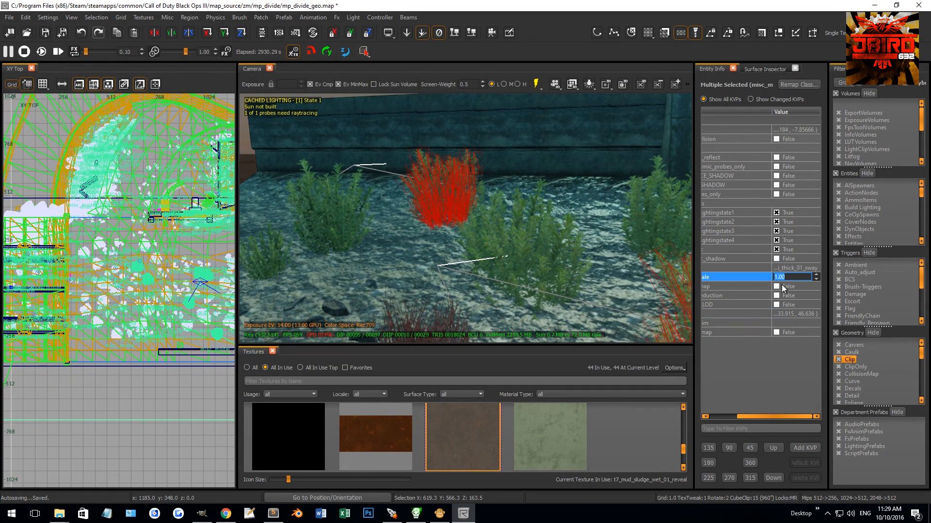
type("75")
key("Return")
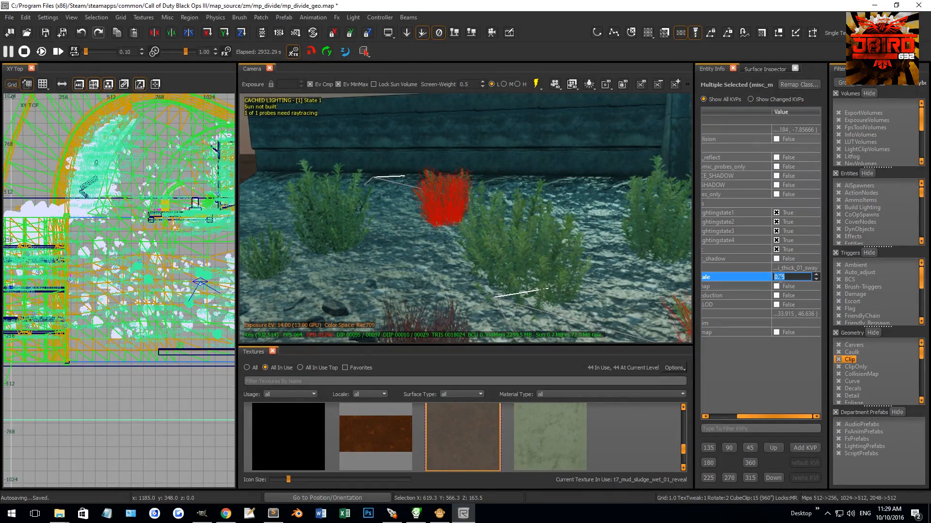
type("5")
key("Return")
key("Escape")
Step: Clear the shrub selection and select all the brushes forming the sloped stone pillar against the riverbank wall
right_click(507, 241)
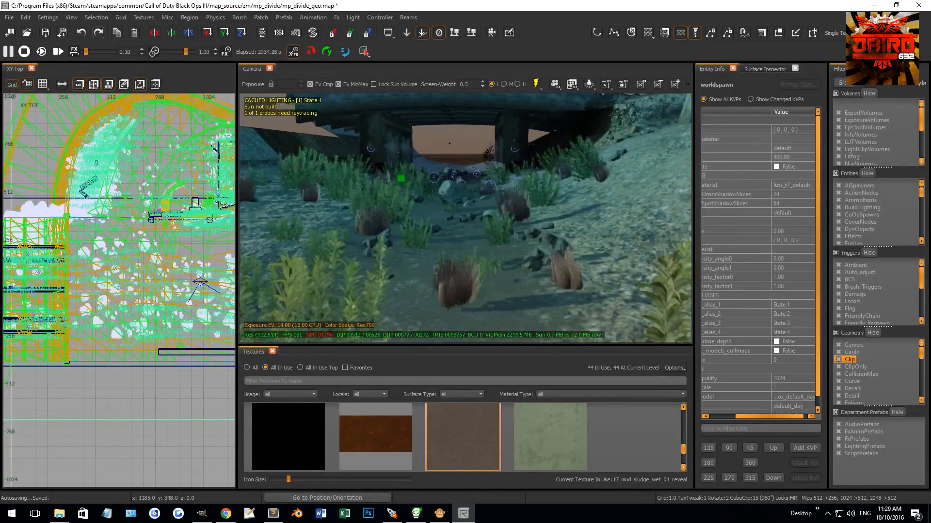
key("w")
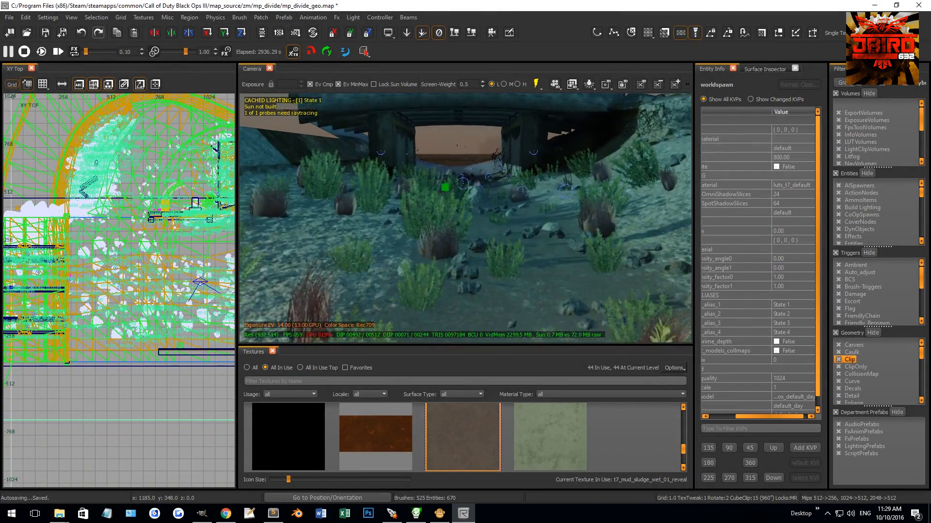
key("w")
right_click(494, 216)
key("w")
left_click(569, 197, "shift")
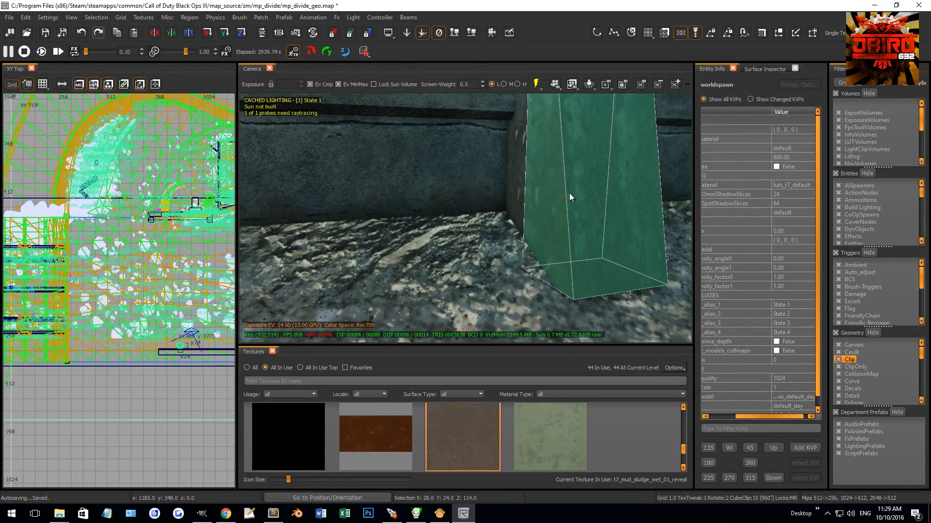
left_click(538, 188, "shift")
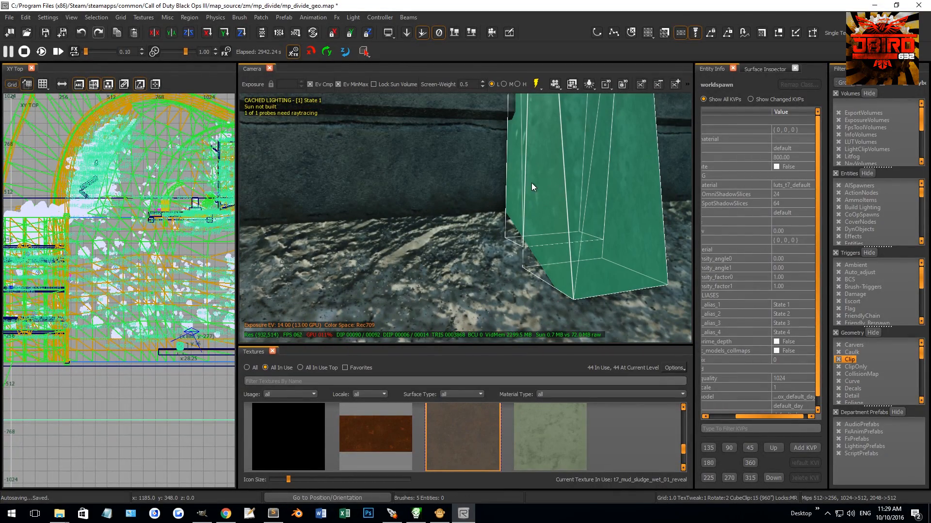
right_click(535, 183)
key("w")
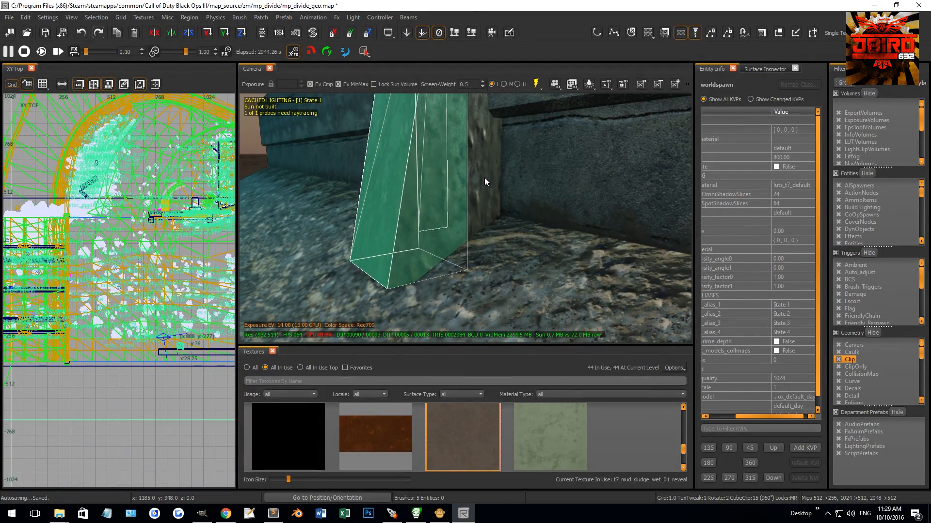
left_click(476, 147, "shift")
left_click(448, 145, "shift")
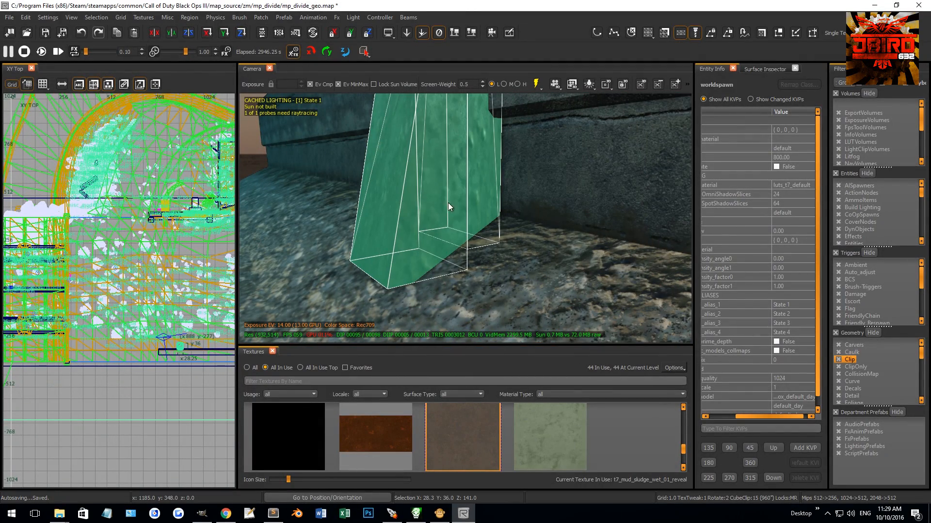
Step: Place a copy of the selected pillar 128 units along the X axis, farther down the same wall
scroll(128, 300, "down", 6)
key("ctrl+Tab")
key("ctrl+Tab")
scroll(96, 294, "up", 6)
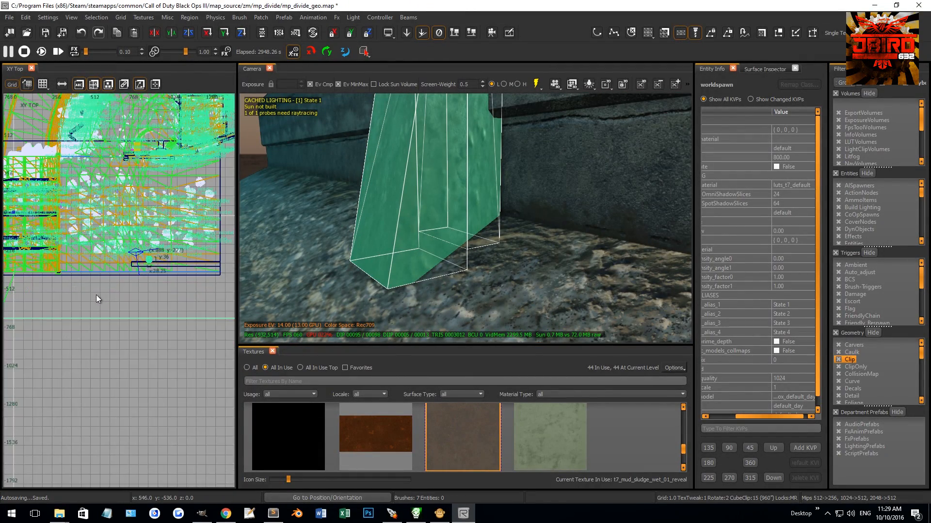
scroll(136, 237, "up", 3)
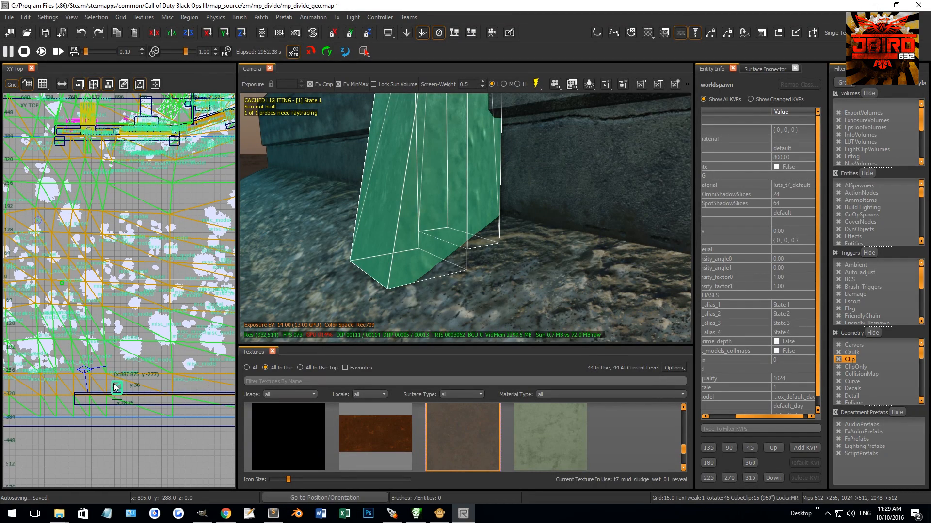
left_click_drag(116, 388, 158, 388)
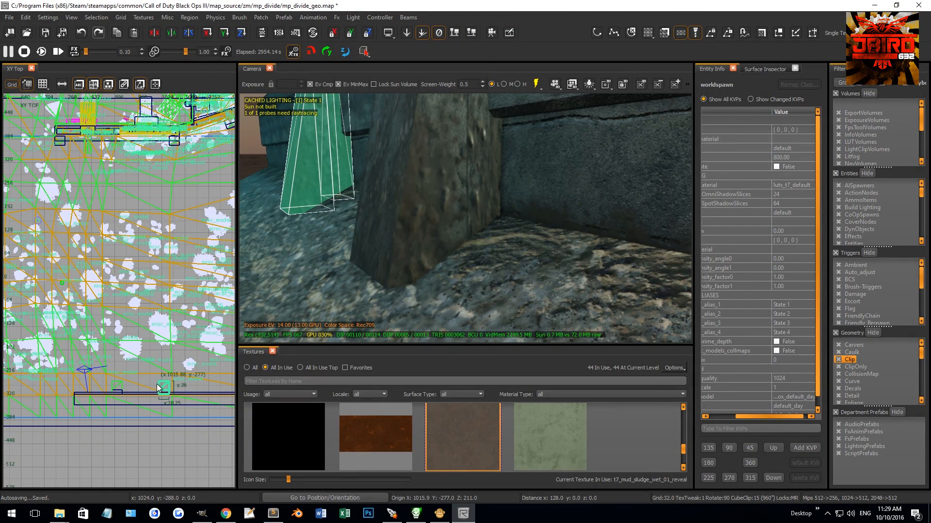
Step: Shift the copied pillar another 8 units along the X axis, keeping it against the wall
scroll(176, 145, "up", 4)
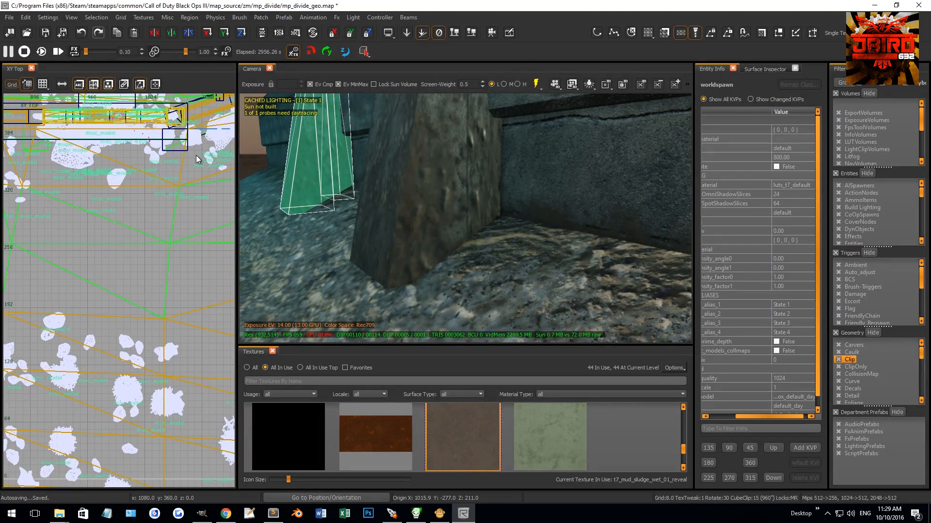
scroll(194, 193, "down", 3)
mouse_move(401, 200)
right_mouse_down()
mouse_move(368, 199)
mouse_move(424, 204)
mouse_move(415, 208)
right_mouse_up()
mouse_move(175, 389)
right_mouse_down()
mouse_move(170, 356)
mouse_move(179, 413)
mouse_move(176, 405)
right_mouse_up()
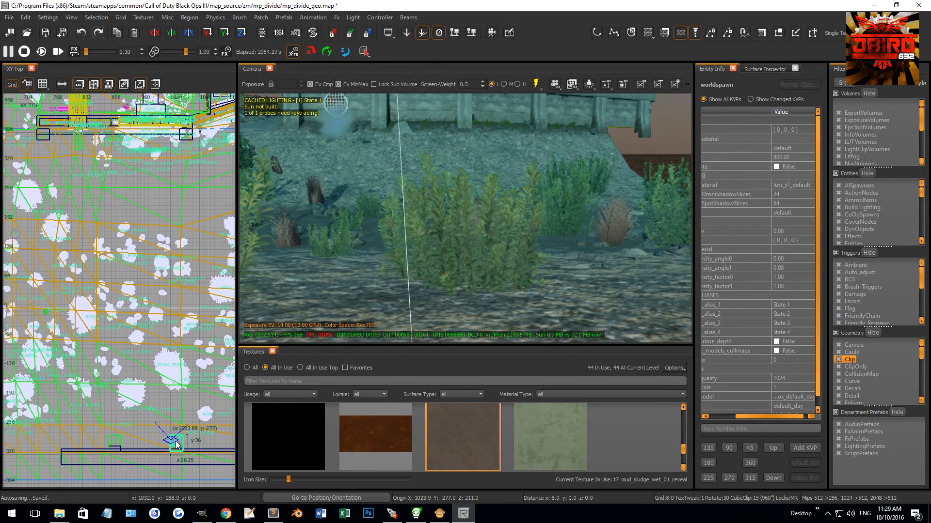
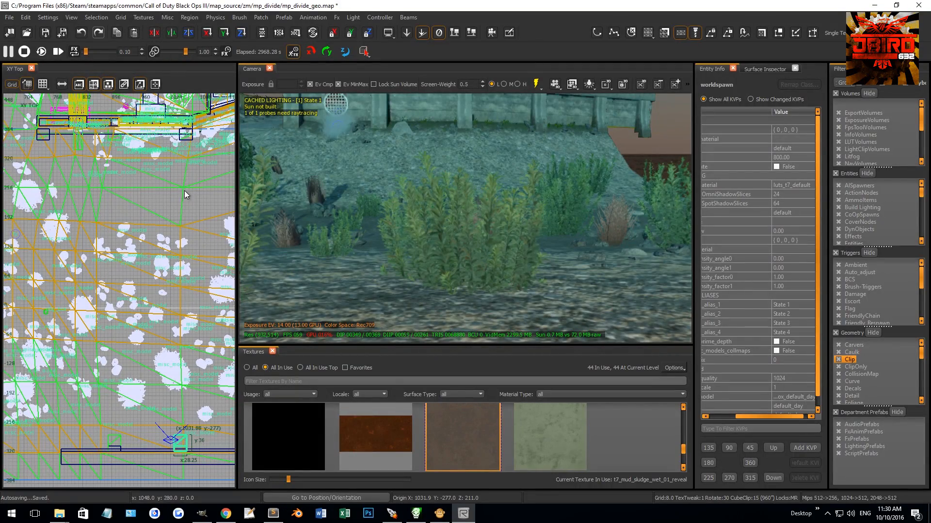
Step: Place a copy of the selected pillar about 160 units farther along the X axis against the same riverbank wall
right_click_drag(426, 264, 427, 248)
right_click_drag(173, 346, 148, 288)
mouse_move(269, 325)
right_mouse_down()
mouse_move(310, 334)
mouse_move(270, 325)
right_mouse_up()
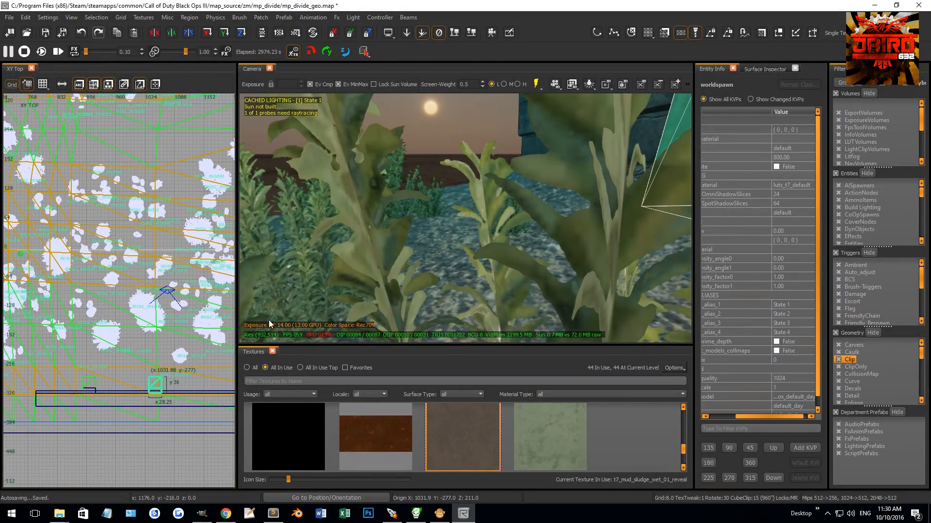
scroll(269, 321, "down", 5)
right_click_drag(157, 346, 82, 341)
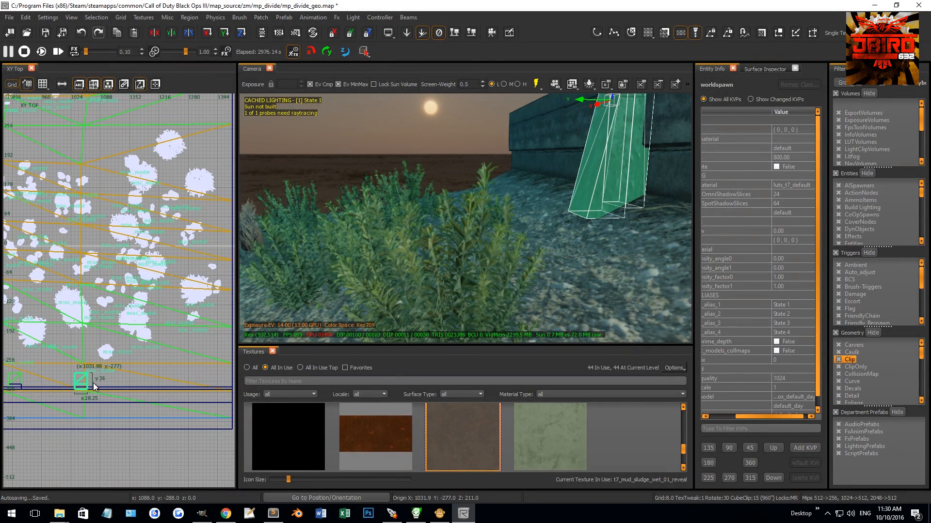
left_click_drag(80, 383, 153, 380)
mouse_move(291, 324)
right_mouse_down()
mouse_move(330, 325)
mouse_move(320, 336)
mouse_move(323, 322)
mouse_move(364, 320)
mouse_move(344, 296)
mouse_move(342, 327)
mouse_move(344, 300)
right_mouse_up()
mouse_move(465, 213)
right_mouse_down()
mouse_move(445, 207)
mouse_move(468, 193)
mouse_move(470, 204)
mouse_move(482, 183)
mouse_move(480, 194)
mouse_move(481, 161)
right_mouse_up()
key("Escape")
Step: Select the long riverbank wall brush and split it horizontally near its base
mouse_move(476, 189)
right_mouse_down("ctrl")
mouse_move(477, 233)
mouse_move(478, 186)
right_mouse_up("ctrl")
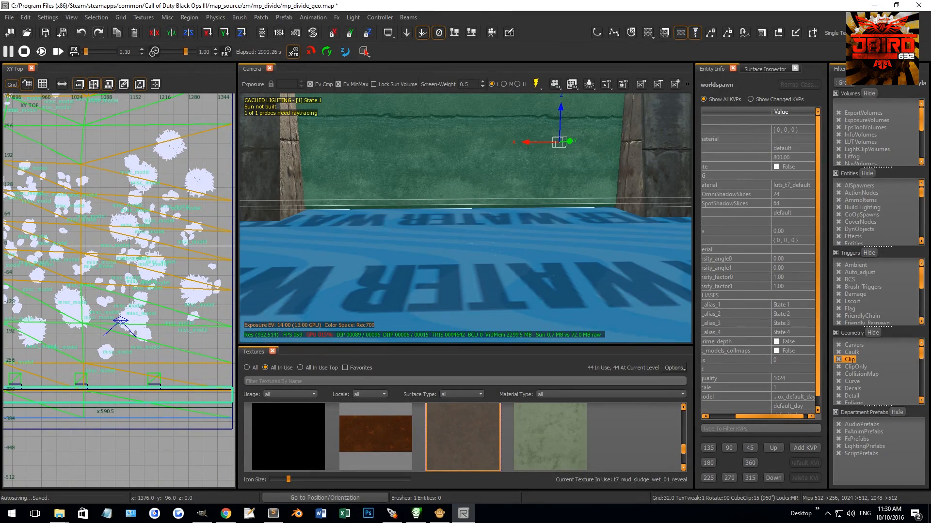
right_click_drag(382, 221, 361, 205)
key("ctrl+Tab")
key("ctrl+Tab")
scroll(115, 301, "up", 8)
scroll(169, 313, "up", 3)
left_click(184, 287)
left_click(149, 286)
key("shift+Return")
key("Escape")
Step: Select the upper part of the wall and split it vertically at the edge of the middle pillar
left_click(523, 156)
scroll(156, 298, "down", 2)
scroll(180, 286, "down", 3)
key("ctrl+Tab")
key("ctrl+Tab")
scroll(147, 290, "down", 4)
scroll(128, 284, "up", 12)
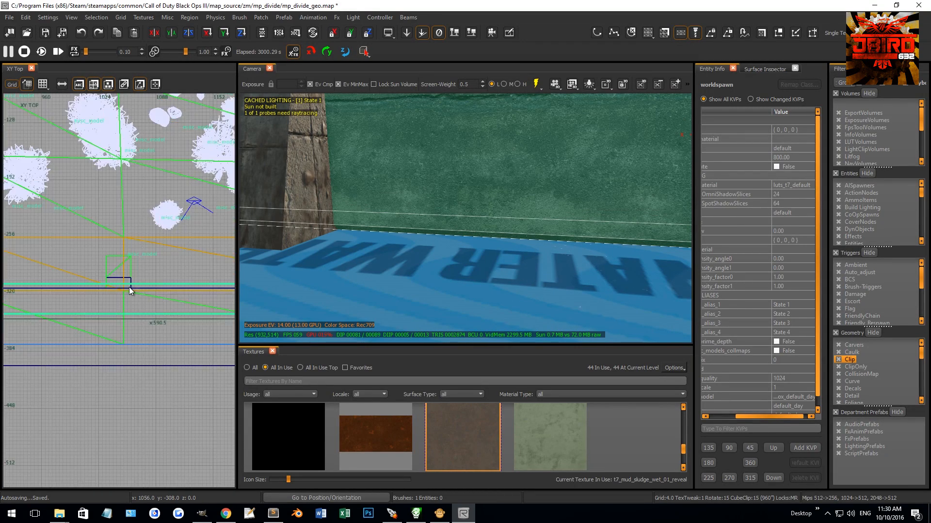
key("x")
left_click(131, 289)
left_click(130, 315)
key("shift+Return")
Step: Split the remaining upper wall vertically again at the near edge of the newly copied pillar
scroll(173, 339, "down", 7)
right_click_drag(174, 348, 149, 341)
scroll(185, 322, "up", 4)
key("x")
left_click(177, 322)
left_click(178, 345)
key("shift+Return")
key("Escape")
Step: Split the wall section between the two pillars horizontally at Z 120, leaving an 8-unit-high ledge below
left_click(498, 199, "shift")
key("ctrl+Tab")
scroll(156, 318, "up", 5)
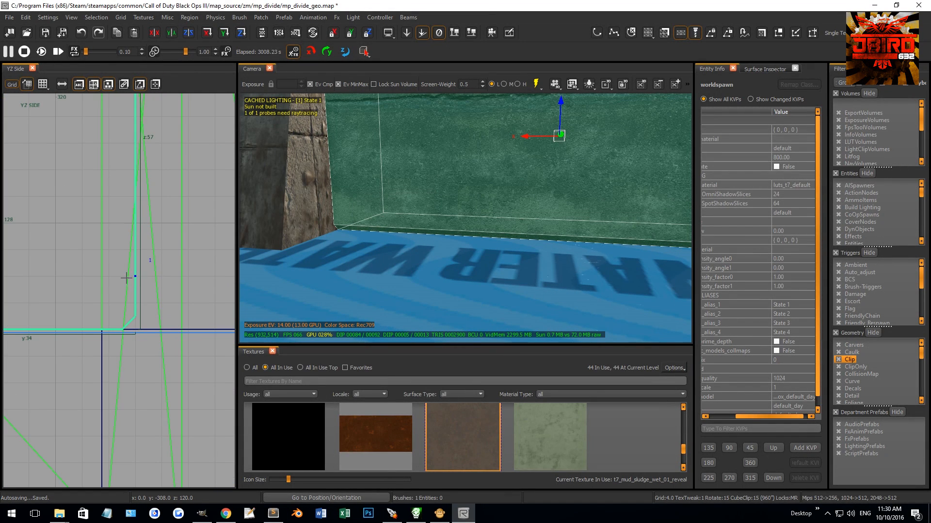
key("Escape")
Step: Thin the upper piece between the pillars to 18 units deep and move it about 48 units back from the river
left_click(499, 134, "shift")
scroll(165, 270, "down", 5)
mouse_move(181, 246)
left_mouse_down()
mouse_move(144, 253)
mouse_move(153, 249)
left_mouse_up()
key("Escape")
right_click_drag(410, 194, 369, 208)
left_click(269, 236, "shift")
left_click_drag(135, 253, 95, 249)
key("Escape")
Step: Bevel the upper front edge of the low ledge between the pillars and delete the cut-off sliver
mouse_move(431, 211)
right_mouse_down()
mouse_move(465, 165)
mouse_move(569, 144)
right_mouse_up()
left_click(451, 191, "shift")
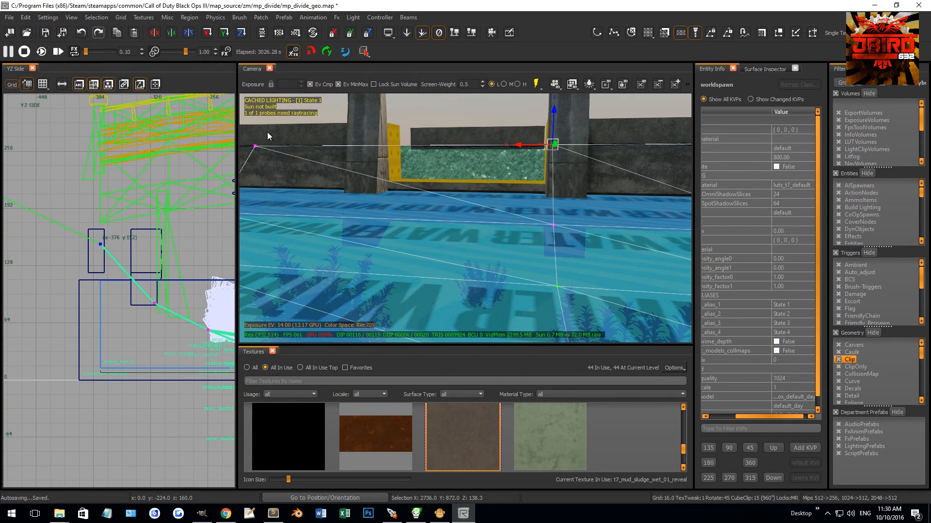
left_click_drag(394, 115, 402, 149)
mouse_move(403, 149)
right_mouse_down()
mouse_move(412, 147)
mouse_move(395, 146)
right_mouse_up()
key("Escape")
mouse_move(456, 174)
right_mouse_down()
mouse_move(459, 194)
mouse_move(458, 185)
right_mouse_up()
left_click(458, 185)
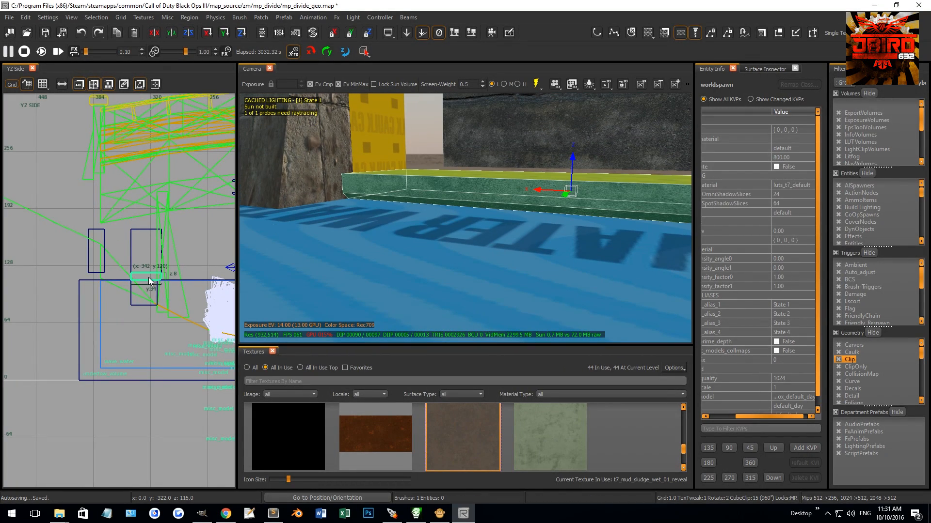
scroll(161, 279, "up", 5)
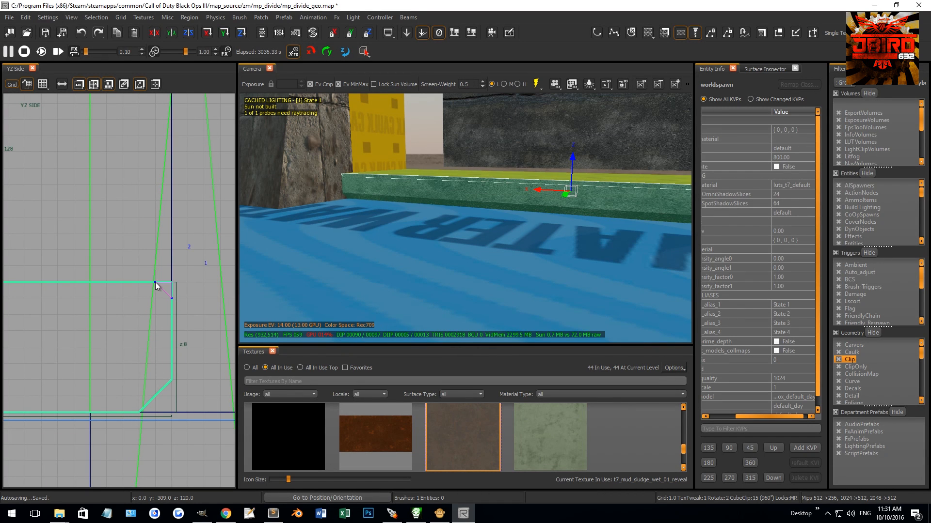
left_click(385, 194, "shift")
right_click_drag(384, 194, 383, 194)
key("BackSpace")
Step: Apply the t7_concrete_bunker_layered_02 texture to the ledge's caulked top surface
left_click(371, 232, "ctrl+shift")
left_click(386, 228, "ctrl+shift")
middle_click(373, 251)
key("Escape")
Step: Extend the ledge backward to Y -372 so it meets the front of the recessed wall section
right_click_drag(374, 251, 394, 247)
left_click(394, 251, "shift")
scroll(139, 322, "down", 5)
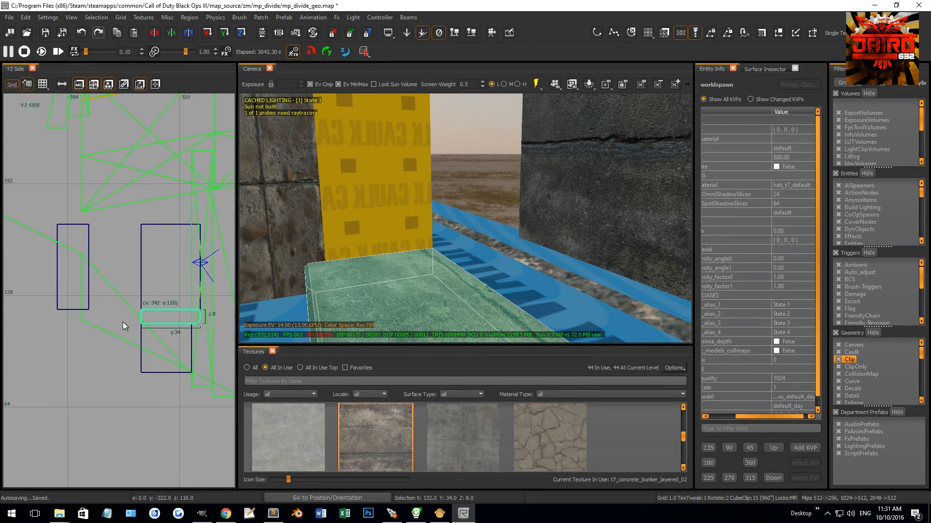
scroll(92, 315, "up", 5)
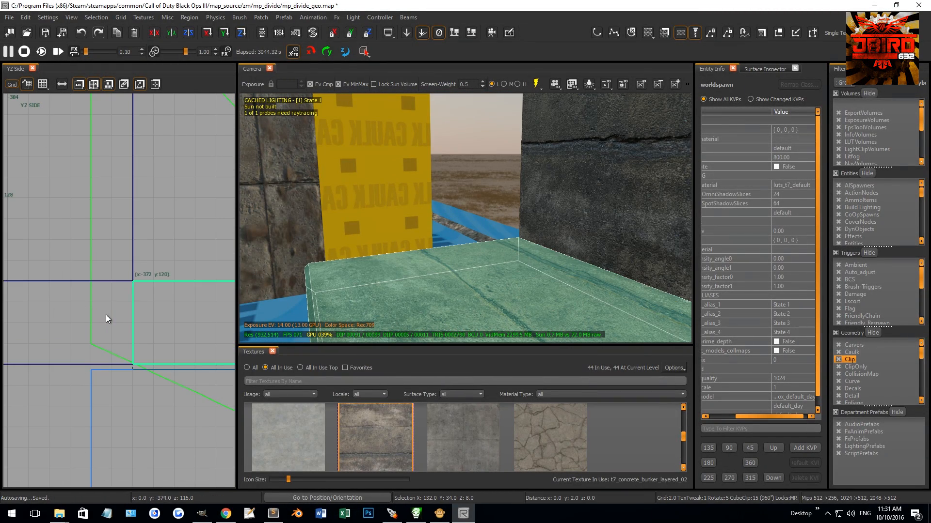
key("Escape")
Step: Extend the recessed wall section's base 8 units downward to the bottom of the ledge
left_click(585, 202, "shift")
scroll(131, 320, "down", 4)
left_click_drag(118, 312, 119, 348)
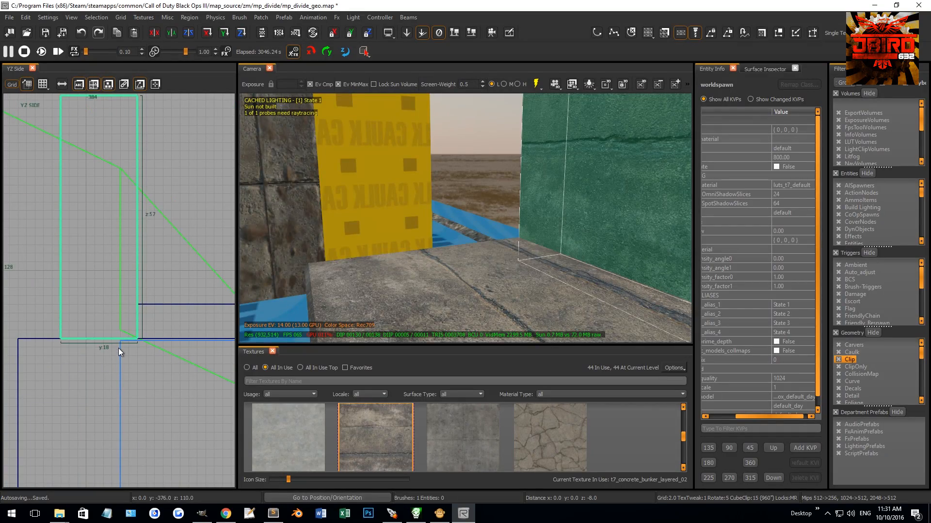
key("Escape")
right_click_drag(349, 261, 361, 262)
right_click_drag(436, 243, 411, 247)
left_click(376, 252, "shift")
scroll(138, 312, "down", 8)
key("ctrl+Tab")
key("ctrl+Tab")
key("ctrl+Tab")
key("ctrl+Tab")
right_click_drag(130, 307, 184, 311)
mouse_move(428, 235)
right_mouse_down()
mouse_move(451, 236)
mouse_move(412, 238)
mouse_move(432, 241)
mouse_move(430, 224)
mouse_move(431, 233)
right_mouse_up()
key("Escape")
Step: Try a different concrete texture on the ledge's top face and undo it
left_click(430, 224, "ctrl+shift")
left_click(471, 422)
key("Escape")
right_click_drag(474, 253, 448, 231)
key("ctrl+z")
Step: Shift the concrete texture along the ledge's top face in several small increments
key("shift+Up")
key("shift+Up")
key("shift+Up")
key("shift+Up")
key("shift+Up")
key("shift+Up")
key("shift+Up")
key("shift+Up")
key("shift+Up")
key("shift+Up")
key("shift+Up")
key("shift+Up")
key("shift+Up")
key("shift+Up")
key("shift+Up")
key("shift+Up")
key("shift+Up")
key("shift+Up")
key("shift+Up")
key("shift+Up")
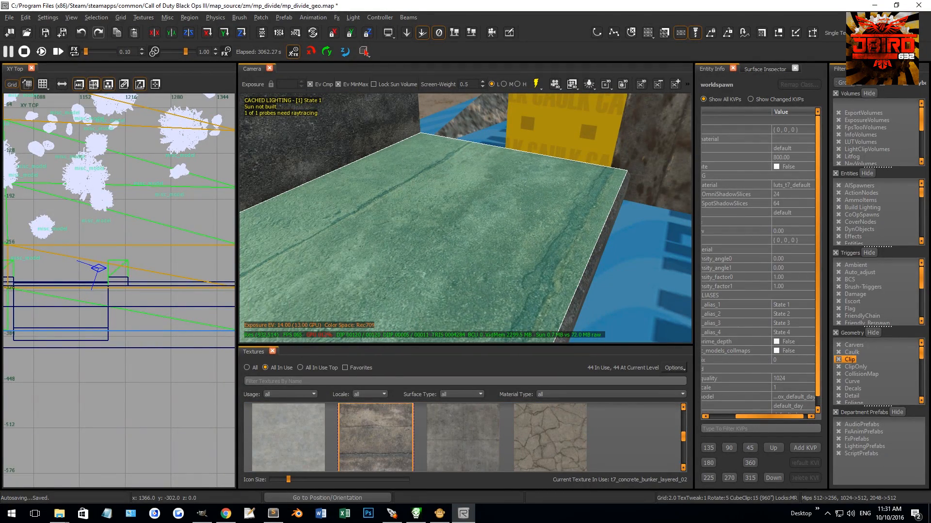
key("shift+Up")
key("shift+Up")
key("shift+Up")
key("shift+Up")
key("shift+Up")
key("Escape")
Step: Switch the camera to game view and raise the front wall sections on both sides of the opening close to pillar height
mouse_move(450, 224)
right_mouse_down()
mouse_move(463, 196)
mouse_move(492, 208)
mouse_move(520, 187)
right_mouse_up()
key("g")
left_click(517, 193, "shift")
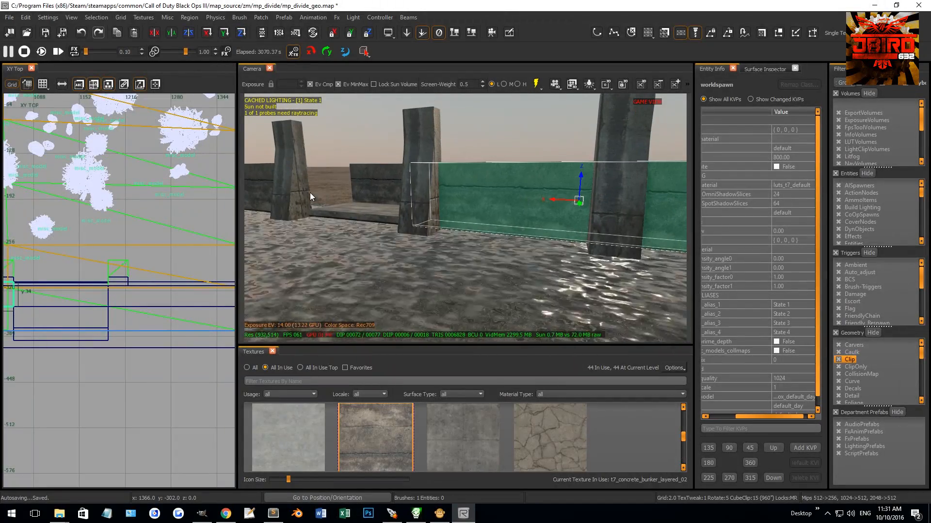
left_click(269, 178, "shift")
scroll(127, 277, "down", 6)
key("ctrl+Tab")
scroll(126, 268, "up", 8)
key("4")
left_click_drag(127, 265, 166, 205)
scroll(162, 192, "up", 3)
key("2")
key("Escape")
Step: Copy the concrete beam from the building's wall to the riverbank wall, moving it 16 units in X and -800 in Y
mouse_move(529, 134)
right_mouse_down()
mouse_move(517, 152)
mouse_move(543, 158)
mouse_move(506, 218)
mouse_move(606, 184)
mouse_move(583, 173)
mouse_move(383, 252)
mouse_move(377, 242)
mouse_move(432, 239)
mouse_move(439, 223)
mouse_move(466, 254)
mouse_move(518, 211)
mouse_move(562, 196)
mouse_move(536, 172)
mouse_move(577, 154)
mouse_move(573, 231)
mouse_move(582, 233)
mouse_move(564, 252)
right_mouse_up()
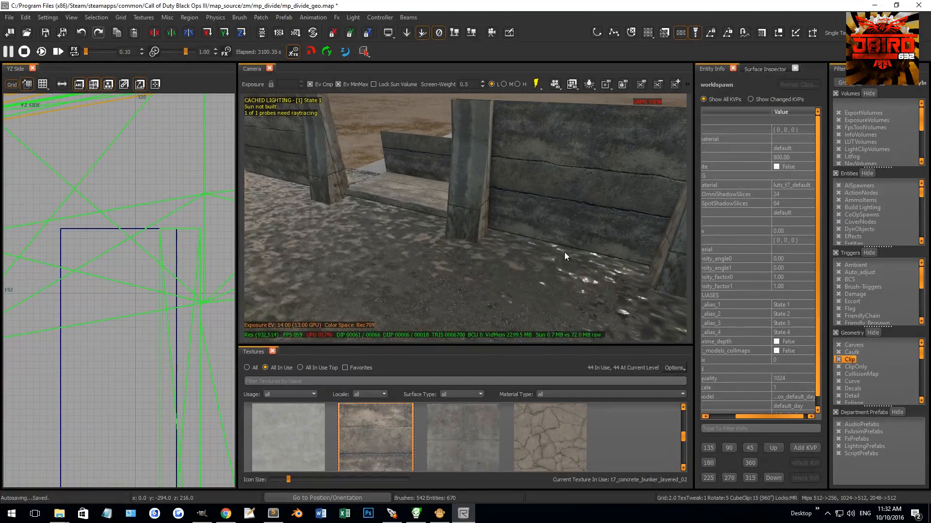
mouse_move(535, 173)
right_mouse_down()
mouse_move(556, 162)
mouse_move(544, 155)
right_mouse_up()
left_click(481, 173, "shift")
right_click_drag(481, 174, 492, 176)
scroll(170, 281, "down", 6)
key("ctrl+Tab")
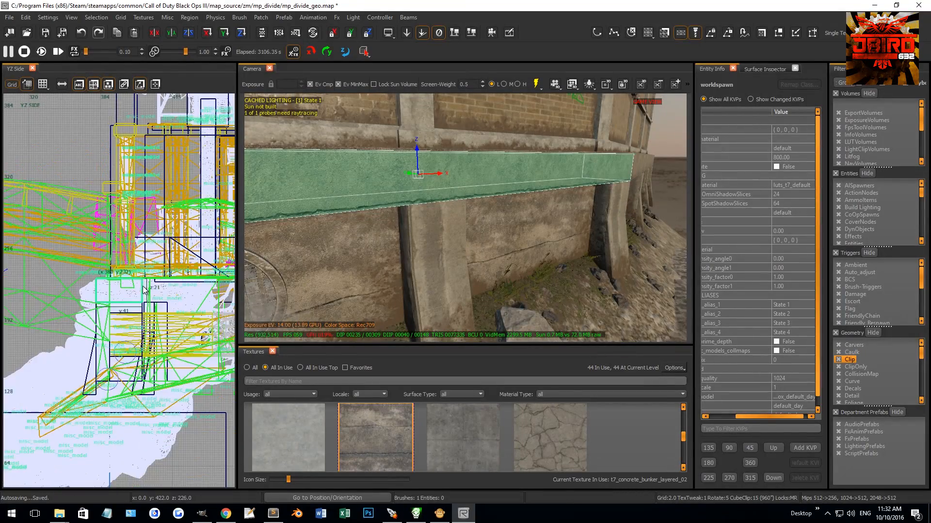
key("ctrl+Tab")
scroll(134, 294, "down", 3)
right_click_drag(135, 297, 152, 260)
scroll(152, 261, "up", 2)
key("4")
key("r")
mouse_move(153, 259)
left_mouse_down()
mouse_move(174, 254)
mouse_move(144, 334)
left_mouse_up()
key("r")
key("5")
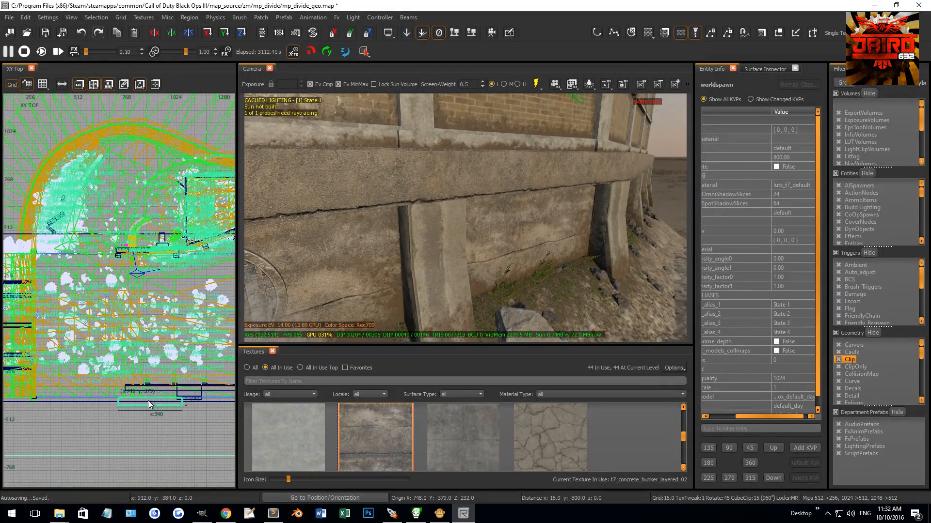
Step: Align the copied beam over the riverbank wall with progressively finer grids, placing its origin at X 792, Y -301
scroll(147, 401, "up", 4)
left_click_drag(121, 397, 127, 364)
mouse_move(315, 232)
right_mouse_down()
mouse_move(334, 233)
mouse_move(315, 231)
right_mouse_up()
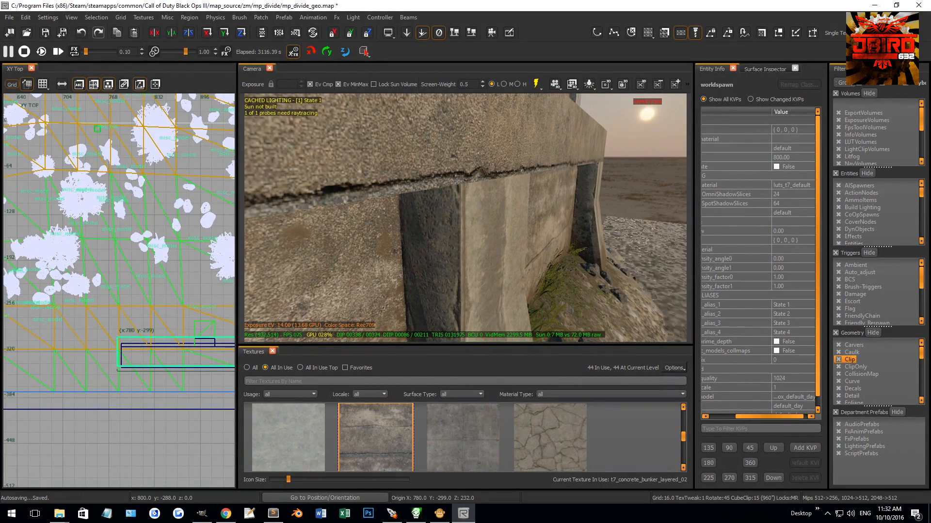
scroll(206, 345, "up", 6)
key("3")
left_click_drag(149, 301, 168, 249)
scroll(188, 301, "up", 6)
key("1")
left_click_drag(188, 300, 193, 272)
scroll(174, 305, "down", 11)
scroll(105, 295, "up", 8)
key("0")
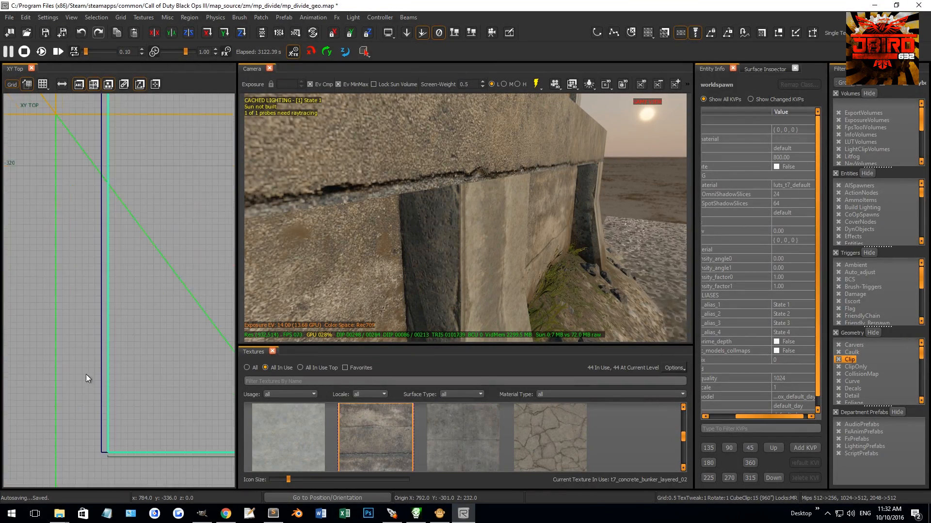
Step: Stretch the copied beam to a length of 590.5 units so both ends line up with the riverbank wall
scroll(90, 387, "down", 6)
scroll(106, 362, "down", 7)
right_click_drag(179, 362, 63, 359)
scroll(63, 359, "up", 5)
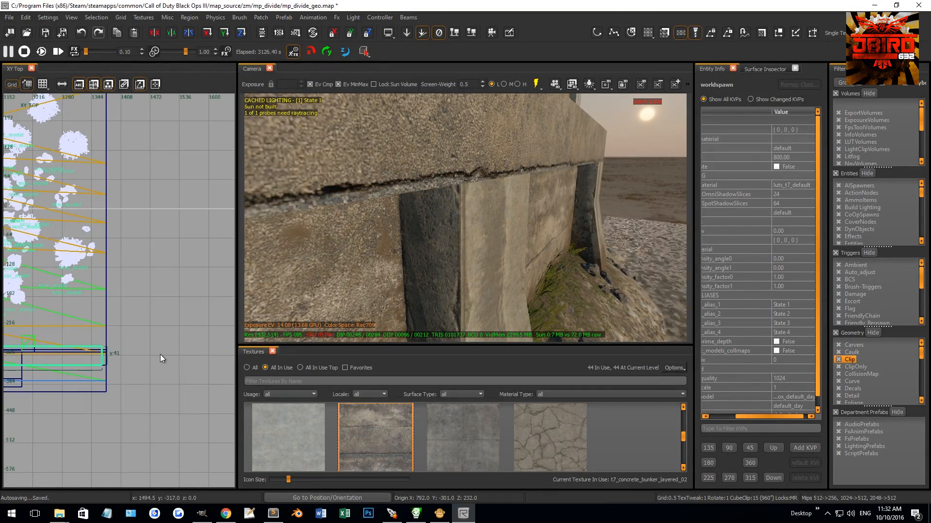
scroll(109, 358, "up", 8)
left_click_drag(86, 352, 110, 351)
scroll(80, 368, "up", 4)
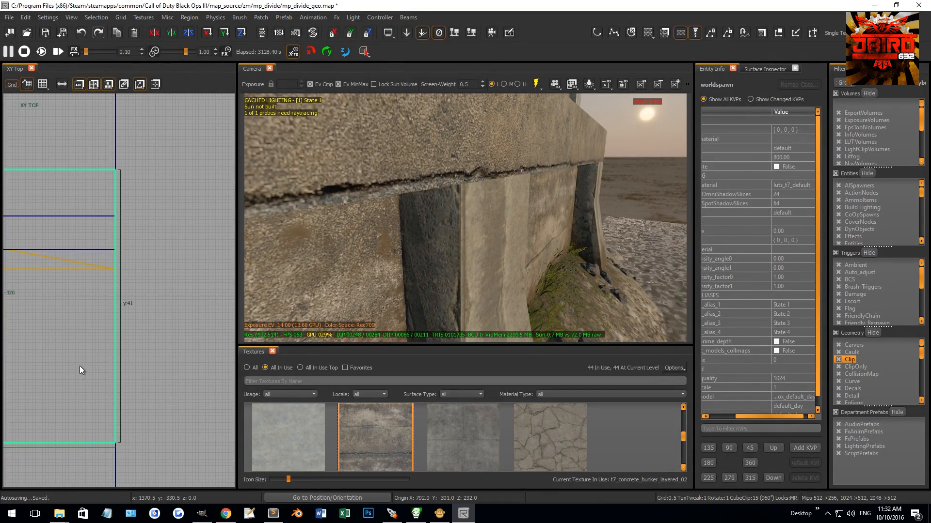
key("f")
key("Escape")
Step: Select the stretched beam and split it vertically at the pillar edge where the wall opening begins
mouse_move(420, 232)
right_mouse_down()
mouse_move(378, 234)
mouse_move(412, 203)
right_mouse_up()
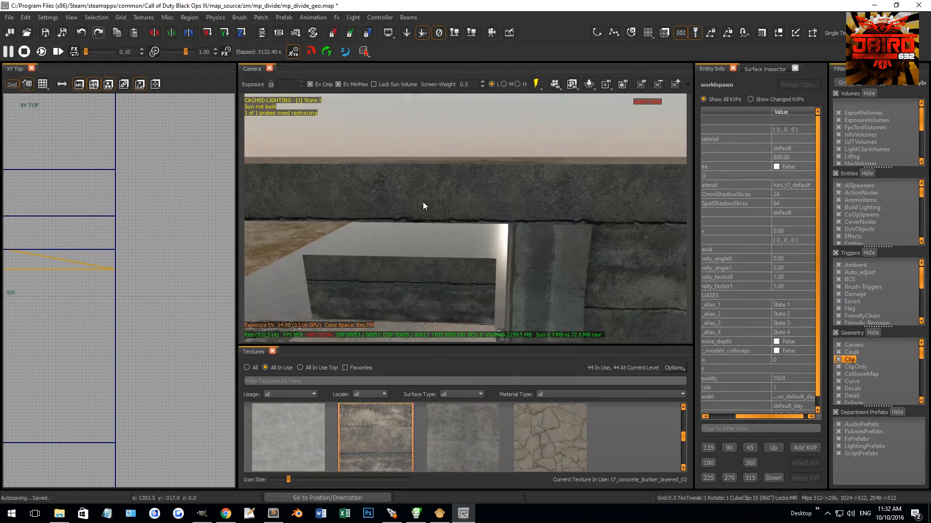
left_click(412, 201, "shift")
scroll(136, 275, "down", 18)
scroll(141, 273, "up", 13)
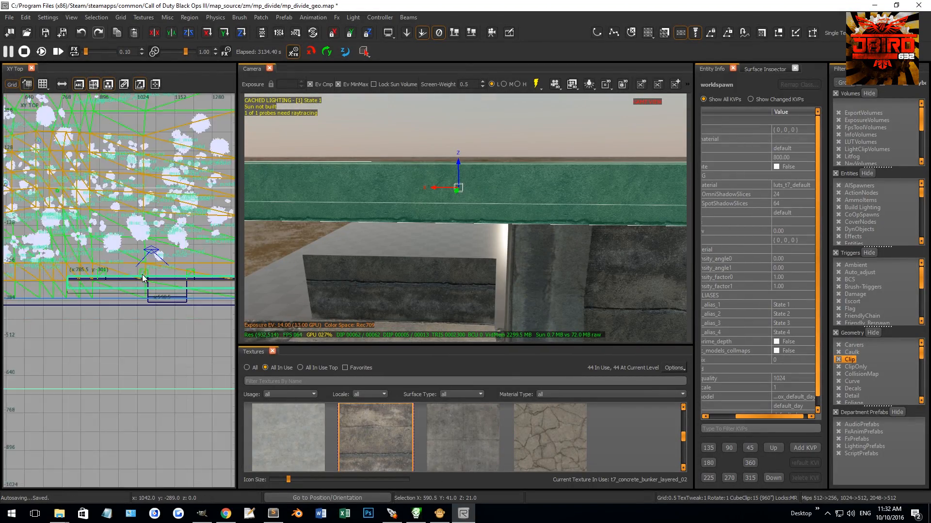
scroll(156, 279, "up", 2)
left_click(159, 258)
left_click(160, 284)
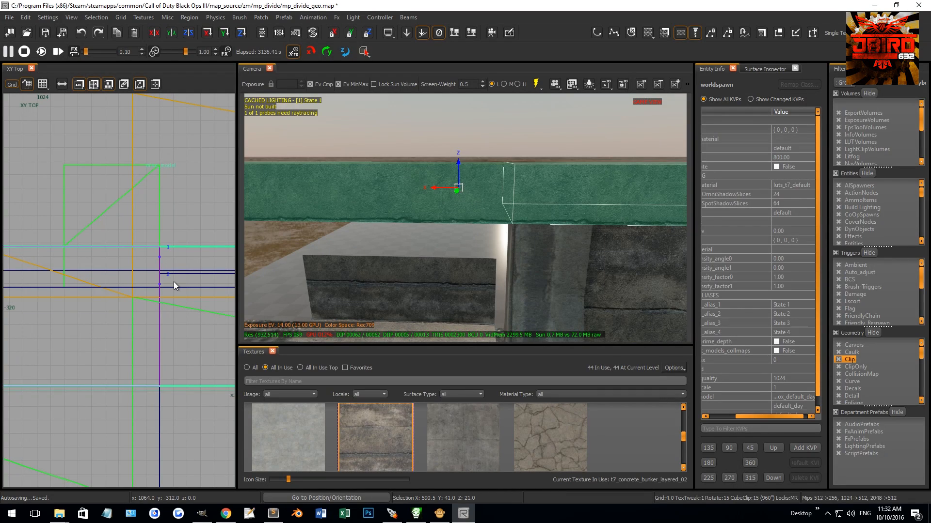
key("Escape")
Step: Pull the near end of the beam's far section back to X 1192, clearing the opening between the pillars
left_click(418, 175, "shift")
scroll(55, 347, "down", 11)
left_click_drag(40, 351, 89, 346)
scroll(89, 345, "up", 10)
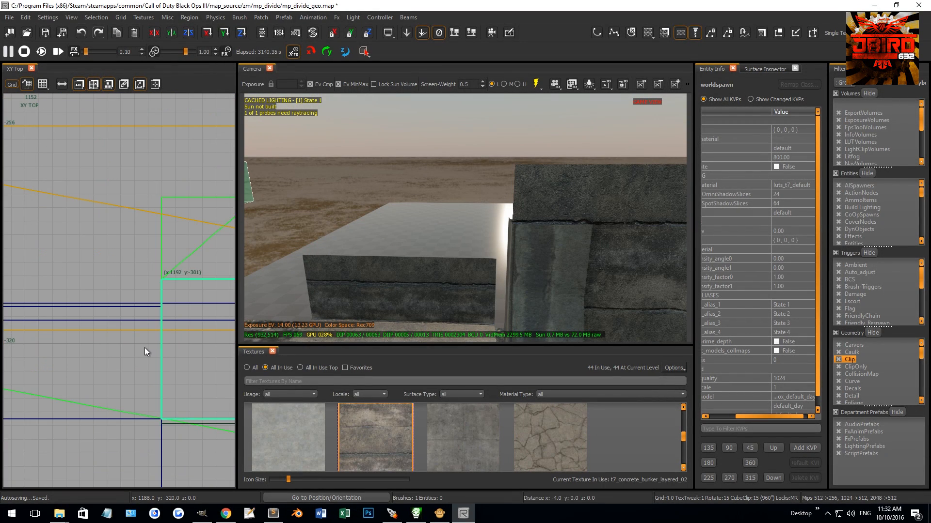
Step: Cut a diagonal mitre across the far beam section's end from the corner at X 1192, Y -301 and delete the offcut
right_click_drag(157, 330, 155, 328)
scroll(114, 266, "up", 4)
key("grave")
scroll(100, 255, "up", 3)
left_click(101, 254)
key("shift+Return")
mouse_move(412, 231)
right_mouse_down("ctrl")
mouse_move(389, 221)
mouse_move(485, 230)
right_mouse_up("ctrl")
left_click(389, 221, "shift")
key("BackSpace")
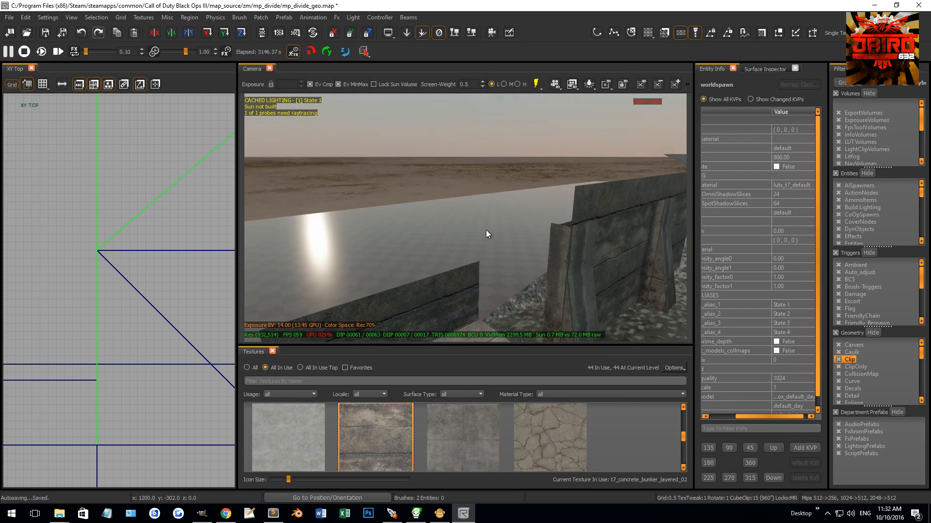
Step: Cut a matching diagonal mitre on the near beam section's end at X 1060, Y -301 and delete the offcut
left_click(558, 215, "shift")
scroll(117, 365, "down", 10)
scroll(112, 373, "up", 6)
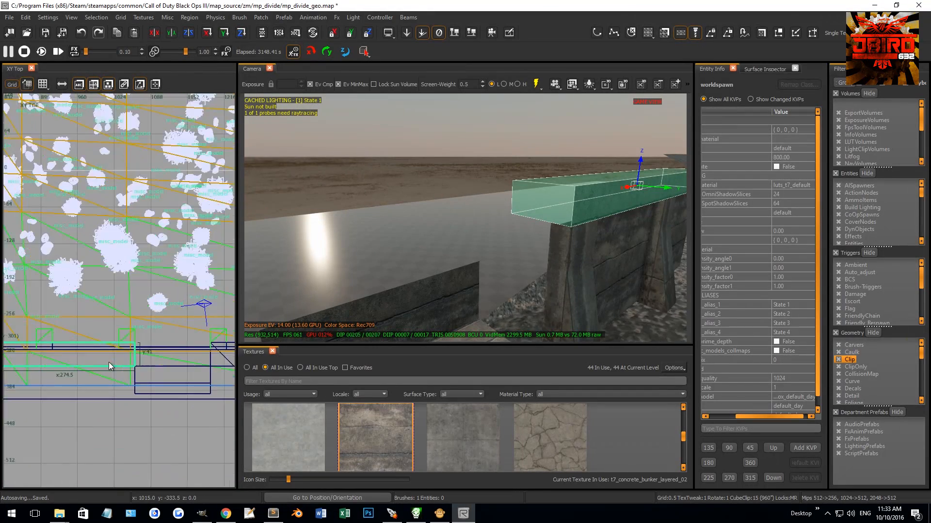
scroll(153, 312, "up", 3)
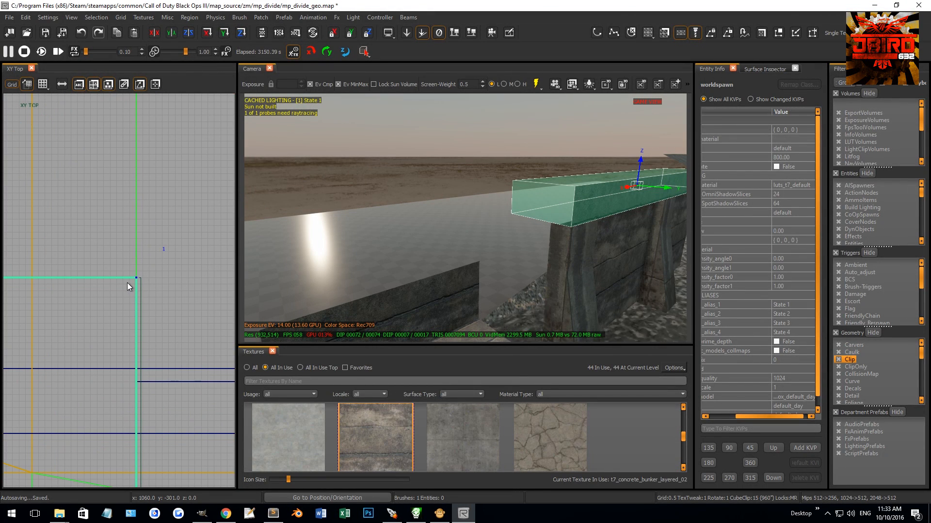
left_click(627, 200, "shift")
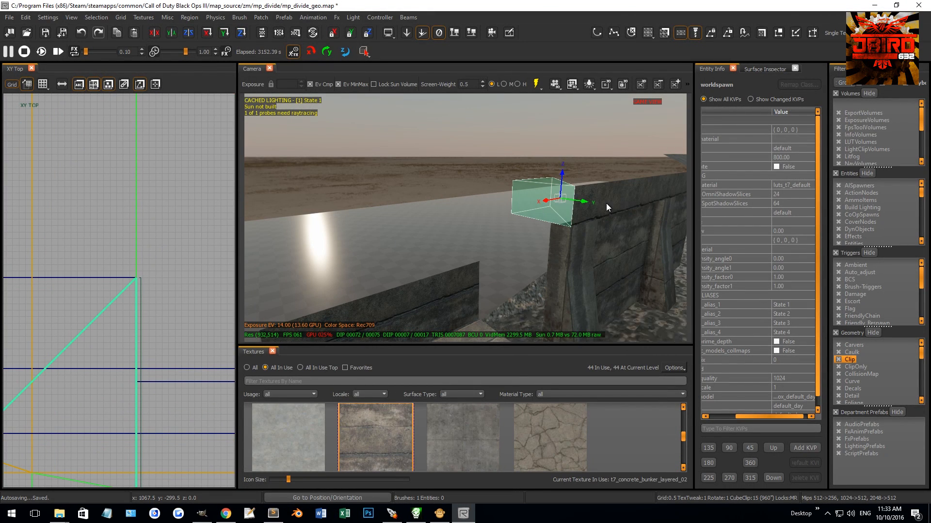
key("BackSpace")
Step: Duplicate the mitred near beam section and rotate the copy 90 degrees so it runs perpendicular to the wall
left_click(607, 191, "shift")
scroll(81, 332, "down", 14)
scroll(148, 347, "down", 8)
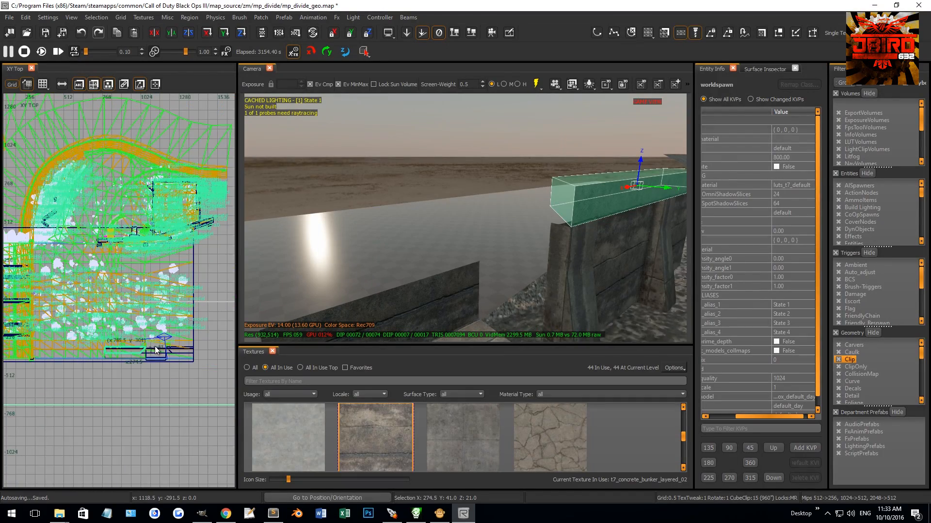
scroll(137, 353, "up", 8)
key("1")
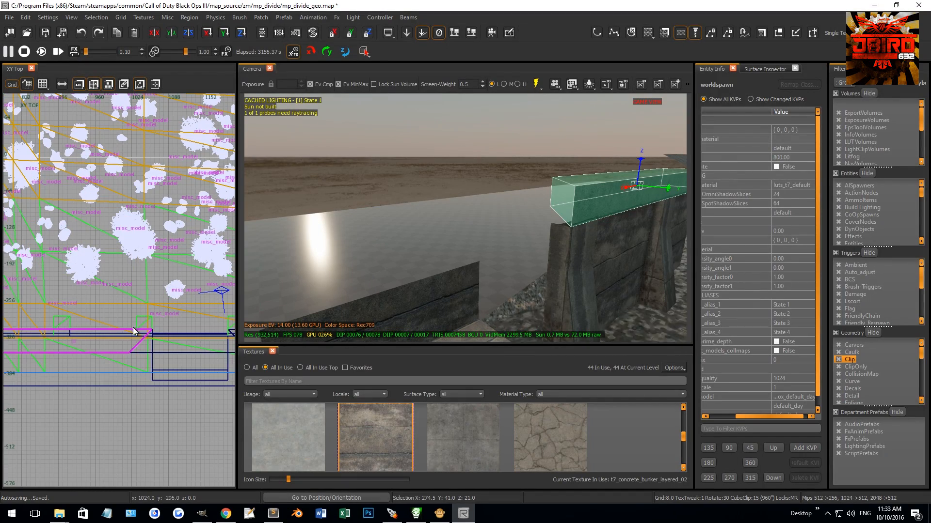
key("alt+z")
mouse_move(75, 271)
left_mouse_down()
mouse_move(136, 354)
mouse_move(124, 440)
left_mouse_up()
scroll(131, 354, "up", 14)
key("[")
mouse_move(145, 28)
left_click(235, 28)
Step: Fit the rotated beam's edge against the mitred corner, placing its origin at X 1019, Y -301 with a length of 315.5 units
mouse_move(113, 418)
right_mouse_down()
mouse_move(113, 394)
mouse_move(136, 355)
mouse_move(99, 395)
right_mouse_up()
scroll(136, 354, "up", 5)
scroll(163, 377, "down", 11)
scroll(144, 380, "up", 4)
key("e")
mouse_move(194, 410)
left_mouse_down()
mouse_move(208, 315)
mouse_move(196, 235)
left_mouse_up()
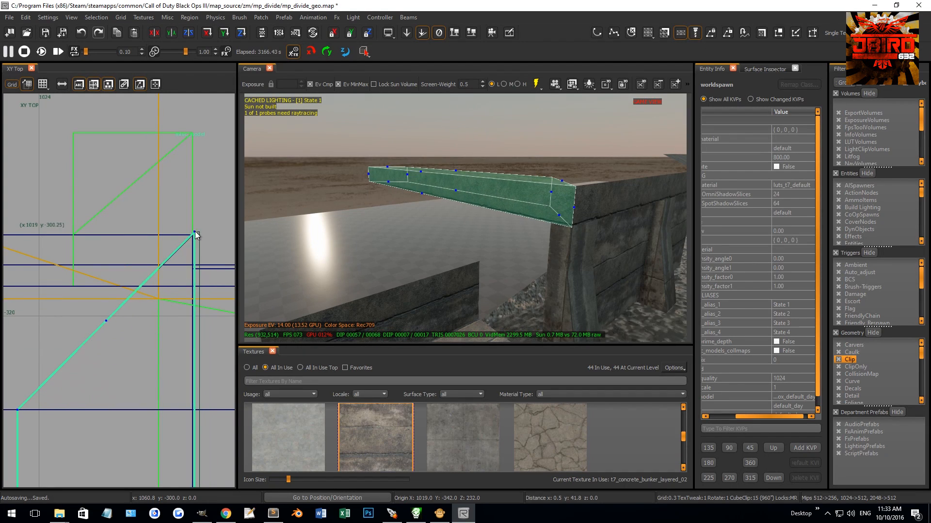
scroll(191, 239, "up", 3)
left_click_drag(188, 239, 194, 235)
key("Escape")
right_click_drag(442, 209, 463, 208)
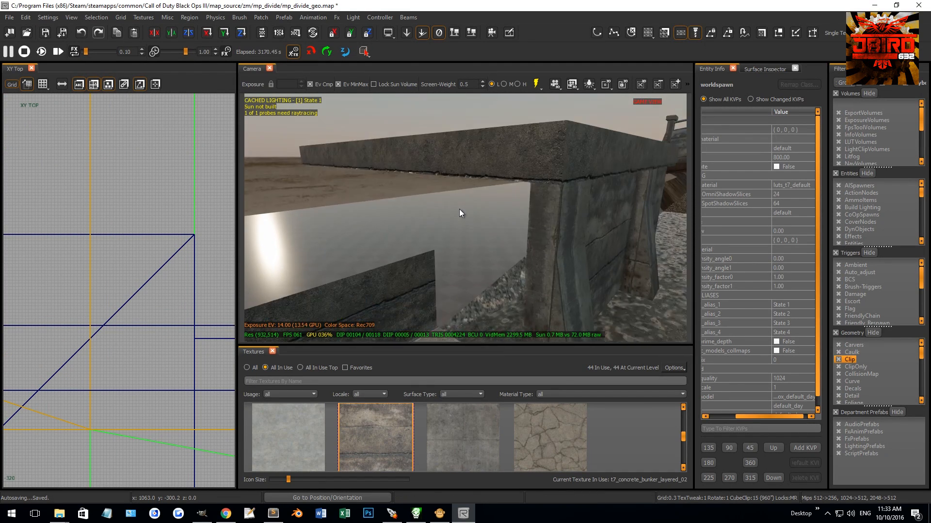
left_click(467, 178, "shift")
scroll(146, 304, "down", 5)
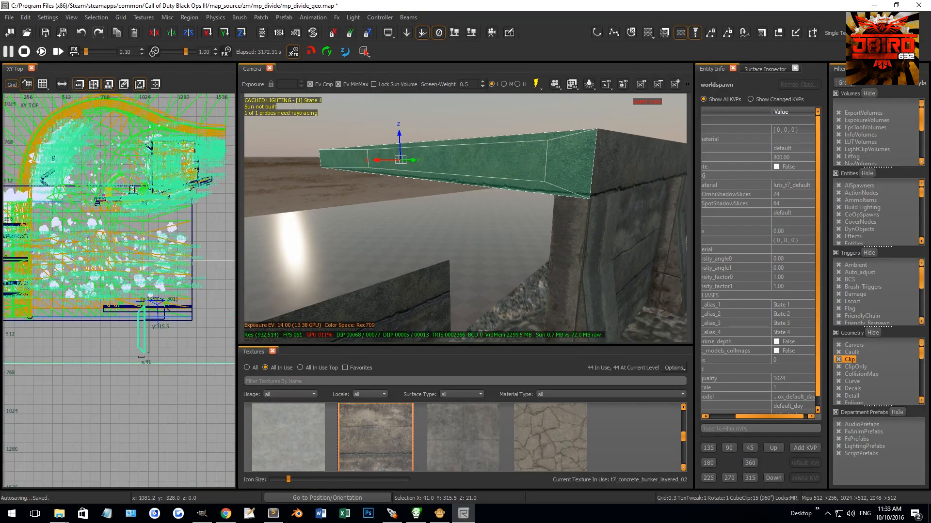
scroll(154, 287, "up", 4)
key("Escape")
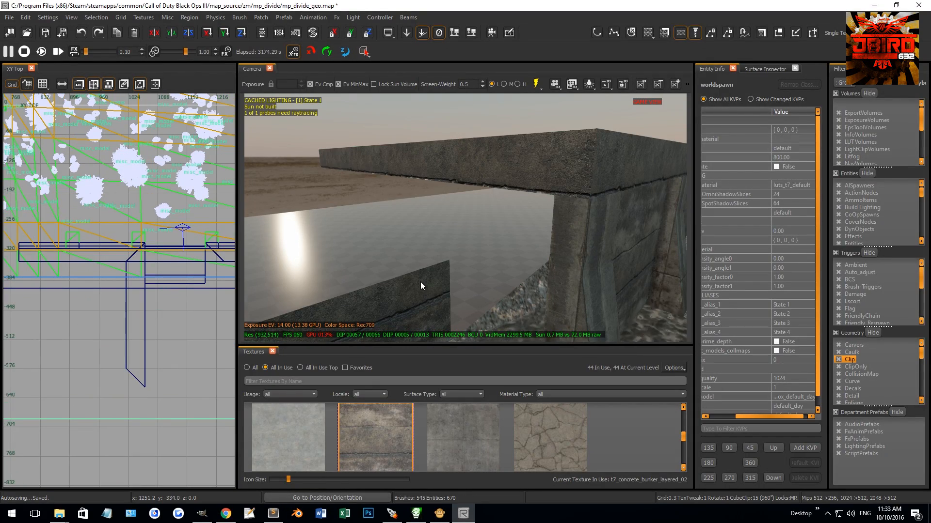
Step: Raise the top of the recessed opening's back wall in the front view to the underside of the beams
left_click(421, 281, "shift")
key("ctrl+Tab")
scroll(107, 256, "up", 2)
key("3")
mouse_move(130, 245)
left_mouse_down()
mouse_move(139, 178)
mouse_move(167, 204)
left_mouse_up()
scroll(174, 213, "up", 4)
key("1")
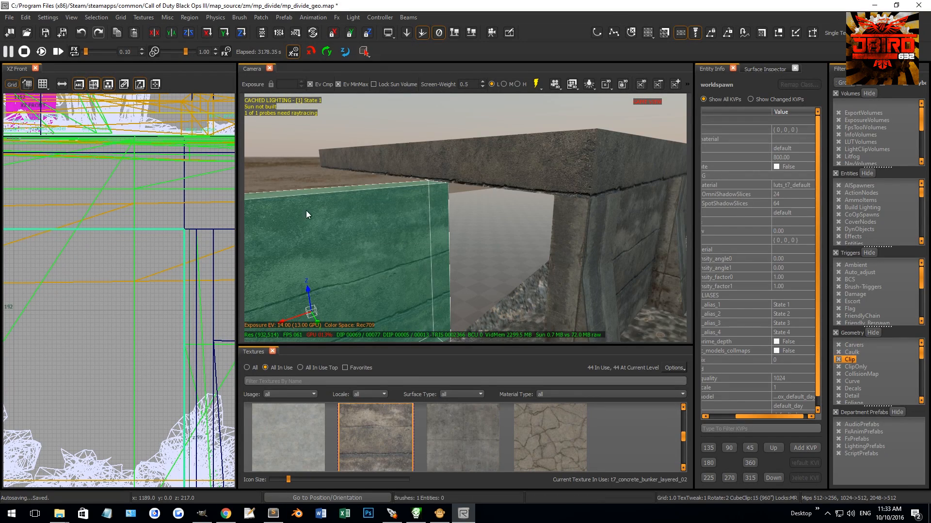
key("Escape")
Step: Examine the perpendicular beam's fit against the corner pillar and back wall from the top view and several camera angles
left_click(452, 165, "shift")
scroll(153, 287, "down", 9)
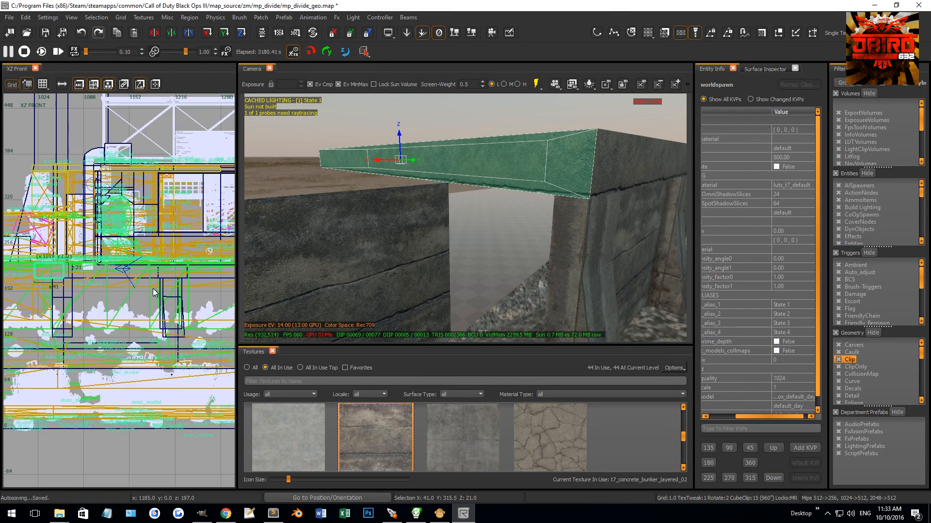
key("ctrl+Tab")
key("ctrl+Tab")
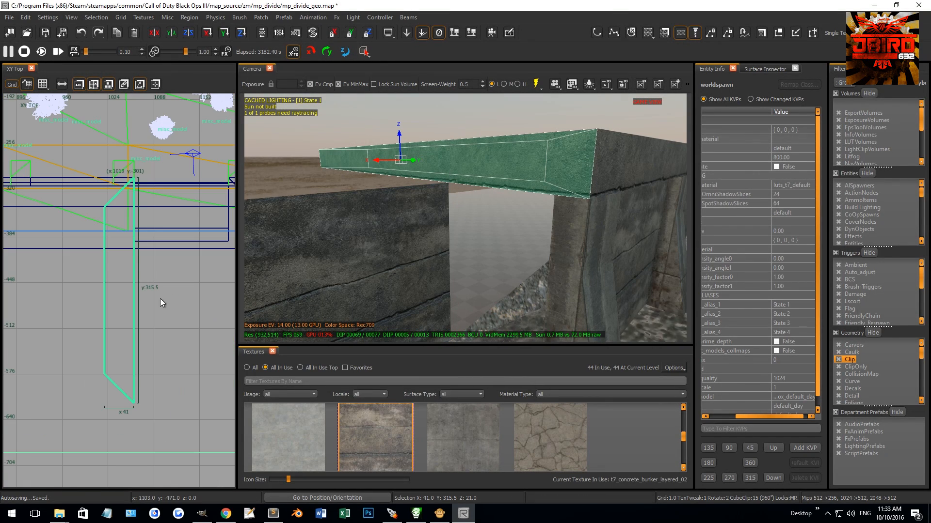
scroll(130, 243, "up", 5)
left_click(358, 236, "shift")
left_click(358, 237, "shift")
scroll(139, 208, "up", 7)
key("[")
scroll(147, 184, "up", 9)
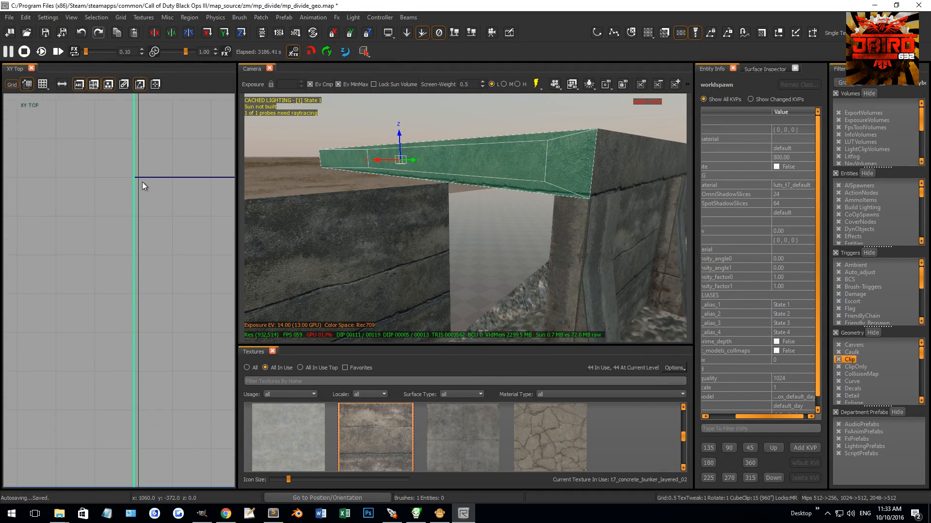
right_click_drag(310, 192, 349, 192)
mouse_move(364, 191)
right_mouse_down()
mouse_move(335, 194)
mouse_move(351, 180)
right_mouse_up()
mouse_move(313, 202)
right_mouse_down()
mouse_move(345, 204)
mouse_move(313, 202)
right_mouse_up()
right_click_drag(451, 226, 460, 180)
scroll(88, 326, "down", 10)
right_click_drag(470, 230, 493, 226)
Step: Examine how the near beam section lines up with the wall section beneath it in the top view
key("Escape")
left_click(565, 185, "shift")
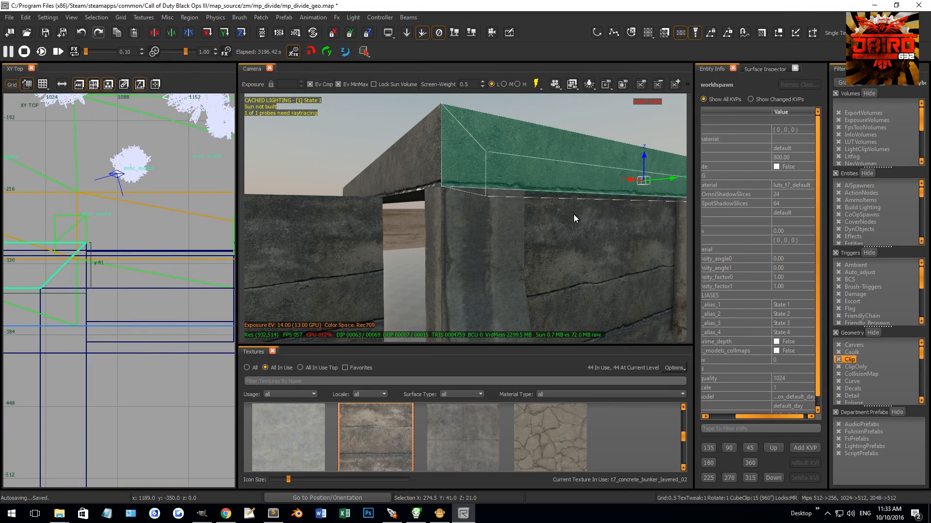
left_click(573, 214, "shift")
scroll(116, 298, "up", 6)
scroll(196, 255, "up", 2)
scroll(175, 257, "up", 2)
key("1")
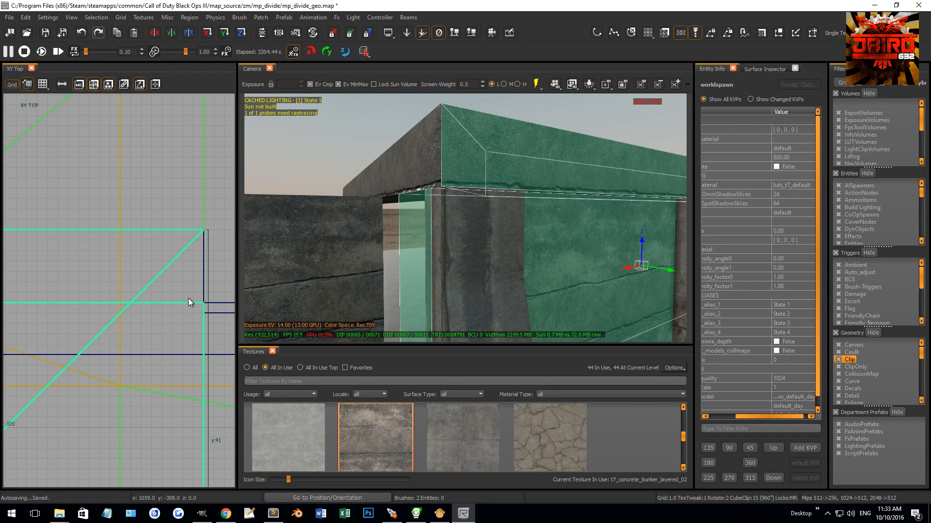
key("Escape")
Step: Cut the perpendicular beam diagonally at the back wall's face, from X 1060, Y -365, and delete the far piece
left_click(386, 177, "shift")
scroll(118, 322, "down", 12)
right_click_drag(137, 338, 134, 279)
scroll(118, 285, "up", 8)
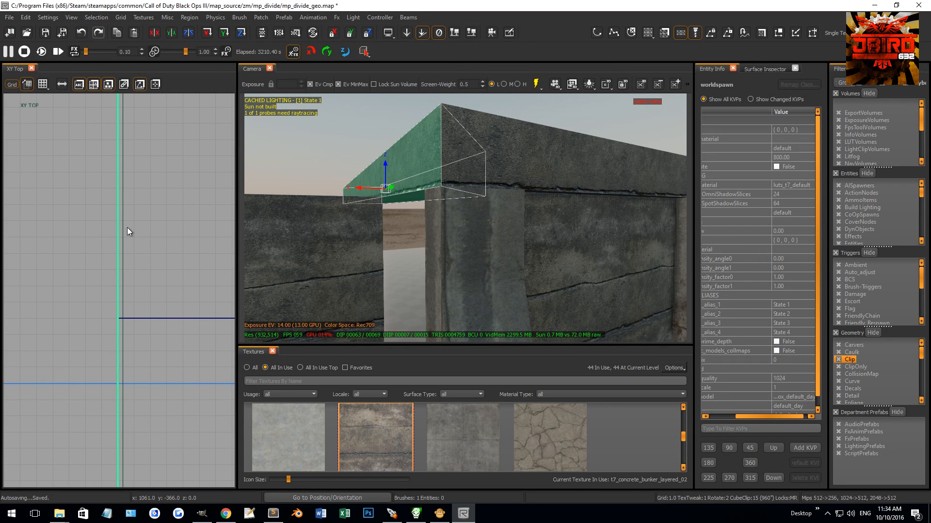
left_click(101, 220)
key("shift+Return")
left_click(427, 173, "shift")
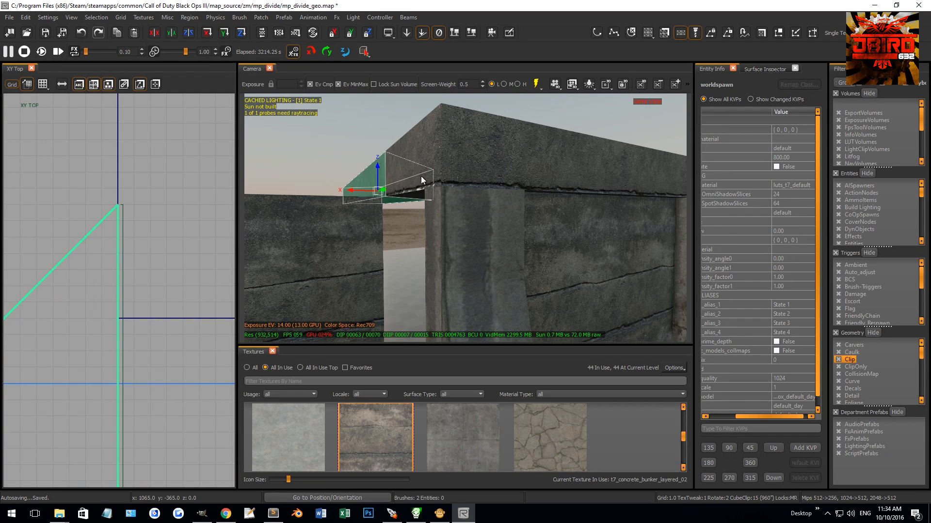
key("BackSpace")
Step: Duplicate the short return beam, rotate the copy 90 degrees and place its inner corner at X 1060, Y -365
left_click(421, 175, "shift")
scroll(107, 319, "down", 12)
key("4")
key("r")
left_click_drag(101, 333, 129, 308)
key("r")
key("grave")
mouse_move(59, 280)
left_mouse_down()
mouse_move(150, 319)
mouse_move(88, 285)
left_mouse_up()
scroll(115, 311, "up", 3)
scroll(101, 313, "up", 3)
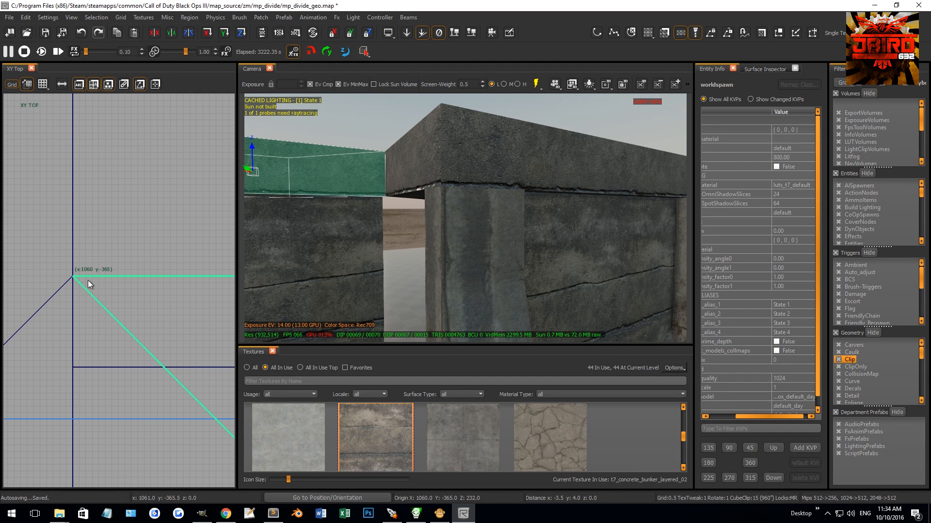
Step: Move the rotated copy's end edge to meet the return beam's mitred corner, making the copy 146 units long
scroll(118, 351, "down", 3)
key("e")
mouse_move(127, 401)
left_mouse_down()
mouse_move(57, 406)
mouse_move(73, 380)
mouse_move(64, 380)
left_mouse_up()
scroll(57, 402, "up", 10)
key("e")
key("Escape")
Step: Extend the back beam's far mitred end until its inner corner lines up with the opening's other side at X 1192
right_click_drag(270, 283, 257, 301)
mouse_move(465, 208)
right_mouse_down()
mouse_move(434, 211)
mouse_move(425, 199)
right_mouse_up()
left_click(425, 200, "shift")
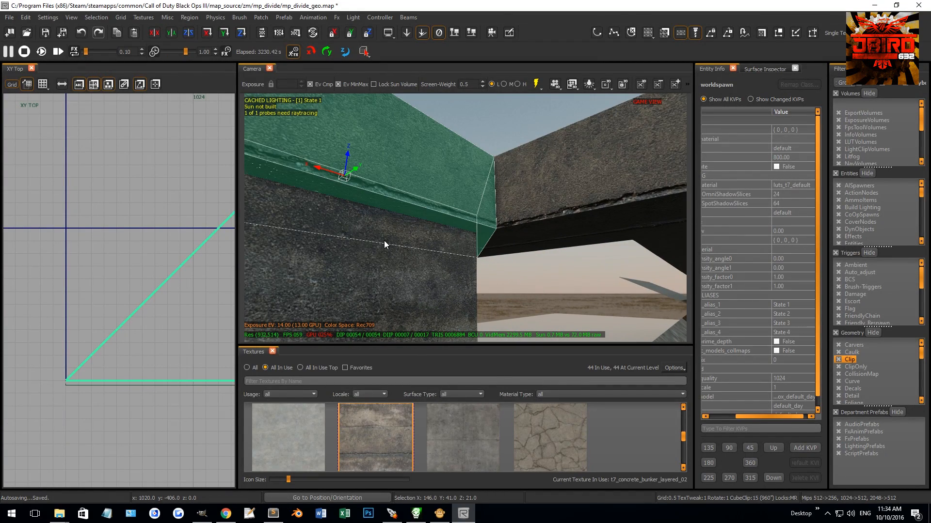
scroll(99, 308, "down", 16)
right_click_drag(113, 312, 23, 331)
scroll(109, 316, "up", 3)
key("3")
left_click_drag(103, 315, 170, 322)
scroll(122, 304, "up", 3)
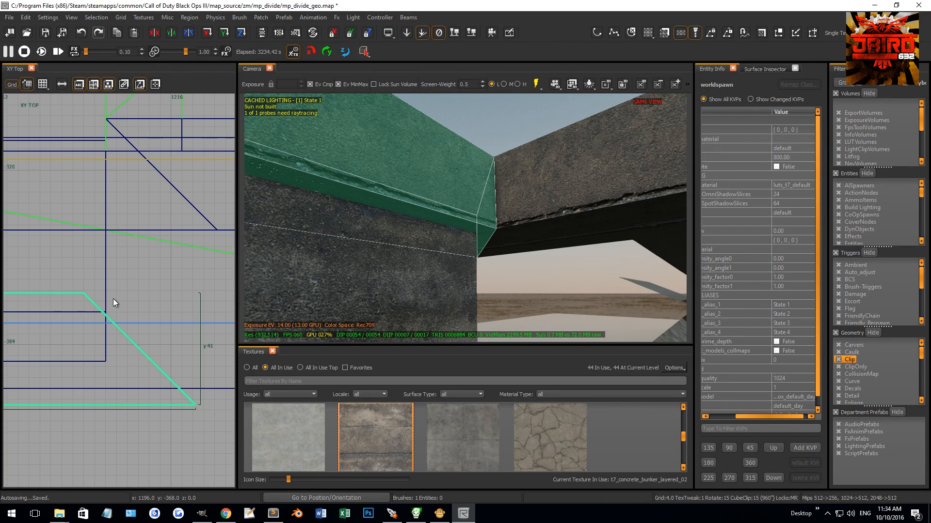
right_click_drag(117, 301, 120, 302)
left_click_drag(139, 301, 155, 302)
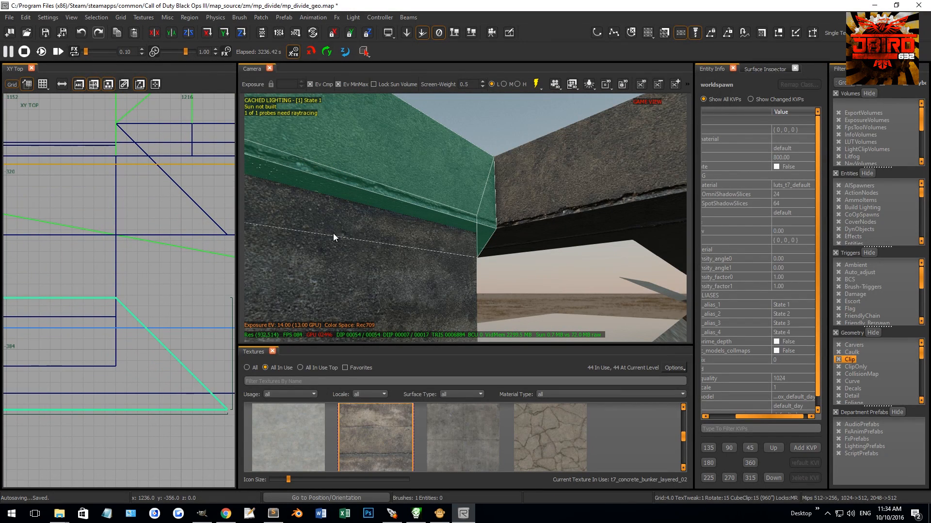
key("Escape")
Step: Duplicate the short return beam, flip the copy along X and fit it at the opening's opposite side at X 1192
right_click_drag(287, 250, 281, 250)
mouse_move(430, 217)
right_mouse_down()
mouse_move(435, 203)
mouse_move(523, 161)
right_mouse_up()
left_click(522, 161, "shift")
scroll(132, 246, "down", 5)
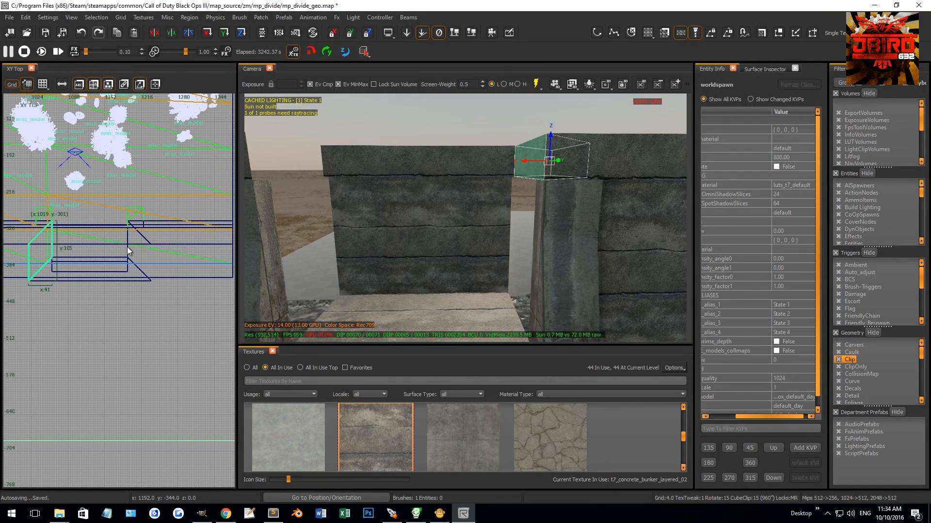
left_click(96, 17)
mouse_move(117, 113)
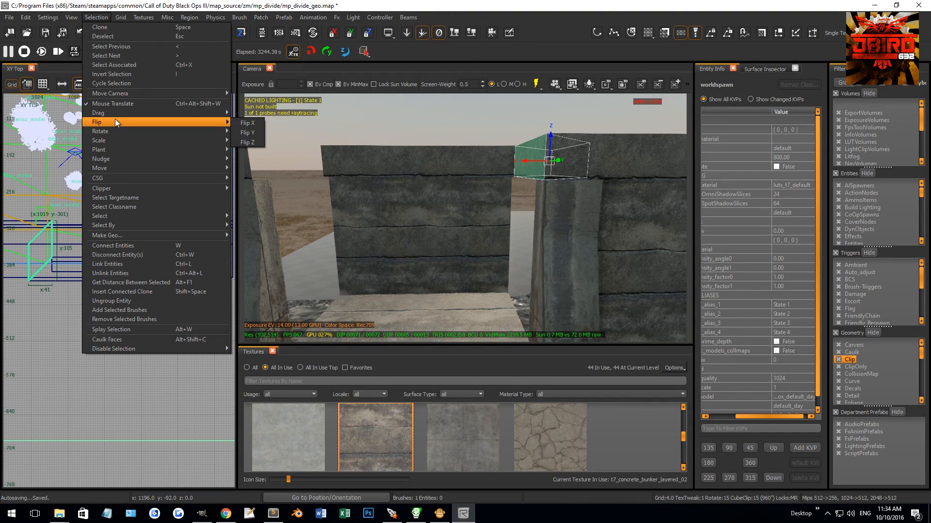
left_click(257, 123)
left_click_drag(35, 251, 131, 251)
key("1")
scroll(129, 225, "up", 8)
left_click_drag(125, 218, 138, 218)
key("Escape")
Step: Deepen the wall section on the X 1192 side of the opening so it reaches the back wall's rear face
mouse_move(339, 189)
right_mouse_down()
mouse_move(342, 218)
mouse_move(349, 164)
mouse_move(361, 211)
right_mouse_up()
left_click(352, 190, "shift")
key("Escape")
left_click(361, 211, "shift")
scroll(162, 273, "down", 5)
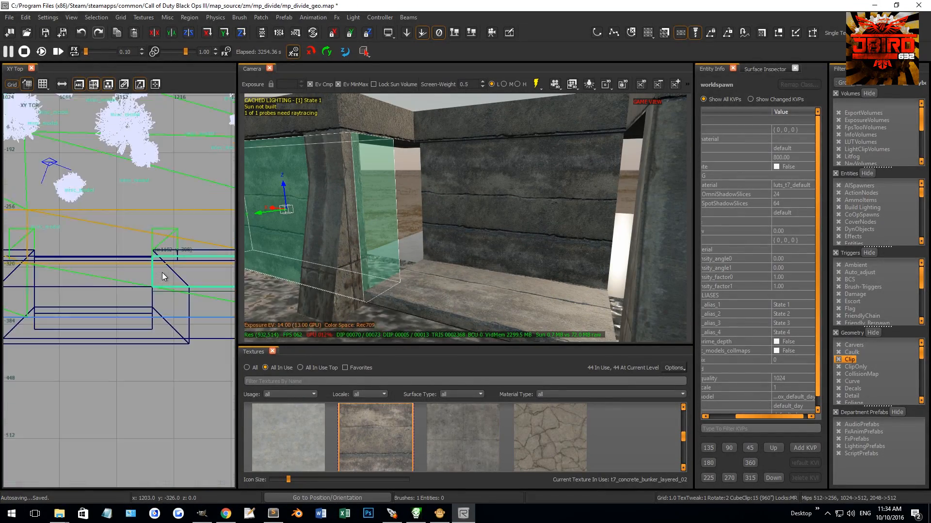
scroll(154, 276, "up", 3)
left_click(471, 227, "shift")
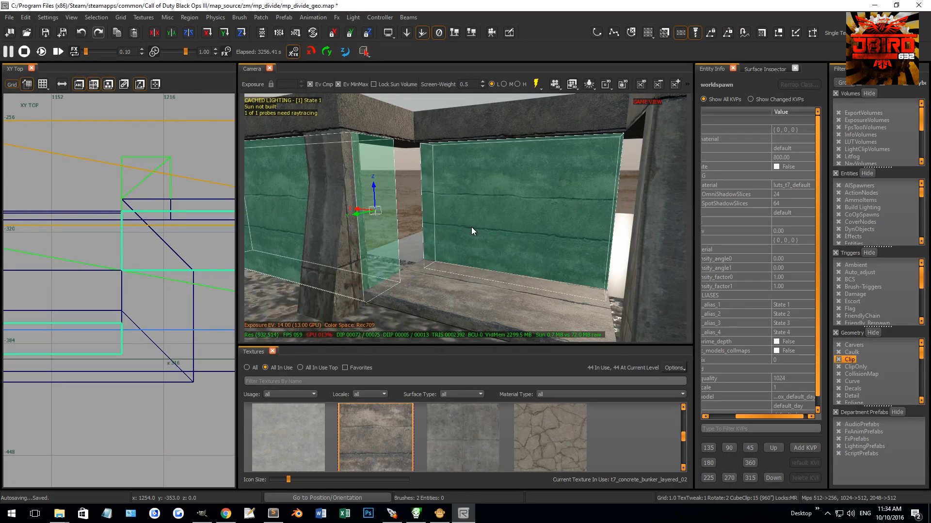
mouse_move(182, 280)
left_mouse_down()
mouse_move(165, 353)
mouse_move(119, 375)
left_mouse_up()
scroll(128, 352, "up", 8)
key("2")
Step: Deepen the wall section on the X 1060 side of the opening to 82 units
right_click_drag(323, 295, 398, 241)
left_click(398, 242, "shift")
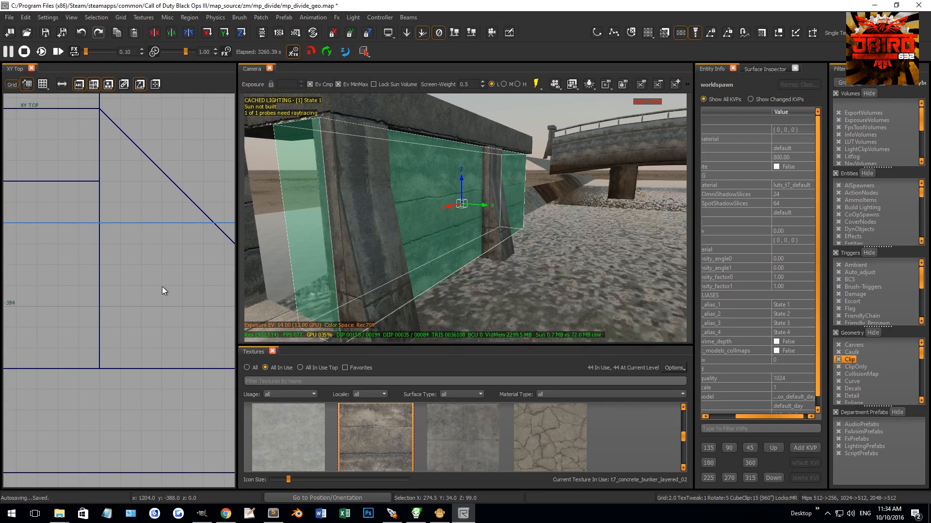
scroll(110, 298, "down", 4)
right_click_drag(110, 299, 186, 295)
scroll(71, 281, "up", 3)
left_click_drag(71, 281, 81, 347)
key("Escape")
Step: Pull the opening-side end of the 82-unit-deep wall section back so the corner pillar stands out from the wall
mouse_move(360, 211)
right_mouse_down()
mouse_move(351, 212)
mouse_move(489, 196)
mouse_move(481, 201)
mouse_move(459, 186)
mouse_move(454, 201)
mouse_move(470, 193)
mouse_move(447, 194)
right_mouse_up()
left_click(351, 211, "ctrl+shift")
left_click(389, 214, "ctrl+shift")
middle_click(439, 205)
key("Escape")
left_click(466, 199)
mouse_move(111, 238)
right_mouse_down()
mouse_move(151, 263)
mouse_move(153, 254)
right_mouse_up()
scroll(161, 217, "up", 7)
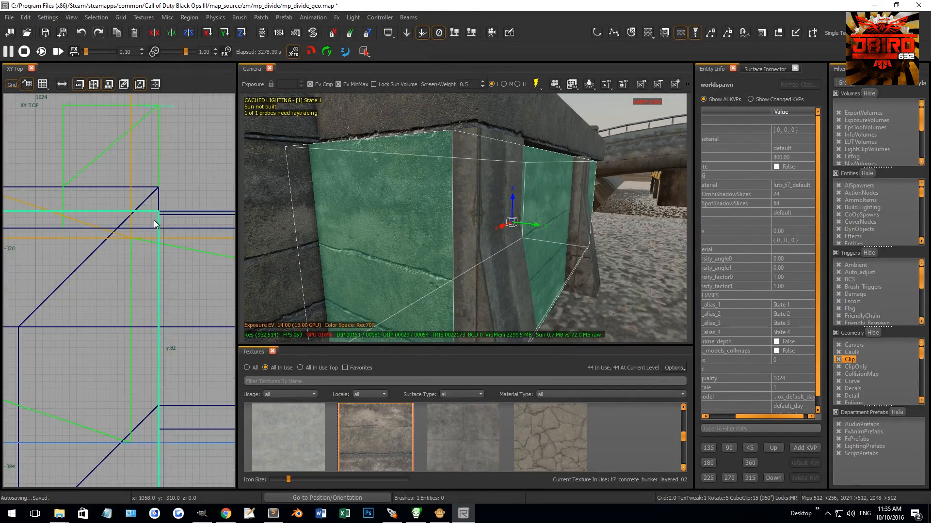
mouse_move(179, 238)
left_mouse_down()
mouse_move(115, 239)
mouse_move(130, 237)
left_mouse_up()
key("Escape")
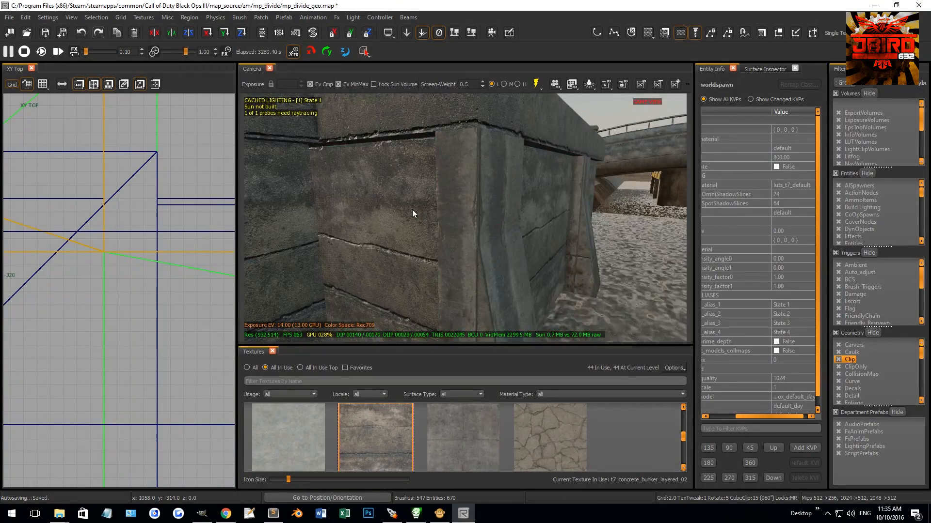
Step: Adjust the end of the wall section beside the recess's corner pillar and refine the grid to 0.5
right_click_drag(412, 209, 347, 211)
left_click(347, 211, "shift")
scroll(182, 264, "down", 7)
right_click_drag(166, 262, 158, 252)
scroll(150, 251, "up", 7)
mouse_move(71, 304)
left_mouse_down()
mouse_move(118, 311)
mouse_move(112, 291)
left_mouse_up()
scroll(137, 300, "up", 3)
key("bracketleft")
key("bracketleft")
key("Escape")
Step: Nudge the corner of the deepened wall section on the X 1060 side of the opening on the 0.5 grid
right_click_drag(349, 238, 383, 230)
left_click(530, 205, "shift")
scroll(133, 258, "down", 12)
right_click_drag(132, 258, 140, 245)
scroll(97, 249, "up", 10)
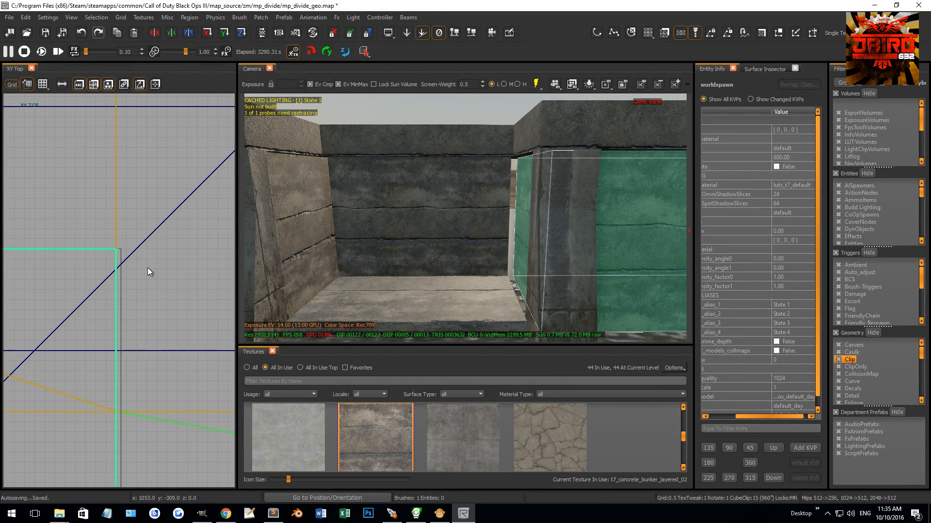
key("Escape")
Step: Extend both ends of the recess's 132-unit back wall so they meet the side wall sections
right_click_drag(376, 232, 396, 214)
left_click(432, 202, "shift")
scroll(183, 284, "down", 9)
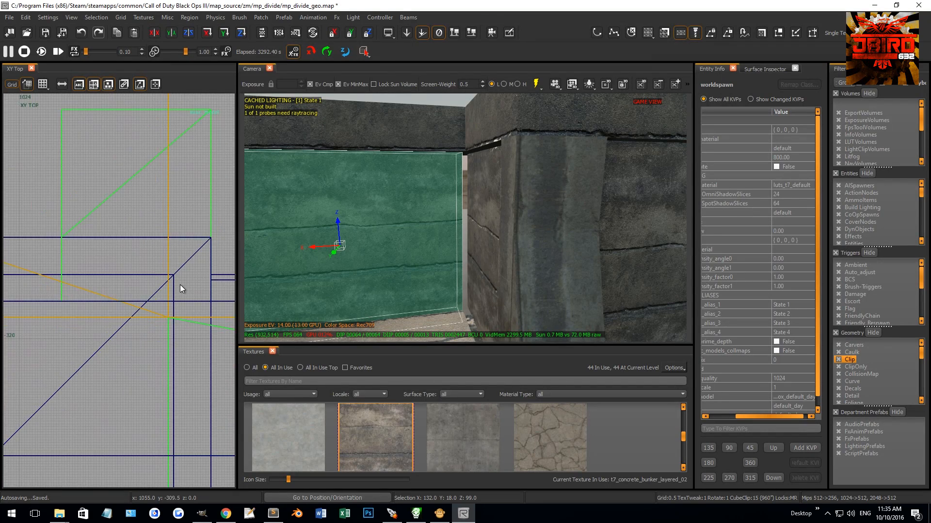
scroll(173, 287, "up", 8)
mouse_move(167, 350)
left_mouse_down()
mouse_move(107, 353)
mouse_move(115, 348)
left_mouse_up()
scroll(116, 349, "down", 7)
right_click_drag(117, 348, 20, 352)
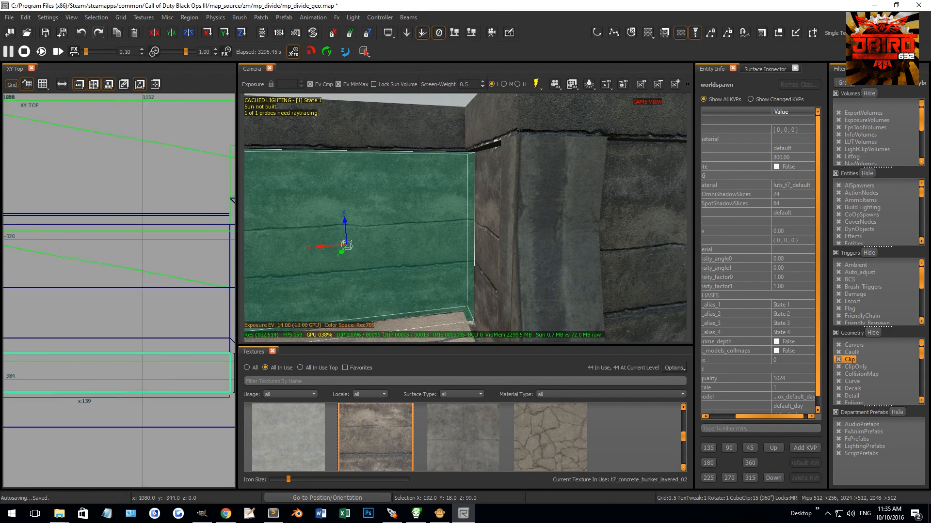
scroll(215, 331, "up", 4)
right_click_drag(134, 311, 202, 306)
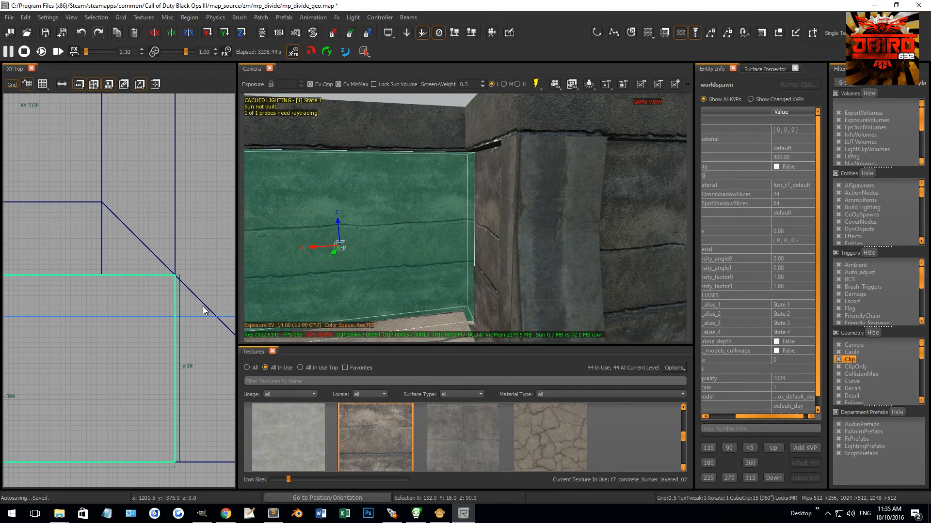
Step: Extend the recess floor slab's edge by about 6.5 units on the X 1060 side to meet the side wall
key("Escape")
right_click_drag(414, 249, 429, 273)
left_click(428, 272, "shift")
scroll(169, 295, "down", 4)
left_click_drag(156, 250, 184, 251)
scroll(137, 255, "down", 3)
scroll(106, 222, "up", 5)
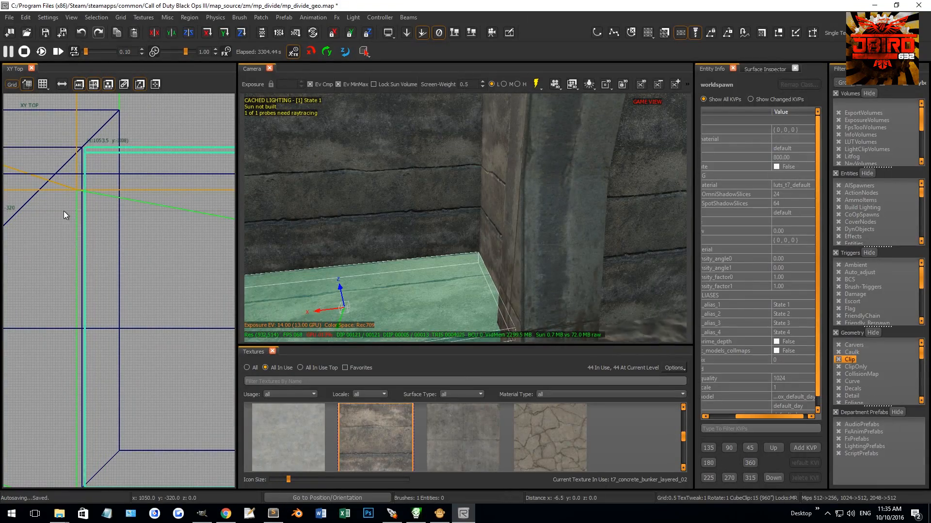
key("Escape")
Step: Match the material of the wall pieces at the recess corner to the adjacent concrete surfaces
right_click_drag(394, 216, 415, 206)
mouse_move(481, 222)
right_mouse_down()
mouse_move(465, 220)
mouse_move(488, 191)
mouse_move(473, 213)
mouse_move(499, 197)
mouse_move(503, 203)
right_mouse_up()
left_click(471, 228, "ctrl+shift")
middle_click(459, 141)
key("Escape")
left_click(498, 197, "shift")
key("Escape")
left_click(502, 204, "ctrl+shift")
middle_click(530, 173)
key("Escape")
right_click_drag(525, 164, 526, 205)
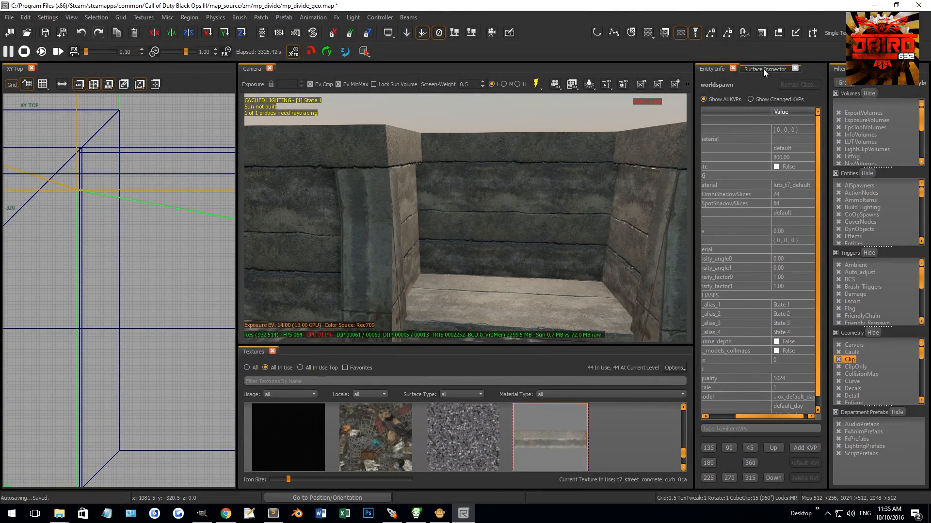
Step: Search the model library for "ladder" and place p7_ladder_metal_secured_128 inside the recess
scroll(763, 71, "down", 2)
left_click(703, 84)
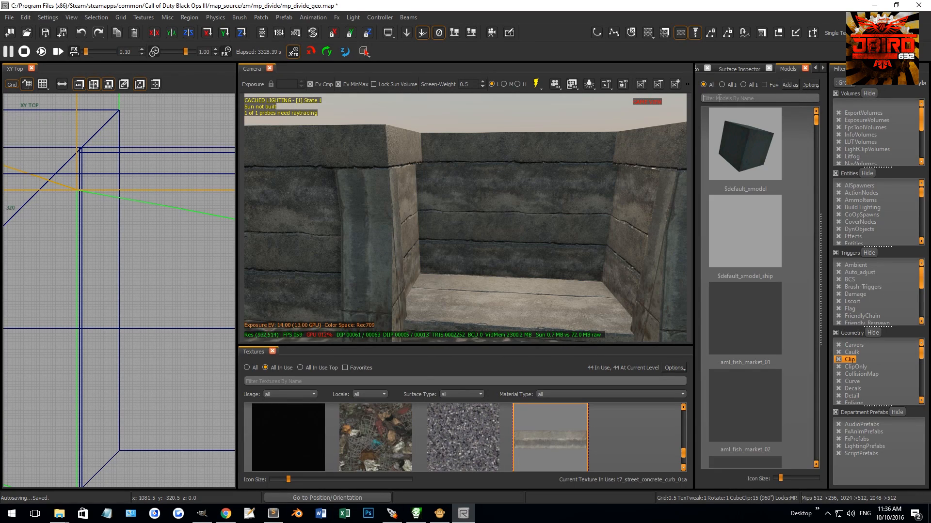
left_click(719, 98)
type("la")
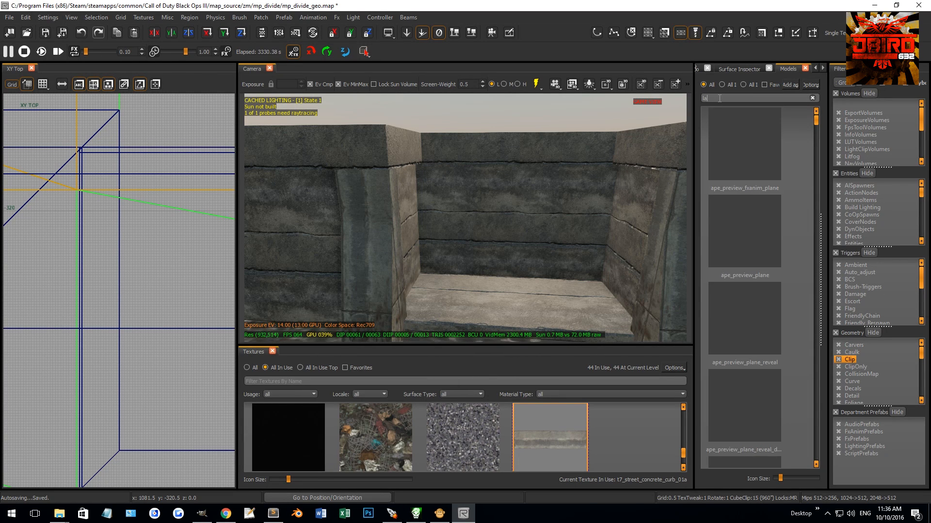
type("dder")
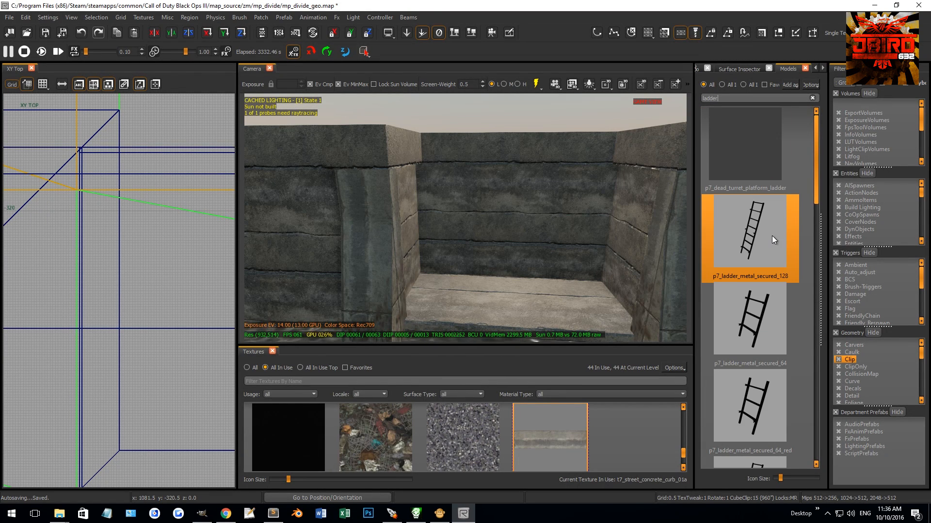
left_click_drag(761, 241, 511, 301)
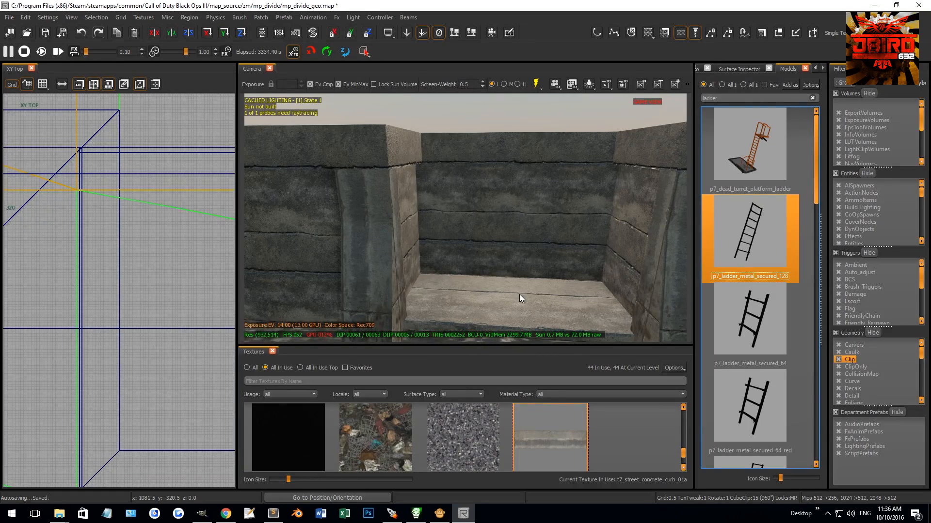
key("Escape")
right_click_drag(543, 266, 549, 259)
Step: Try the p7_dead_turret_platform_ladder model at the recess, inspect it and delete it
left_click(754, 154)
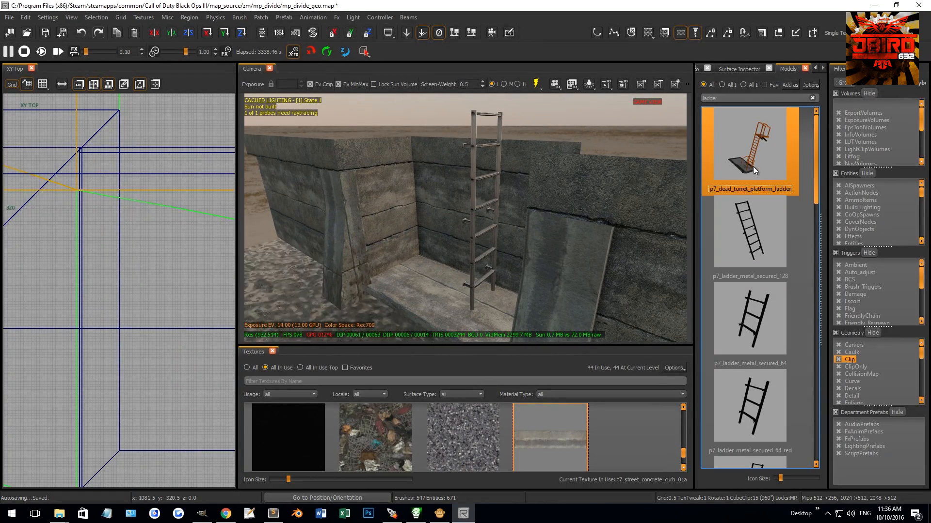
left_click_drag(435, 297, 436, 296)
key("Escape")
right_click_drag(446, 273, 434, 274)
left_click(434, 273, "shift")
mouse_move(434, 273)
left_mouse_down()
mouse_move(447, 289)
mouse_move(451, 270)
left_mouse_up()
key("Escape")
right_click_drag(452, 269, 466, 252)
left_click(492, 186, "shift")
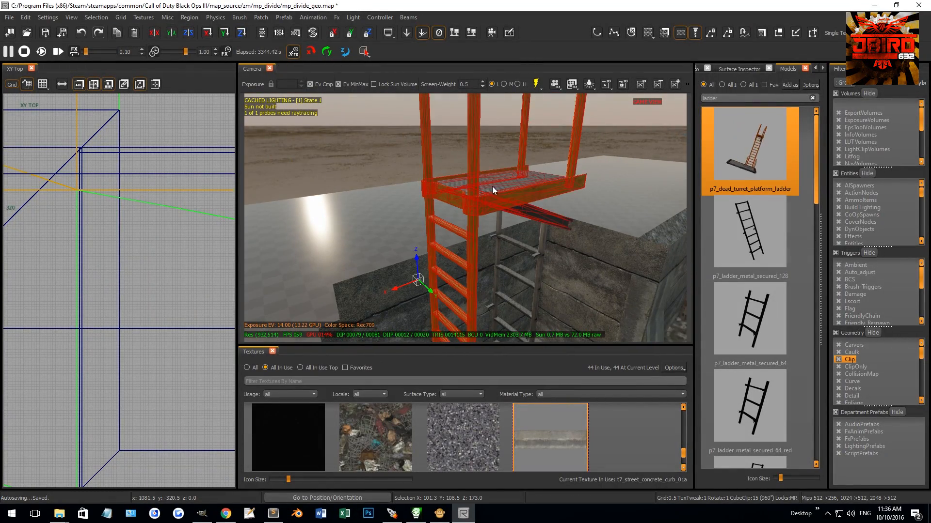
key("BackSpace")
Step: Try a caged p7_ladder_metal_secured_base ladder at the recess and swap it to p7_ladder_metal_secured_base_red
scroll(761, 301, "down", 3)
left_click_drag(751, 234, 586, 290)
key("Escape")
right_click_drag(586, 290, 493, 234)
left_click(496, 227)
left_click(735, 310)
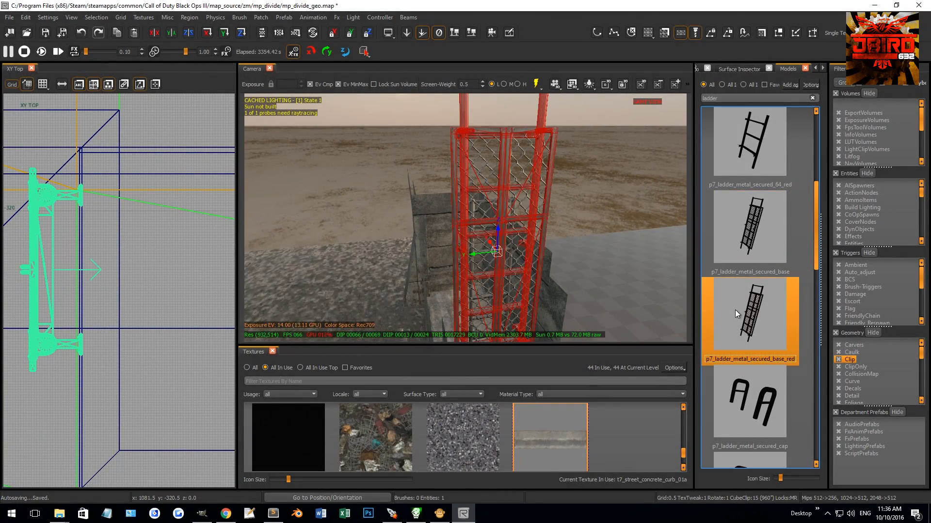
key("Escape")
mouse_move(536, 263)
right_mouse_down()
mouse_move(543, 243)
mouse_move(574, 243)
mouse_move(539, 245)
right_mouse_up()
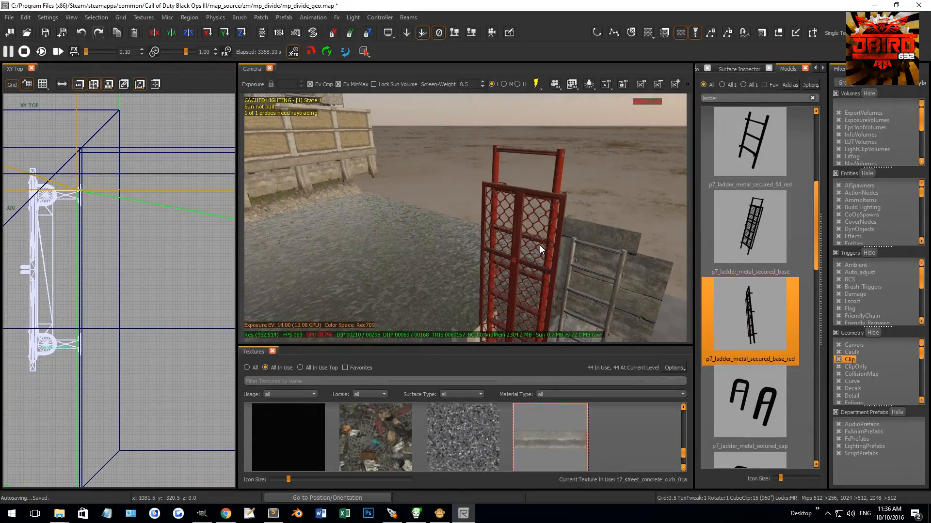
Step: Try the p7_ladder_metal_secured_cap model, undo the change and delete the red caged ladder
left_click(539, 244)
left_click(749, 402)
right_click_drag(576, 304, 582, 318)
left_click(629, 328, "shift")
key("Escape")
key("ctrl+z")
key("BackSpace")
Step: Swap the remaining ladder's model to p7_vld_ladder_01_128 and inspect it against the back wall
right_click_drag(552, 260, 487, 254)
left_click(486, 254, "shift")
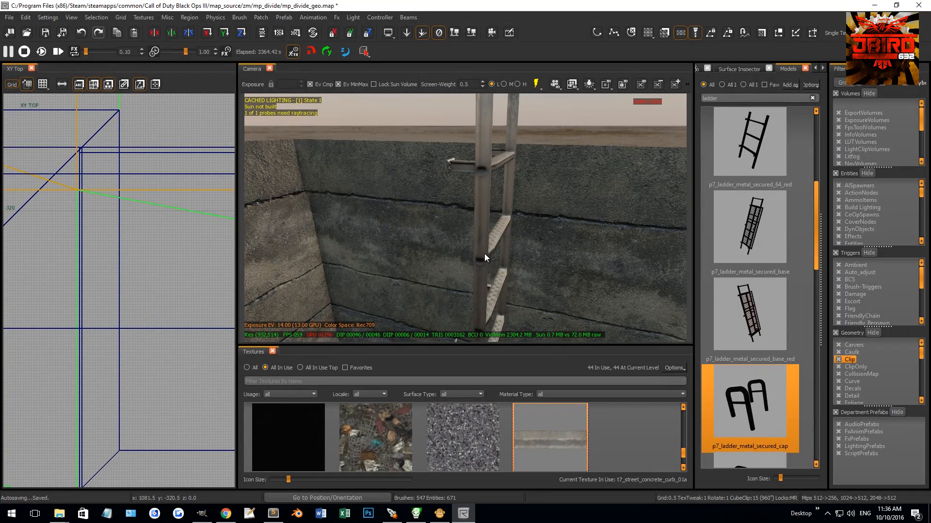
scroll(733, 336, "down", 6)
left_click(762, 326)
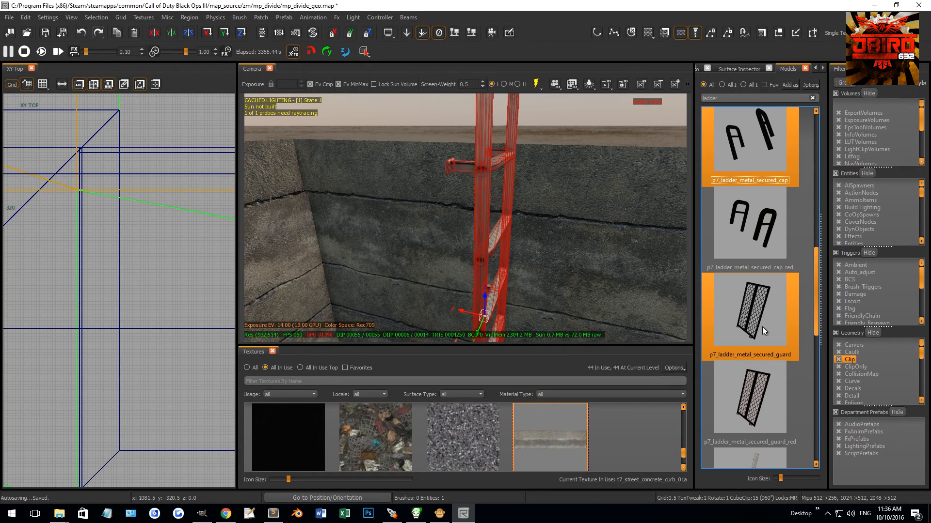
left_click(758, 233)
left_click(746, 379)
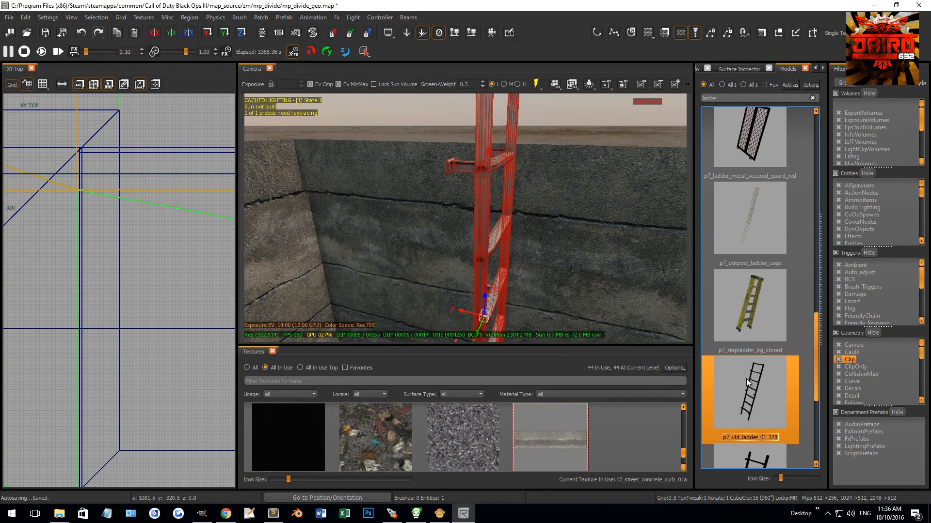
key("Escape")
right_click_drag(596, 296, 528, 257)
left_click(523, 249, "shift")
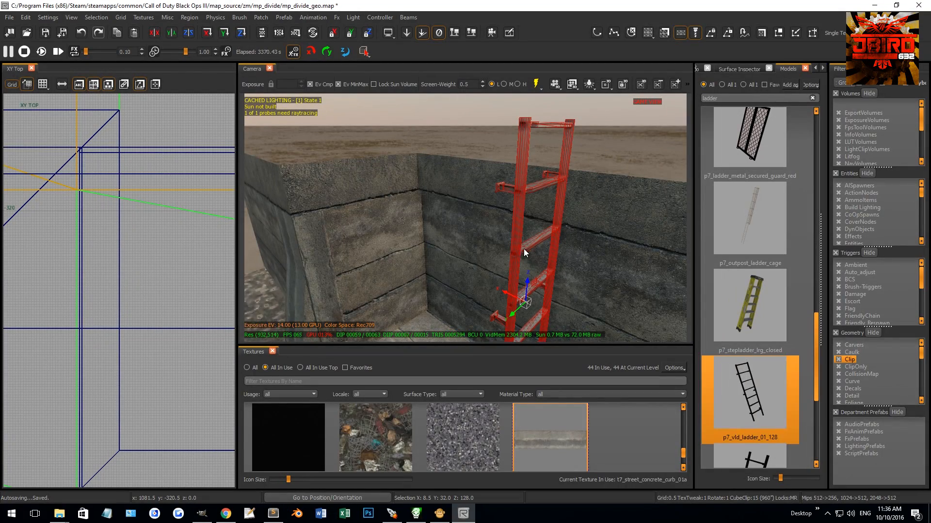
Step: Swap the ladder's model to the shorter p7_vld_ladder_01_64 and inspect it
left_click(752, 461)
key("Escape")
right_click_drag(557, 287, 510, 244)
left_click(510, 245, "shift")
scroll(752, 321, "down", 3)
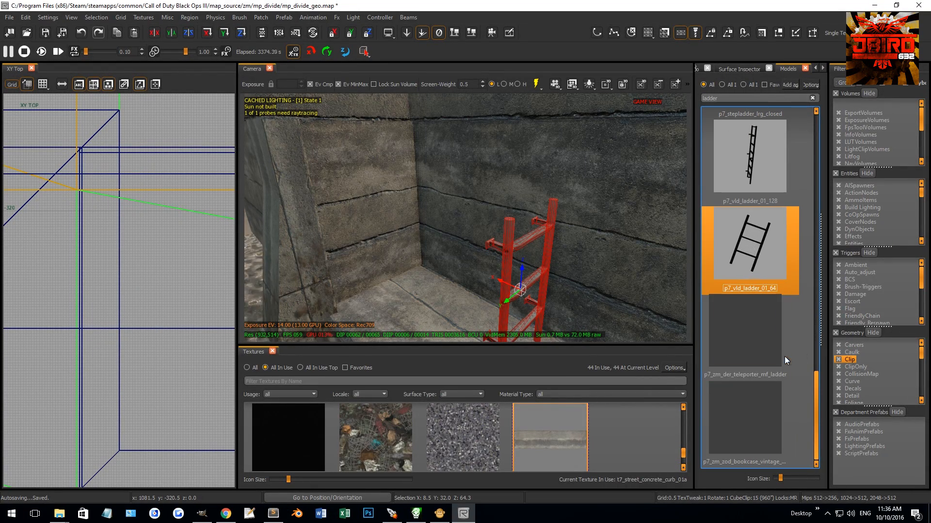
Step: Try the p7_zm_der_teleporter_mf_ladder and vintage bookcase ladder models on the selected ladder
left_click(760, 336)
right_click_drag(572, 242, 543, 230)
left_click(749, 407)
key("Escape")
right_click_drag(576, 300, 487, 246)
left_click(488, 246, "shift")
scroll(775, 316, "down", 3)
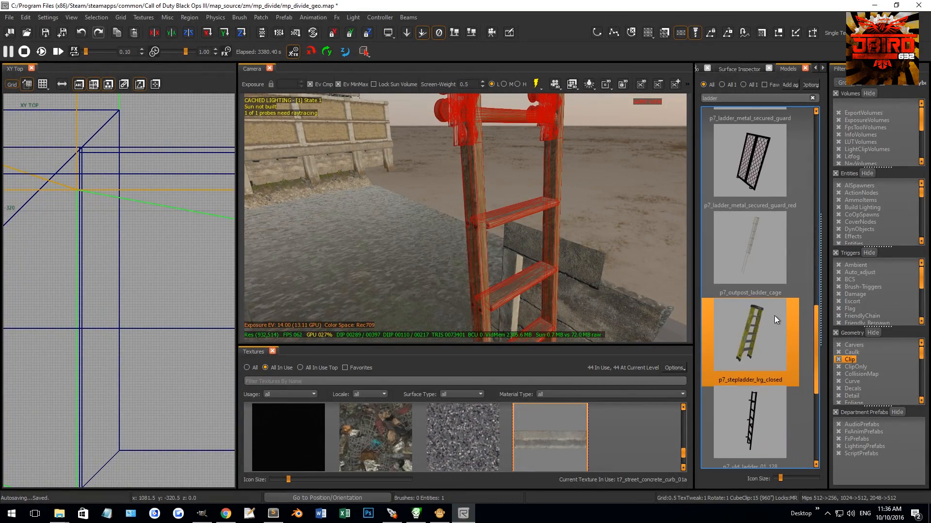
Step: Swap the ladder's model to p7_ladder_metal_secured_base, try the red variant and inspect it
scroll(775, 315, "up", 2)
left_click(760, 247)
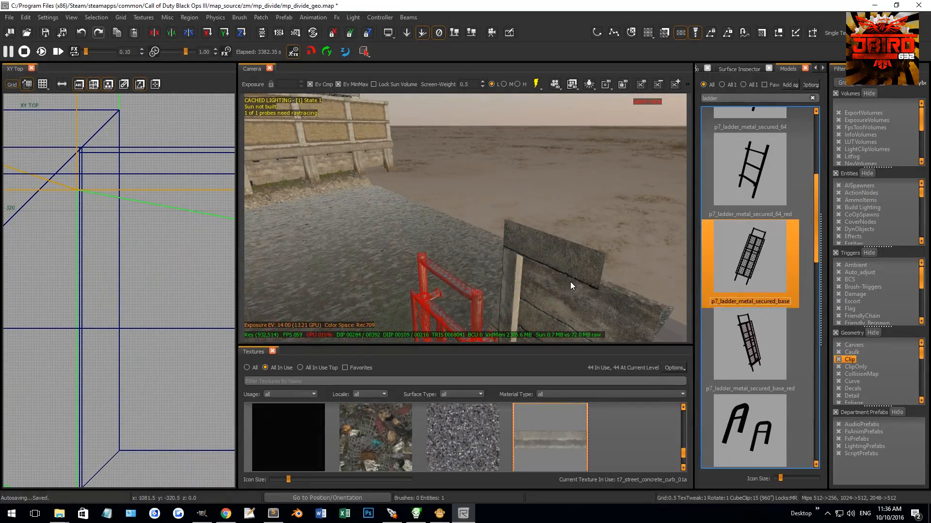
left_click(744, 344)
right_click_drag(485, 256, 516, 288)
left_click(497, 292, "shift")
key("Escape")
left_click(512, 235, "shift")
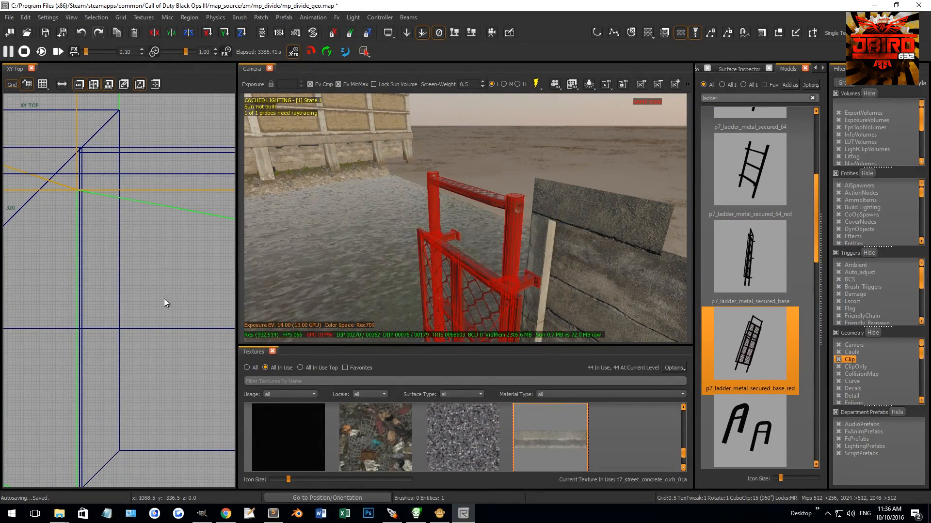
Step: Rotate the caged ladder in the top view and position its brackets against the recess's back wall
key("ctrl+Tab")
key("ctrl+Tab")
scroll(144, 304, "down", 4)
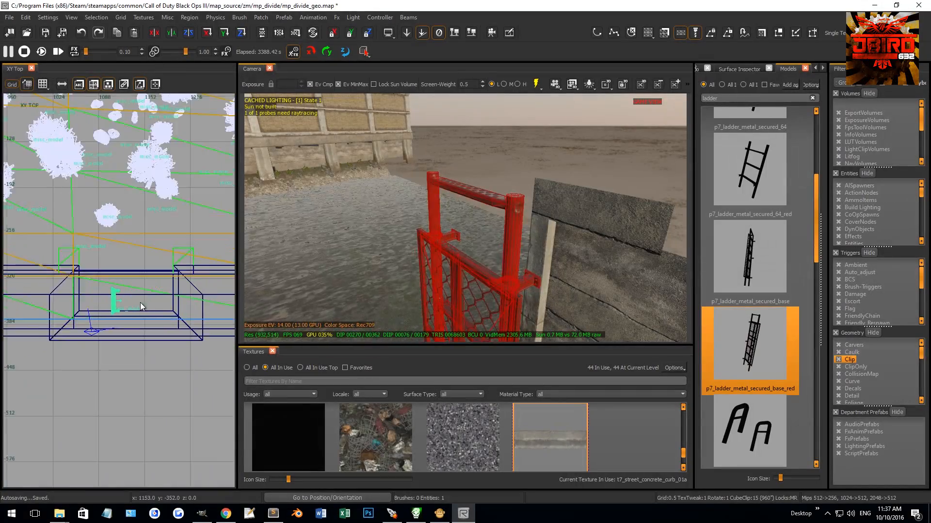
scroll(139, 305, "up", 3)
key("4")
key("r")
mouse_move(112, 290)
left_mouse_down()
mouse_move(123, 318)
mouse_move(171, 331)
mouse_move(187, 318)
mouse_move(178, 320)
mouse_move(182, 330)
left_mouse_up()
key("r")
scroll(123, 317, "up", 3)
key("grave")
scroll(182, 327, "up", 8)
right_click_drag(315, 277, 325, 252)
Step: Change the mounted ladder's model to the unpainted p7_ladder_metal_secured_base
right_click_drag(572, 194, 526, 233)
key("Escape")
left_click(558, 229)
left_click(752, 257)
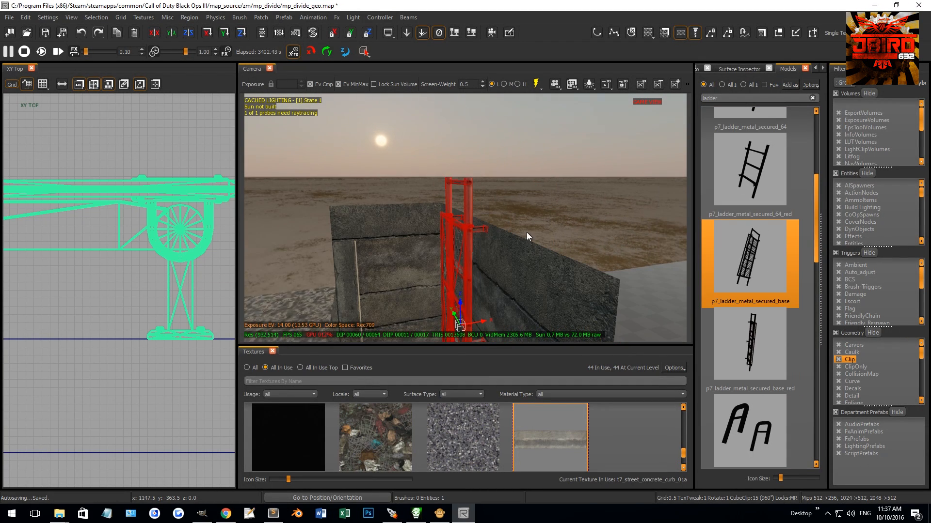
Step: Add a p7_ladder_metal_secured_cap model and move it above the ladder's top, aligned with its rails
left_click(736, 410)
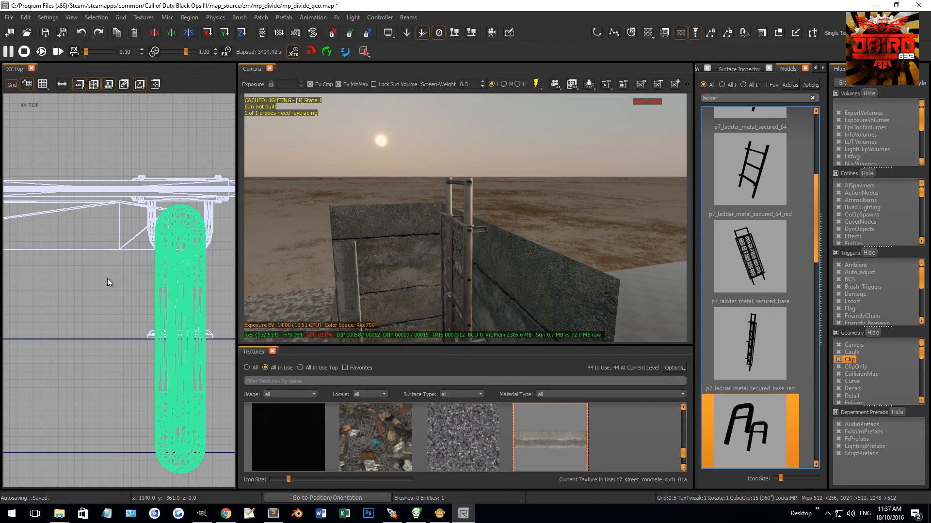
scroll(110, 281, "down", 6)
key("ctrl+Tab")
key("ctrl+Tab")
scroll(140, 272, "down", 5)
key("4")
left_click_drag(147, 284, 150, 121)
scroll(143, 122, "up", 9)
right_click_drag(143, 122, 168, 207)
key("1")
left_click_drag(175, 229, 175, 147)
key("Escape")
right_click_drag(388, 179, 424, 167)
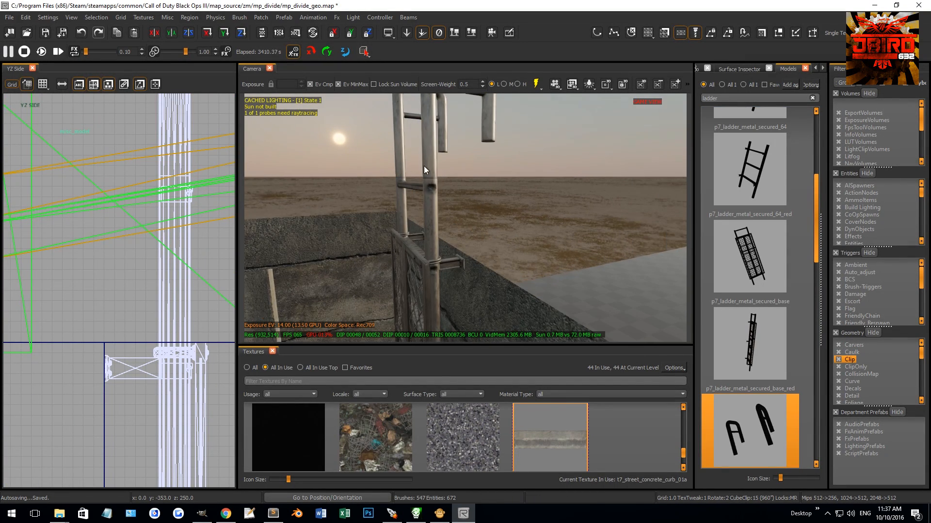
Step: Try lowering the selected ladder part in the camera view and undo the move
left_click(430, 172, "shift")
left_click(434, 196, "shift")
scroll(442, 198, "down", 4)
key("3")
left_click_drag(450, 243, 452, 278)
key("1")
key("Escape")
right_click_drag(452, 278, 466, 194)
key("ctrl+z")
key("Escape")
Step: Lower the ladder cap in the side view until its legs overlap the tops of the ladder's rails
left_click(444, 146, "shift")
scroll(162, 292, "down", 4)
key("3")
left_click_drag(173, 227, 173, 289)
scroll(160, 291, "up", 2)
left_click_drag(170, 257, 169, 304)
key("Escape")
right_click_drag(359, 223, 359, 222)
Step: Set the ladder cap's modelscale to 1.01 in its entity properties
left_click(435, 170, "shift")
key("n")
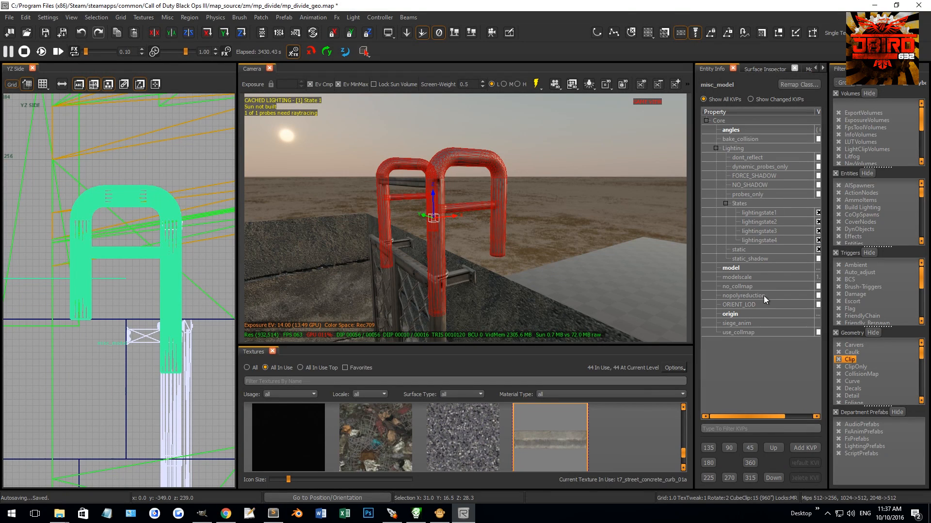
left_click_drag(694, 307, 619, 306)
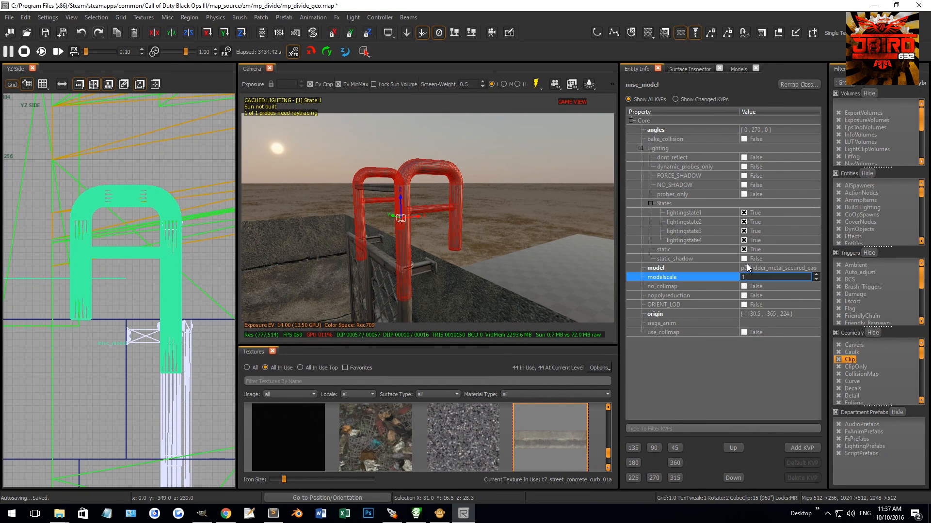
type("1.01")
key("Return")
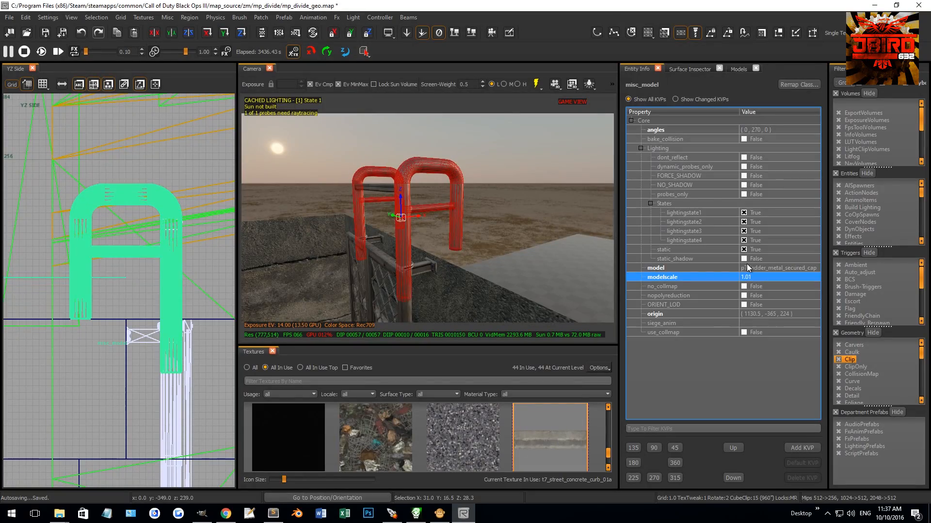
Step: Examine the edge profile of the long concrete ledge beneath the brick wall in the side view
key("Escape")
right_click_drag(391, 241, 356, 203)
right_click_drag(483, 199, 439, 303)
left_click(497, 303)
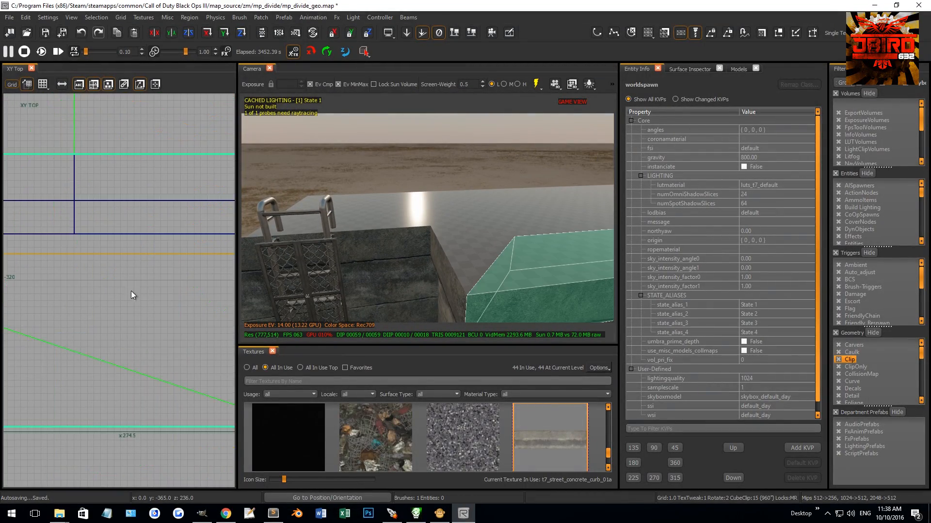
scroll(150, 273, "down", 3)
right_click_drag(150, 275, 145, 221)
scroll(154, 219, "up", 8)
right_click_drag(437, 233, 469, 251)
key("Escape")
left_click(491, 241)
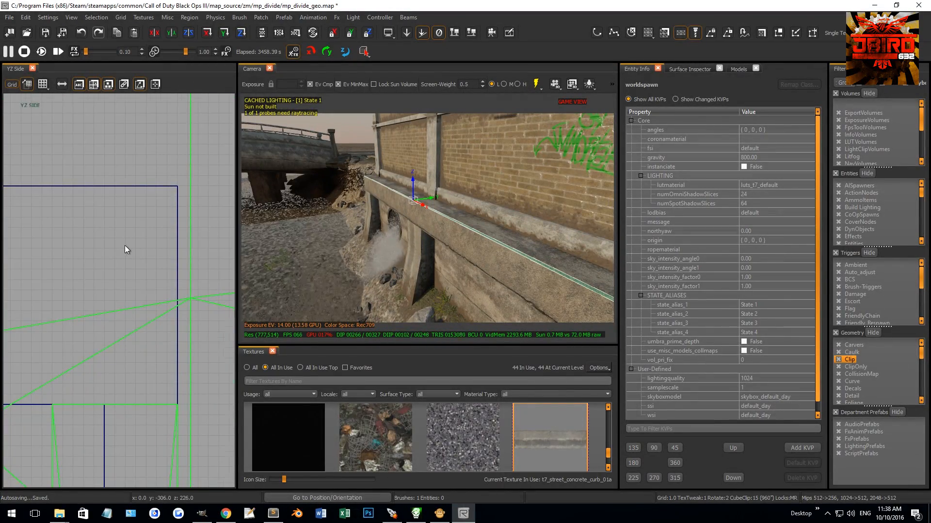
scroll(128, 249, "up", 3)
key("Escape")
Step: Split a 1-unit diagonal bevel off the upper river-facing edge of the wall coping beside the recess in the side view
right_click_drag(465, 219, 450, 197)
left_click(450, 196, "shift")
scroll(102, 290, "down", 2)
scroll(102, 290, "down", 10)
right_click_drag(58, 290, 127, 318)
scroll(127, 316, "up", 10)
right_click_drag(167, 268, 92, 265)
scroll(95, 263, "up", 7)
key("x")
left_click(109, 247)
left_click(95, 231)
key("shift+Return")
right_click_drag(547, 233, 529, 238)
left_click(525, 250, "shift")
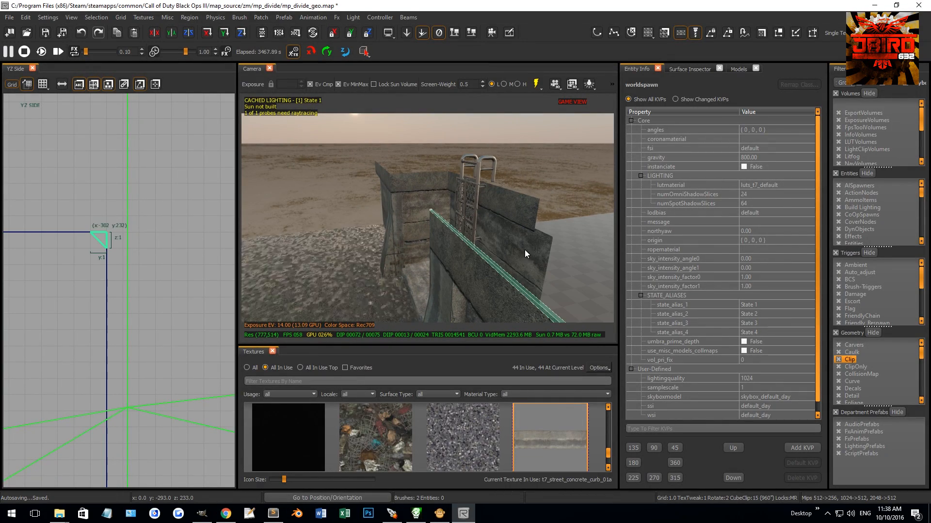
left_click(492, 262)
key("Escape")
right_click_drag(479, 268, 492, 275)
left_click(440, 263, "shift")
key("ctrl+Tab")
left_click(460, 253, "shift")
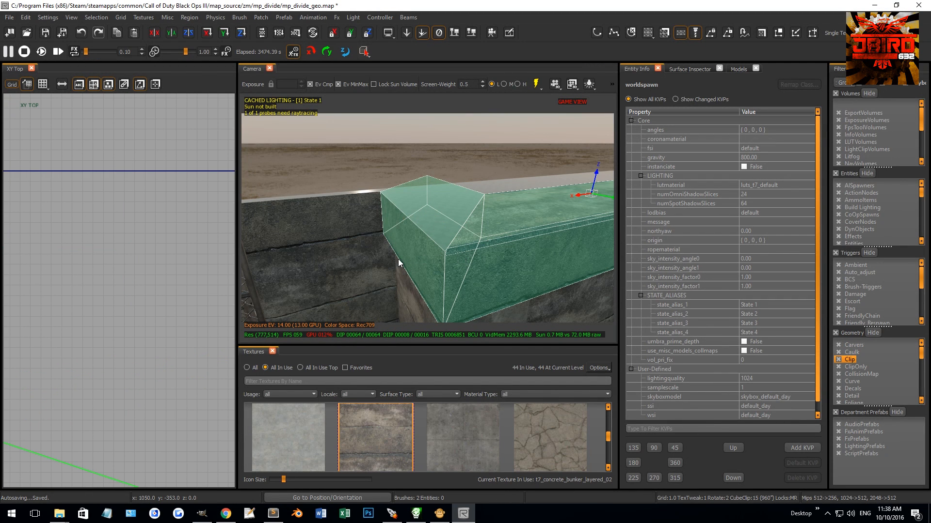
key("Escape")
Step: Select the four coping brushes flanking the recess and split a 1-unit diagonal bevel along their upper river-facing edge in the side view
left_click(459, 255, "shift")
left_click(441, 255, "shift")
right_click_drag(314, 267, 394, 220)
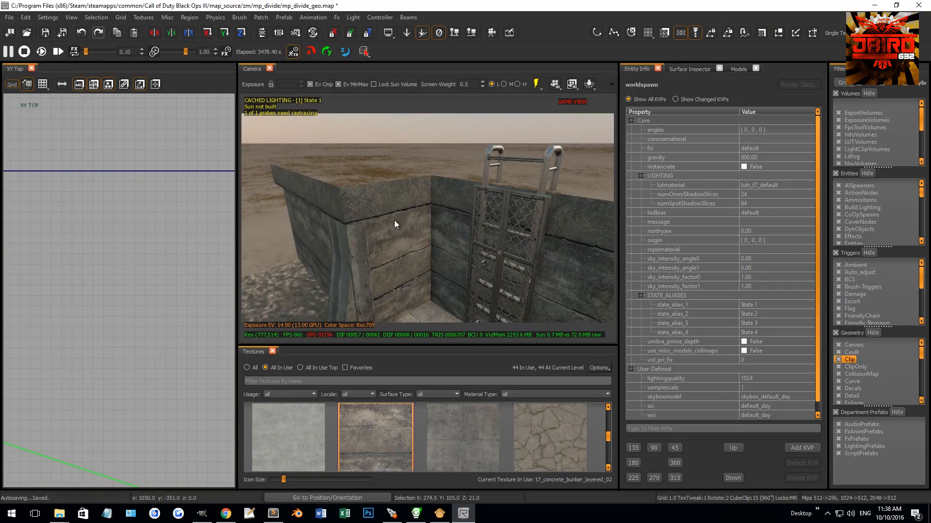
left_click(392, 200, "shift")
left_click(321, 195, "shift")
key("ctrl+Tab")
key("ctrl+Tab")
key("ctrl+Tab")
scroll(145, 295, "down", 5)
key("ctrl+Tab")
key("ctrl+Tab")
scroll(157, 288, "up", 8)
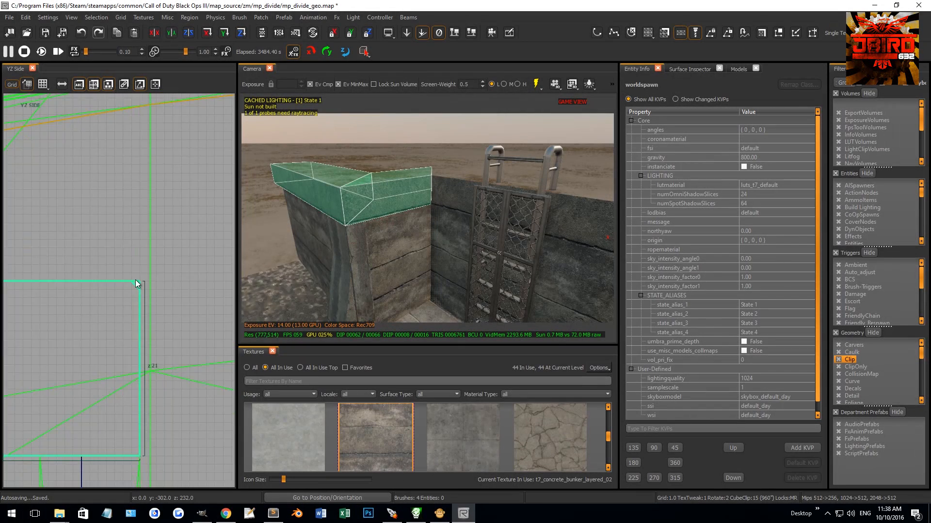
left_click(163, 333)
key("shift+Return")
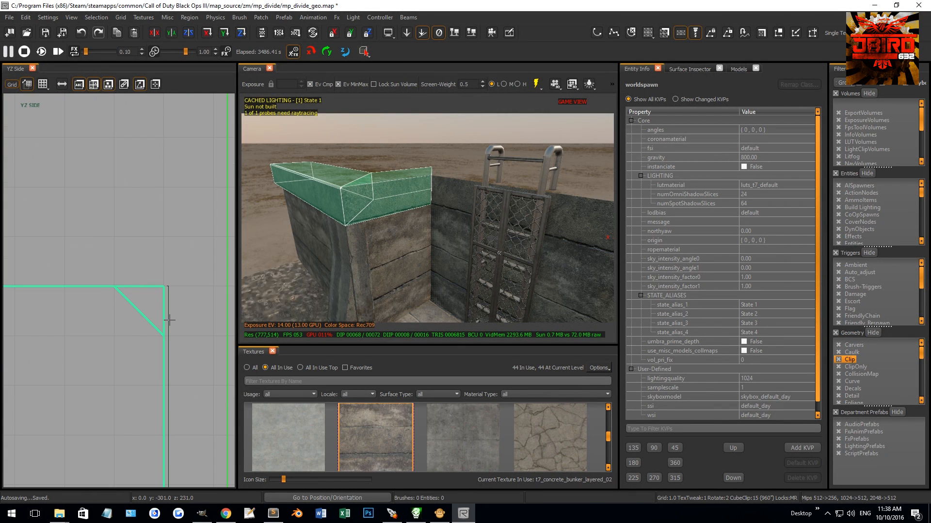
Step: Delete the slivers cut off the upper river-facing edges of the copings on both sides of the recess
left_click(328, 208, "shift")
right_click_drag(365, 204, 383, 206)
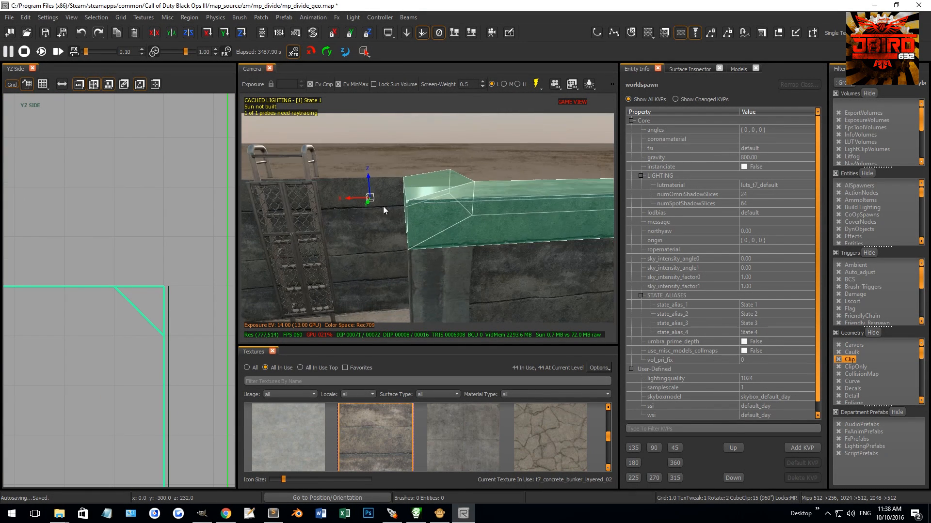
left_click(437, 213, "shift")
left_click(439, 179, "shift")
key("BackSpace")
mouse_move(431, 181)
right_mouse_down()
mouse_move(349, 182)
mouse_move(436, 194)
right_mouse_up()
left_click(425, 204, "shift")
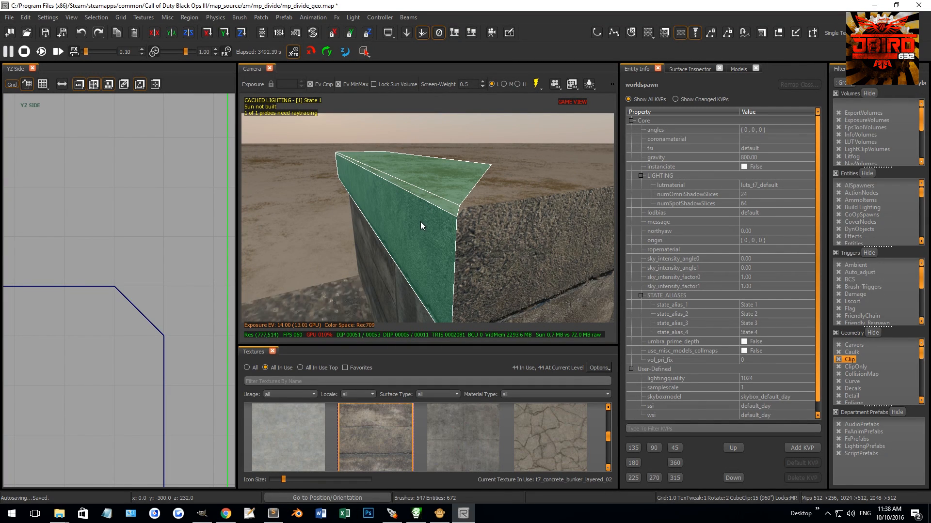
key("BackSpace")
Step: Split a 1-unit diagonal bevel along the recess-facing upper edge of the coping at x 1192 in the front view
mouse_move(466, 209)
right_mouse_down()
mouse_move(451, 210)
mouse_move(472, 211)
right_mouse_up()
left_click(461, 218, "shift")
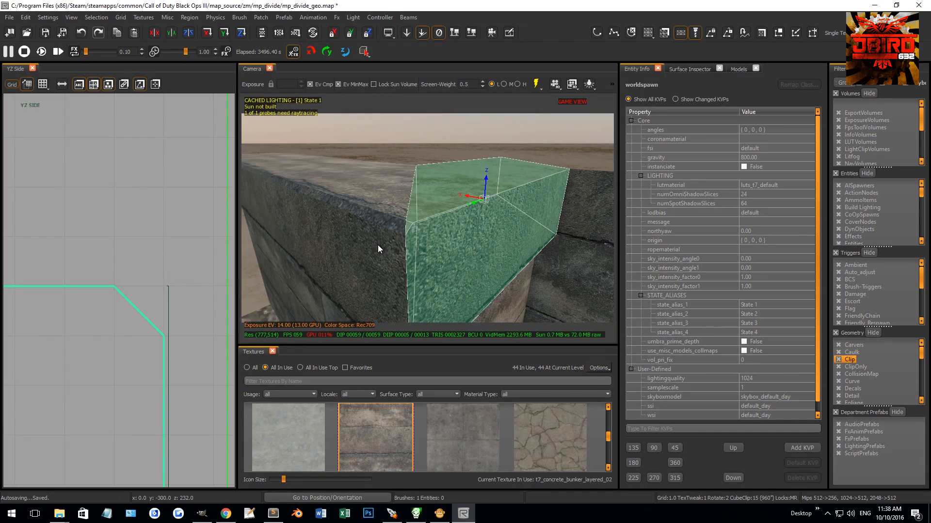
left_click(378, 246, "shift")
scroll(138, 290, "down", 14)
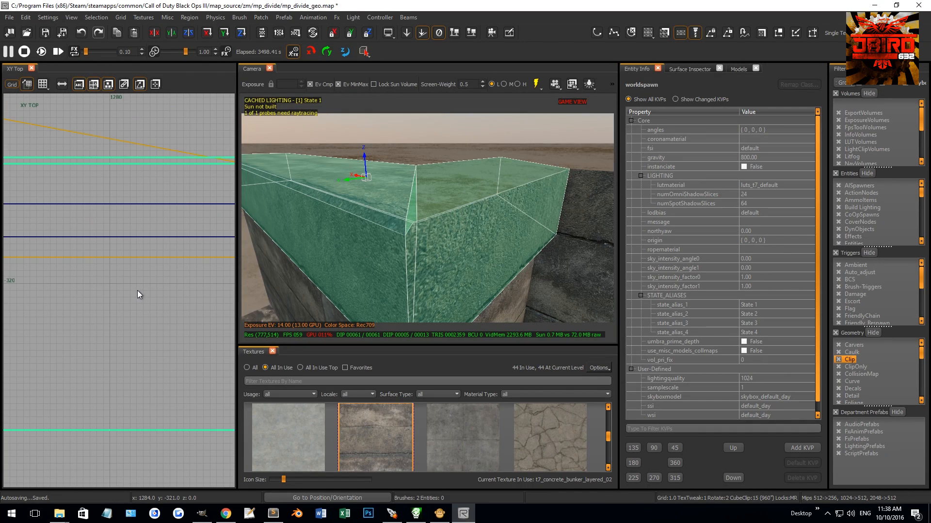
key("ctrl+Tab")
right_click_drag(138, 289, 164, 281)
scroll(104, 269, "up", 10)
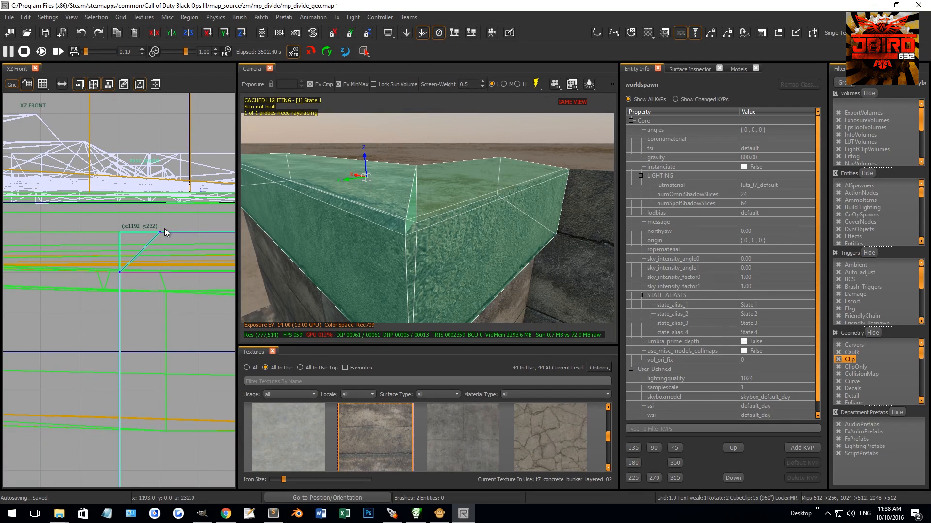
left_click(363, 203, "shift")
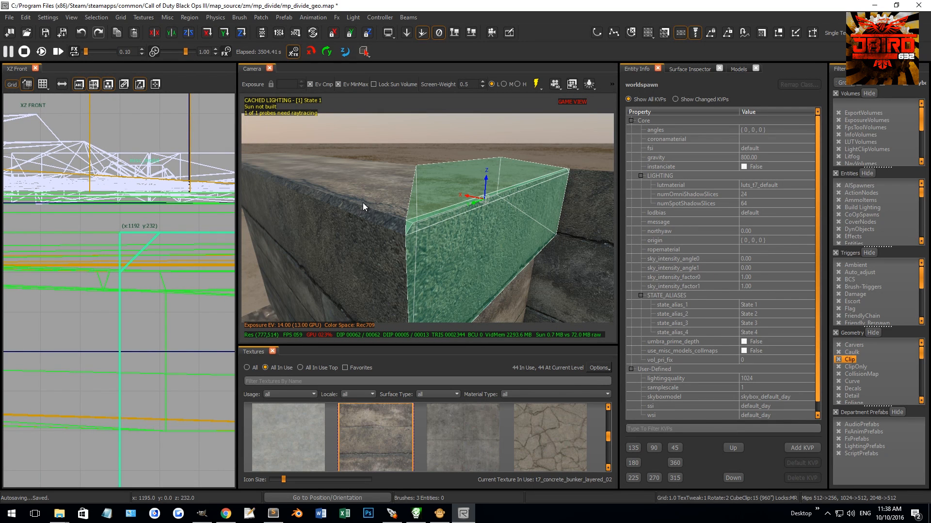
Step: Undo the mistaken removal of the corner coping and remove only the sliver cut off its recess-facing edge
left_click(447, 258, "shift")
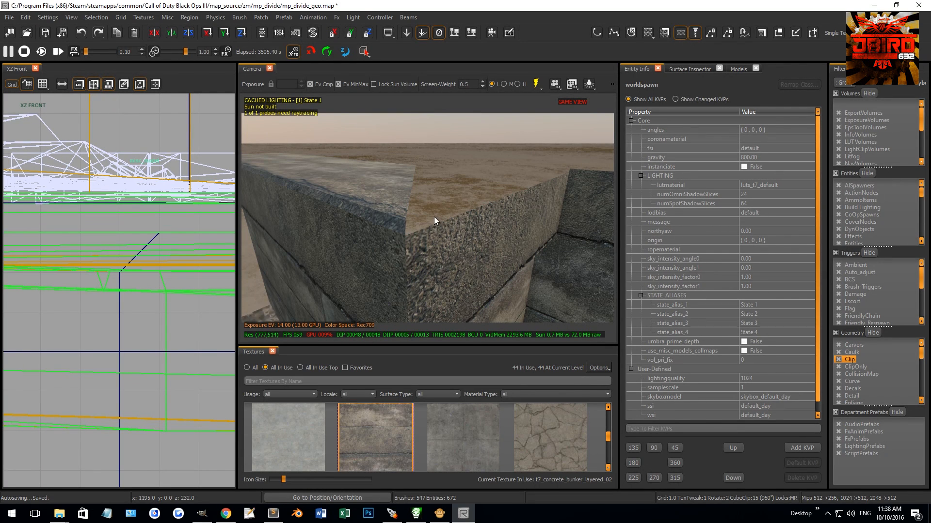
key("ctrl+z")
key("Escape")
right_click_drag(450, 239, 459, 218)
right_click_drag(456, 251, 496, 276)
Step: Select the corner coping's top and bevel faces and set their texture rotation to 90
left_click(466, 253, "shift")
left_click(494, 265, "shift")
key("s")
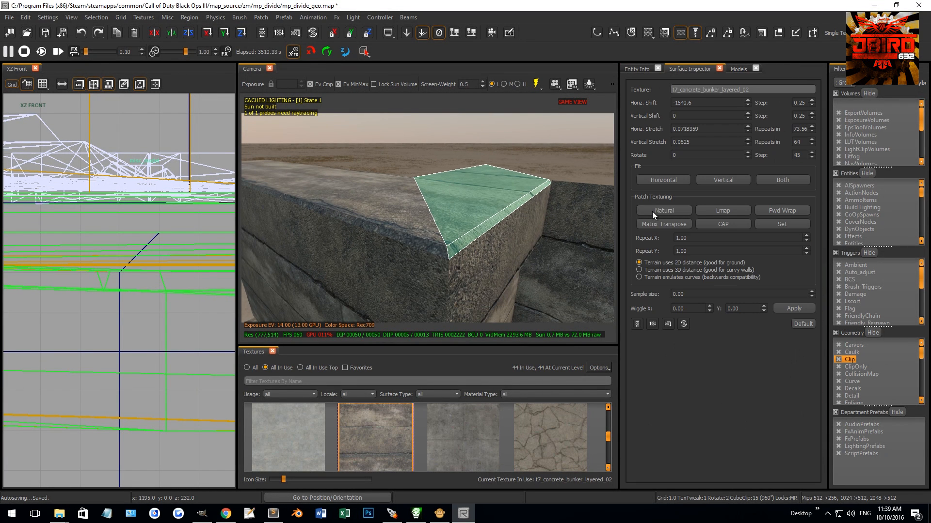
left_click_drag(691, 157, 632, 163)
type("90")
key("Return")
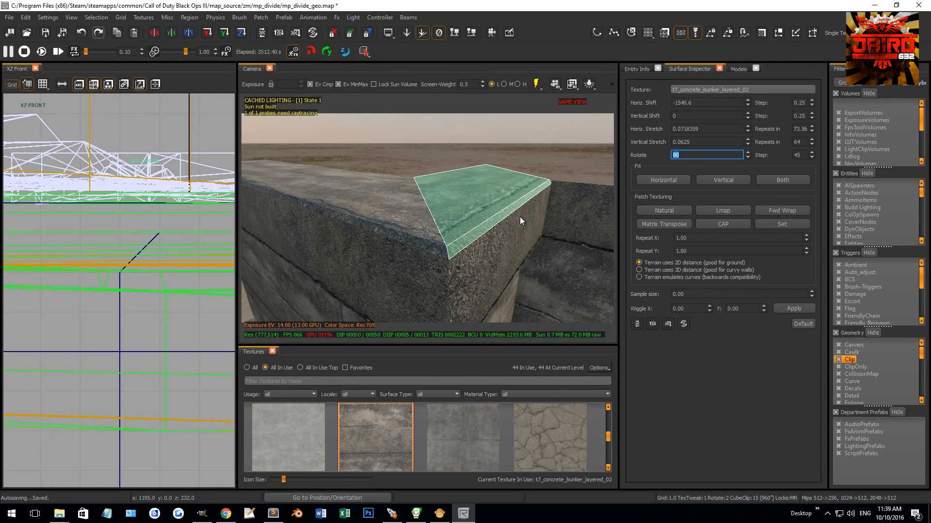
right_click_drag(517, 220, 476, 221, "alt")
key("Escape")
left_click(450, 239, "ctrl+shift")
left_click(460, 263, "ctrl+shift")
left_click(469, 264, "ctrl+shift")
scroll(475, 263, "up", 1)
right_click_drag(476, 262, 461, 188, "alt")
key("Escape")
left_click(460, 191, "ctrl+shift")
left_click(461, 196, "ctrl+shift")
key("Escape")
Step: Select the two coping brushes on the opposite side of the recess and split a 1-unit diagonal bevel along their recess-facing upper edge
left_click(463, 193, "shift")
left_click(495, 182, "shift")
scroll(121, 243, "down", 5)
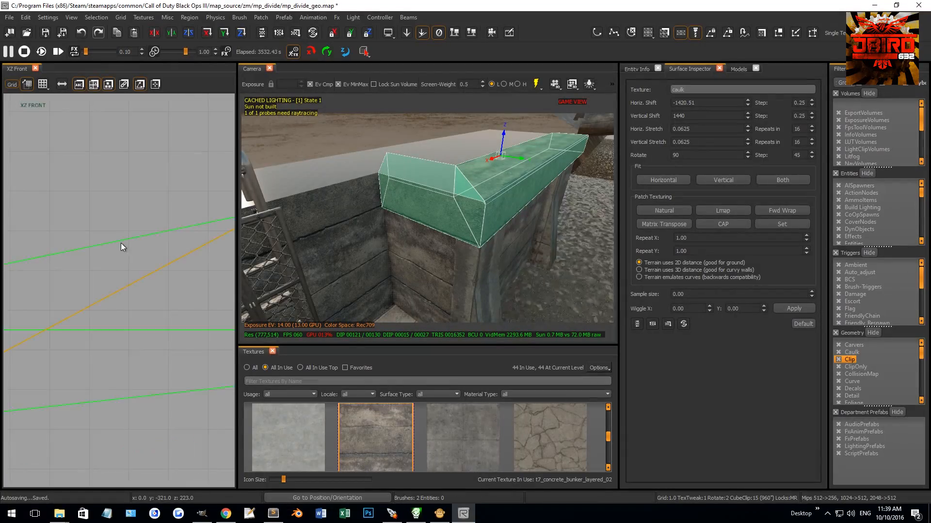
scroll(122, 249, "down", 5)
key("ctrl+Tab")
scroll(55, 294, "up", 4)
scroll(53, 290, "up", 1)
right_click_drag(53, 290, 5, 288)
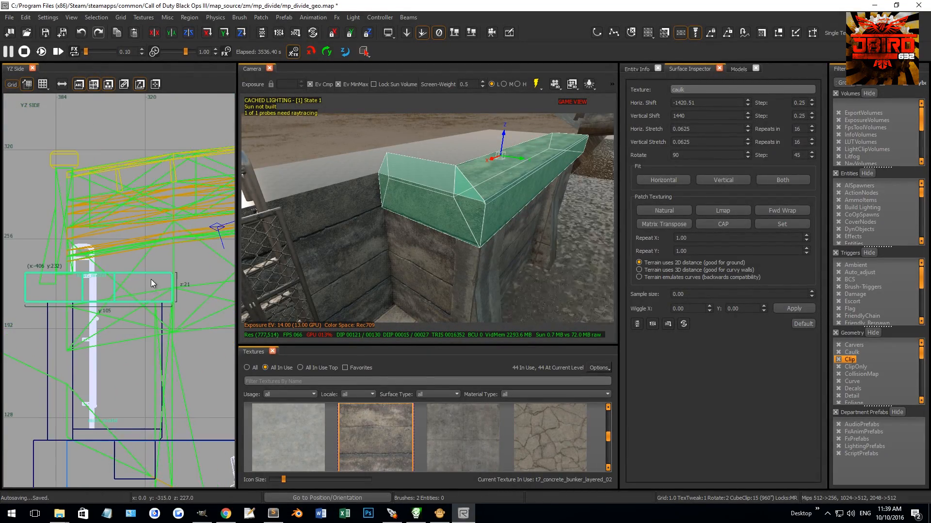
key("ctrl+Tab")
scroll(180, 277, "up", 3)
key("ctrl+Tab")
scroll(180, 278, "down", 4)
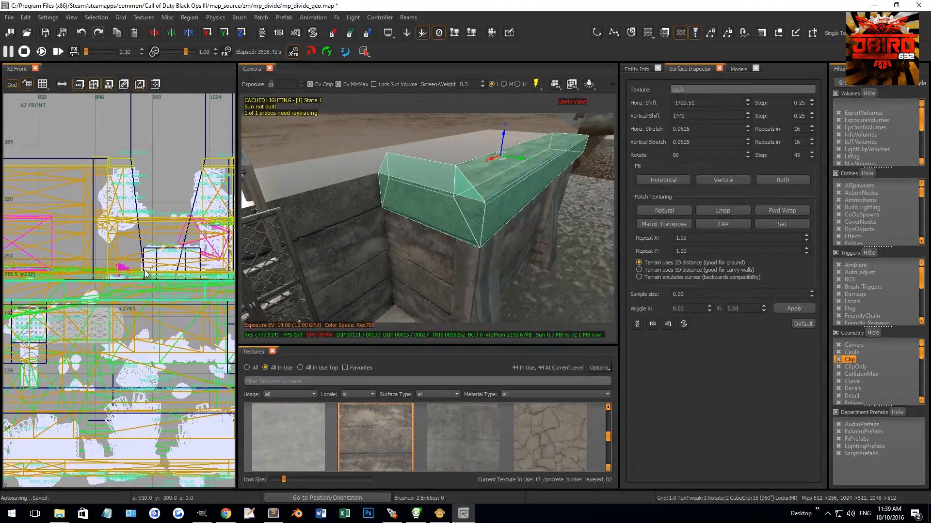
scroll(173, 276, "up", 6)
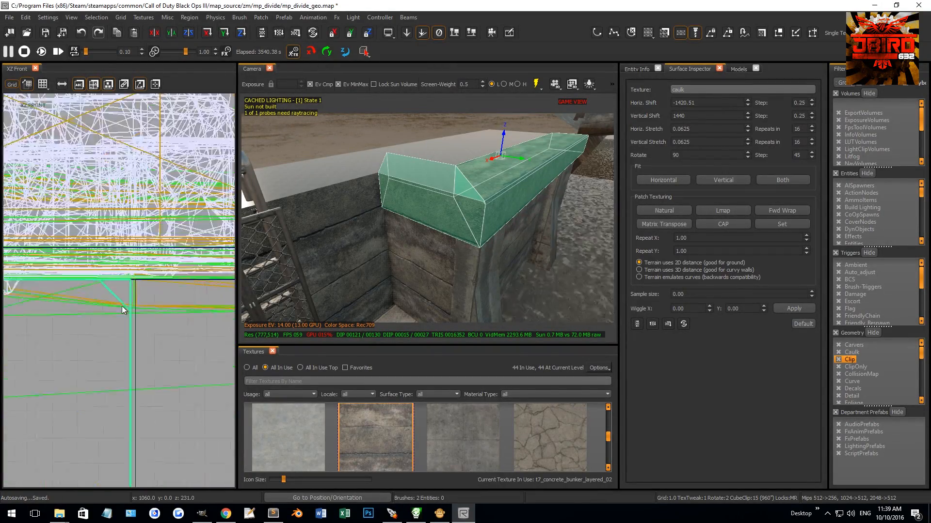
left_click(81, 252)
key("shift+Return")
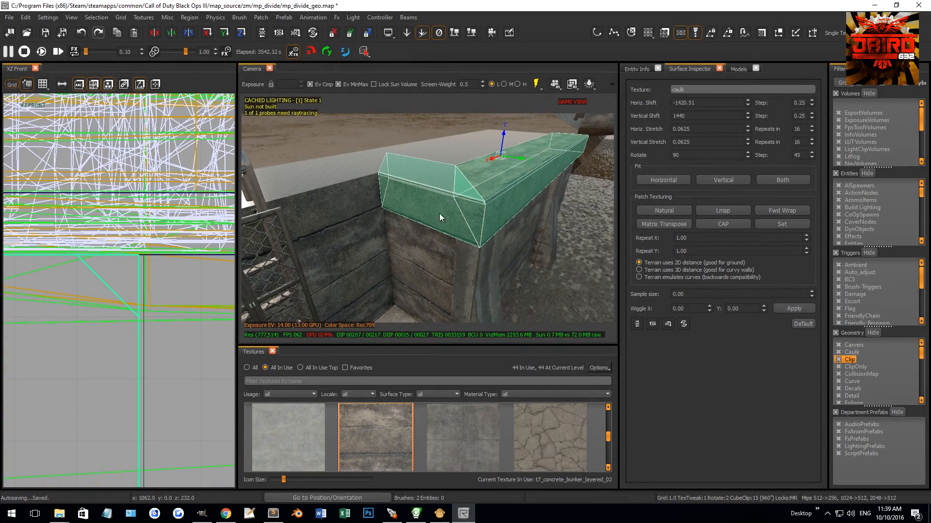
Step: Delete the sliver cut off the opposite coping and set the texture rotation of its top and bevel faces to 90
left_click_drag(466, 175, 510, 202, "shift")
key("BackSpace")
mouse_move(475, 200)
right_mouse_down()
mouse_move(496, 198)
mouse_move(479, 215)
right_mouse_up()
left_click(500, 204, "shift")
middle_click(456, 273)
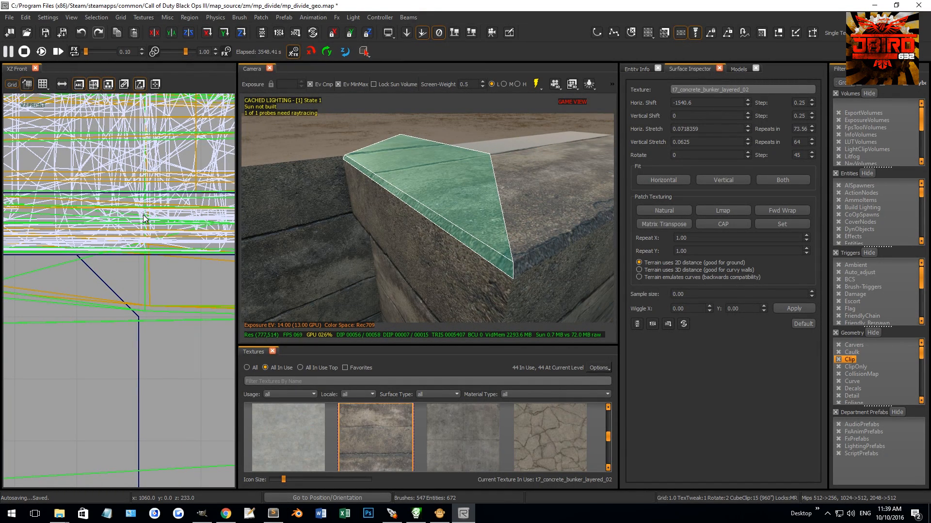
type("90")
key("Return")
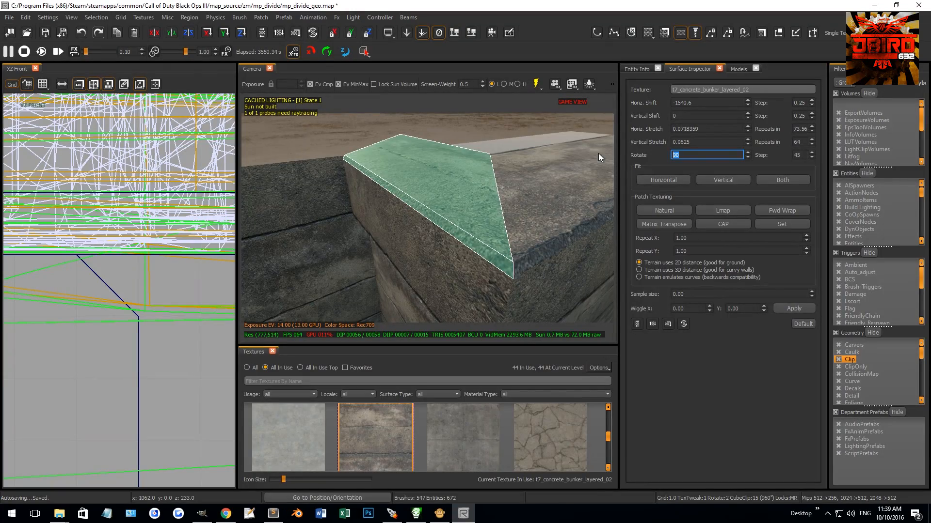
Step: Split a 1-unit diagonal bevel along the recess-facing upper edge of the coping behind the ladder
right_click_drag(525, 199, 455, 169)
key("Escape")
right_click_drag(465, 224, 483, 215)
left_click(483, 214, "shift")
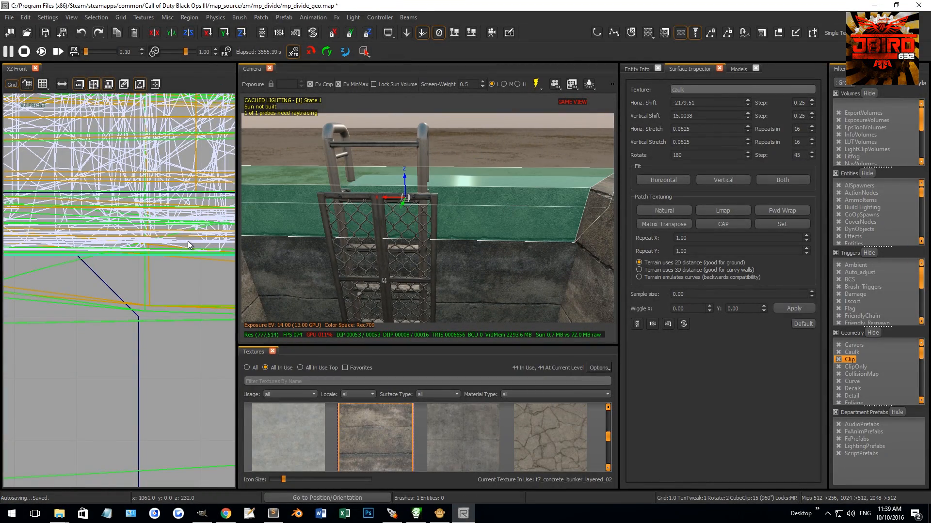
key("ctrl+Tab")
key("ctrl+Tab")
mouse_move(340, 253)
right_mouse_down()
mouse_move(388, 251)
mouse_move(263, 249)
right_mouse_up()
key("ctrl+Tab")
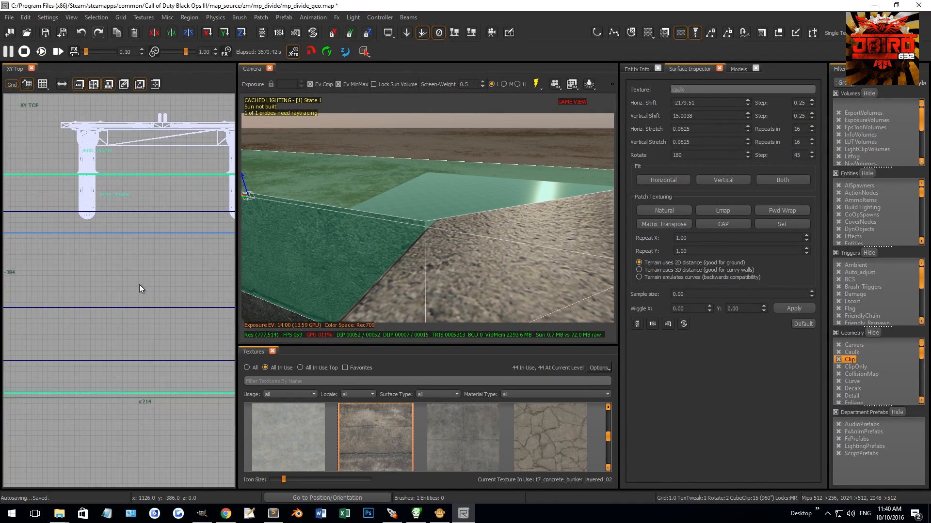
key("ctrl+Tab")
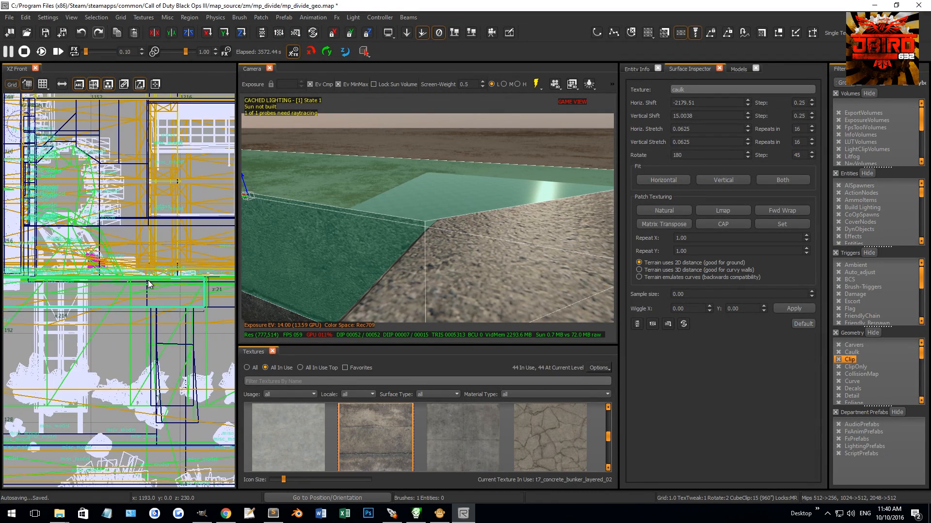
scroll(145, 271, "up", 6)
right_click(135, 263, "ctrl")
right_click(155, 280, "ctrl")
key("shift+Return")
Step: Delete the thin sliver cut off the edge of the coping behind the ladder
key("Escape")
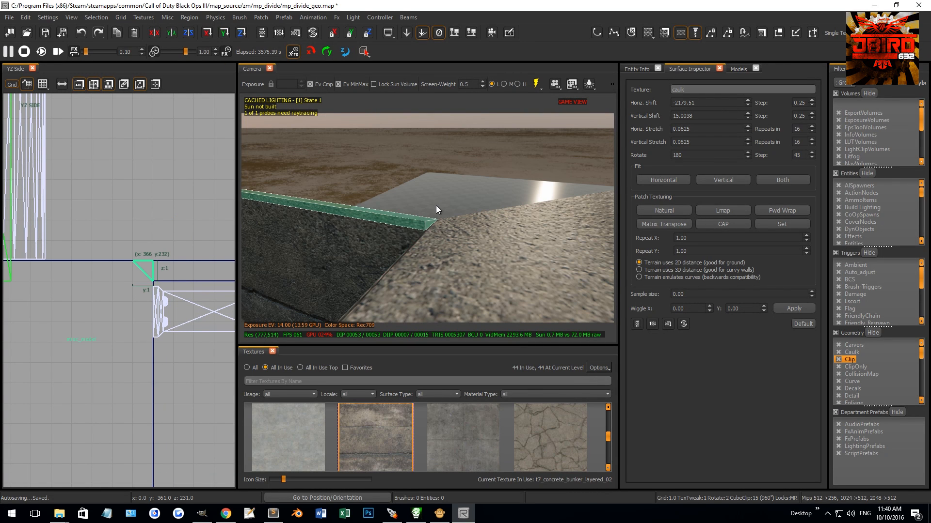
left_click(418, 206, "ctrl+shift")
middle_click(366, 247)
key("Escape")
Step: Select the concrete wall faces below the coping inside and beside the recess and create terrain patches from them
right_click_drag(366, 247, 335, 310)
right_click_drag(415, 236, 420, 205)
left_click(394, 214, "ctrl+shift")
left_click(363, 211, "ctrl+shift")
left_click(408, 199, "ctrl+shift")
left_click(423, 205, "ctrl+shift")
left_click(539, 201, "ctrl+shift")
right_click_drag(539, 201, 519, 208)
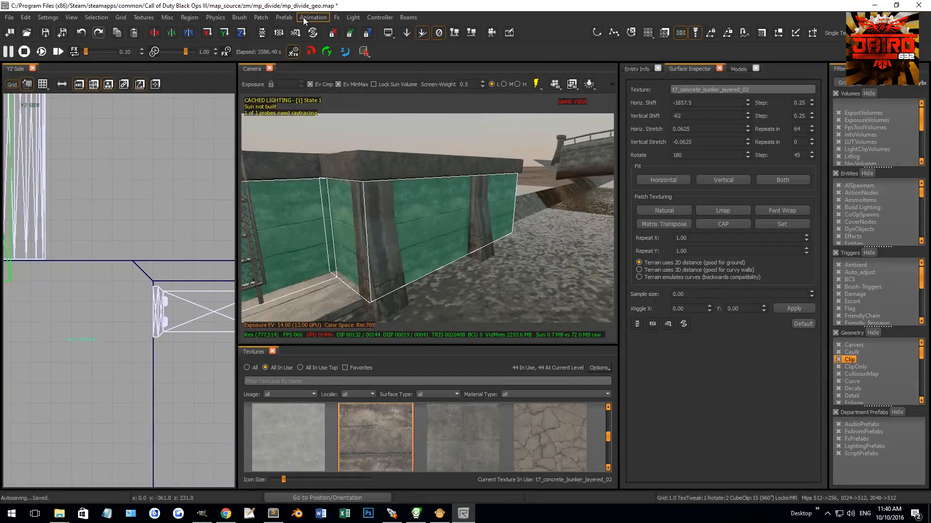
left_click(261, 19)
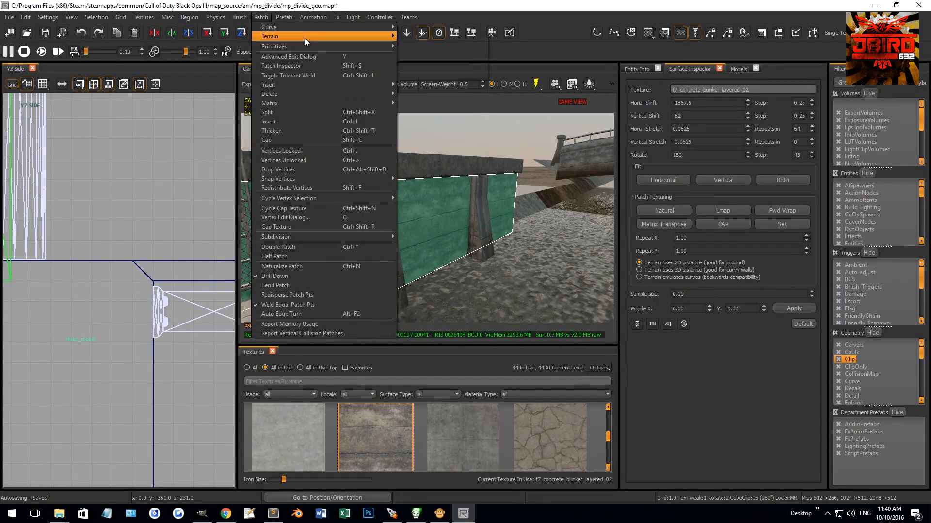
left_click(415, 46)
Step: Weld the neighbouring terrain patches' vertices at the recess's upper and lower corners so their edges meet, then leave vertex editing
right_click_drag(468, 173, 468, 199)
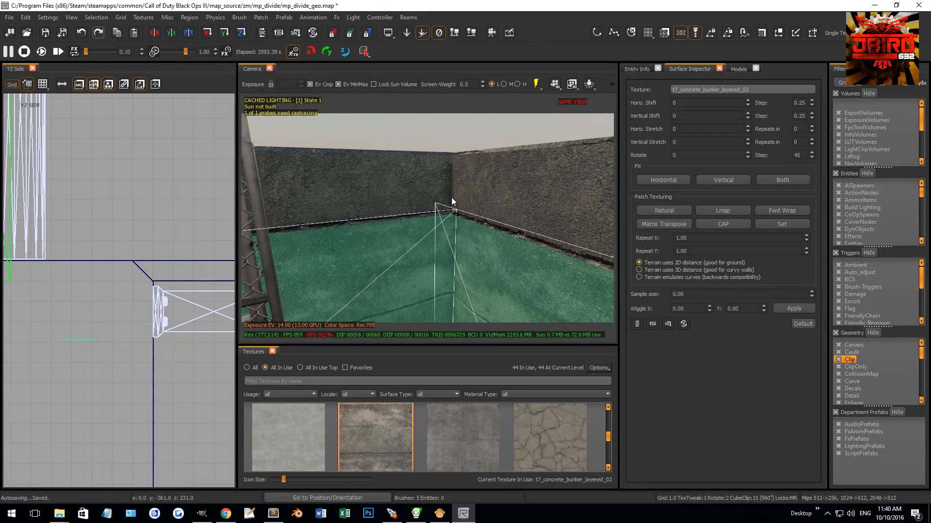
left_click_drag(421, 184, 442, 209, "shift")
key("w")
right_click_drag(442, 209, 451, 238)
left_click(455, 268)
left_click_drag(429, 244, 450, 271, "shift")
key("w")
right_click_drag(461, 251, 416, 253)
left_click_drag(424, 246, 459, 257, "shift")
key("w")
right_click_drag(456, 252, 428, 170)
left_click_drag(420, 163, 470, 190, "shift")
key("w")
right_click_drag(470, 190, 426, 238)
right_click_drag(366, 229, 393, 230)
left_click_drag(403, 229, 437, 264, "shift")
key("w")
right_click_drag(438, 258, 419, 167)
left_click_drag(414, 142, 430, 178, "shift")
right_click_drag(430, 179, 435, 181)
left_click_drag(358, 145, 397, 195, "shift")
left_click_drag(350, 293, 409, 343, "shift")
key("v")
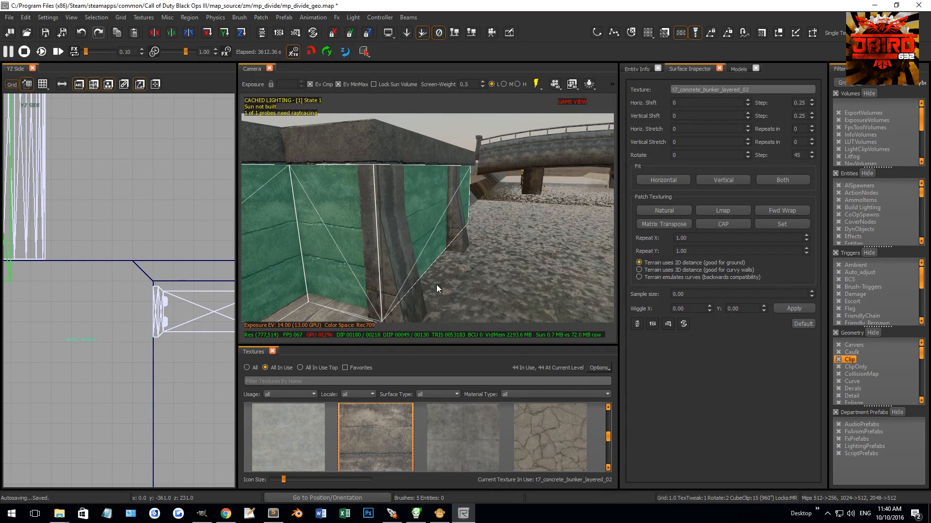
Step: Apply the t7_decal_damage_cracks_01 texture to the terrain patches around the recess with Natural patch texturing
key("w")
mouse_move(440, 280)
right_mouse_down()
mouse_move(412, 301)
mouse_move(440, 278)
mouse_move(412, 291)
right_mouse_up()
key("w")
scroll(389, 423, "down", 2)
scroll(388, 421, "down", 3)
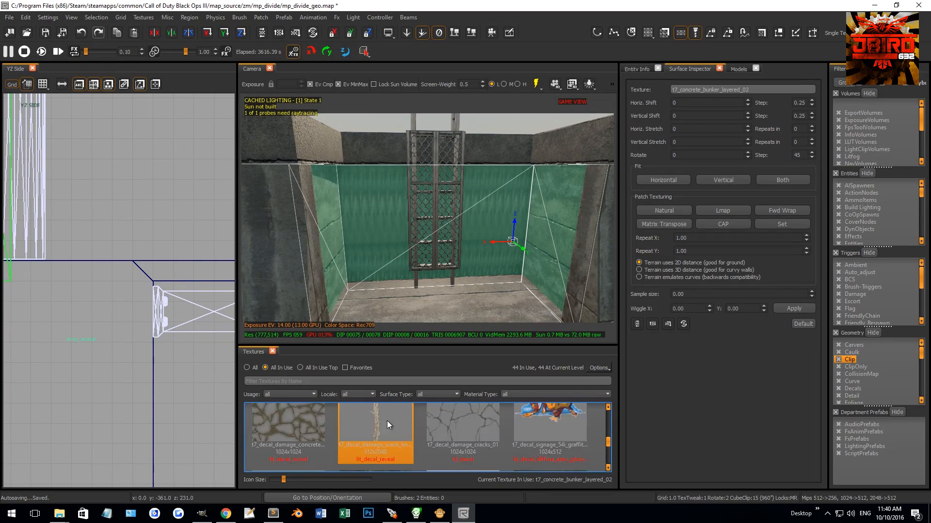
scroll(395, 420, "up", 2)
left_click(464, 423)
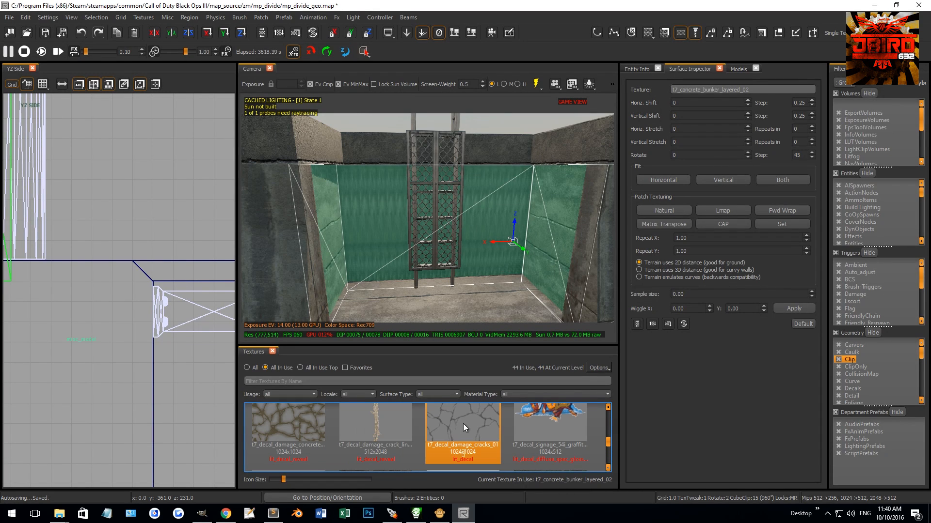
right_click_drag(440, 278, 470, 244)
key("s")
key("s")
key("s")
left_click(679, 211)
key("w")
right_click_drag(467, 246, 446, 243)
key("s")
key("d")
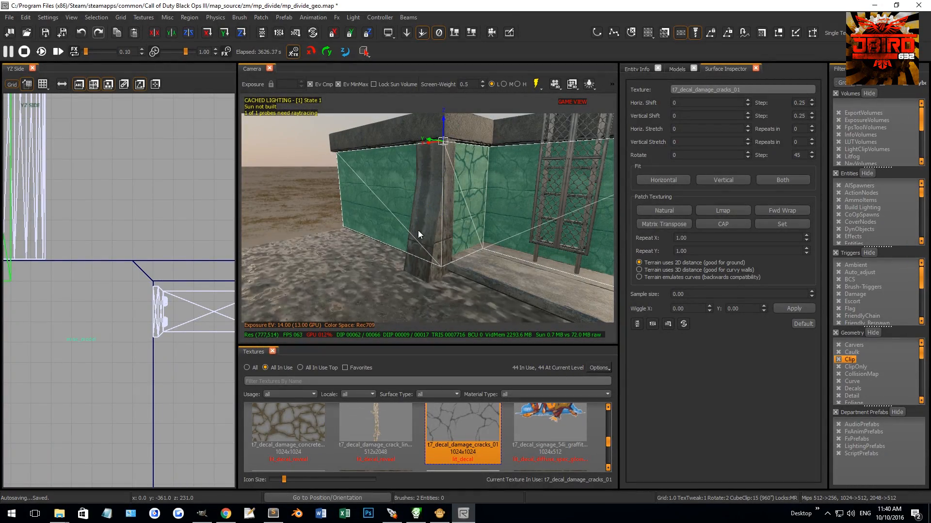
Step: Split the terrain patches around the recess horizontally across their middle and check the vertices at the ladder-side corner
left_click_drag(311, 138, 378, 261)
key("ctrl+shift+x")
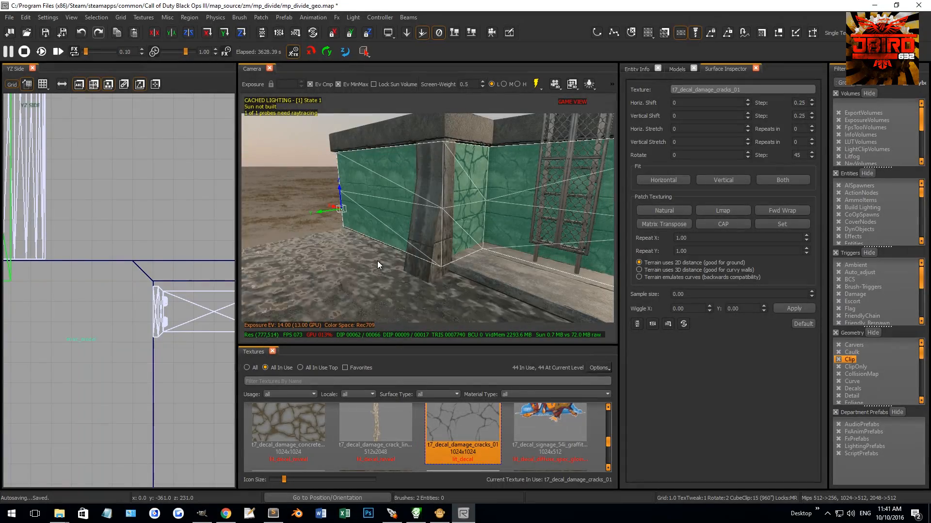
key("s")
right_click_drag(395, 239, 421, 226)
key("w")
key("Escape")
left_click(430, 220, "shift")
left_click(396, 220, "shift")
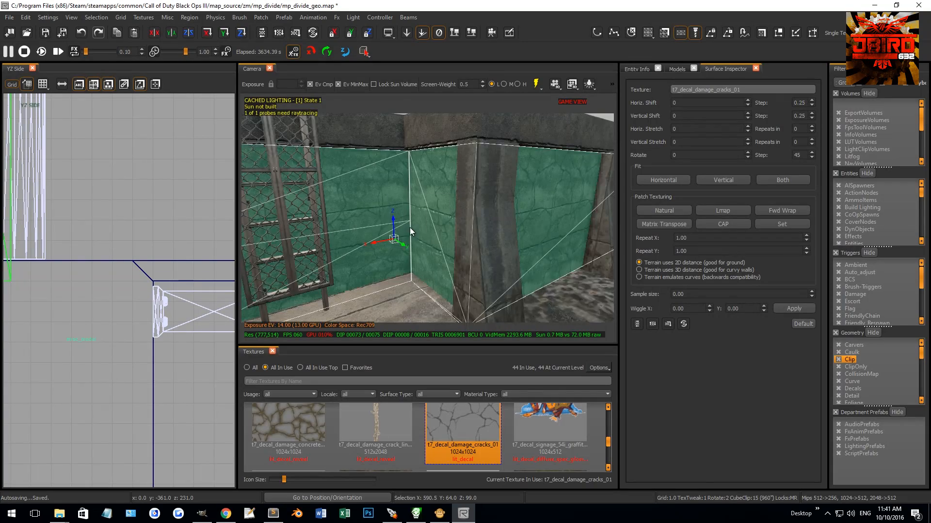
right_click_drag(409, 228, 412, 227)
key("w")
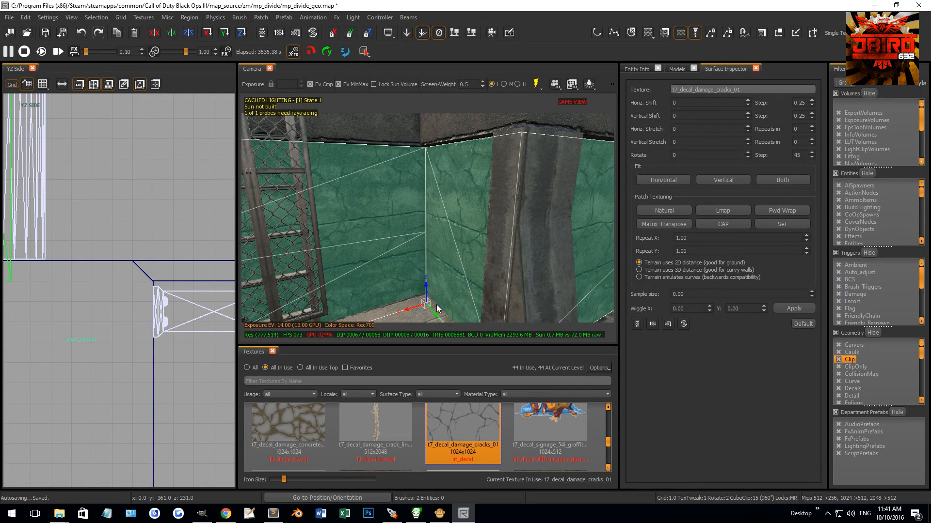
key("s")
right_click_drag(426, 251, 404, 205)
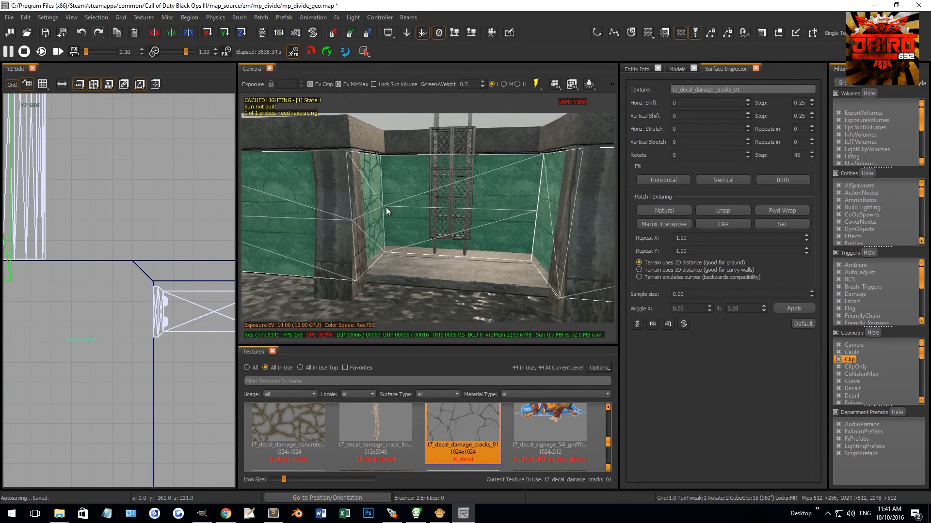
Step: Delete the middle vertex row from the terrain patches around the recess
left_click_drag(377, 197, 542, 230)
right_click_drag(542, 229, 520, 226)
left_click(525, 219, "shift")
left_click(408, 195, "shift")
key("BackSpace")
right_click_drag(407, 186, 459, 223)
key("w")
key("s")
key("w")
key("Escape")
Step: Try splitting the recess's back and side patches again between their shared corner vertices, then undo the split
left_click(471, 214, "shift")
left_click(394, 217, "shift")
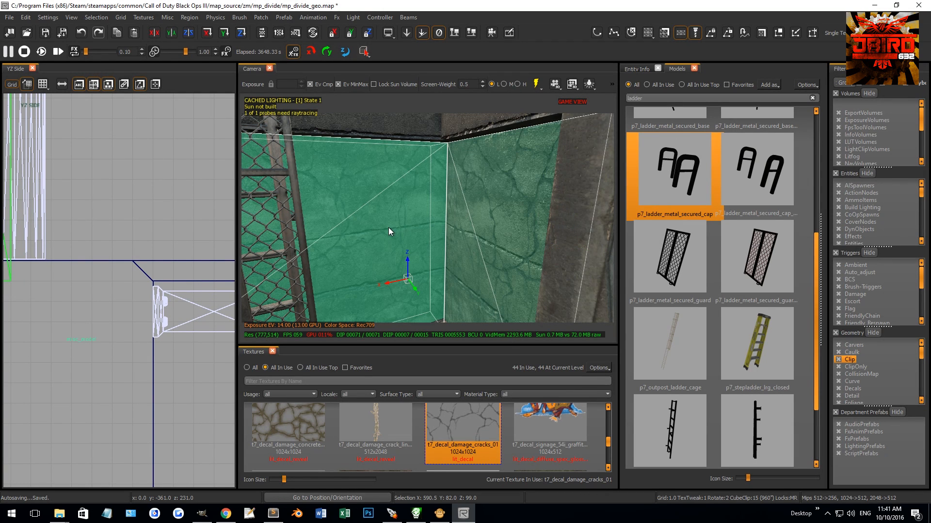
right_click_drag(410, 237, 400, 205)
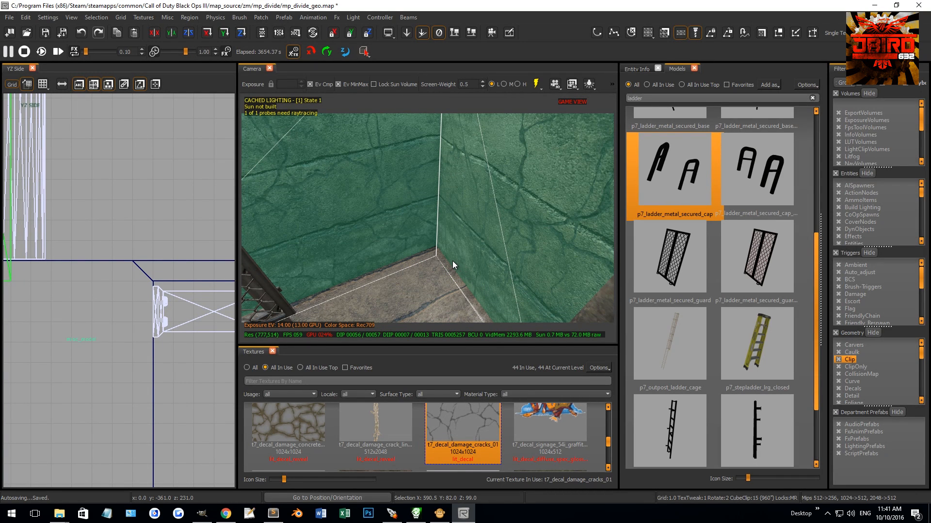
right_click_drag(452, 264, 488, 266)
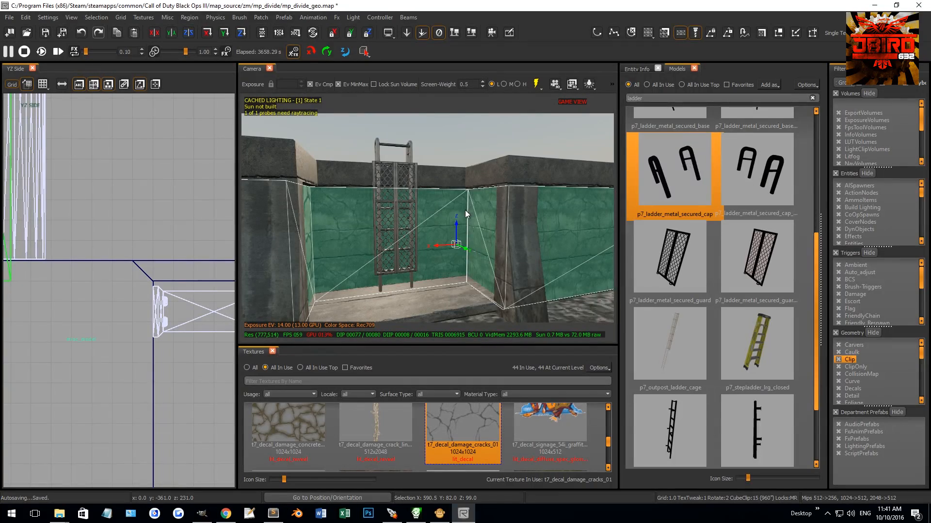
left_click_drag(457, 183, 476, 306)
key("ctrl+shift+x")
right_click_drag(467, 292, 471, 283)
key("ctrl+z")
key("Escape")
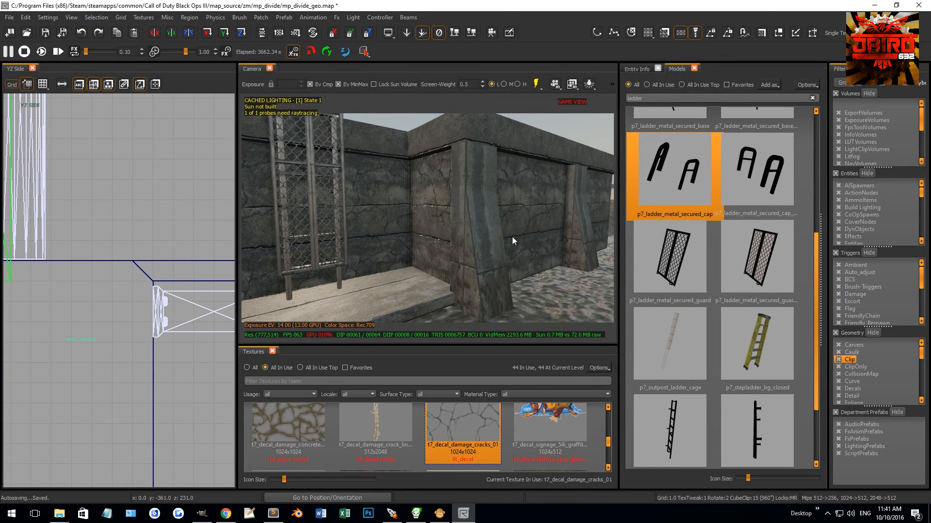
Step: Try to join the lower corner vertices where the recess's side patch meets the outer wall patch, then undo the change
left_click(529, 216, "shift")
right_click_drag(529, 216, 508, 225)
key("e")
right_click_drag(461, 287, 459, 276)
key("Escape")
key("Escape")
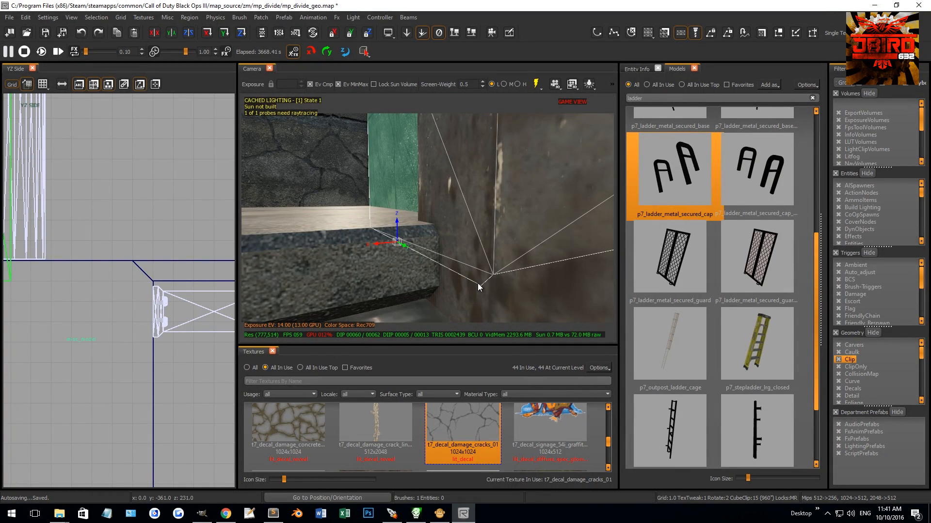
left_click(476, 278, "shift")
key("v")
right_click_drag(476, 278, 465, 282)
key("v")
left_click_drag(443, 260, 467, 271)
key("ctrl+z")
key("v")
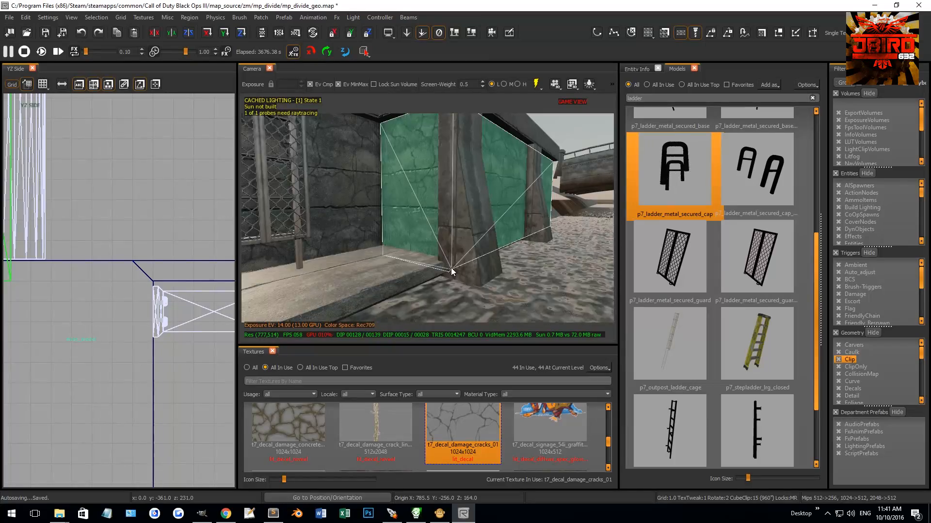
Step: Weld the side and outer wall patches' vertices again at their shared lower corner beside the concrete pillar
scroll(451, 271, "up", 3)
key("v")
right_click_drag(435, 236, 436, 248)
left_click(437, 256)
key("v")
right_click_drag(444, 271, 455, 269)
scroll(455, 269, "down", 3)
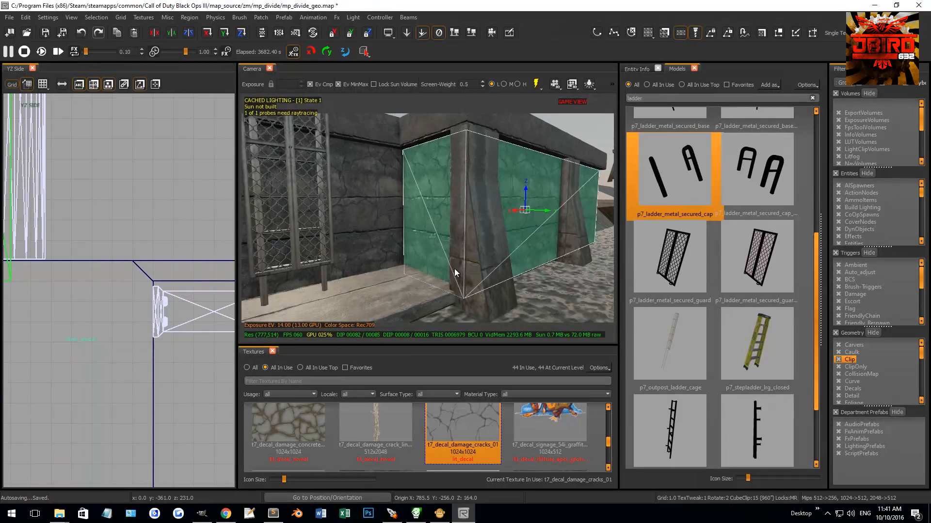
Step: Add the back wall patch to the selection and split it between its corner vertices behind the ladder
left_click(396, 247, "shift")
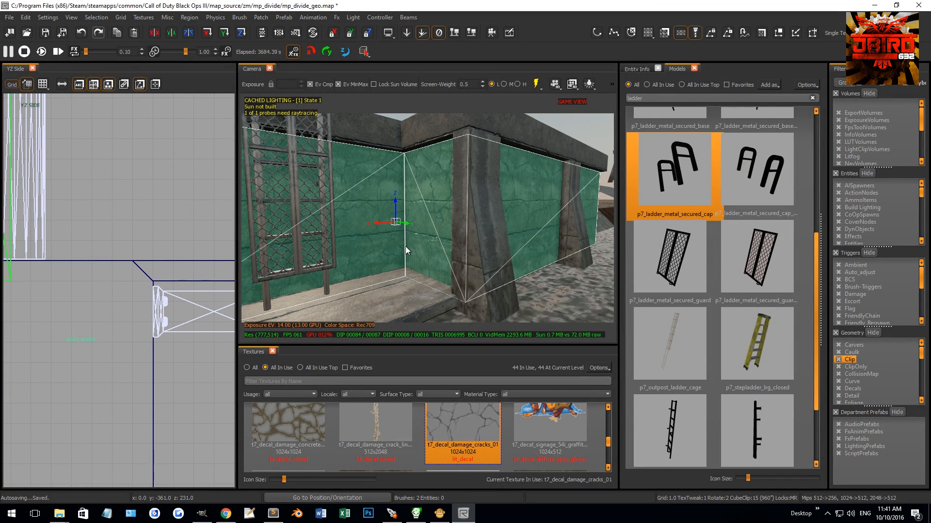
scroll(417, 250, "up", 2)
key("v")
left_click_drag(401, 137, 446, 292)
key("shift+x")
scroll(437, 262, "down", 2)
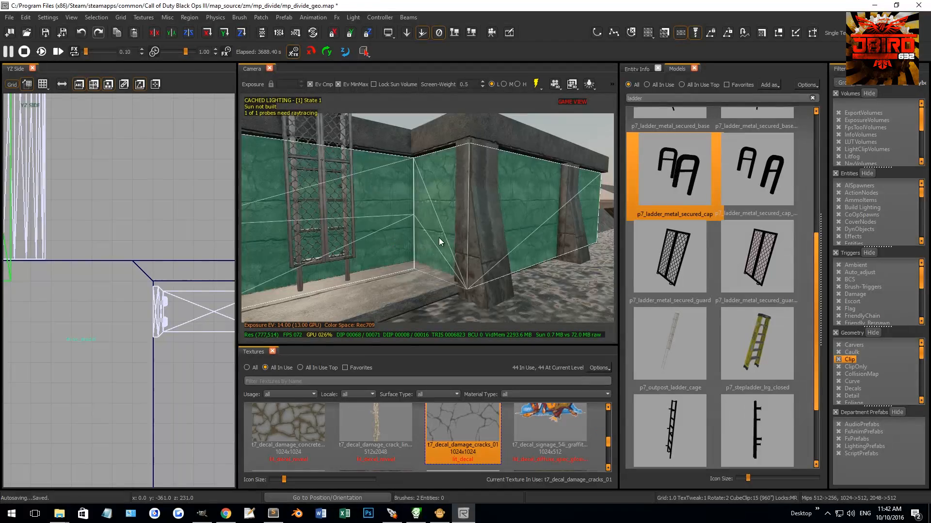
Step: Delete the faulty terrain patch covering the recess's side wall next to the ladder
key("Escape")
left_click(443, 210, "shift")
key("BackSpace")
scroll(438, 228, "up", 2)
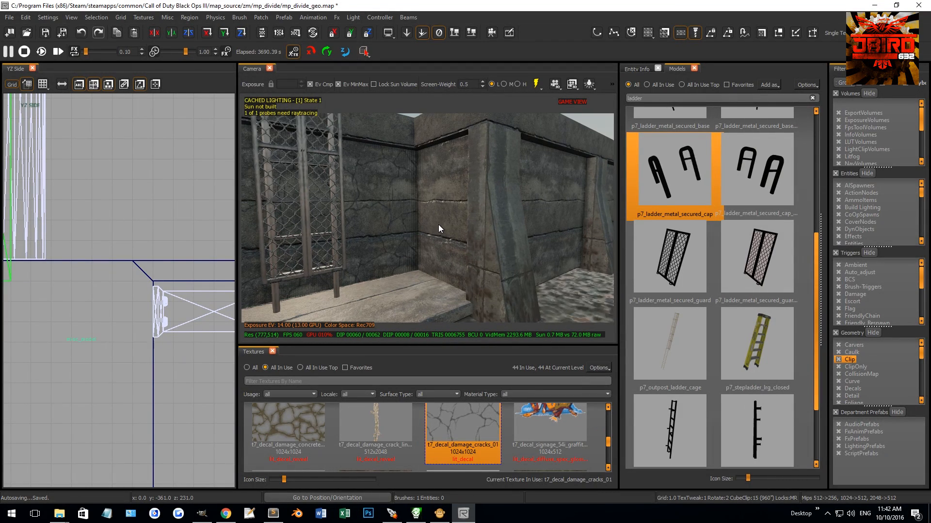
left_click(439, 226, "ctrl+shift")
left_click(539, 217, "ctrl+shift")
mouse_move(518, 225)
right_mouse_down()
mouse_move(520, 252)
mouse_move(513, 215)
mouse_move(515, 228)
mouse_move(529, 226)
mouse_move(473, 188)
mouse_move(450, 188)
mouse_move(471, 190)
mouse_move(444, 208)
mouse_move(507, 199)
right_mouse_up()
key("Escape")
Step: Select the outer wall face beside the recess and create a terrain patch from it
left_click(463, 185, "shift")
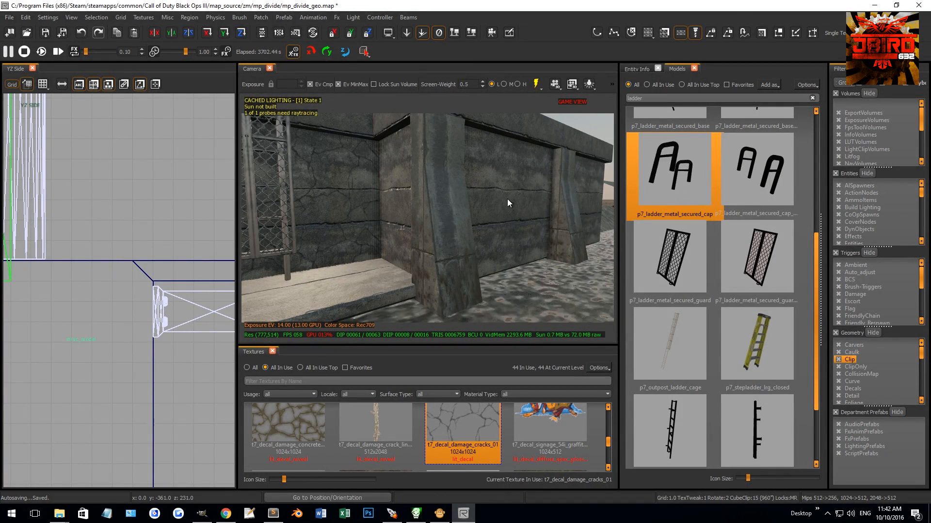
left_click(495, 202, "shift")
left_click(260, 18)
mouse_move(284, 44)
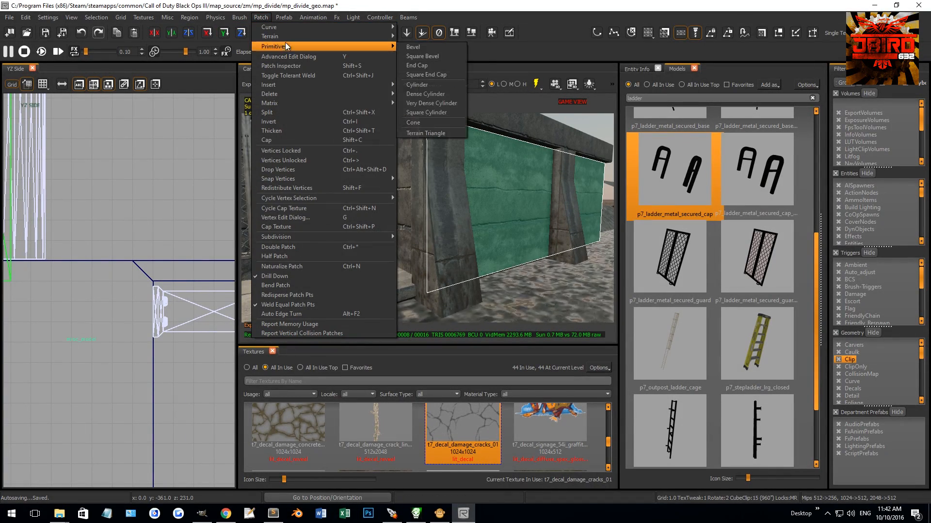
left_click(411, 42)
Step: Weld the new patch's far upper and lower vertices to the back patch's corner so it covers the recess's side wall
key("v")
left_click_drag(511, 150, 571, 238)
key("3")
right_click_drag(571, 205, 345, 208)
left_click(565, 213, "shift")
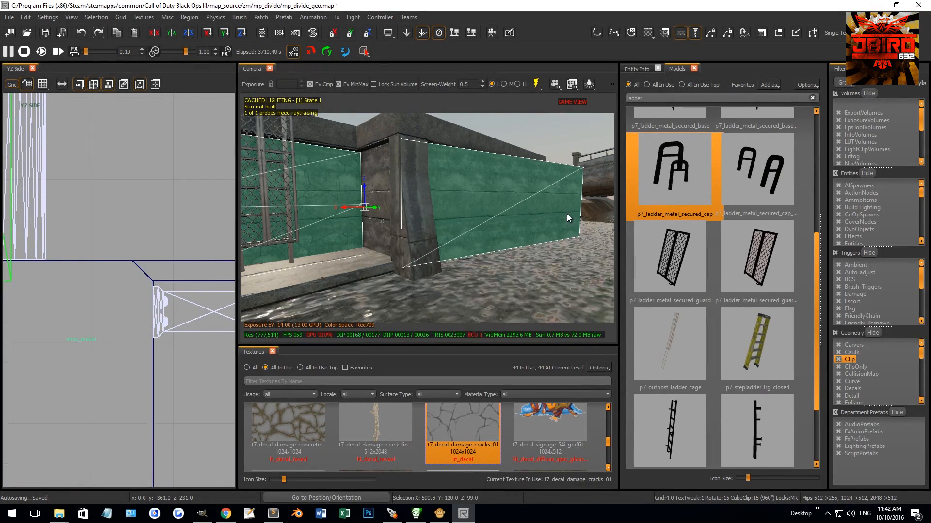
left_click_drag(331, 142, 365, 163)
left_click_drag(581, 146, 597, 182, "shift")
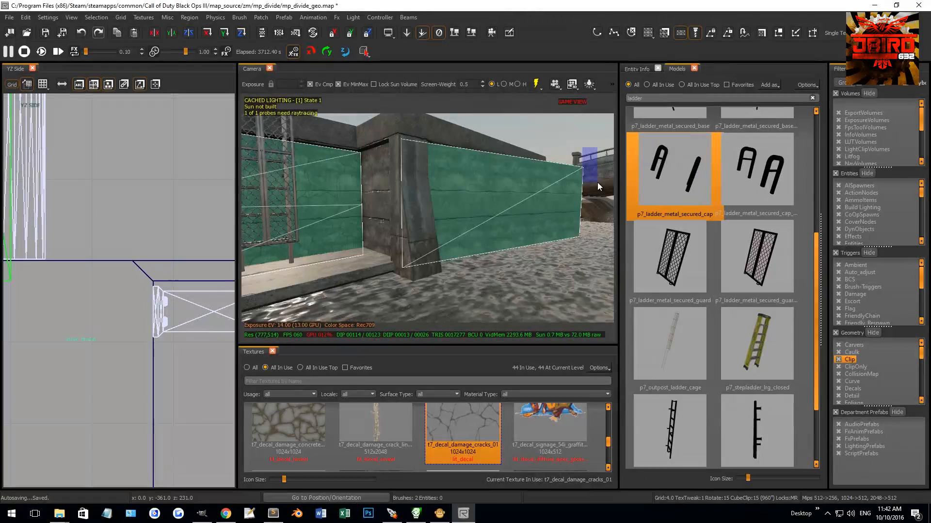
key("w")
left_click_drag(334, 238, 383, 271)
left_click_drag(554, 219, 589, 255, "shift")
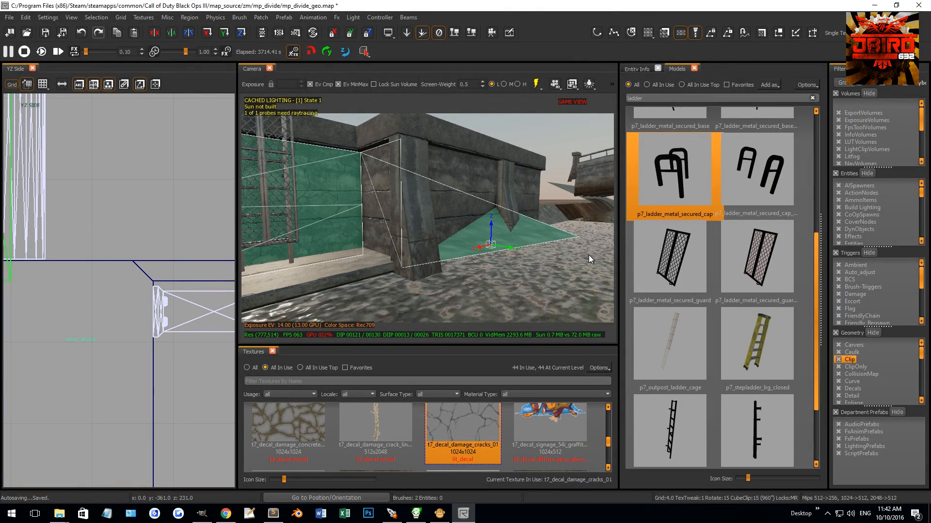
key("w")
right_click_drag(524, 253, 451, 246)
Step: Check how the rebuilt side patch meets the outer wall patch by selecting each of them
key("Escape")
left_click(419, 243, "shift")
key("Escape")
left_click(424, 228, "shift")
key("Escape")
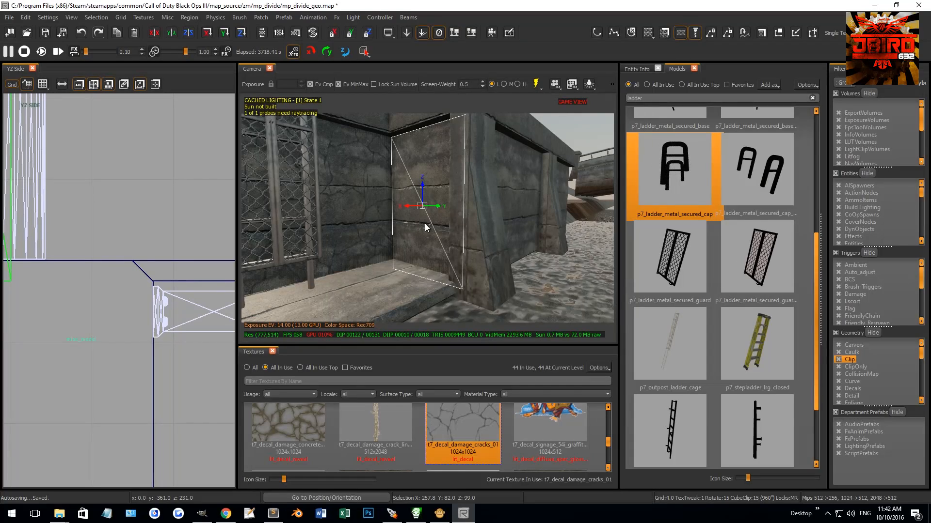
left_click(432, 223, "shift")
left_click(533, 221, "shift")
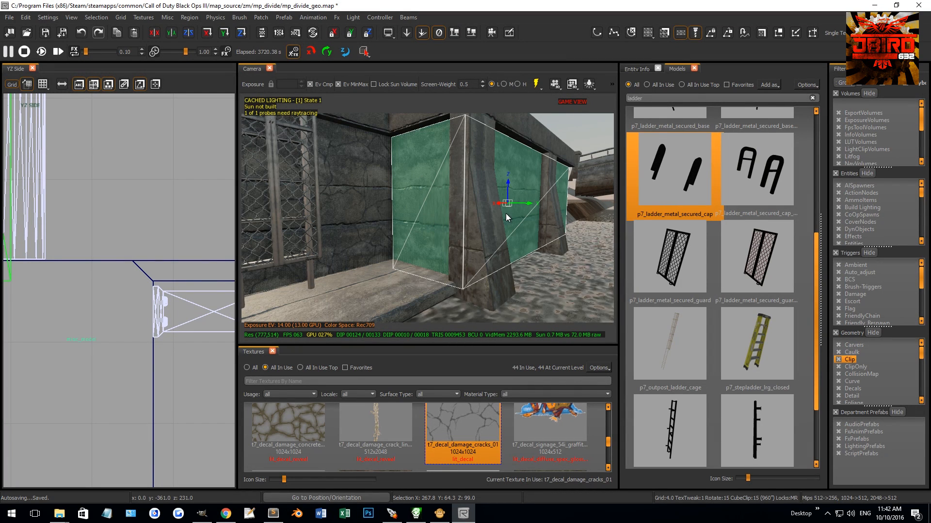
right_click_drag(464, 224, 406, 223)
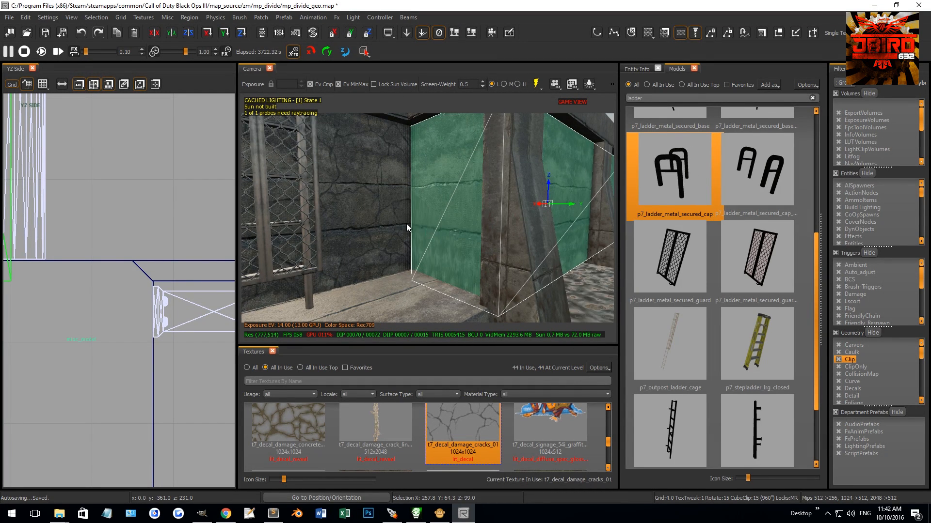
Step: Delete the middle vertex row from the back wall patch behind the ladder
key("Escape")
left_click(399, 219, "shift")
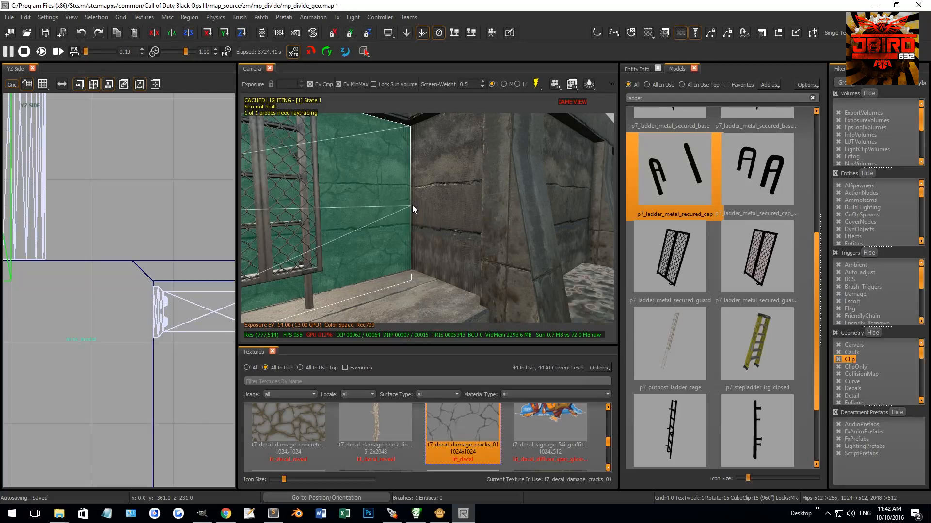
key("Escape")
left_click(412, 205, "shift")
right_click_drag(412, 205, 387, 199)
left_click(463, 208, "shift")
left_click_drag(274, 191, 557, 214)
key("BackSpace")
right_click_drag(505, 216, 459, 218)
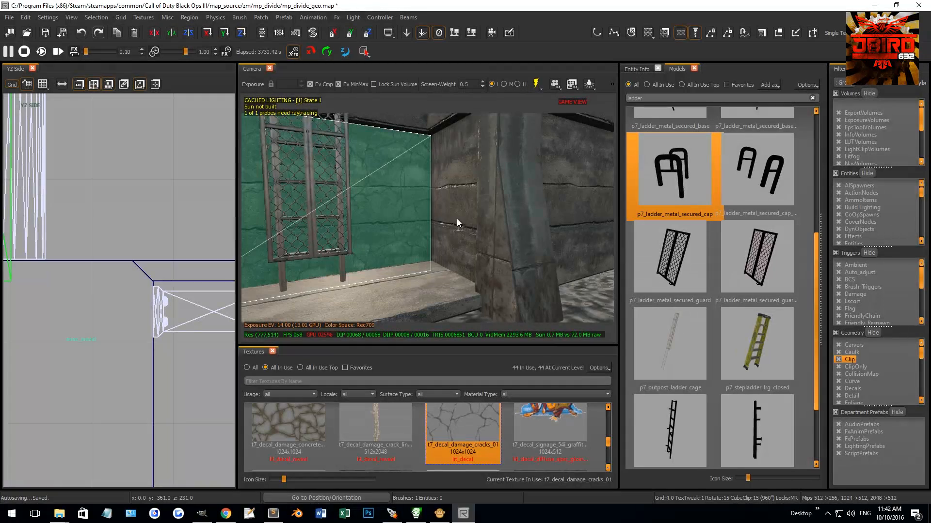
Step: Select the joined back, side and outer wall patches together and reapply Natural patch texturing to them
left_click(451, 220, "shift")
left_click(452, 220, "shift")
left_click(452, 221, "shift")
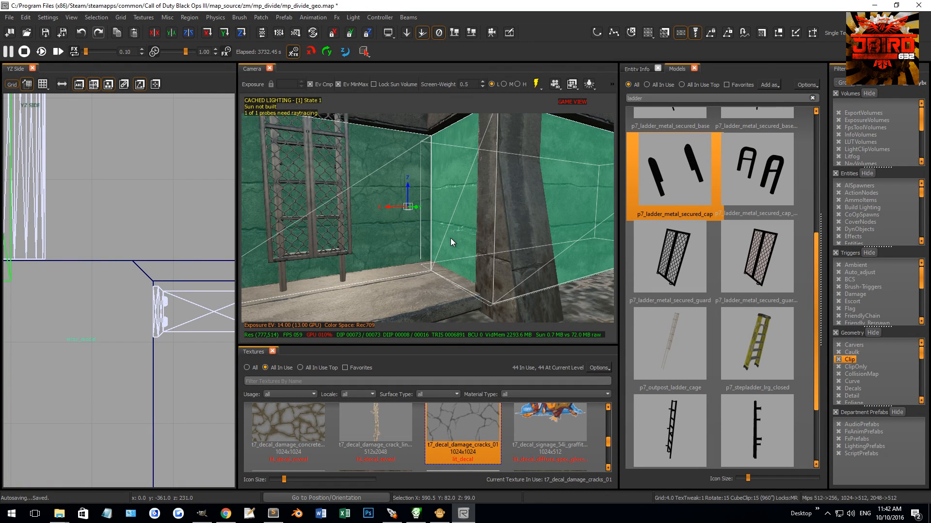
right_click_drag(453, 235, 441, 239)
left_click(441, 238, "shift")
left_click(441, 238, "shift")
left_click(441, 239, "shift")
left_click(422, 243, "shift")
right_click_drag(421, 243, 427, 231)
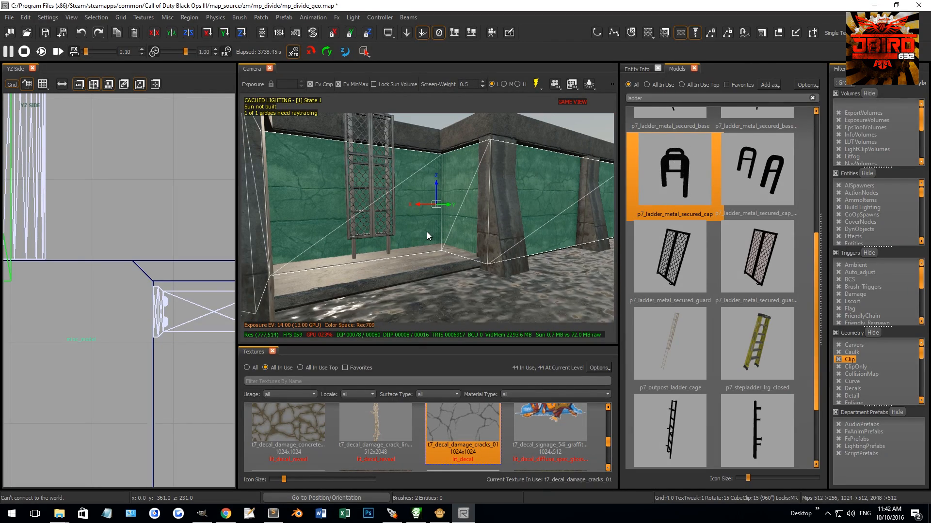
key("s")
left_click(665, 210)
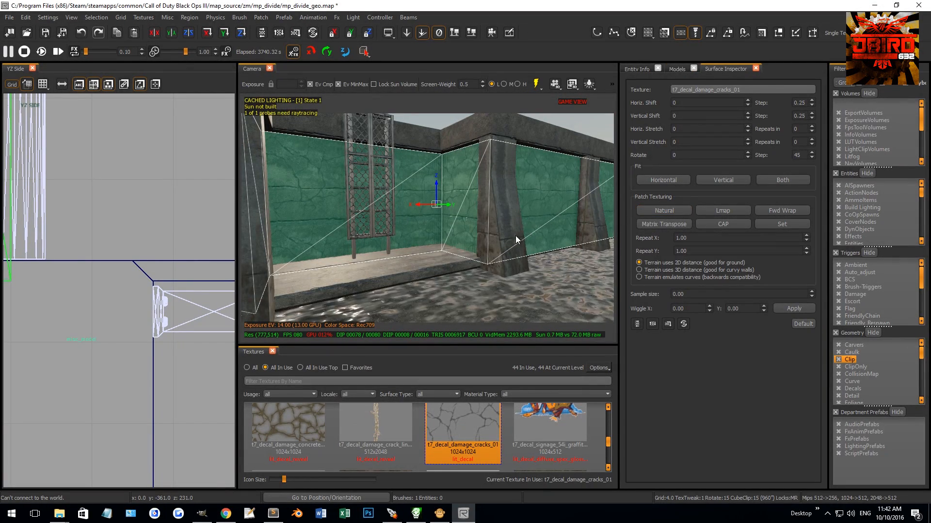
right_click_drag(495, 253, 496, 254)
key("w")
Step: Split the joined terrain patches into several horizontal rows between their corner vertices
key("v")
left_click_drag(364, 135, 410, 292)
right_click_drag(409, 250, 405, 236)
key("s")
left_click_drag(391, 193, 410, 251)
key("shift+e")
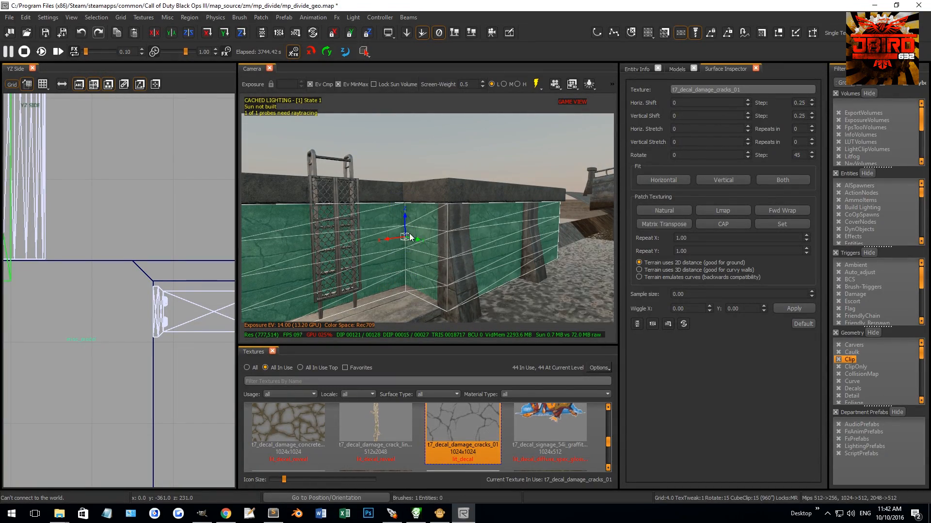
Step: Split the outer and side wall sections of the cracked-decal patch into several vertical columns between their corner vertices
right_click_drag(409, 237, 399, 225)
left_click_drag(383, 214, 412, 242)
left_click_drag(516, 211, 539, 226)
mouse_move(441, 224)
right_mouse_down()
mouse_move(396, 228)
mouse_move(443, 224)
mouse_move(431, 226)
mouse_move(433, 220)
right_mouse_up()
key("d")
key("shift+e")
key("shift+e")
key("a")
key("w")
key("shift+e")
key("d")
left_click_drag(427, 213, 604, 224)
key("shift+e")
key("shift+e")
key("a")
right_click_drag(584, 223, 526, 218)
key("w")
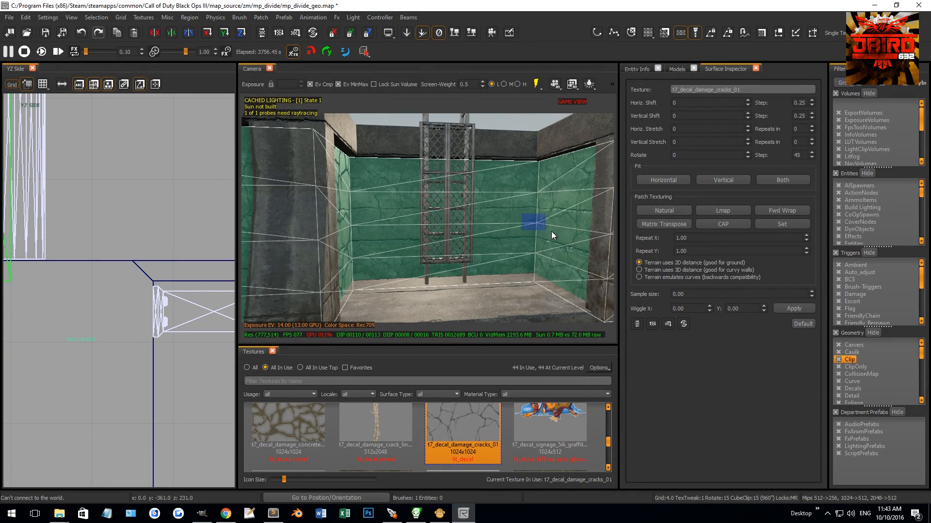
Step: Split the back wall section behind the ladder into evenly spaced vertical columns
left_click_drag(348, 216, 374, 231, "shift")
key("shift+e")
key("shift+e")
left_click_drag(440, 211, 558, 234)
key("shift+e")
right_click_drag(557, 233, 478, 225)
key("d")
left_click_drag(394, 223, 470, 237)
key("w")
mouse_move(445, 229)
right_mouse_down()
mouse_move(477, 230)
mouse_move(437, 231)
right_mouse_up()
left_click_drag(363, 237, 460, 248)
right_click_drag(461, 231, 538, 216)
Step: Examine the outer and side wall sections of the joined patch at the other end of the recess
key("d")
key("w")
key("a")
key("d")
key("s")
left_click_drag(479, 204, 502, 224)
left_click_drag(389, 201, 409, 212, "shift")
right_click_drag(406, 211, 490, 212)
key("s")
left_click_drag(326, 183, 355, 194)
key("Escape")
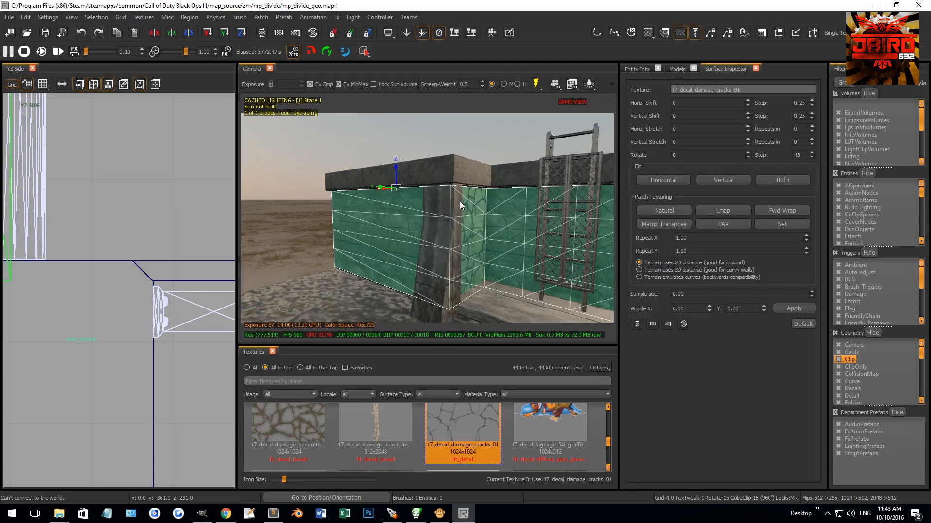
Step: Undo the accidental vertex move and delete the unsplit outer wall section of the joined crack patch
key("Escape")
left_click(359, 255, "shift")
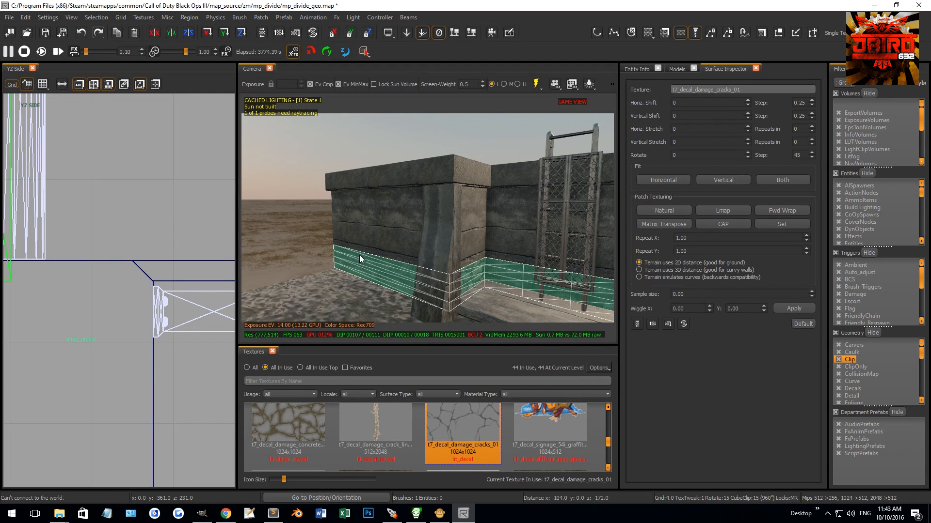
key("ctrl+z")
left_click_drag(311, 176, 363, 289)
key("BackSpace")
key("BackSpace")
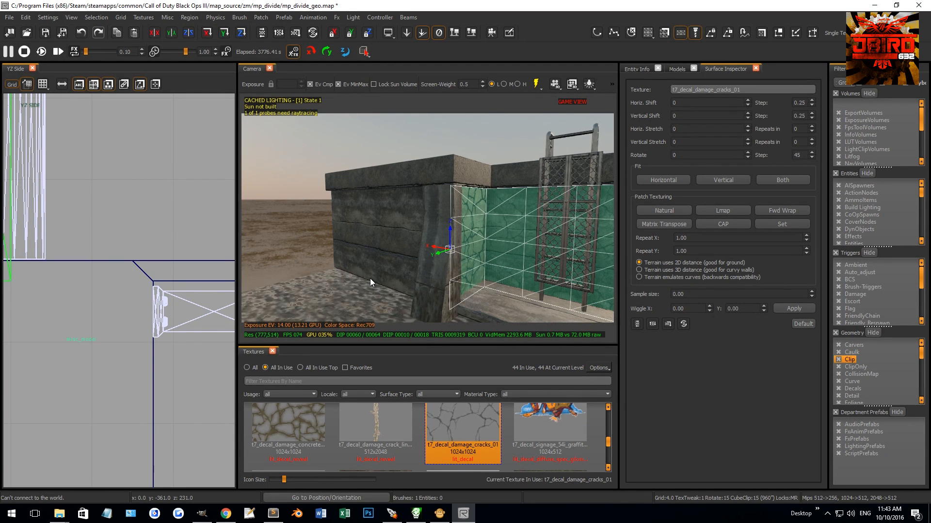
Step: Remove the adjoining unsplit side wall section, ending the crack patch at the back wall's corner
right_click_drag(443, 266, 480, 267)
right_click_drag(447, 233, 447, 243)
scroll(446, 239, "up", 4)
mouse_move(419, 222)
left_mouse_down()
mouse_move(430, 234)
mouse_move(412, 219)
left_mouse_up()
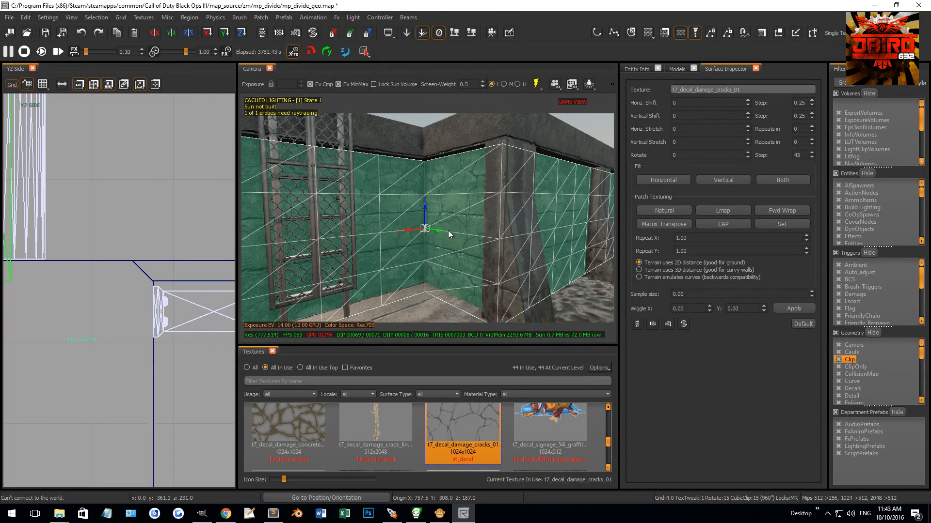
scroll(459, 258, "down", 5)
mouse_move(459, 257)
right_mouse_down()
mouse_move(462, 251)
mouse_move(444, 266)
right_mouse_up()
scroll(440, 267, "up", 4)
right_click_drag(357, 211, 342, 195)
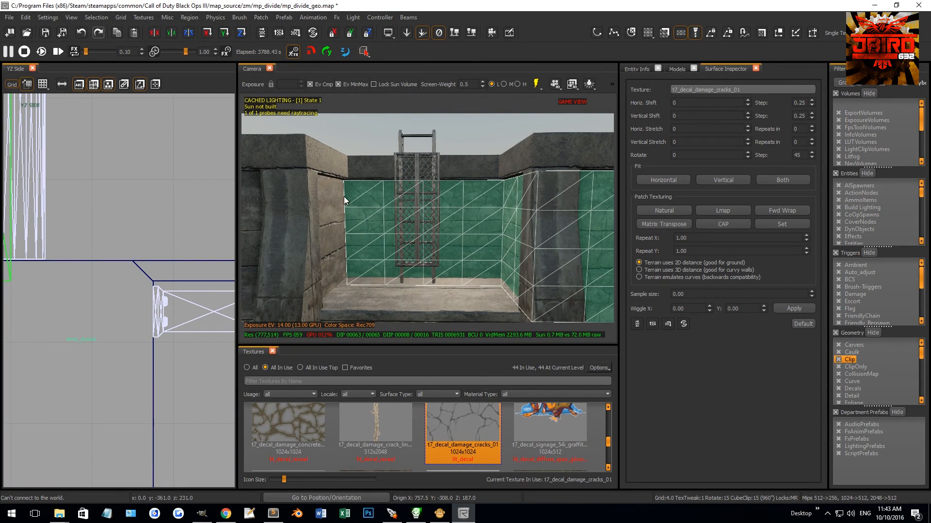
Step: Select scattered vertices across the crack patches and set their alpha to 0 in the vertex color/alpha editor
left_click_drag(331, 171, 425, 188)
right_click_drag(357, 220, 385, 223)
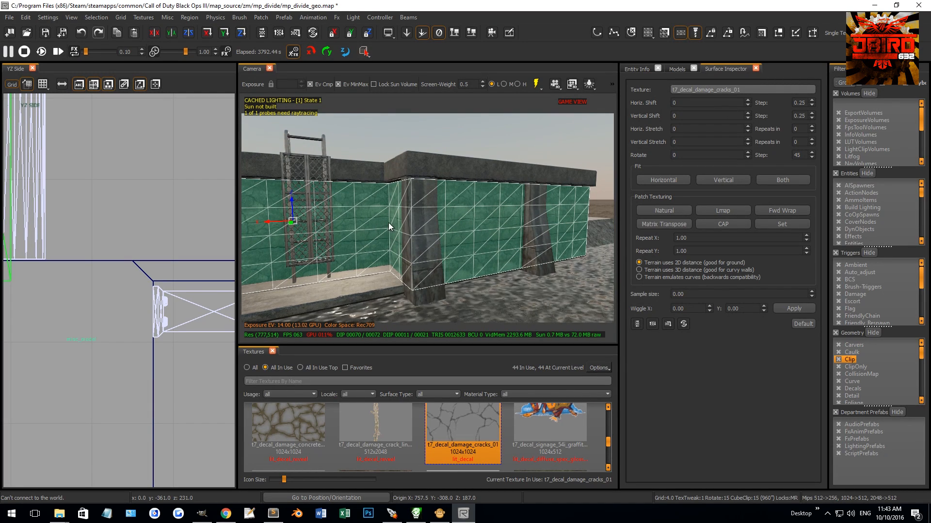
left_click_drag(460, 192, 493, 226)
left_click_drag(544, 184, 518, 210)
left_click_drag(538, 244, 562, 259)
key("g")
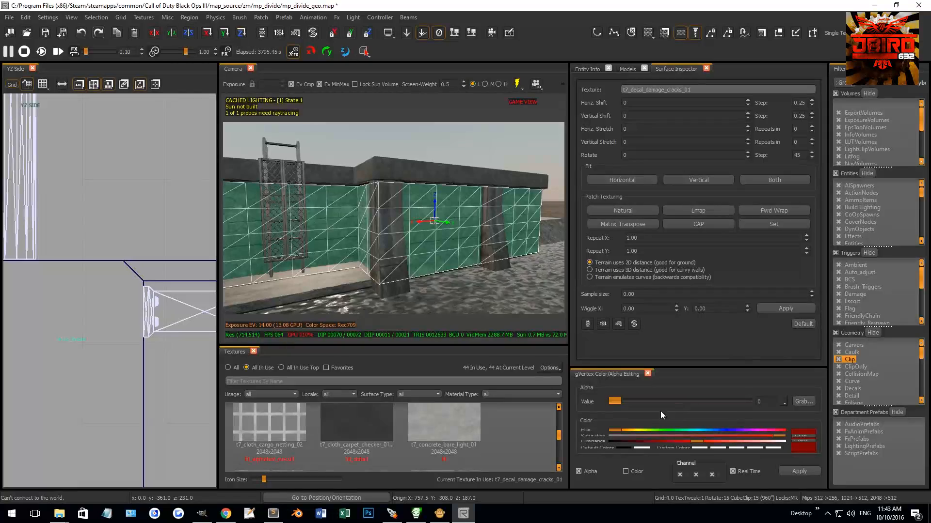
key("g")
right_click_drag(448, 306, 426, 366)
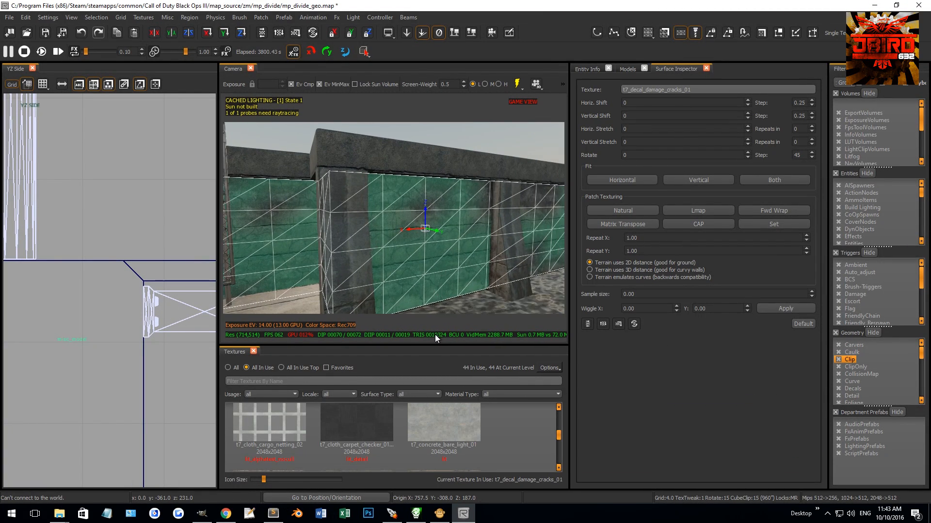
Step: Check the faded crack decals by deselecting and reselecting the back, side and outer wall patches
key("Escape")
mouse_move(442, 263)
right_mouse_down()
mouse_move(443, 245)
mouse_move(431, 255)
mouse_move(455, 256)
mouse_move(435, 203)
mouse_move(441, 208)
right_mouse_up()
left_click(443, 240, "shift")
left_click(440, 214, "shift")
left_click(431, 194, "shift")
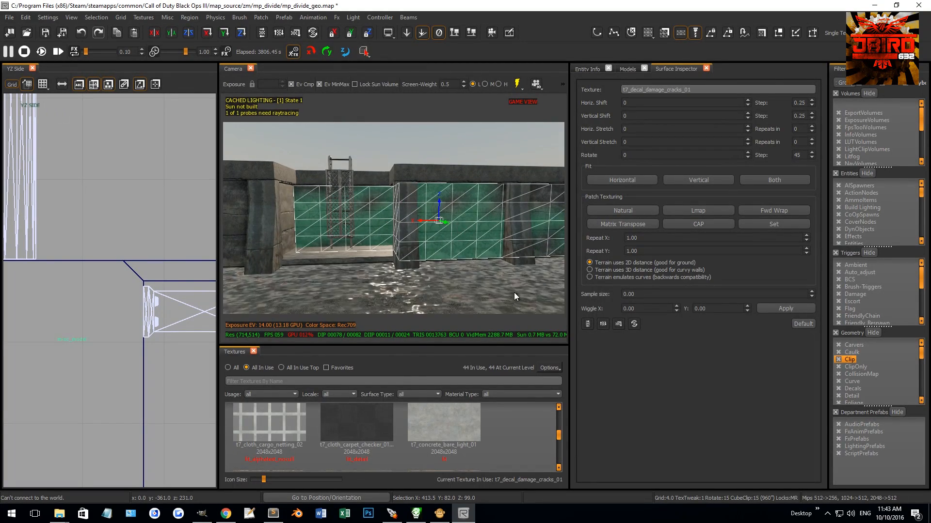
Step: Find and choose the mtl_t7_decal_grunge_drip_02 decal texture
scroll(447, 441, "up", 5)
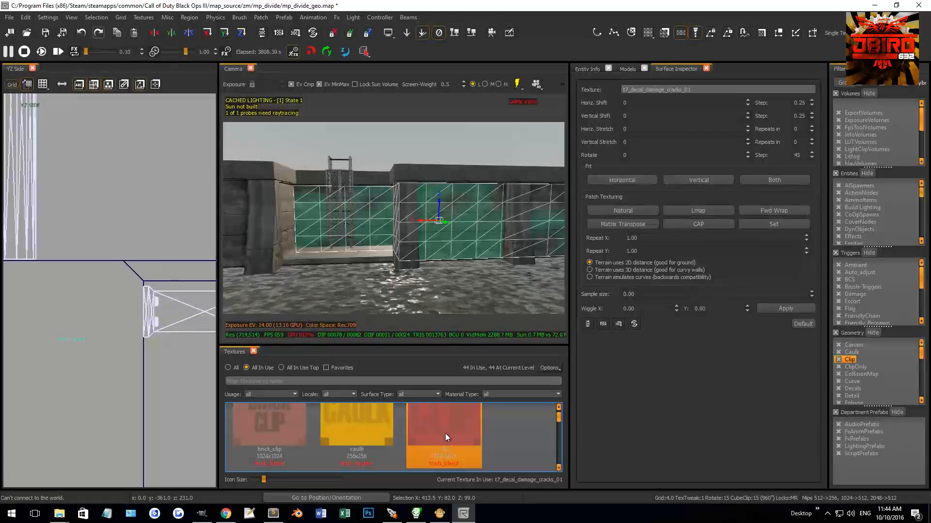
scroll(445, 430, "down", 1)
left_click(445, 431)
right_click_drag(447, 262, 417, 216)
key("Escape")
Step: Select the back, side and outer wall faces around the recess and create terrain patches from them
left_click(464, 232, "ctrl+shift")
left_click(443, 222, "ctrl+shift")
left_click(417, 217, "ctrl+shift")
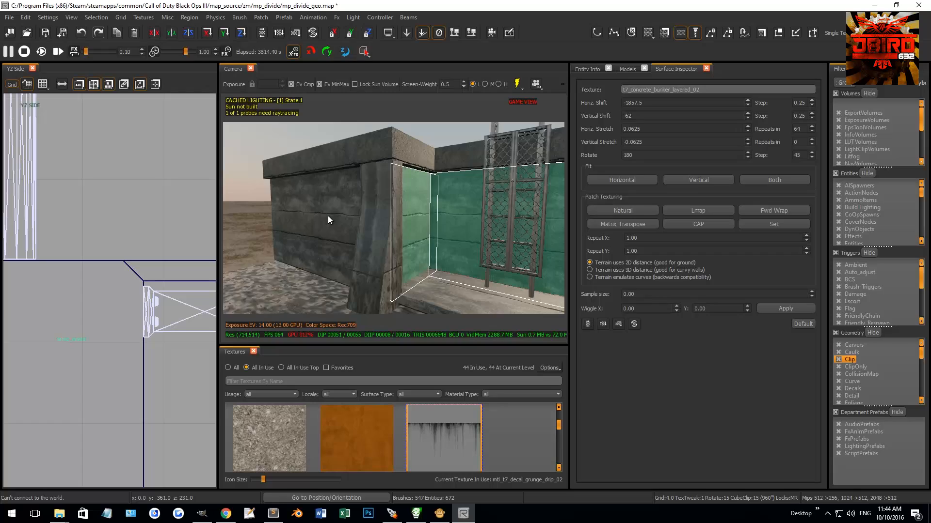
left_click(327, 216, "ctrl+shift")
right_click_drag(328, 216, 356, 166)
left_click(284, 18)
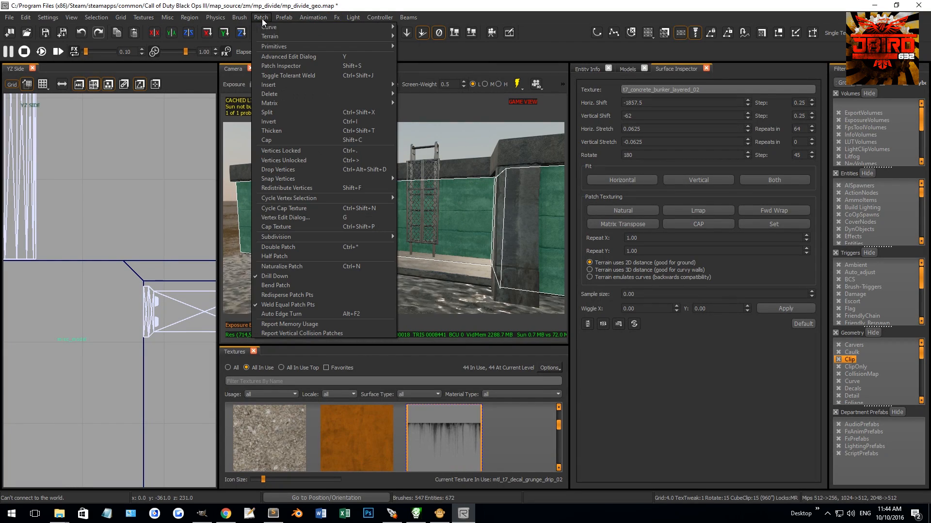
mouse_move(290, 38)
left_click(422, 46)
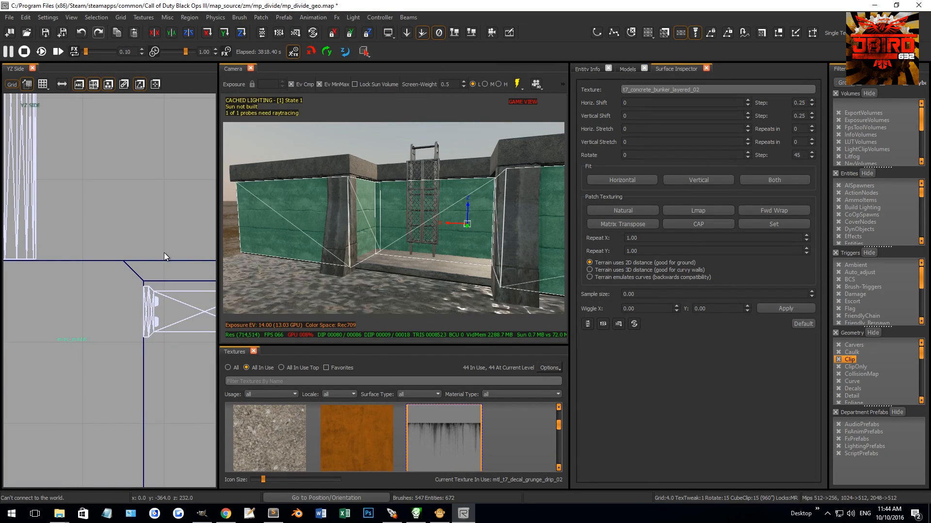
Step: Raise the new patches' bottom vertices in the XZ front view to leave a narrow strip beneath the ledge
key("ctrl+Tab")
scroll(151, 256, "down", 17)
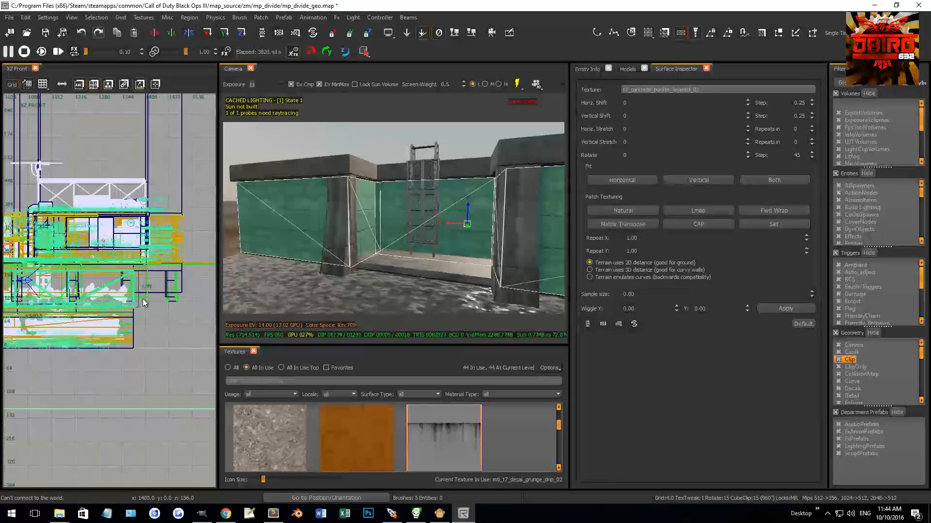
key("ctrl+Tab")
scroll(126, 309, "up", 5)
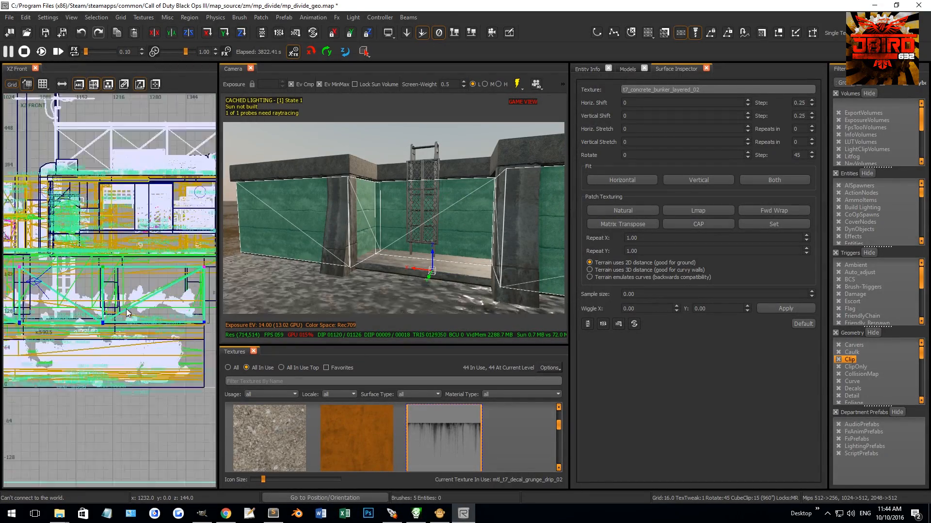
left_click_drag(123, 310, 122, 283)
right_click_drag(291, 233, 435, 375)
Step: Apply the mtl_t7_decal_grunge_drip_02 decal to the strips with Natural patch texturing
left_click(439, 435)
right_click_drag(373, 252, 404, 252)
key("s")
key("s")
left_click(627, 214)
right_click_drag(461, 220, 451, 218)
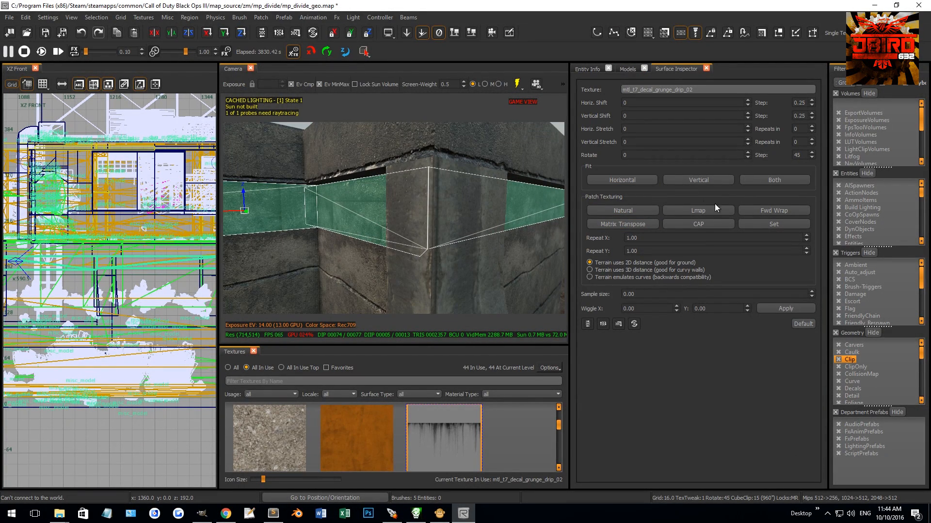
Step: Set the grunge drip strips' texture rotation to 90 degrees
right_click_drag(418, 233, 410, 235)
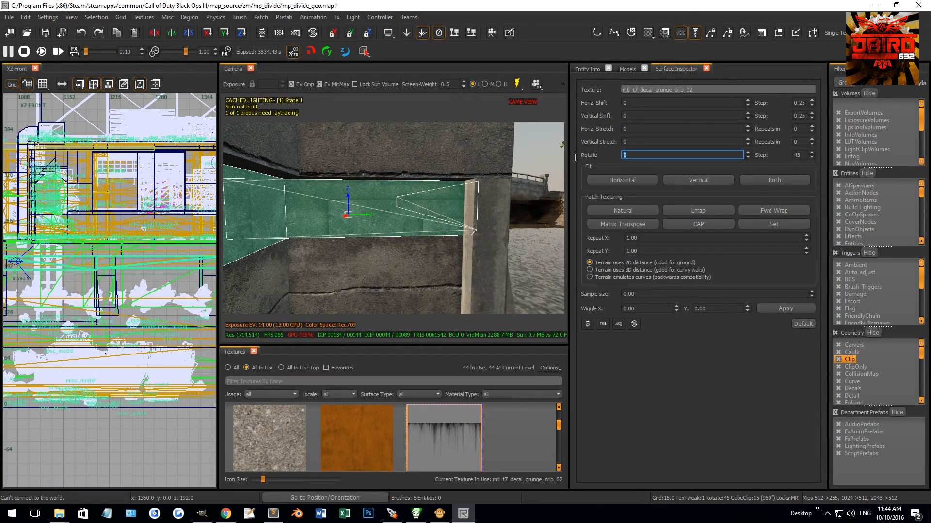
type("90")
key("Return")
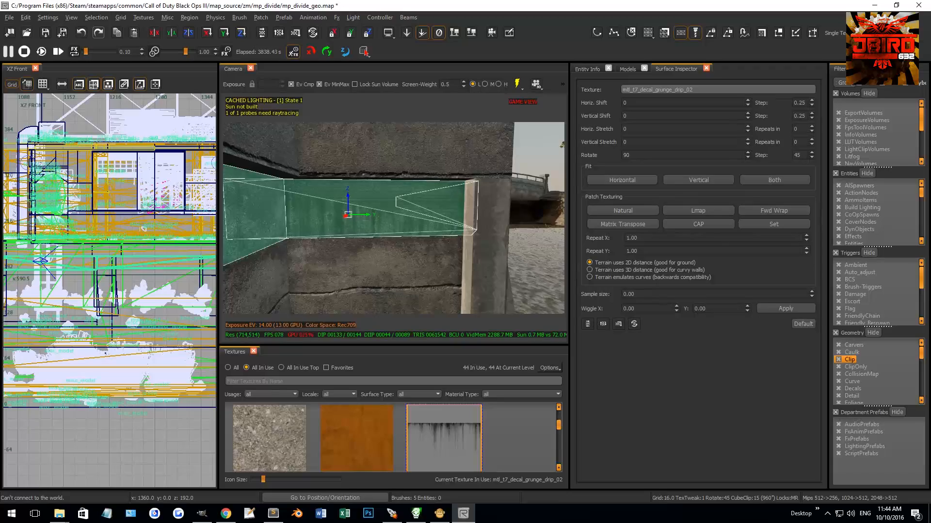
right_click_drag(451, 246, 458, 248)
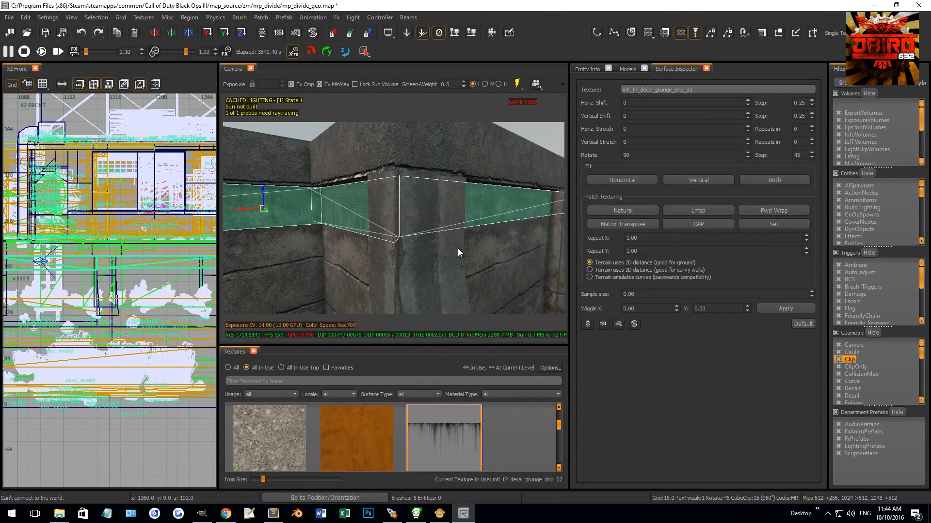
Step: Check how the separate drip strips meet at the recess corners by selecting them individually
key("Escape")
left_click(353, 216, "shift")
mouse_move(352, 216)
right_mouse_down()
mouse_move(319, 216)
mouse_move(308, 227)
mouse_move(409, 228)
mouse_move(333, 231)
right_mouse_up()
left_click(316, 208, "shift")
left_click(316, 208, "shift")
left_click(307, 227, "shift")
left_click(307, 227, "shift")
key("Escape")
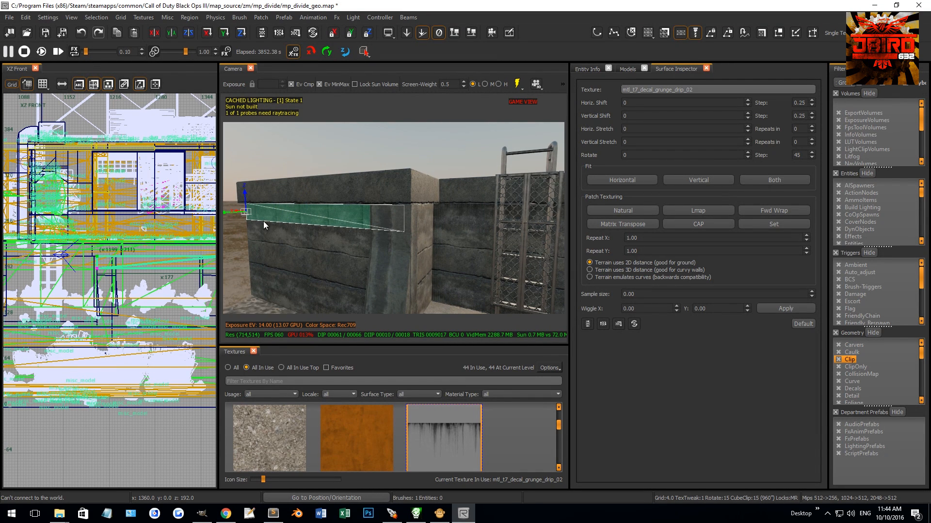
right_click_drag(263, 221, 247, 219)
left_click_drag(305, 210, 275, 216)
key("Escape")
Step: Try to weld the outer wall drip strip to the back wall strip at their upper corner vertices
left_click(520, 211, "shift")
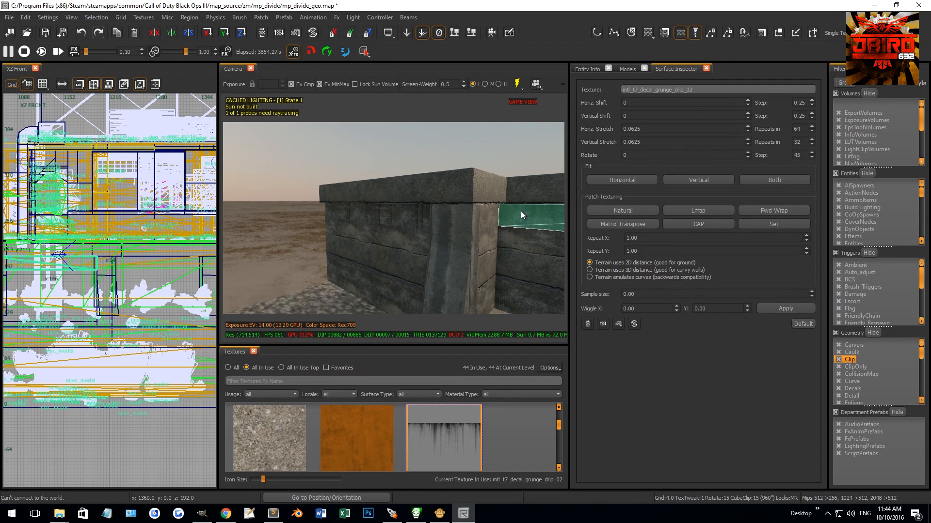
left_click(521, 211, "shift")
left_click(548, 248, "shift")
left_click(303, 208, "shift")
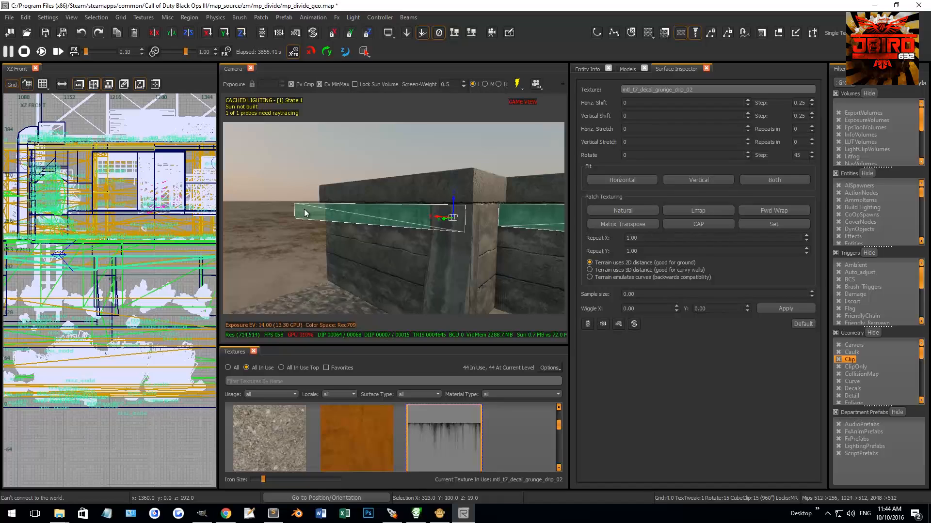
left_click(498, 204)
left_click(295, 204, "shift")
key("w")
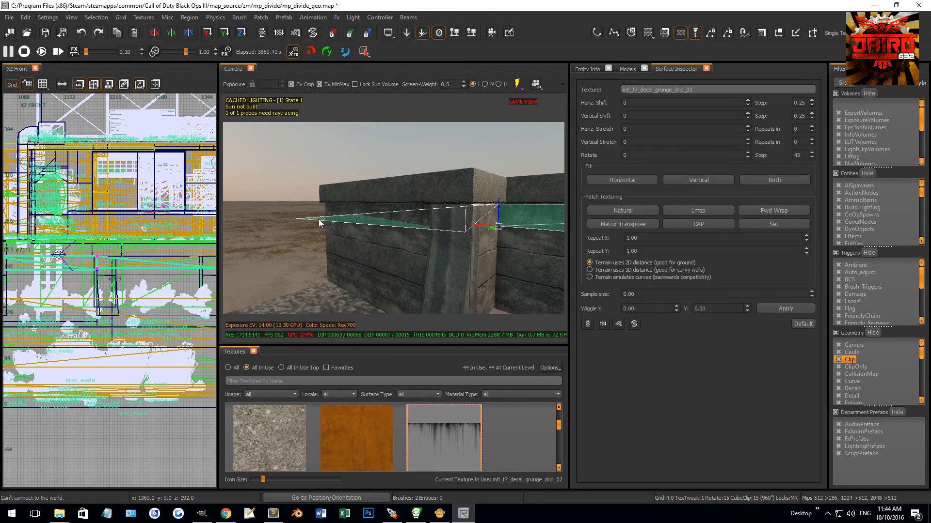
right_click_drag(377, 235, 365, 219)
key("Escape")
left_click(382, 217, "shift")
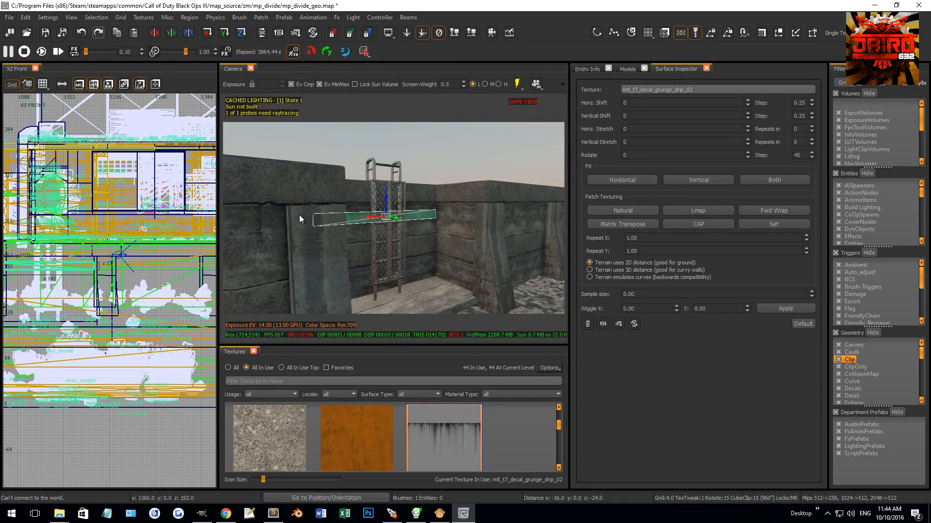
key("ctrl+z")
right_click_drag(339, 250, 350, 243)
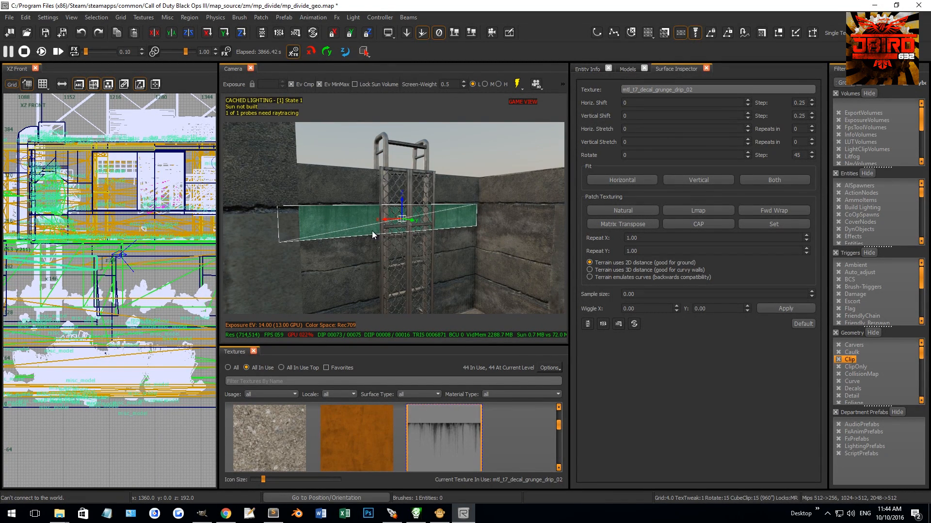
left_click_drag(373, 230, 348, 208)
key("ctrl+z")
Step: Move the corner vertices of the back wall drip strip toward the recess corner beside the ladder
key("Escape")
left_click(334, 218, "shift")
key("v")
right_click_drag(275, 207, 326, 208)
left_click_drag(307, 200, 400, 224)
right_click_drag(400, 224, 439, 227)
key("Escape")
key("Escape")
Step: Select the outer and back wall drip strips together and realign the back strip's end vertices
left_click(502, 211, "shift")
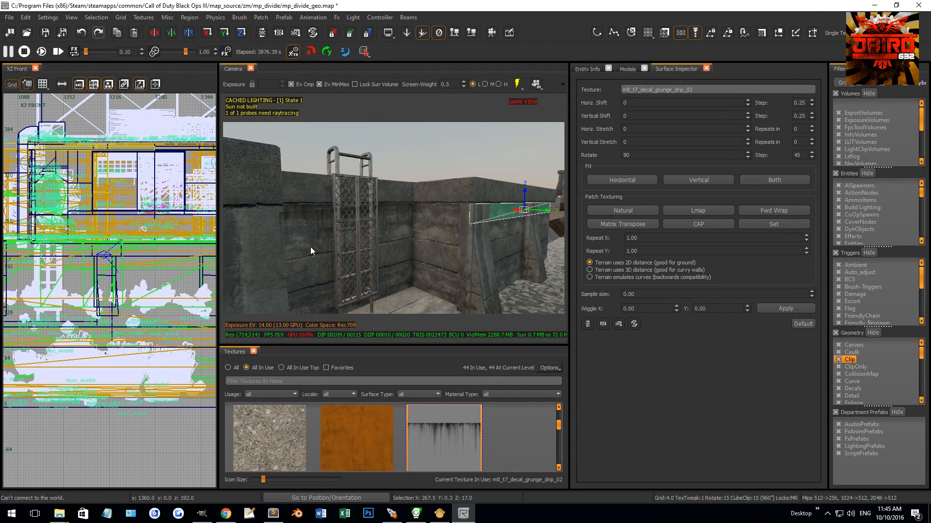
left_click(324, 225, "shift")
key("v")
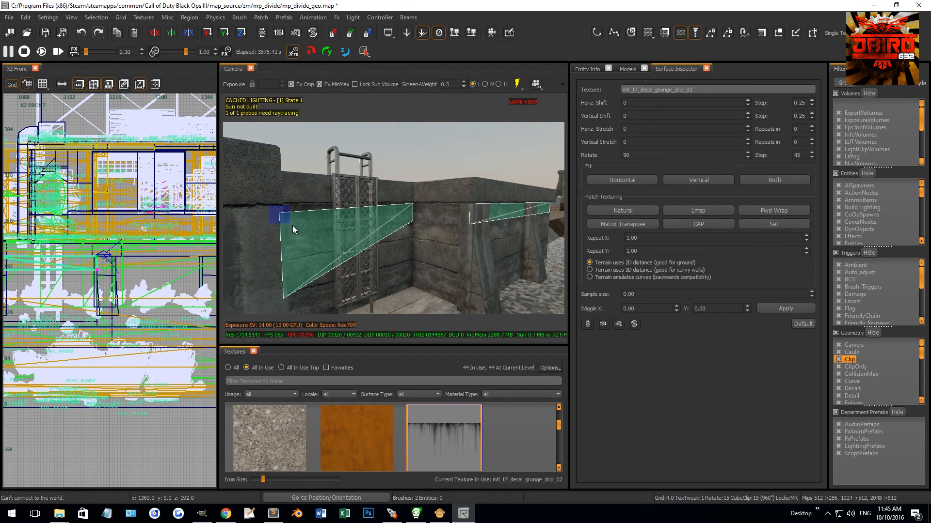
left_click_drag(292, 226, 443, 222)
left_click_drag(274, 283, 297, 309, "shift")
key("w")
right_click_drag(349, 296, 386, 269)
Step: Weld the matching corner vertices so the drip strips form one continuous band around the recess
left_click(350, 225, "shift")
left_click(354, 231, "shift")
left_click(369, 262, "shift")
right_click_drag(368, 261, 358, 257)
left_click(289, 226, "shift")
left_click(289, 226, "shift")
left_click(292, 254, "shift")
mouse_move(293, 254)
right_mouse_down()
mouse_move(391, 235)
mouse_move(418, 243)
mouse_move(463, 234)
mouse_move(469, 245)
mouse_move(524, 258)
right_mouse_up()
left_click(402, 258, "shift")
left_click(401, 261, "shift")
key("alt+w")
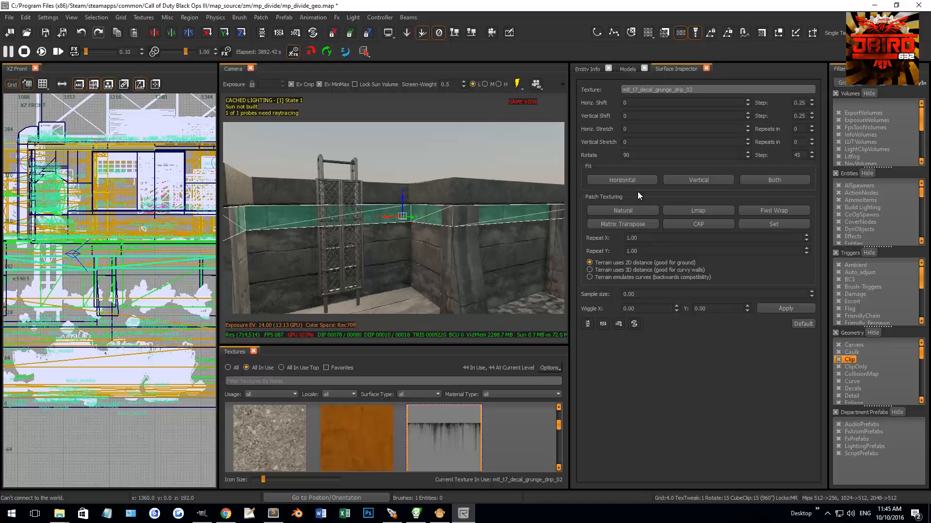
Step: Try texture rotations of 0 and -90 degrees on the joined drip strips
left_click_drag(634, 155, 599, 158)
type("0")
key("Return")
right_click_drag(359, 258, 301, 258)
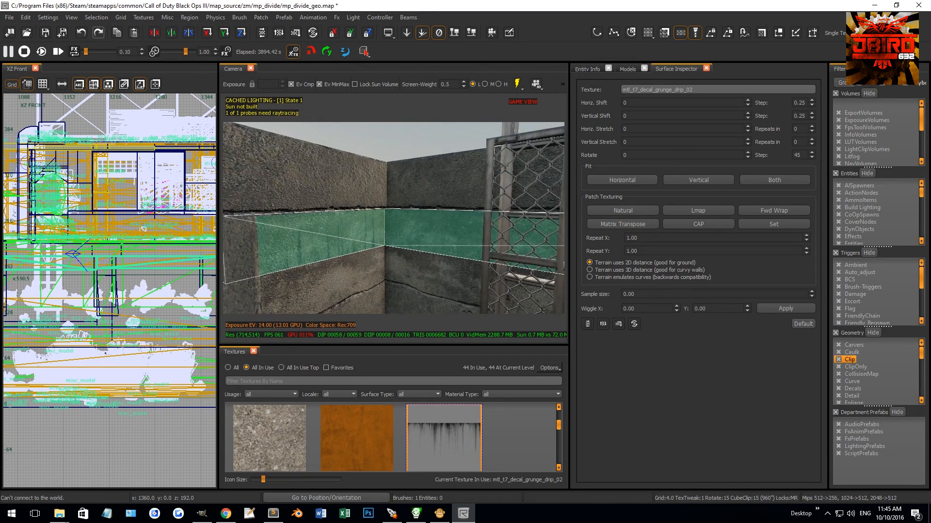
right_click_drag(466, 241, 437, 241)
left_click_drag(651, 158, 516, 169)
type("-90")
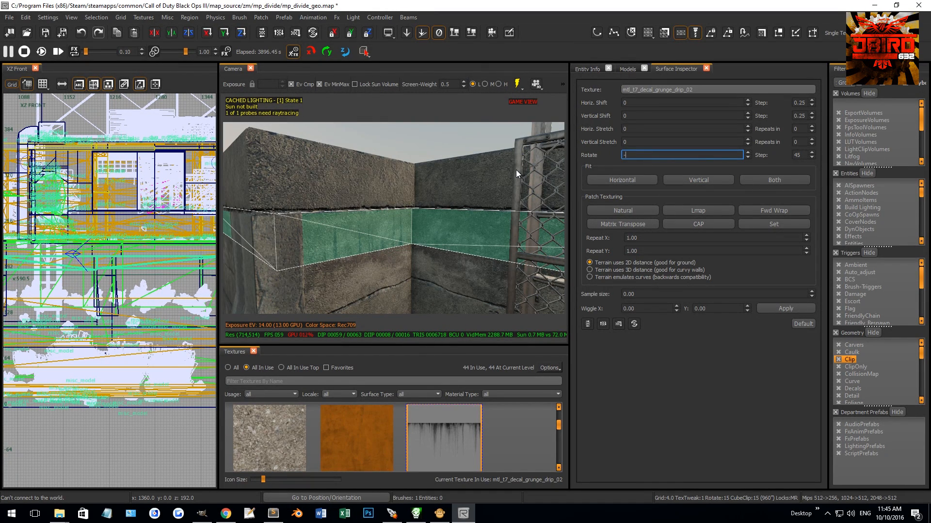
key("Return")
Step: Set the drip strips' texture rotation to 180 degrees and deselect them to inspect the wall
type("180")
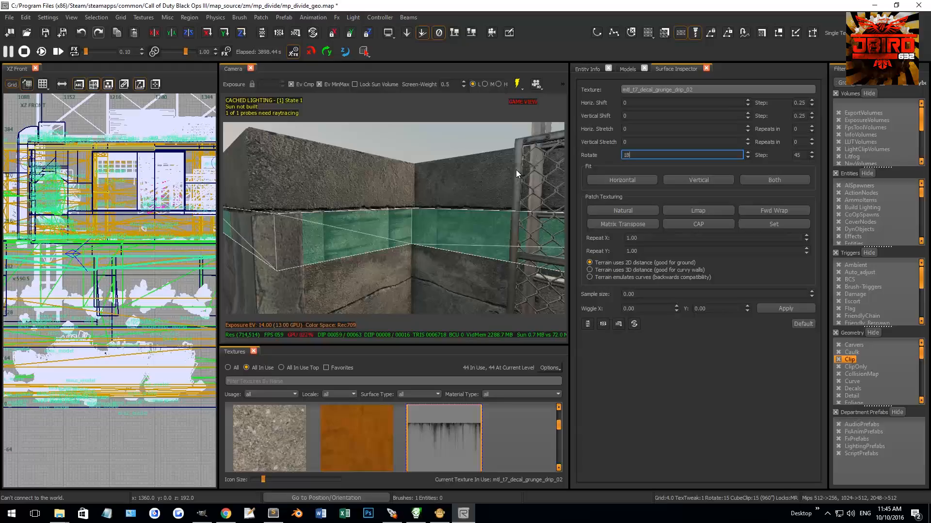
key("Return")
right_click_drag(356, 256, 394, 199)
key("Escape")
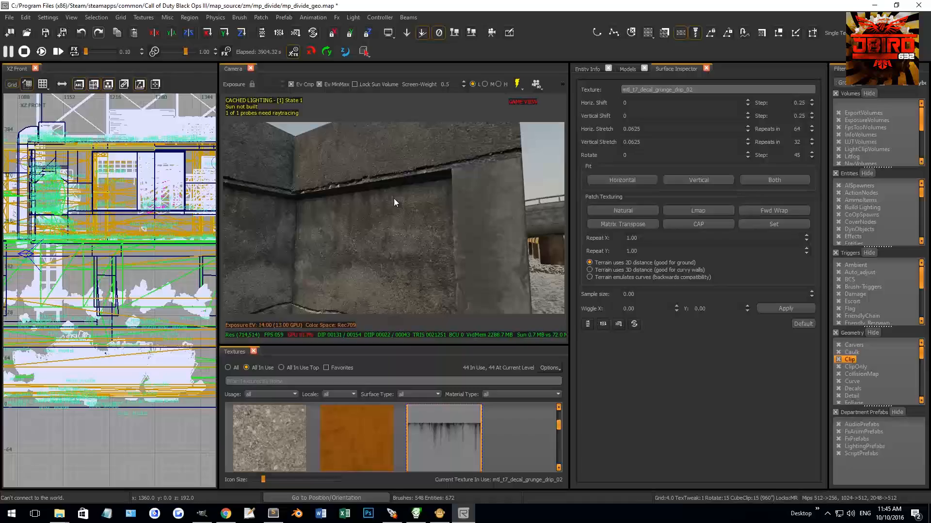
Step: Copy the joined grunge drip band down to the base of the recess walls and set its texture rotation to 0
left_click(394, 198)
right_click_drag(323, 231, 319, 225)
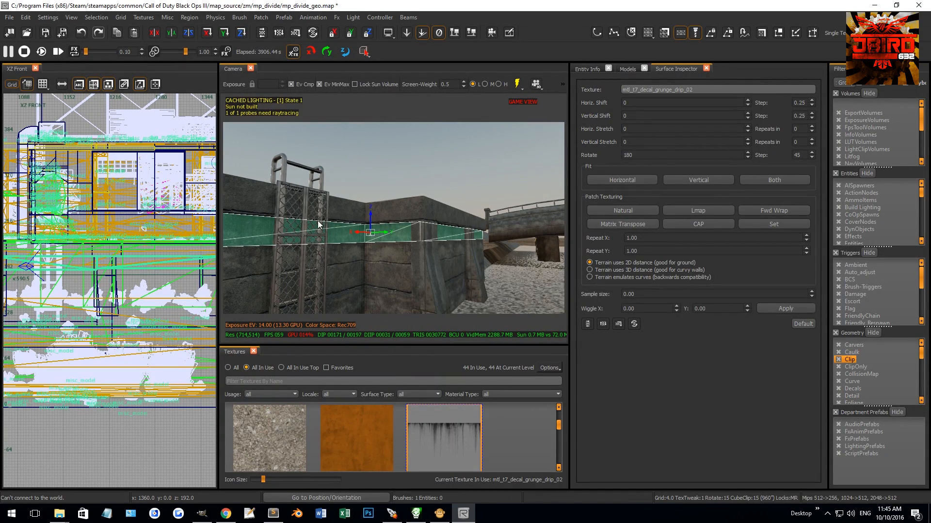
left_click_drag(373, 212, 393, 313)
right_click_drag(394, 313, 422, 240)
left_click_drag(398, 238, 402, 226)
right_click_drag(399, 226, 405, 229)
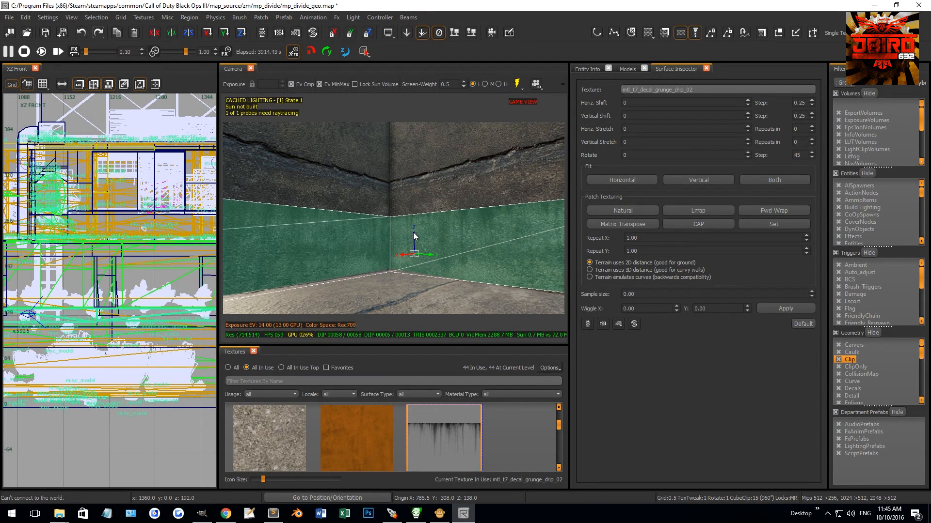
Step: Texture the lower wall band with t7_mud_sludge_wet_01_reveal and apply natural patch mapping
left_click_drag(414, 233, 415, 231)
right_click_drag(414, 232, 409, 209)
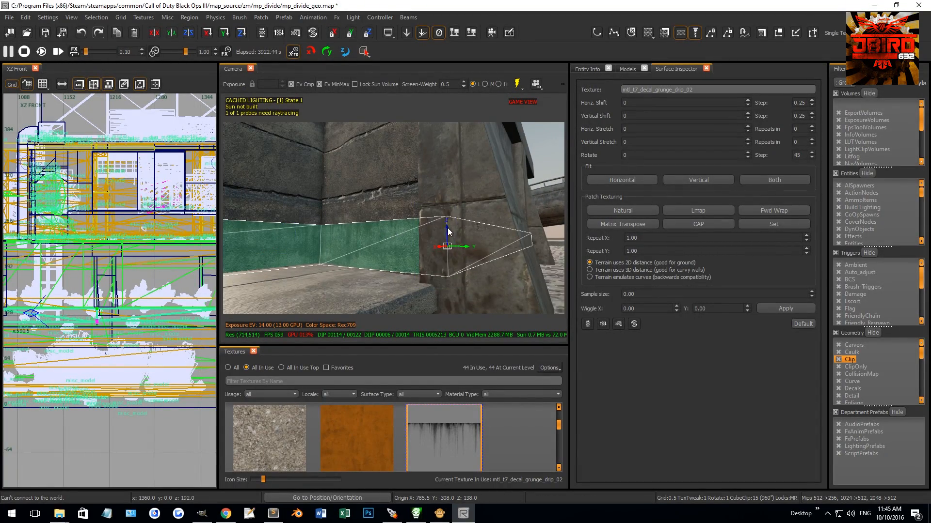
left_click_drag(448, 236, 448, 234)
right_click_drag(448, 234, 394, 201)
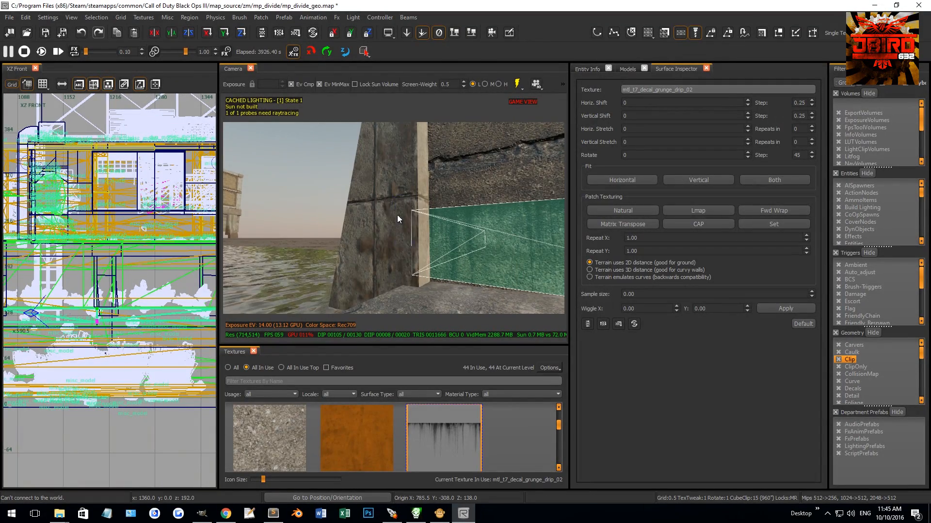
right_click_drag(411, 226, 432, 234)
scroll(397, 411, "down", 3)
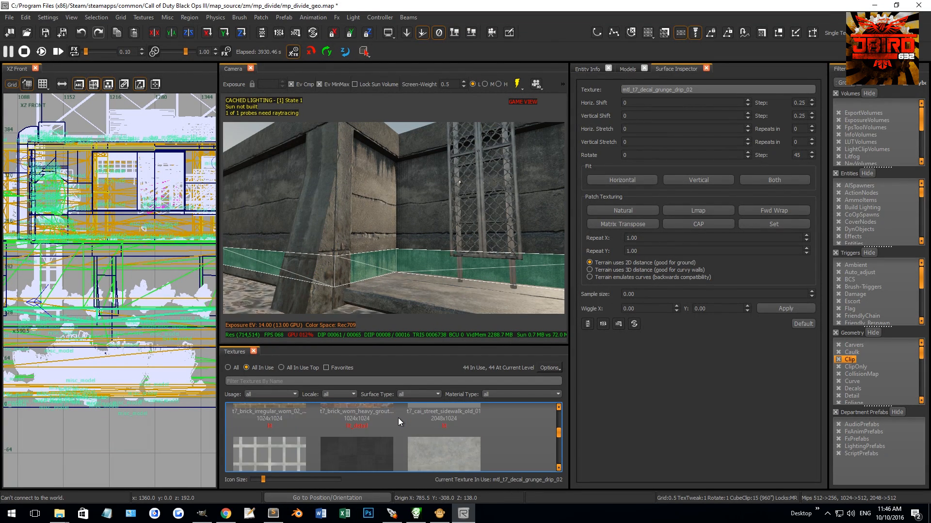
scroll(368, 431, "down", 3)
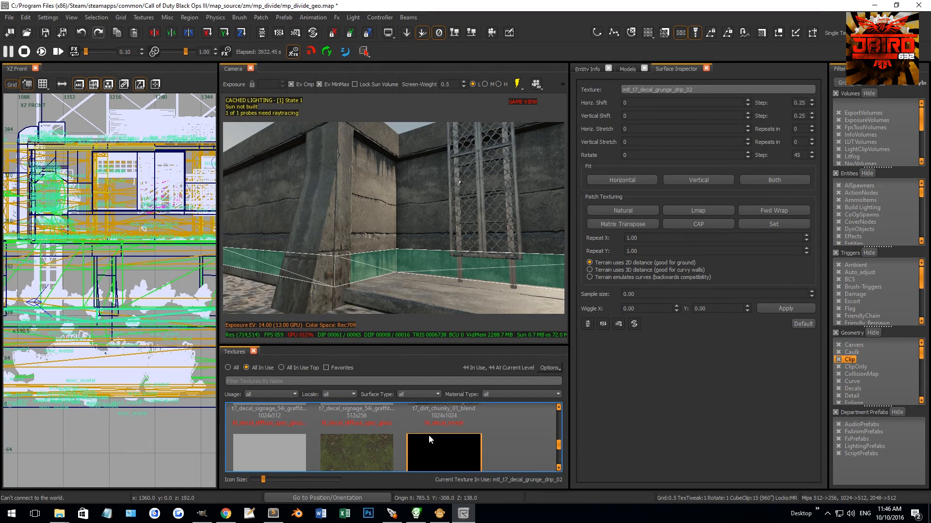
scroll(342, 447, "down", 3)
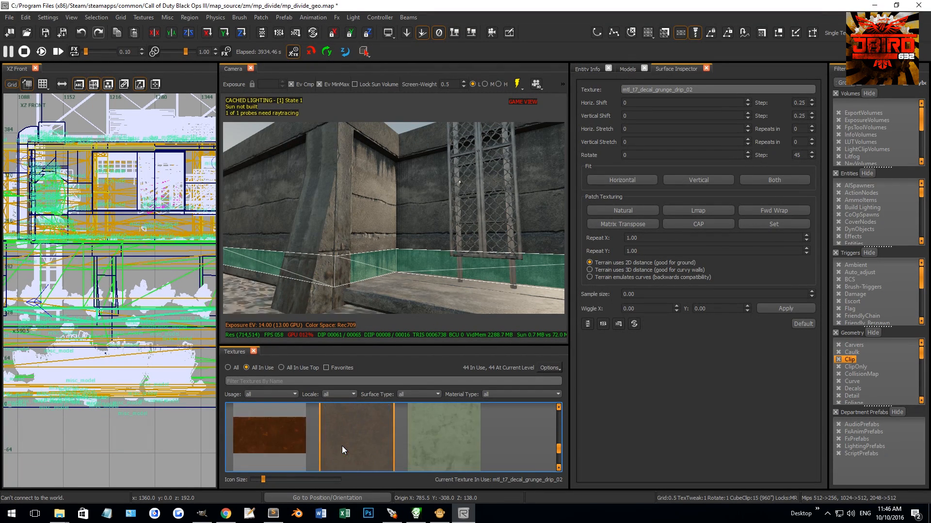
left_click(356, 435)
left_click(625, 207)
Step: Set the mud band's upper vertices to alpha 0 and its lower vertices to alpha 134
scroll(120, 351, "down", 4)
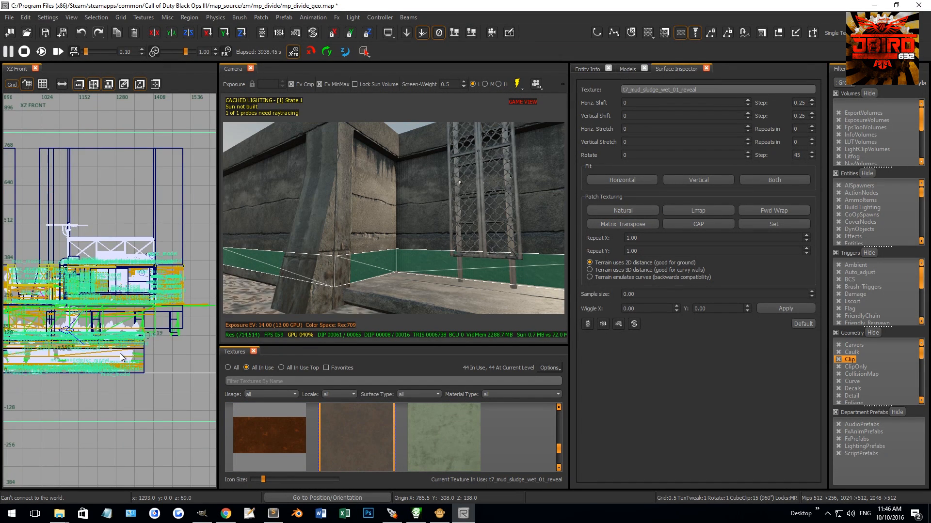
key("ctrl+Tab")
scroll(140, 330, "up", 2)
right_click_drag(137, 328, 165, 363)
scroll(100, 278, "up", 2)
key("v")
left_click_drag(80, 272, 186, 301)
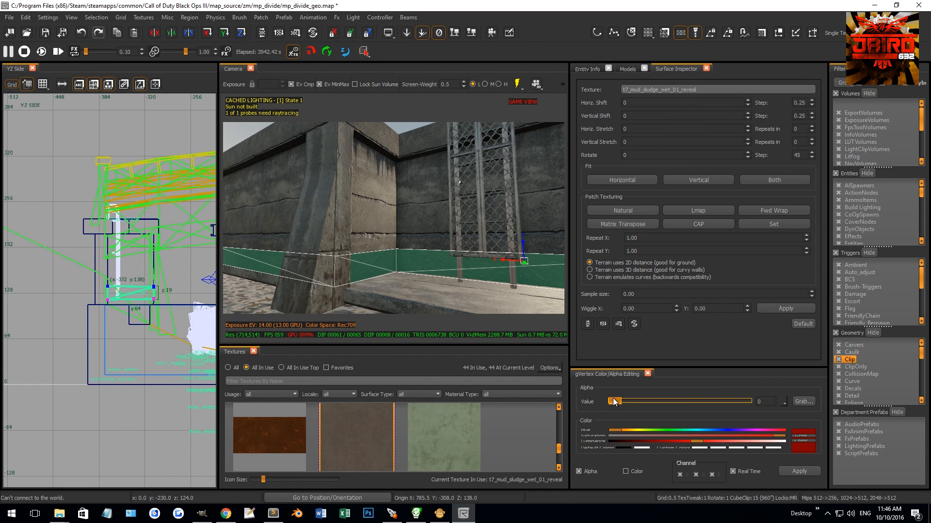
left_click_drag(615, 402, 603, 402)
left_click_drag(93, 295, 220, 324)
left_click_drag(614, 402, 688, 400)
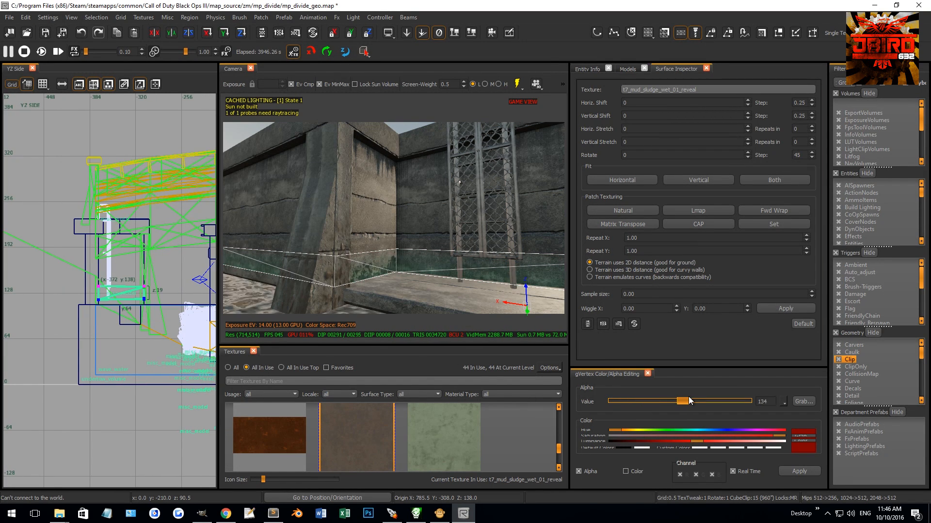
key("v")
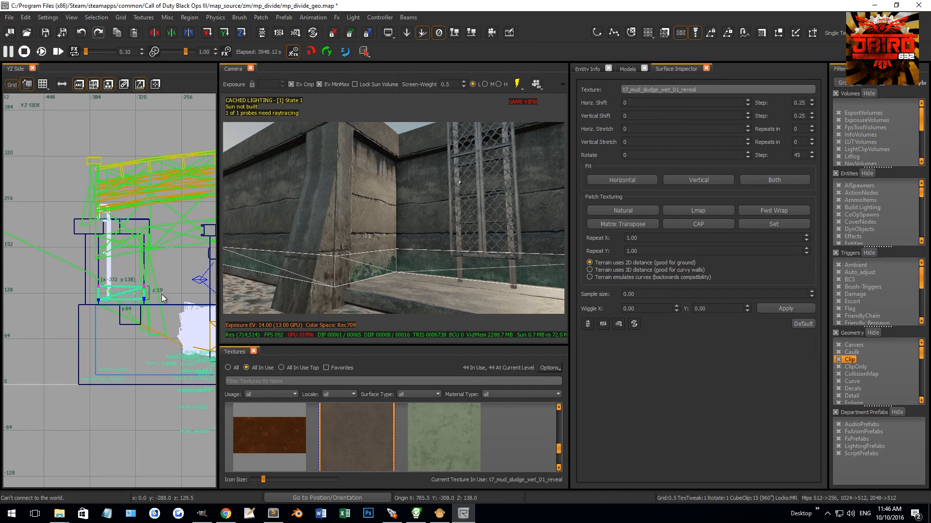
Step: Inspect the faded mud band from inside and outside the recess and deselect it
right_click(162, 295)
left_click(211, 363)
key("Escape")
right_click_drag(396, 285, 391, 225)
left_click(411, 252, "shift")
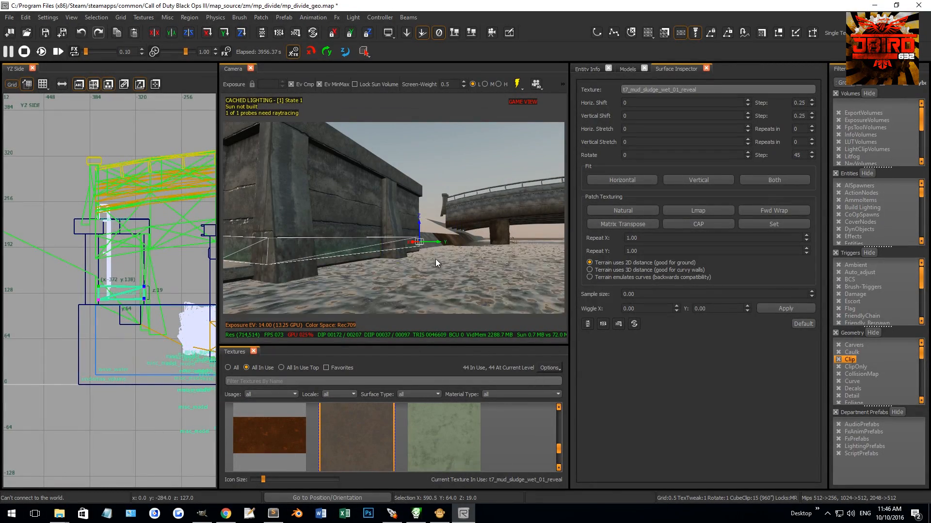
right_click_drag(435, 259, 395, 270)
key("Escape")
Step: Convert the top face of the recess floor into a terrain patch and split it into a finer vertex grid
left_click(385, 268, "ctrl+shift")
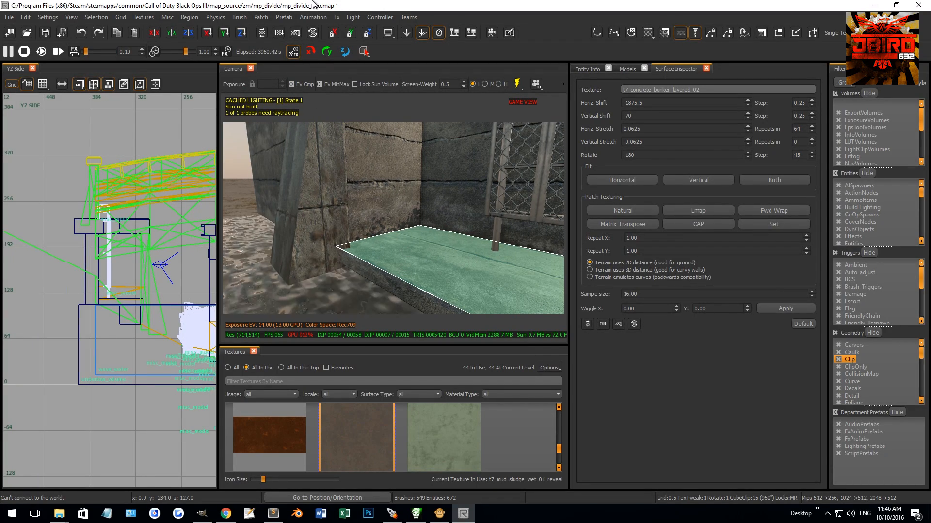
left_click(261, 17)
mouse_move(288, 36)
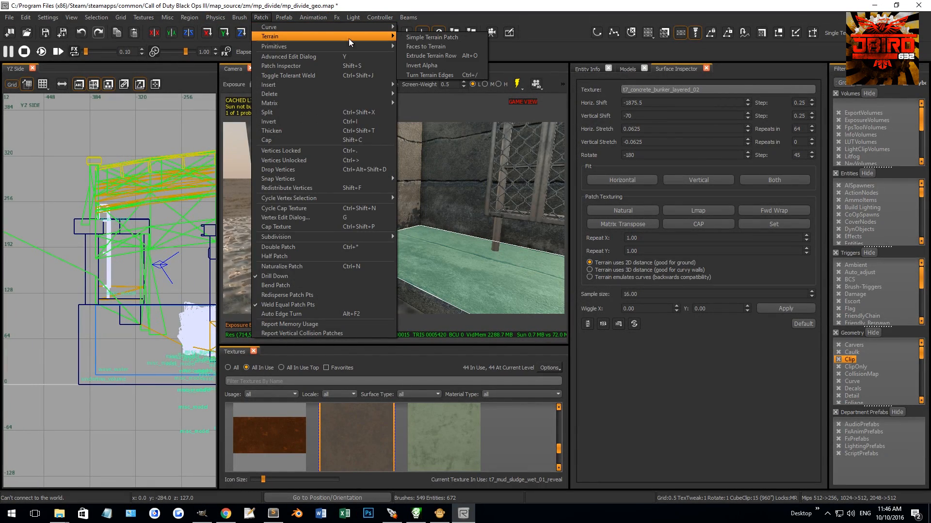
left_click(434, 48)
right_click_drag(396, 191, 359, 199)
left_click_drag(286, 206, 461, 239)
right_click_drag(410, 222, 404, 211)
left_click_drag(375, 202, 401, 223)
left_click_drag(425, 190, 505, 248)
key("shift+x")
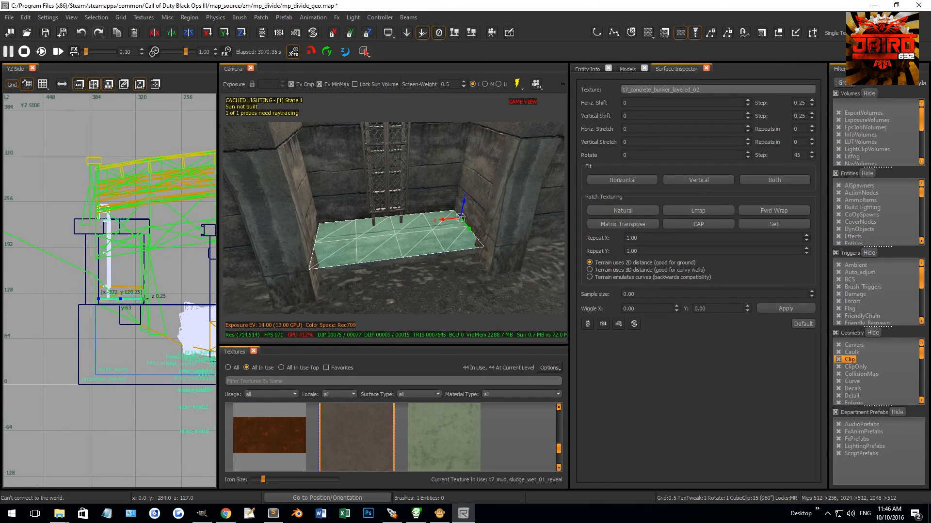
right_click_drag(505, 248, 481, 240)
Step: Texture the floor patch with t7_mud_sludge_wet_01_reveal, setting its central vertices to alpha 0 and the wall-side vertices to 196
left_click(377, 417)
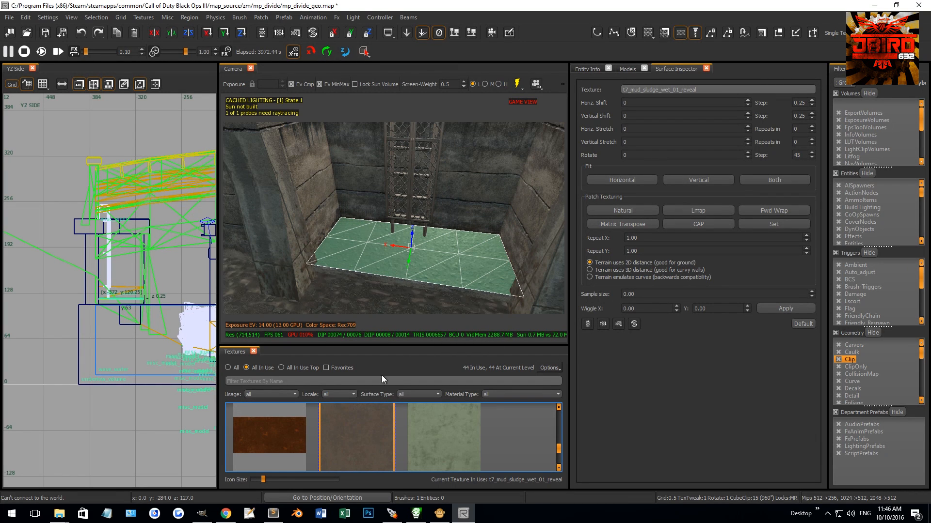
left_click_drag(481, 245, 339, 304)
right_click_drag(379, 251, 381, 251)
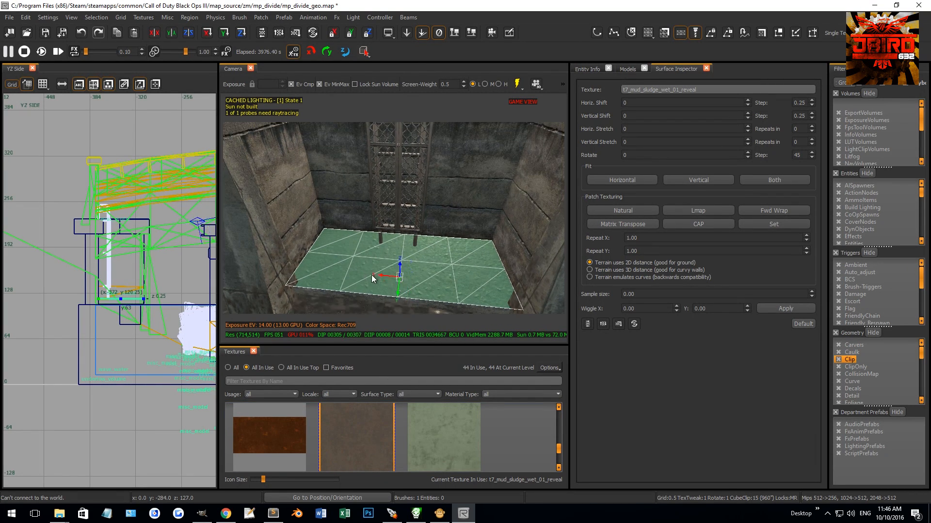
key("g")
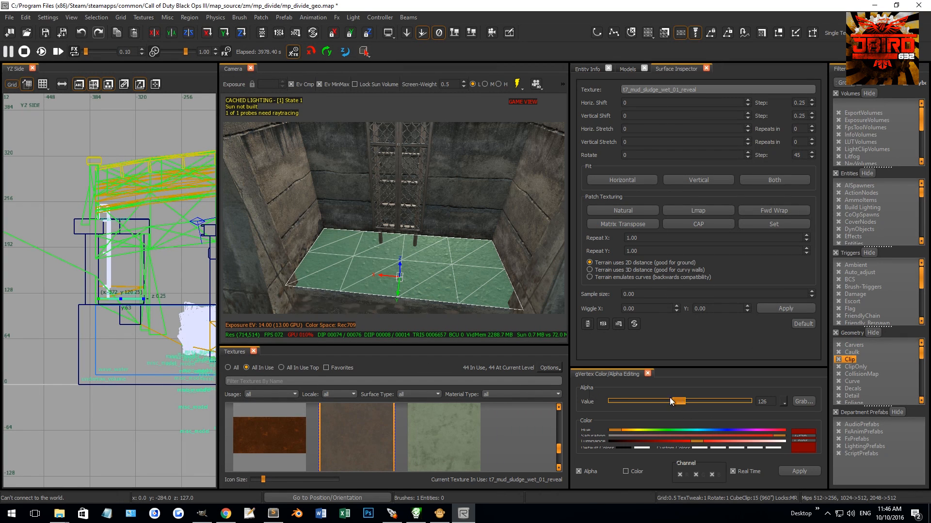
left_click_drag(670, 397, 383, 324)
left_click_drag(275, 288, 271, 290)
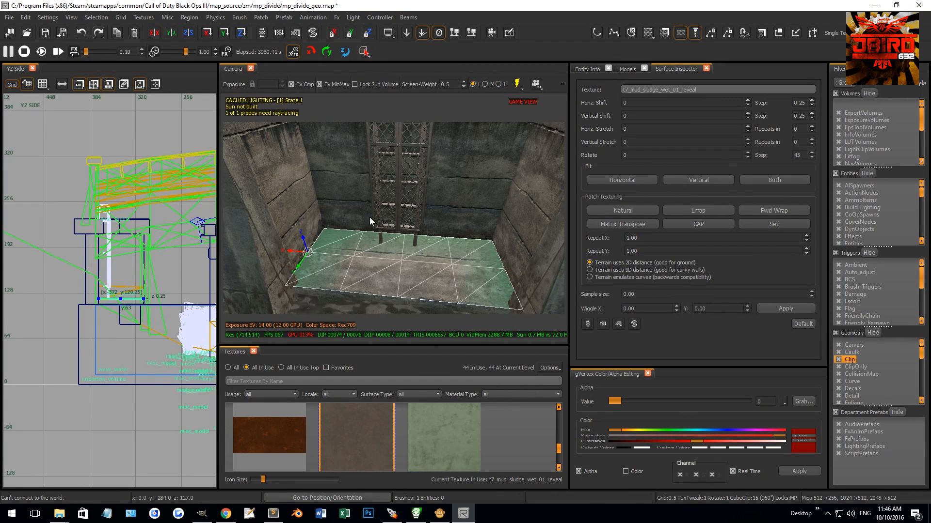
left_click_drag(550, 315, 492, 252, "shift")
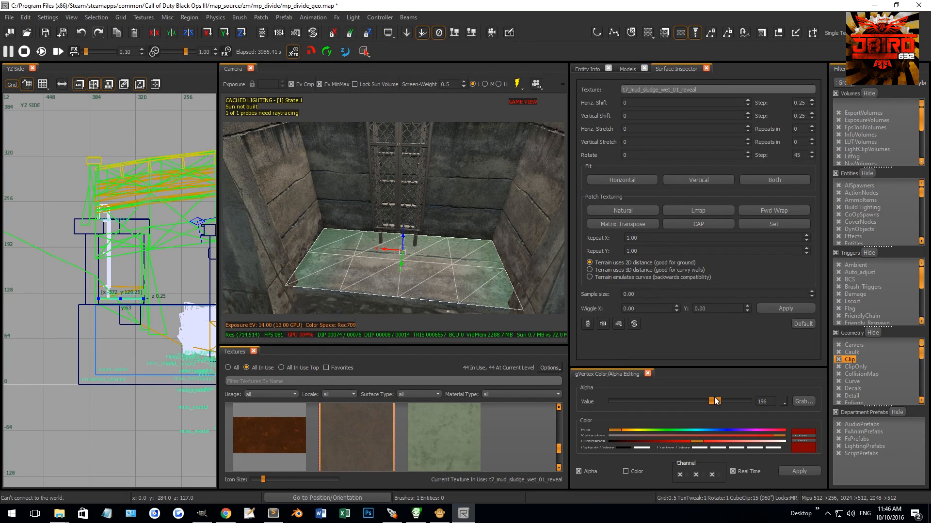
key("v")
left_click(181, 329)
key("Escape")
Step: Select the three debris models on the ground around the rolled blue tarp
right_click_drag(405, 270, 403, 284)
left_click(402, 245, "shift")
right_click_drag(403, 240, 403, 240)
key("Escape")
left_click(345, 239, "shift")
right_click_drag(347, 246, 347, 246)
left_click(423, 235, "shift")
left_click(423, 235, "shift")
left_click(474, 230, "shift")
left_click(522, 239, "shift")
Step: Move a copy of the three debris models over the ladder recess and rotate it about -4.8 degrees around Z
key("ctrl+Tab")
scroll(124, 309, "down", 6)
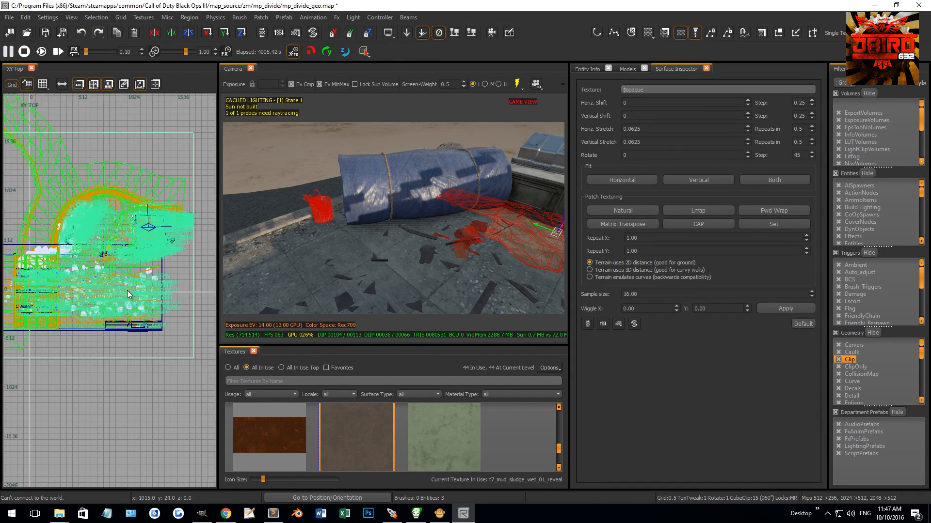
key("Escape")
scroll(162, 274, "up", 6)
left_click_drag(168, 278, 155, 368)
scroll(155, 364, "up", 7)
key("1")
left_click_drag(156, 298, 167, 303)
right_click_drag(383, 228, 404, 247)
scroll(115, 314, "down", 4)
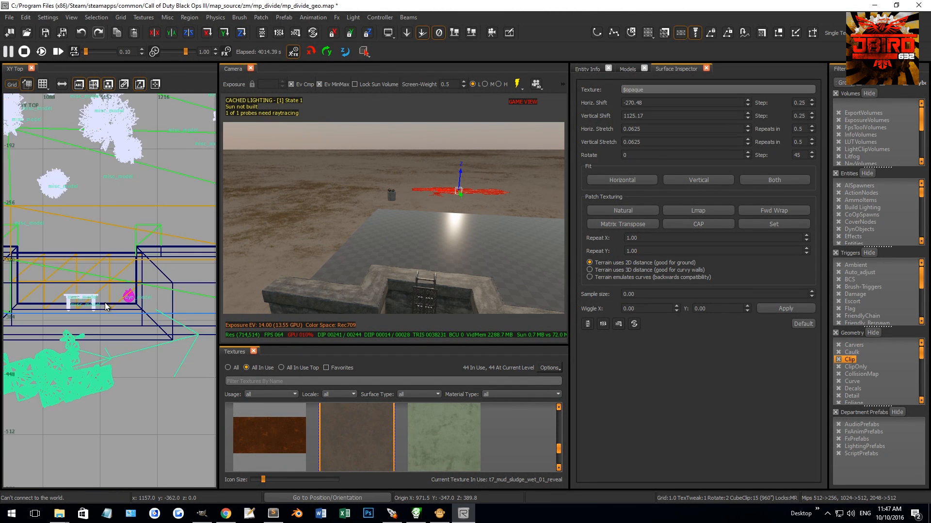
left_click_drag(125, 365, 152, 286)
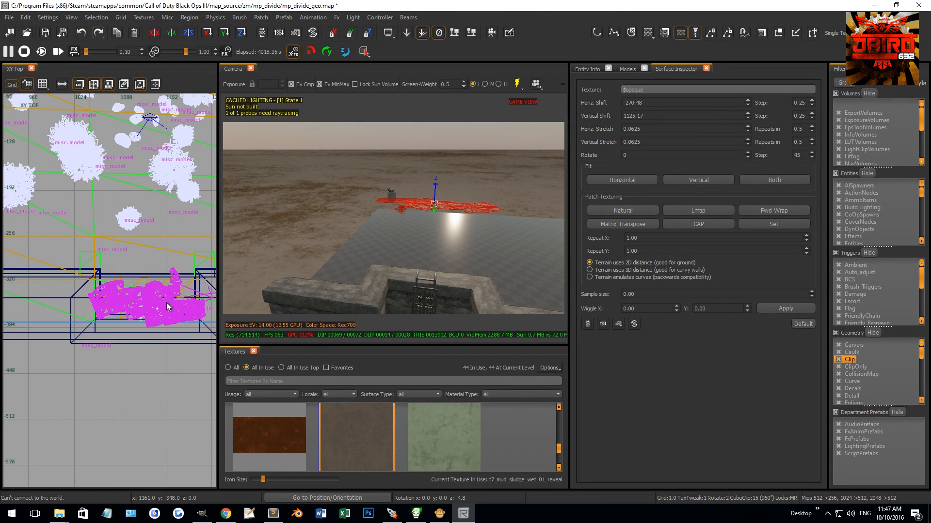
left_click_drag(168, 306, 166, 310)
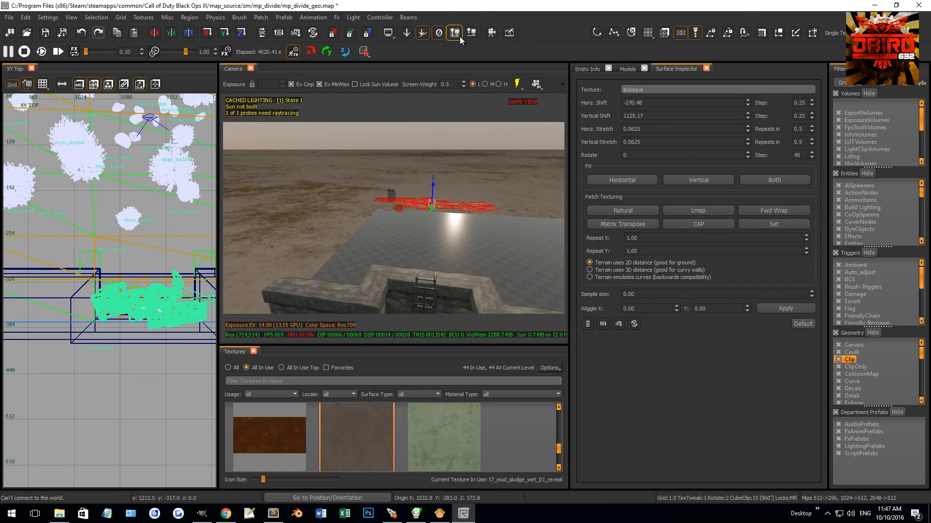
Step: Lower the copied debris onto the recess floor at Z 125.8 and adjust the small litter piece beside the sheet
right_click_drag(448, 159, 435, 184)
key("[")
left_click_drag(442, 180, 442, 178)
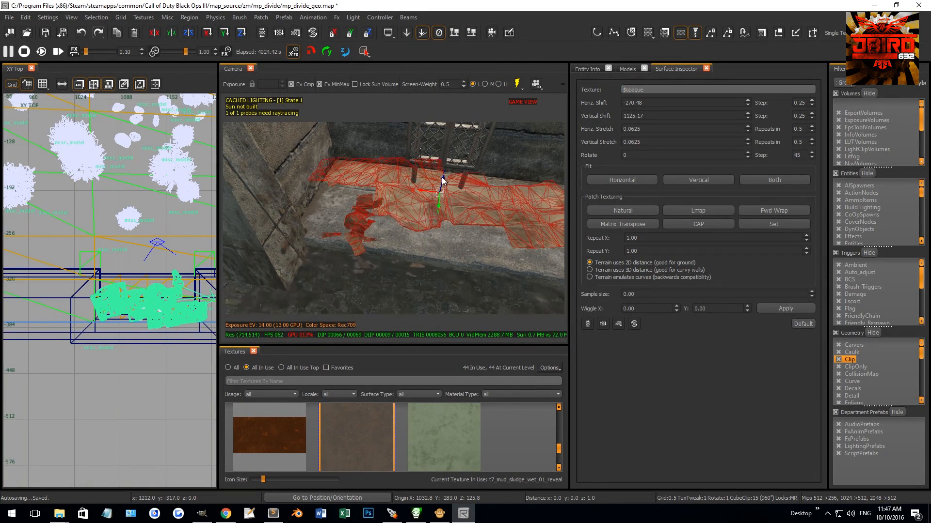
key("Escape")
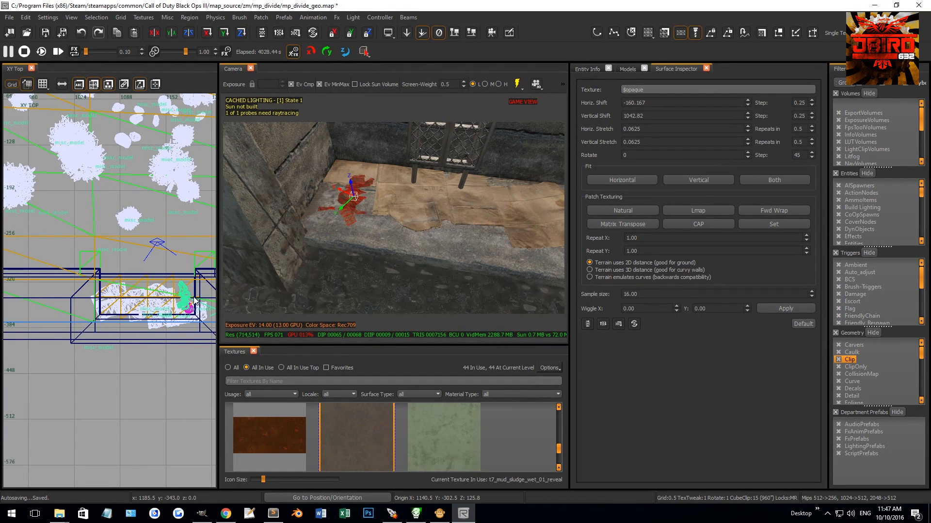
right_click_drag(361, 215, 368, 188)
Step: Create a thin brush at the ladder and stretch it across the ladder's full width in the top view
right_click_drag(418, 172, 402, 224)
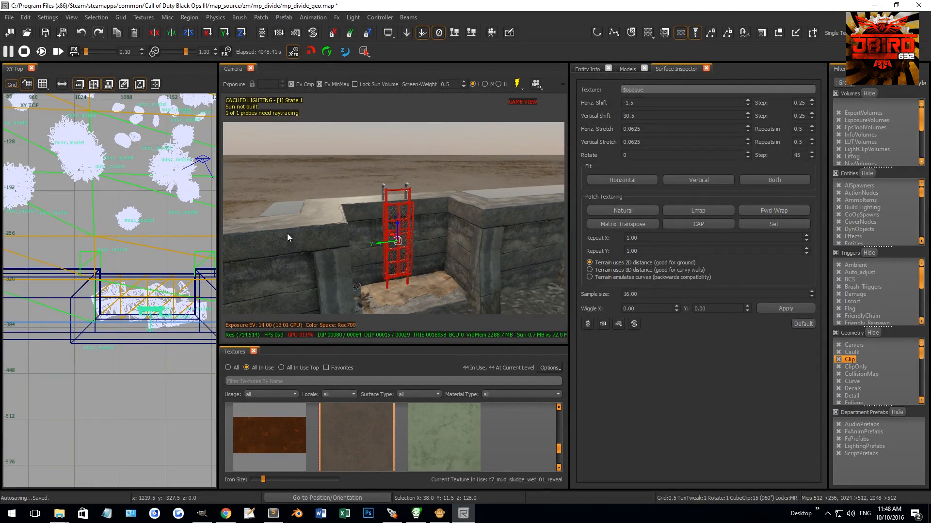
scroll(131, 307, "up", 10)
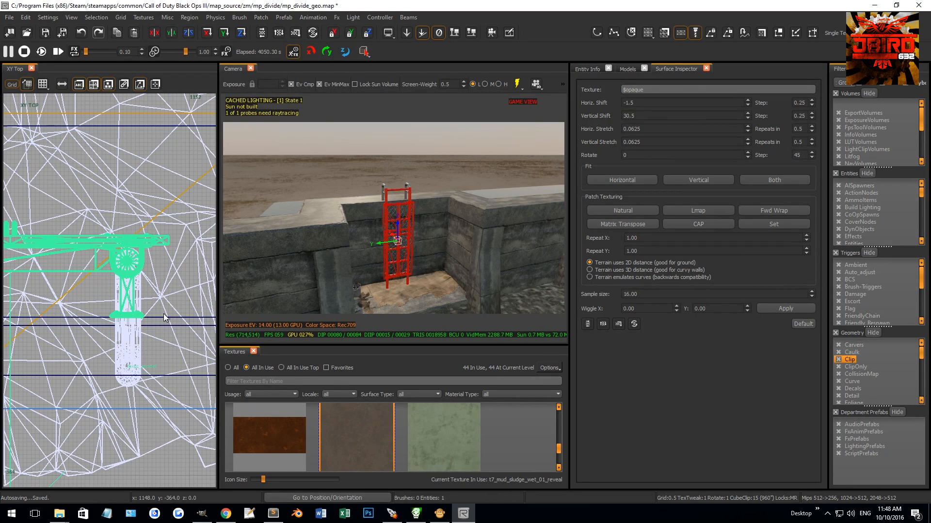
scroll(139, 236, "down", 5)
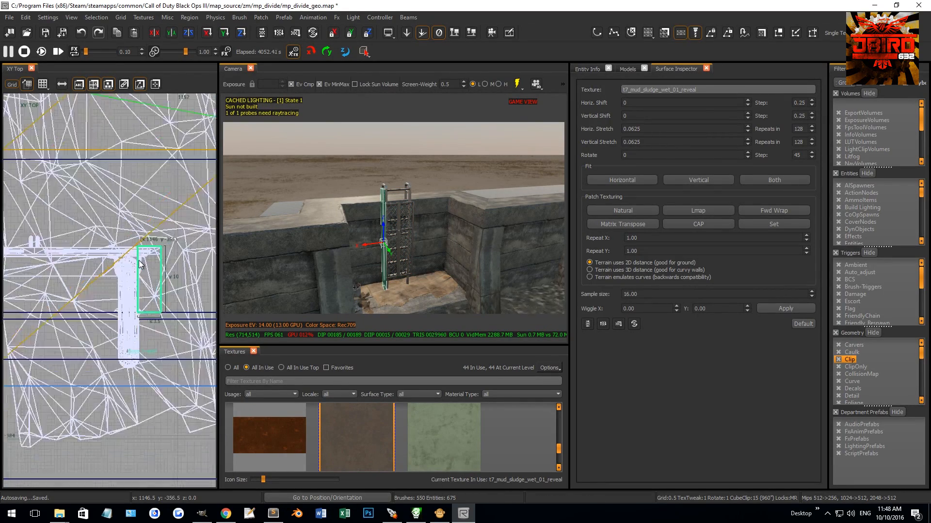
right_click_drag(139, 237, 213, 220)
left_click_drag(162, 267, 85, 269)
scroll(111, 266, "up", 5)
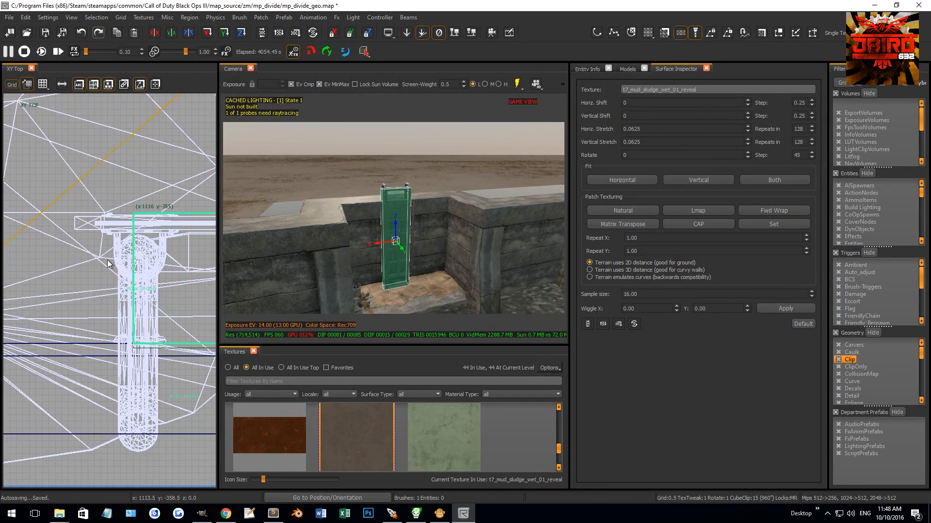
Step: Raise the brush's top to the ladder's handrails at Z 252.5 and extend its back over them to Y -373.5
key("ctrl+Tab")
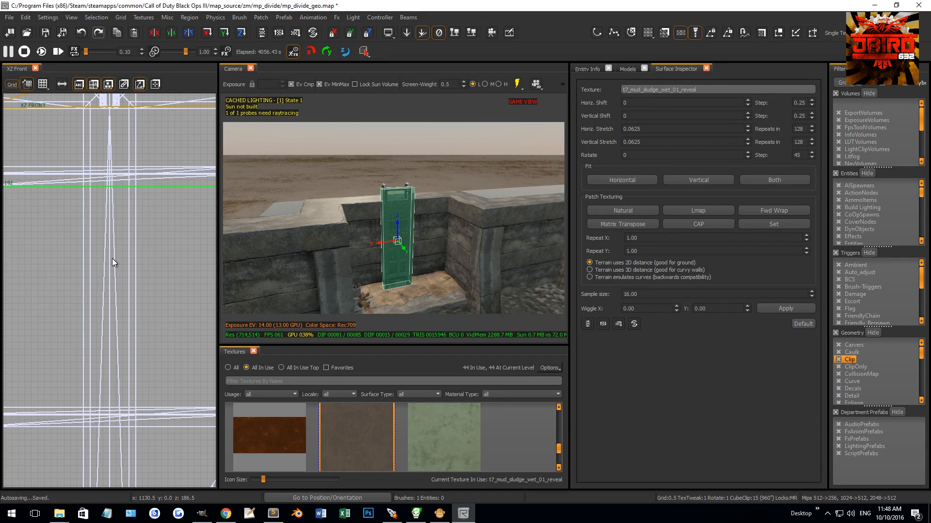
key("ctrl+Tab")
scroll(119, 227, "up", 4)
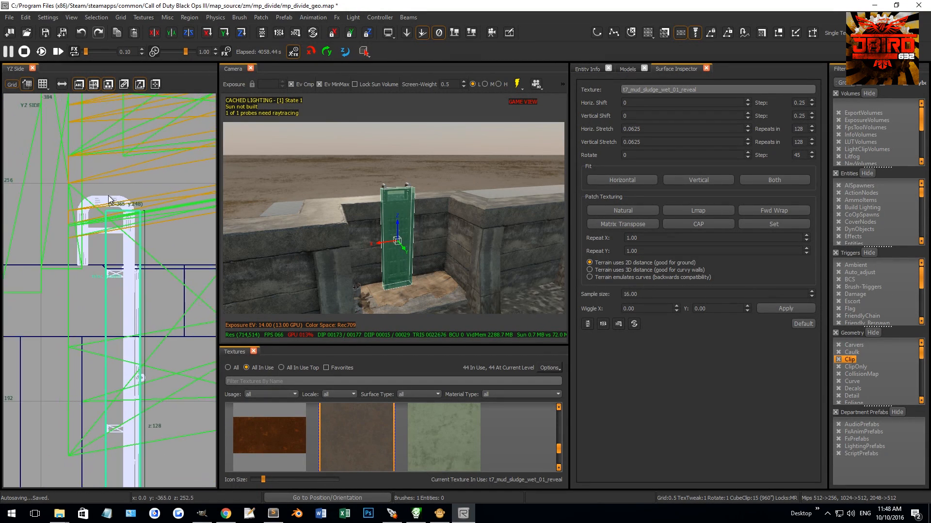
left_click_drag(126, 207, 124, 188)
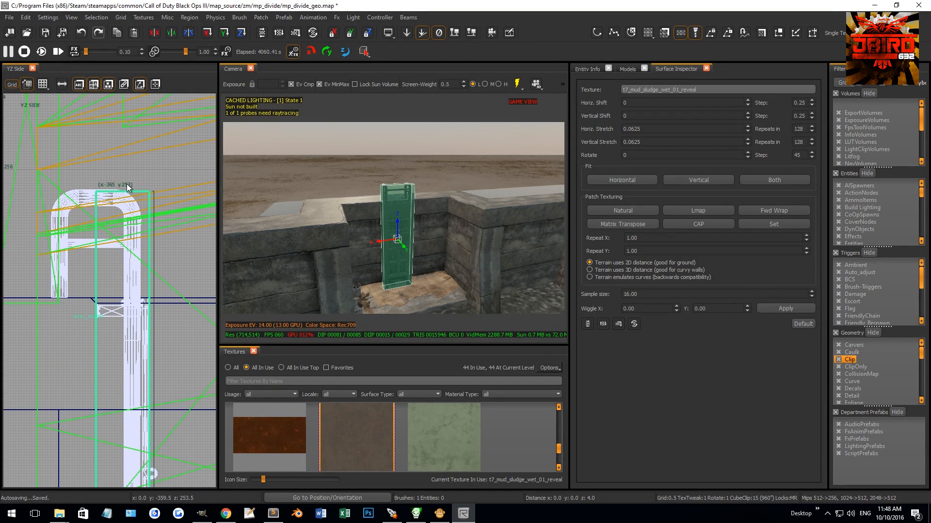
left_click_drag(28, 227, 32, 227)
Step: Clip the brush's two upper corners along the curved handrails and delete the cut-off pieces
scroll(45, 206, "up", 2)
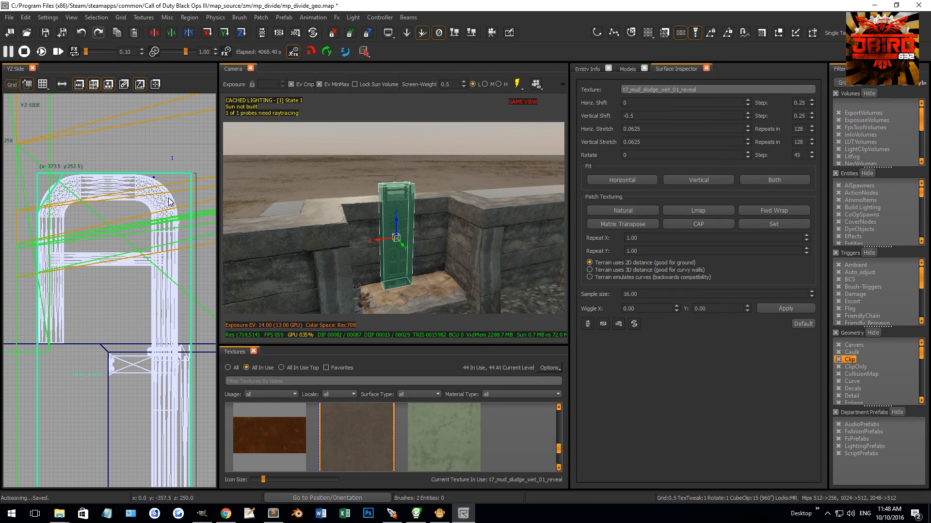
left_click(398, 227, "shift")
key("BackSpace")
Step: Apply the metal_clip texture to the trimmed ladder brush
right_click_drag(399, 226, 354, 231)
scroll(362, 434, "up", 8)
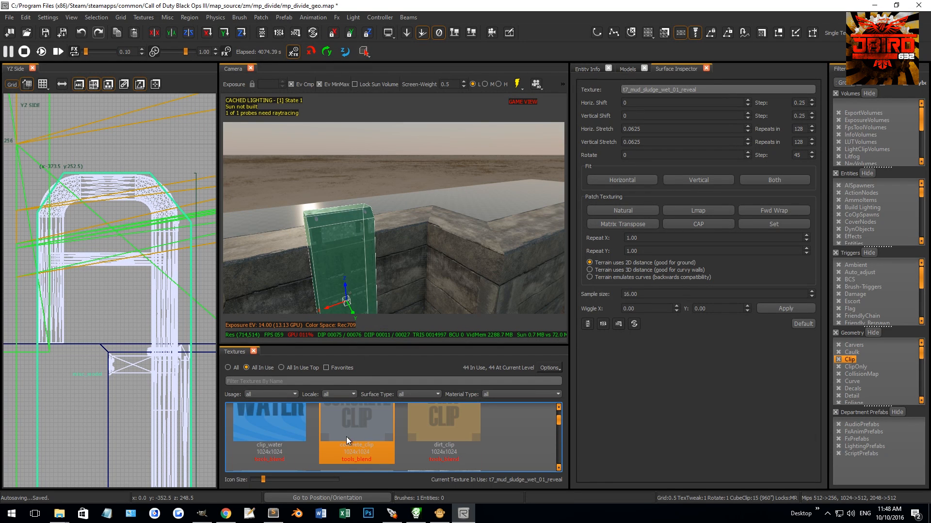
scroll(346, 437, "up", 3)
left_click(290, 444)
key("Escape")
Step: Pull in the metal clip brush's side in the top view to match the ladder, making it about 34 units wide
right_click_drag(371, 215, 365, 212)
left_click(365, 213, "shift")
key("ctrl+Tab")
key("ctrl+Tab")
scroll(102, 258, "down", 2)
scroll(102, 257, "down", 5)
right_click_drag(107, 257, 135, 308)
mouse_move(358, 239)
right_mouse_down()
mouse_move(360, 228)
mouse_move(364, 248)
right_mouse_up()
key("ctrl+Tab")
key("ctrl+Tab")
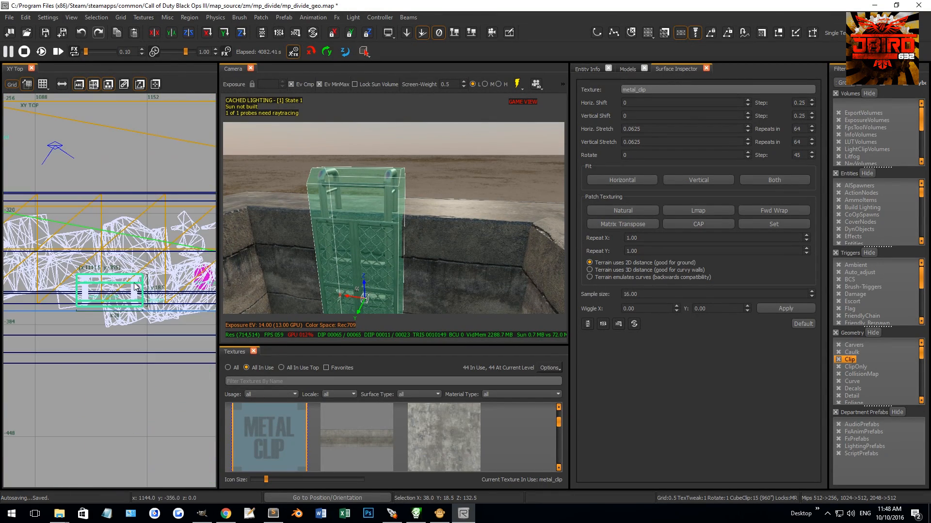
scroll(159, 277, "up", 2)
right_click_drag(159, 276, 241, 286)
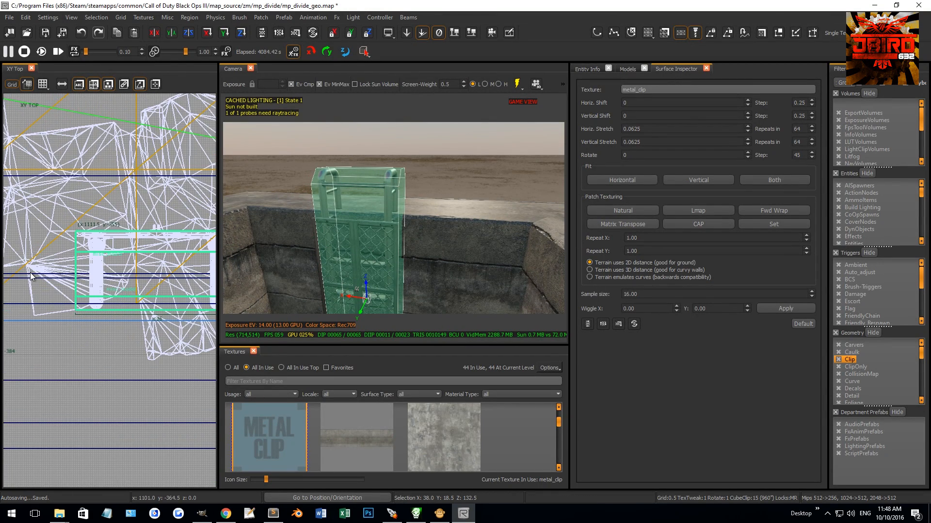
left_click_drag(41, 270, 39, 270)
key("Escape")
mouse_move(406, 165)
right_mouse_down()
mouse_move(414, 164)
mouse_move(399, 158)
mouse_move(408, 147)
mouse_move(388, 221)
mouse_move(403, 206)
right_mouse_up()
scroll(404, 206, "down", 4)
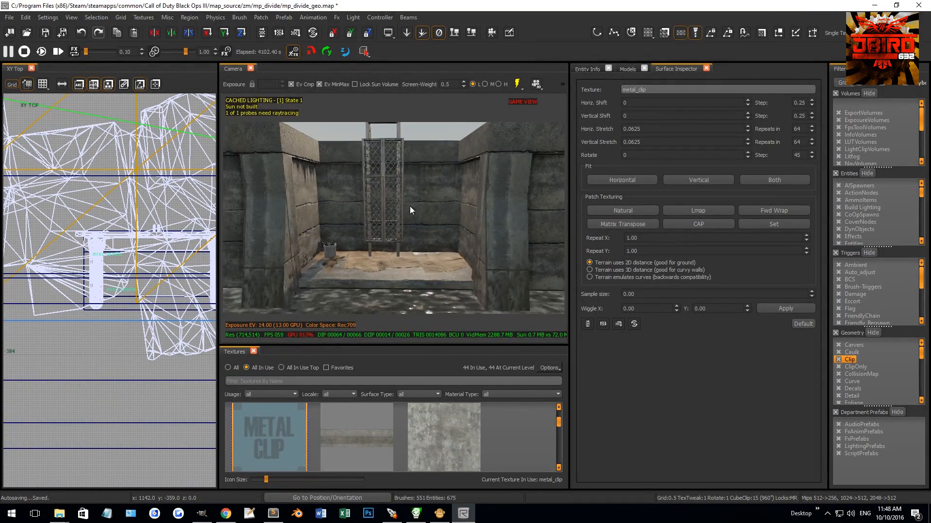
Step: Duplicate the brick wall's graffiti decal and move the copy onto the riverbank wall panel beside the ladder recess
right_click_drag(429, 272, 452, 229)
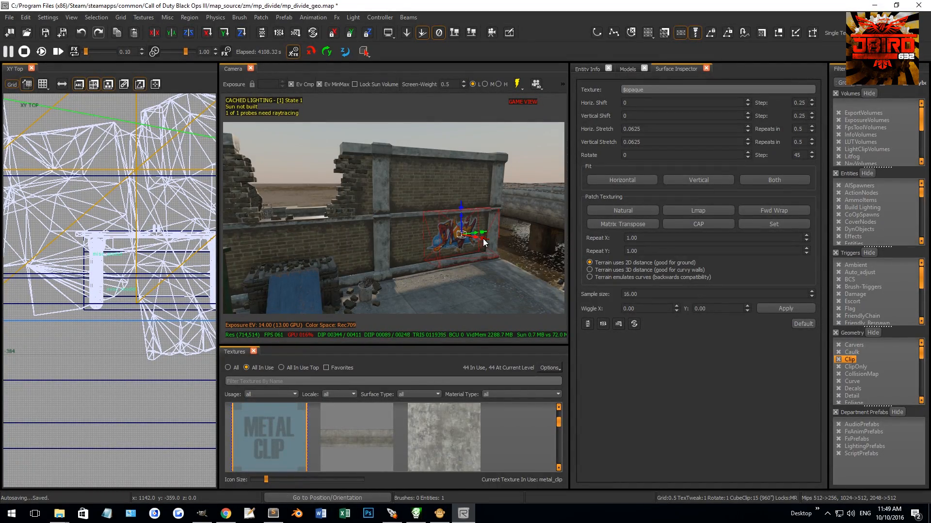
key("space")
left_click_drag(475, 239, 363, 225)
right_click_drag(318, 252, 290, 261)
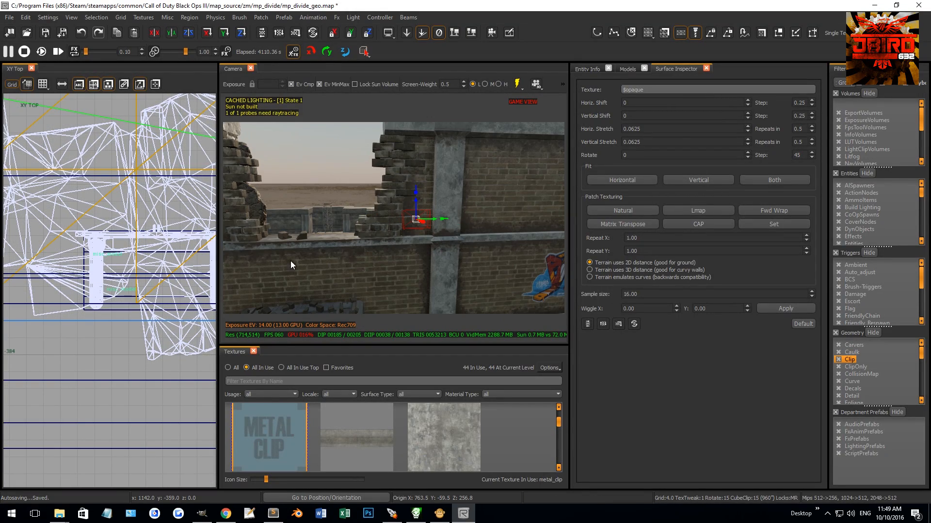
scroll(140, 320, "down", 5)
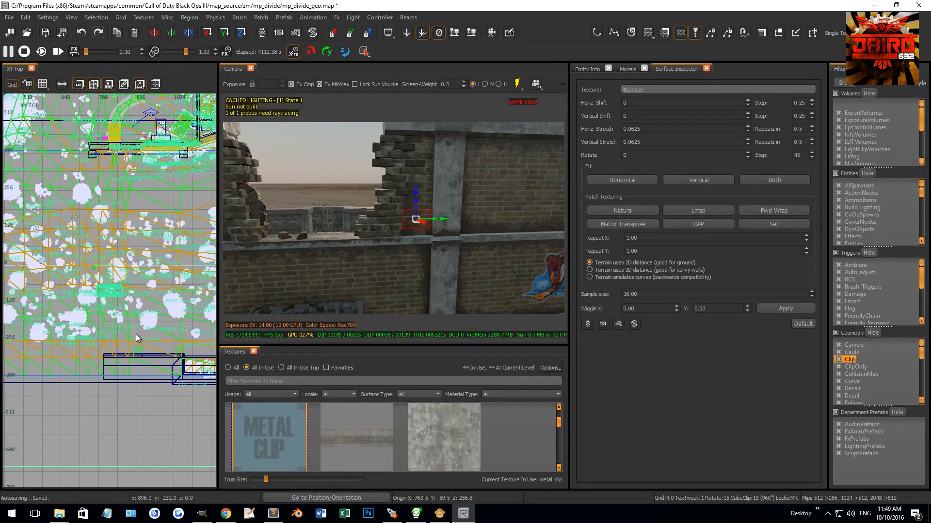
right_click_drag(134, 293, 101, 287)
right_click_drag(315, 264, 370, 213)
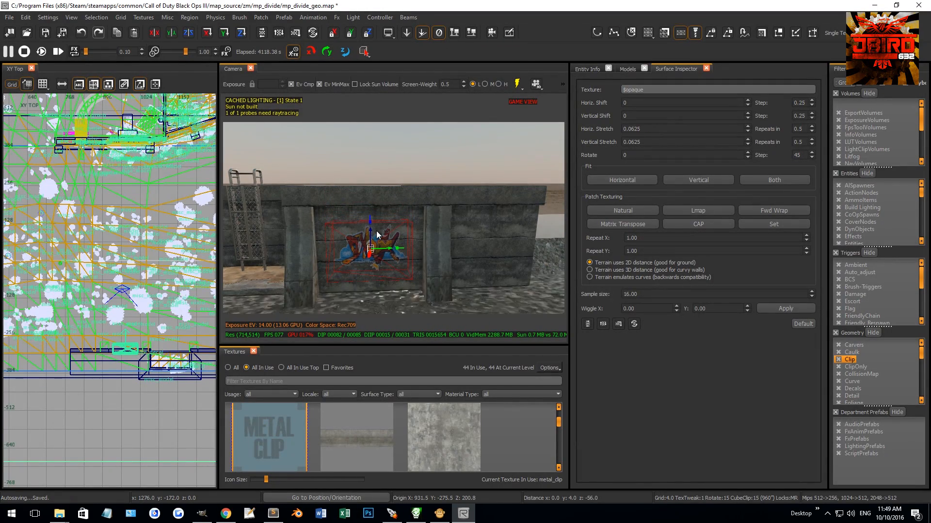
Step: Tilt the copied graffiti decal slightly in the front view and position it on the wall panel beside the recess
key("ctrl+Tab")
scroll(117, 300, "up", 5)
key("1")
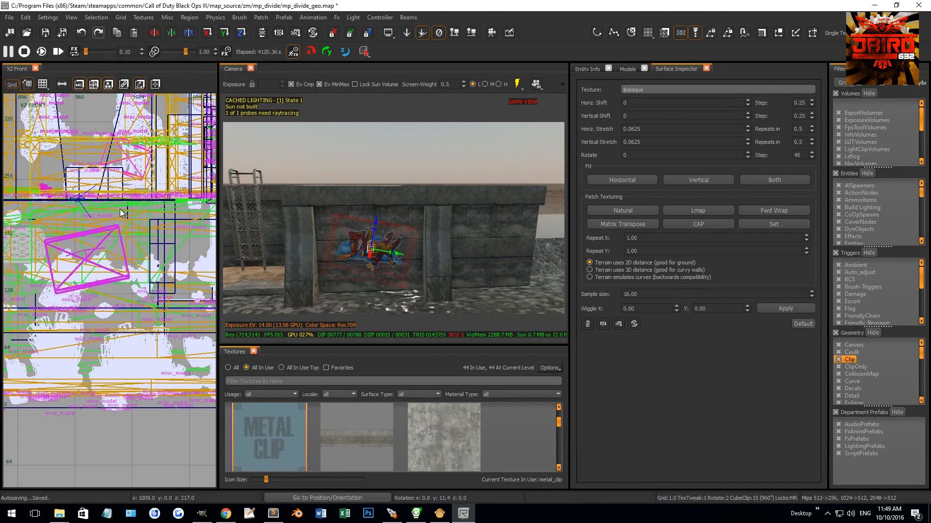
left_click_drag(97, 252, 100, 258)
right_click_drag(347, 252, 371, 213)
left_click_drag(126, 257, 125, 254)
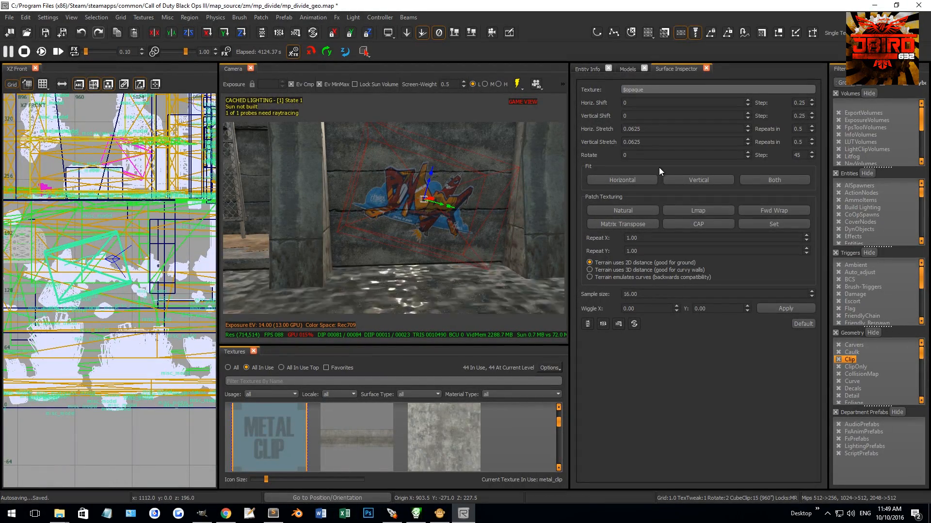
Step: Find the graffiti textures, apply t7_decal_signage_54i_graffiti_02 to the copied decal and fit the texture
left_click(228, 368)
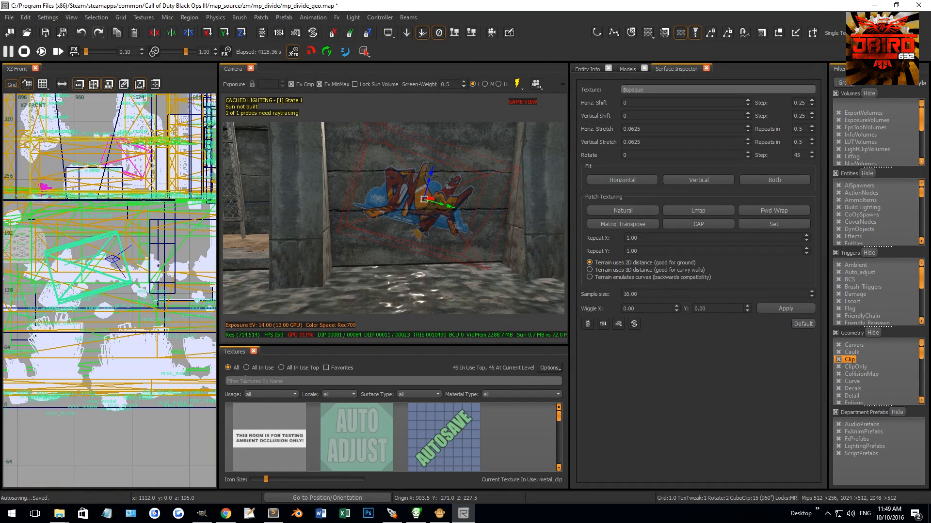
left_click(244, 381)
type("graffit")
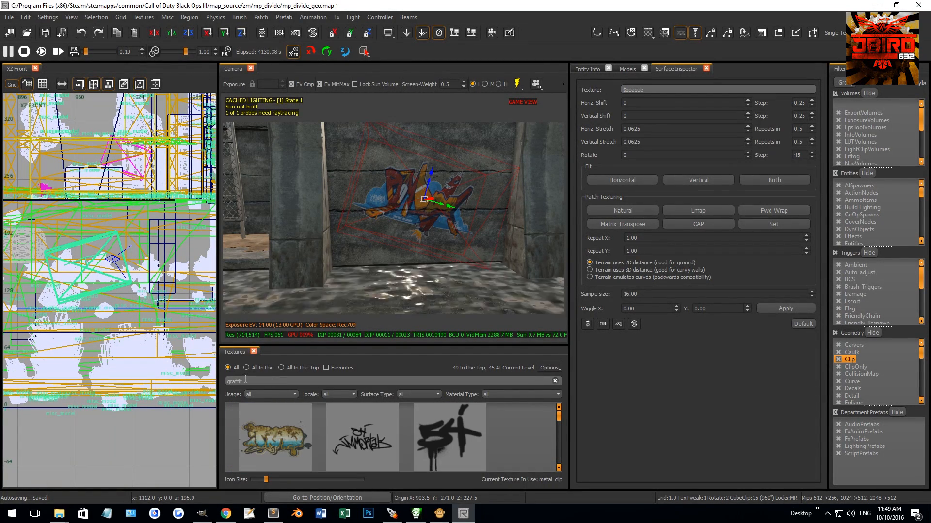
left_click(287, 441)
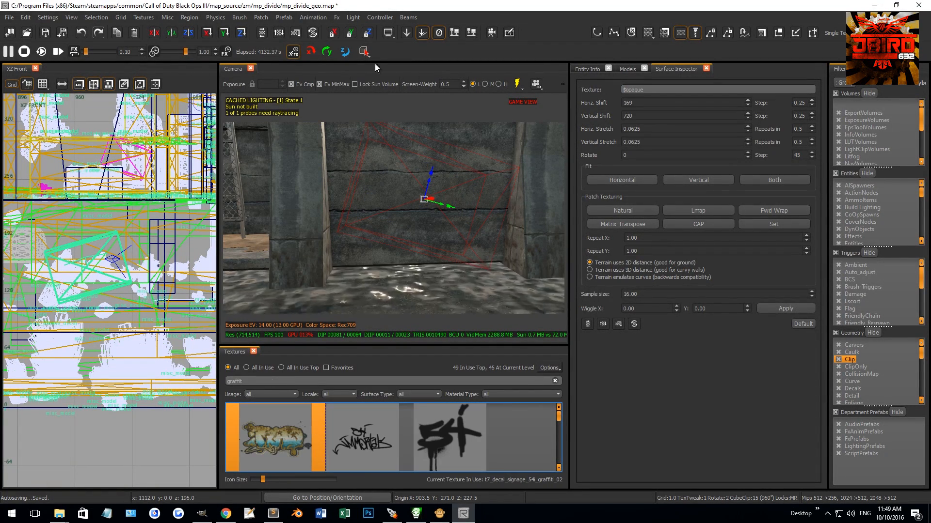
left_click(168, 18)
mouse_move(164, 103)
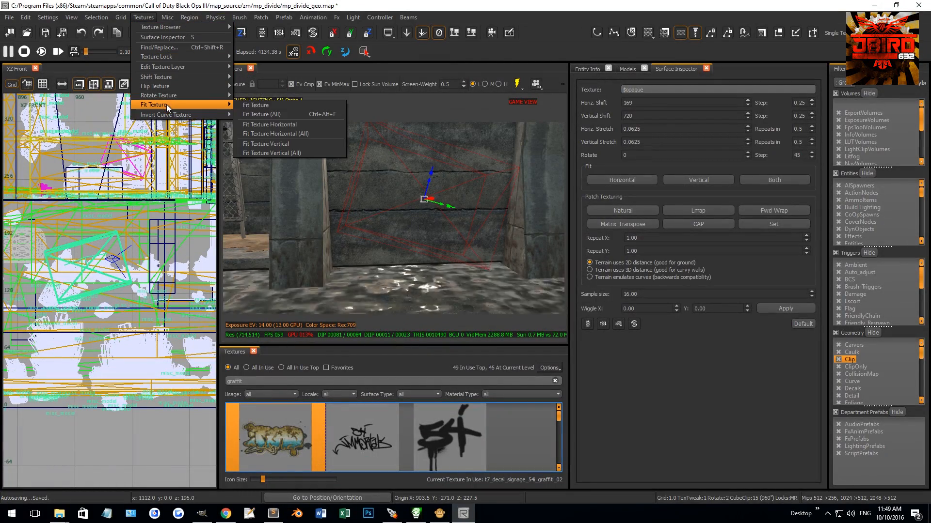
left_click(258, 106)
key("Escape")
Step: Duplicate the graffiti decal, turn the copy and place it against the recess's side wall on a grid of 4
right_click_drag(407, 191, 421, 156)
left_click(461, 183, "shift")
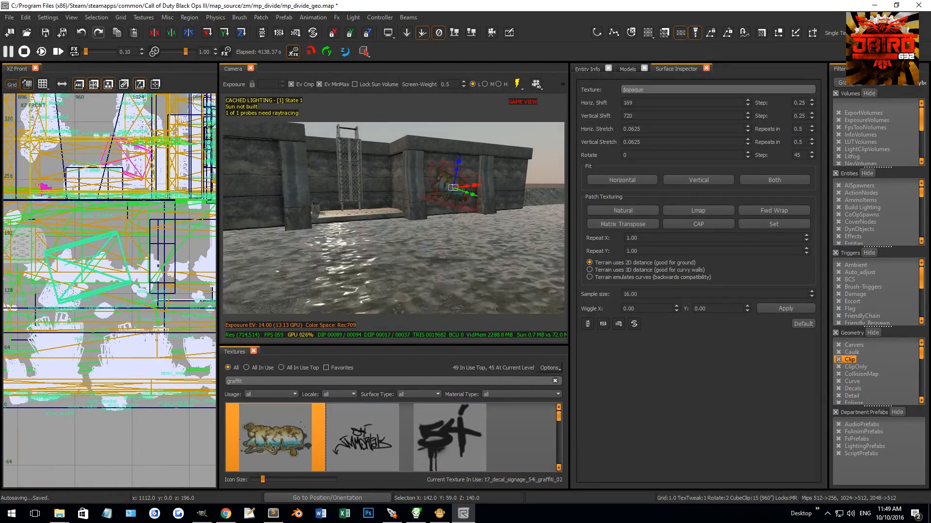
right_click_drag(487, 196, 486, 178)
key("ctrl+Tab")
key("ctrl+Tab")
scroll(98, 261, "down", 2)
mouse_move(98, 261)
right_mouse_down()
mouse_move(61, 241)
mouse_move(62, 274)
right_mouse_up()
scroll(62, 254, "up", 2)
key("3")
key("space")
left_click_drag(48, 266, 123, 299)
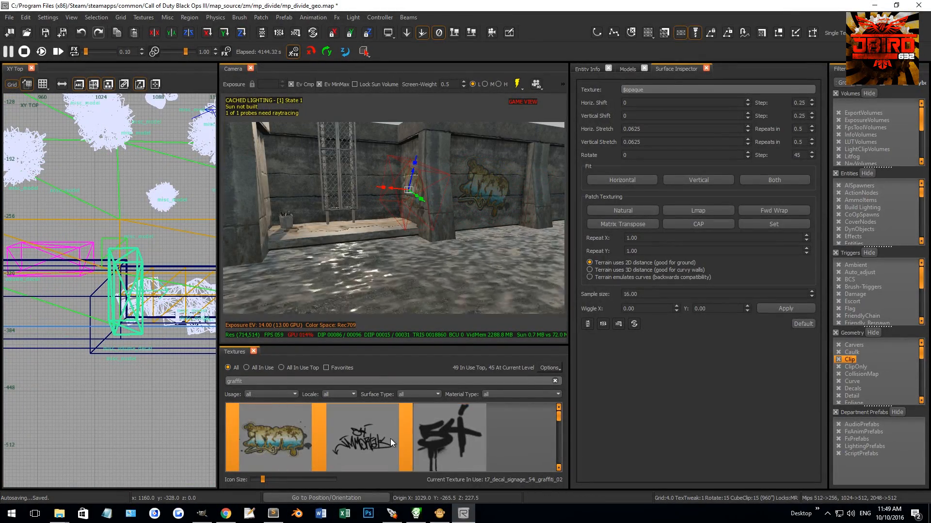
Step: Apply the skull texture t7_decal_signage_54i_graffiti_10 to the recess decal and fit it to the decal
scroll(391, 439, "down", 3)
scroll(402, 438, "down", 2)
left_click(406, 436)
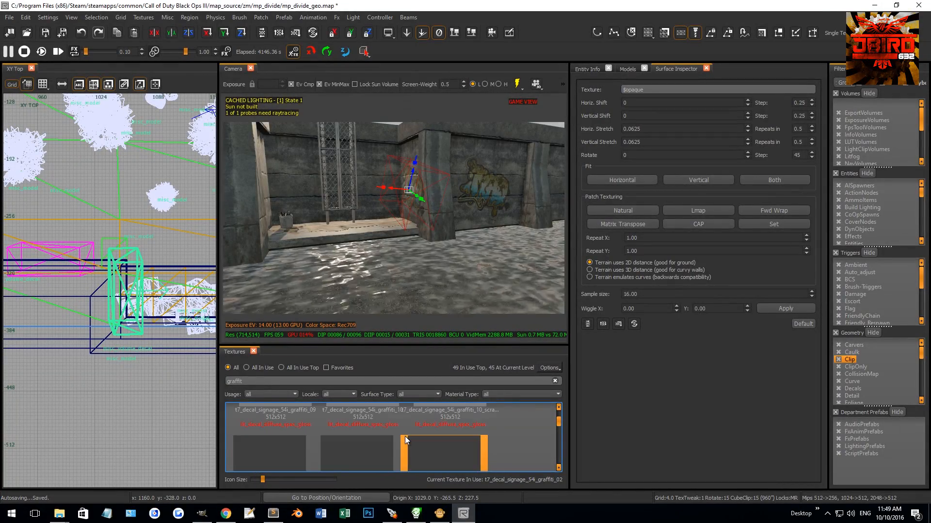
right_click_drag(371, 271, 373, 245)
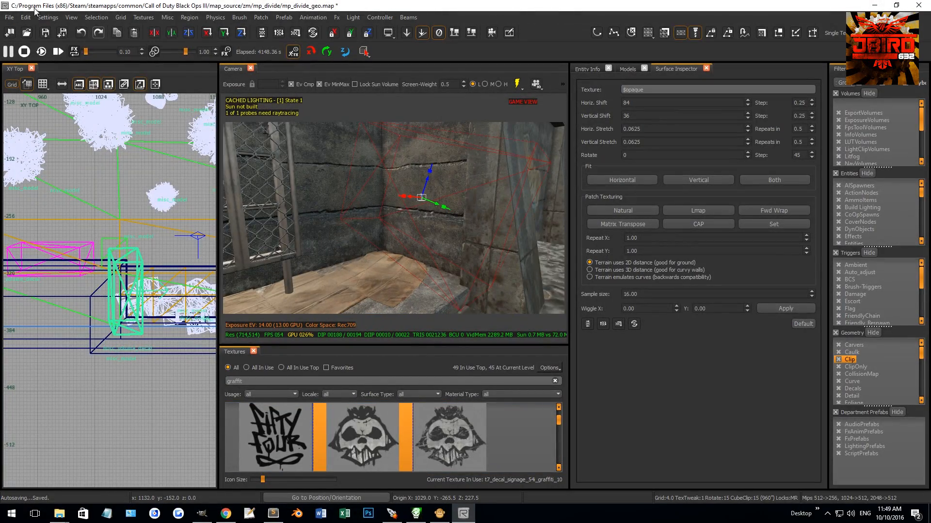
left_click(93, 18)
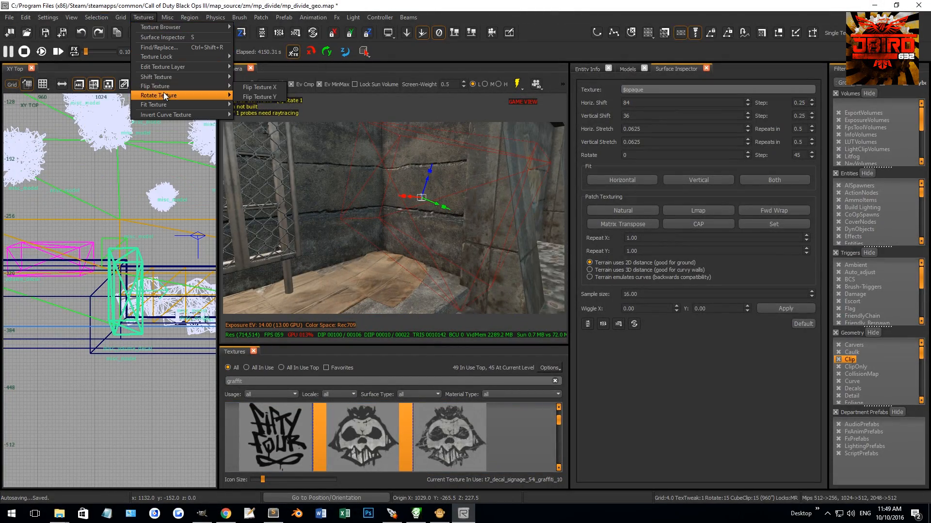
left_click(262, 105)
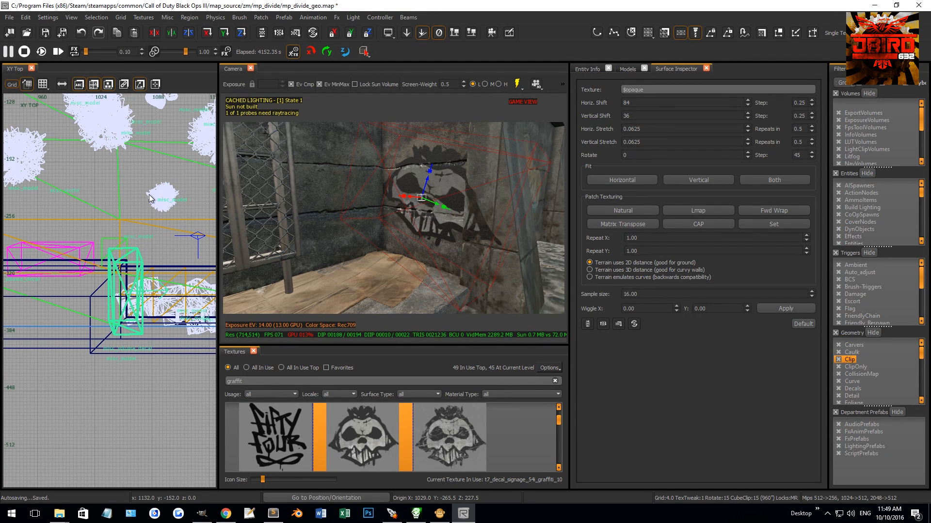
Step: Shrink the skull decal and adjust its placement on the recess's side wall with a grid of 1
left_click_drag(443, 207, 435, 204)
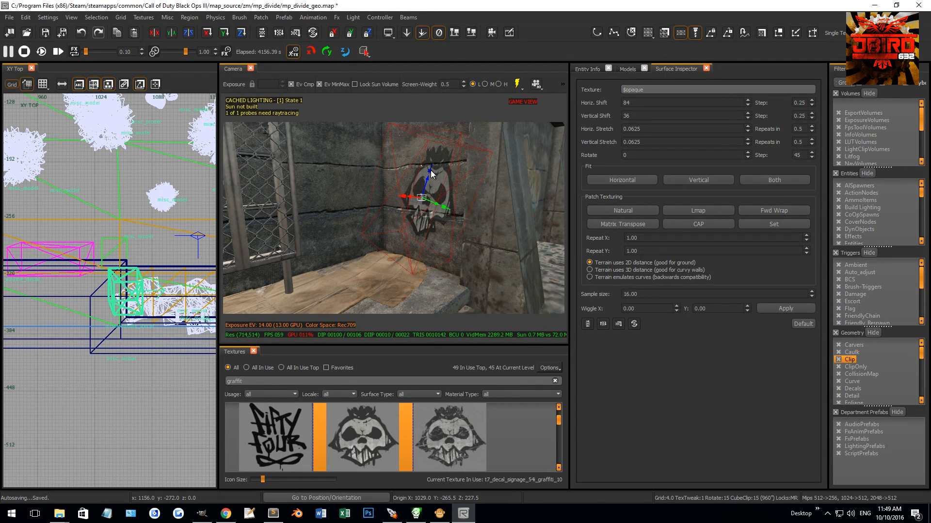
key("Escape")
right_click_drag(440, 200, 450, 215)
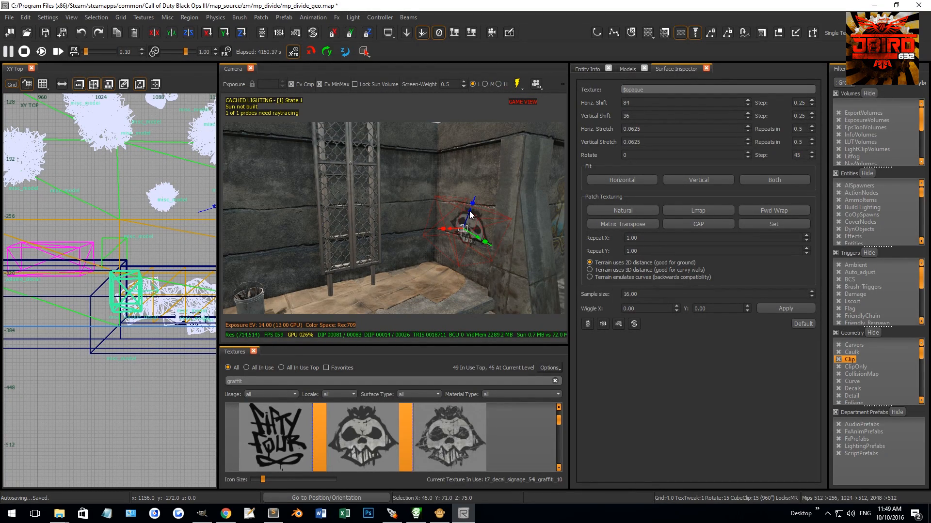
right_click_drag(476, 166, 455, 181)
key("1")
left_click_drag(411, 196, 393, 192)
key("Escape")
Step: Examine the ladder and its metal clip brush together from the camera and in the side view
mouse_move(407, 192)
right_mouse_down()
mouse_move(396, 197)
mouse_move(429, 156)
mouse_move(356, 210)
right_mouse_up()
left_click(409, 182, "shift")
left_click(359, 205, "shift")
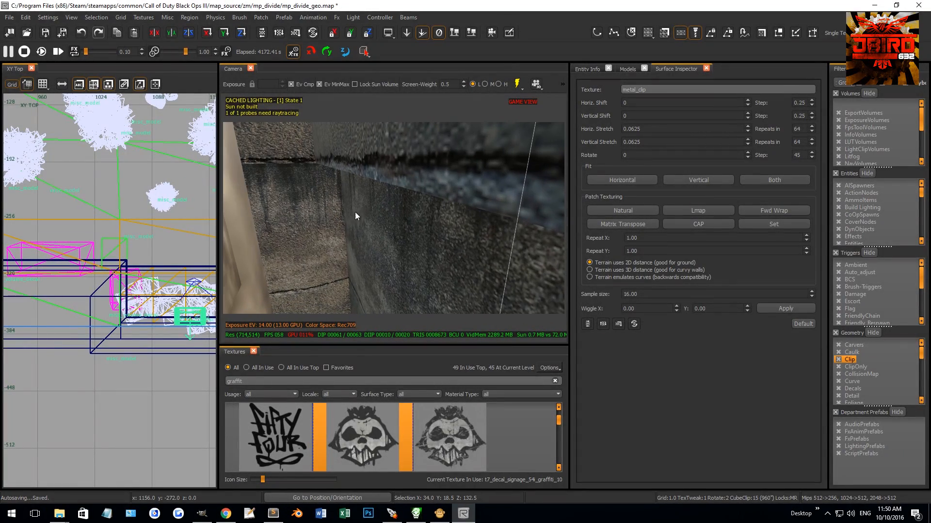
scroll(125, 291, "down", 4)
scroll(152, 302, "up", 6)
key("ctrl+Tab")
key("ctrl+Tab")
right_click_drag(366, 229, 367, 221)
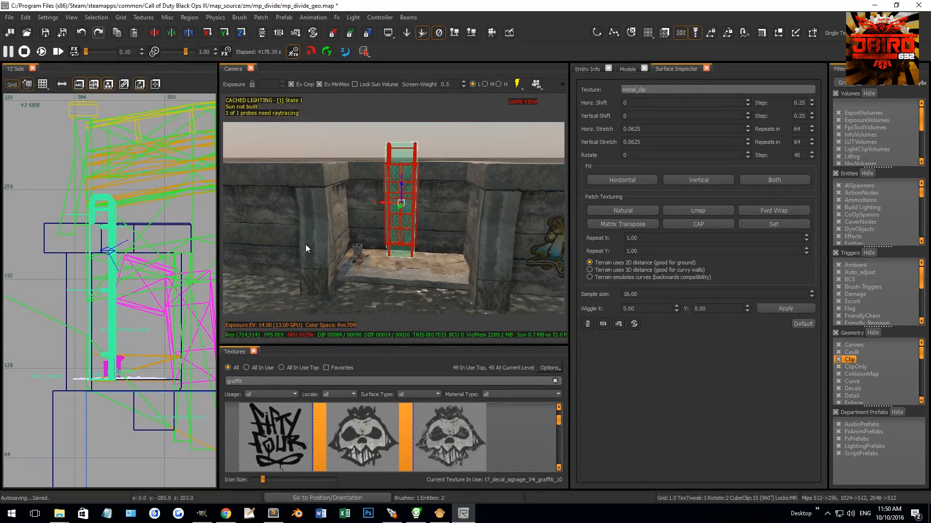
key("Escape")
Step: Draw a temporary brush in the top view spanning the gap from the ladder to the recess wall bearing the skull
key("ctrl+Tab")
scroll(113, 276, "down", 4)
right_click_drag(112, 276, 123, 188)
scroll(129, 344, "up", 7)
right_click_drag(136, 323, 90, 326)
scroll(171, 304, "up", 6)
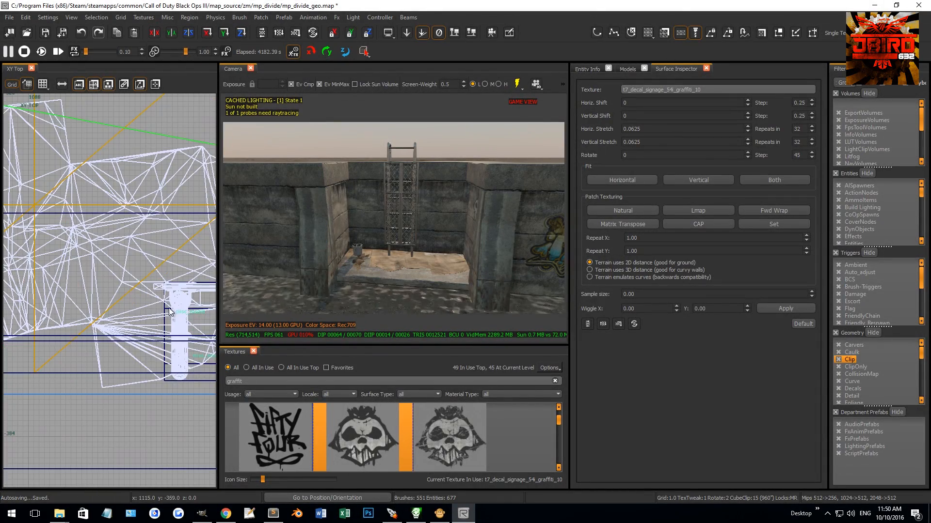
scroll(160, 342, "down", 5)
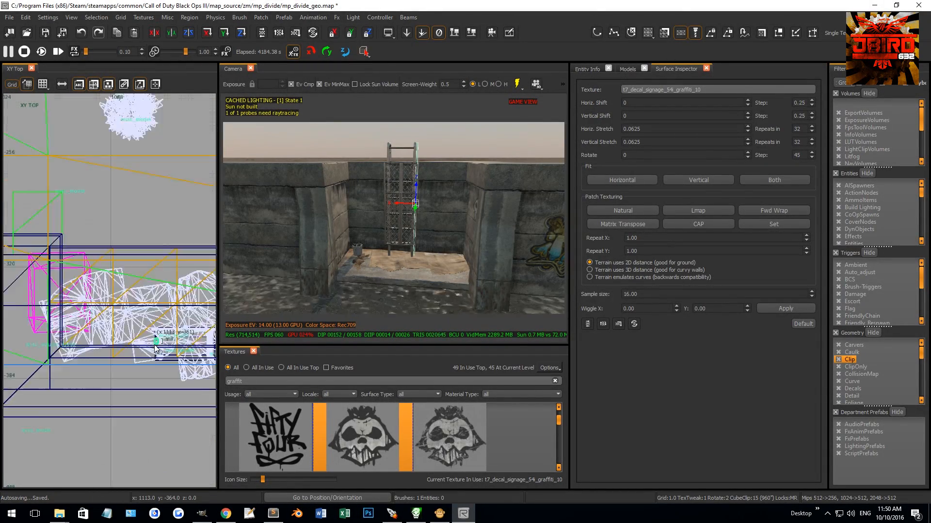
scroll(103, 346, "up", 4)
left_click_drag(109, 353, 89, 353)
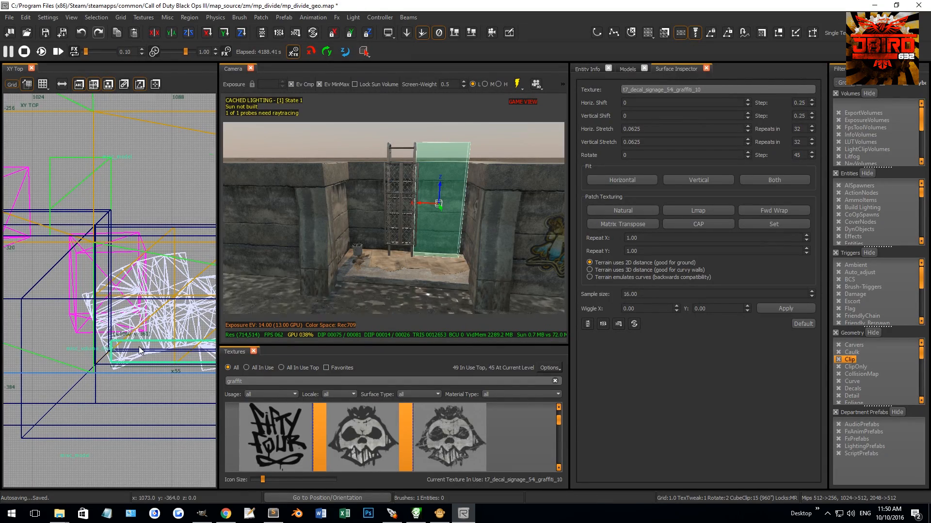
Step: Shift the temporary brush to the ladder's opposite side, compare the two gaps and remove the brush
scroll(140, 350, "down", 3)
scroll(170, 348, "up", 6)
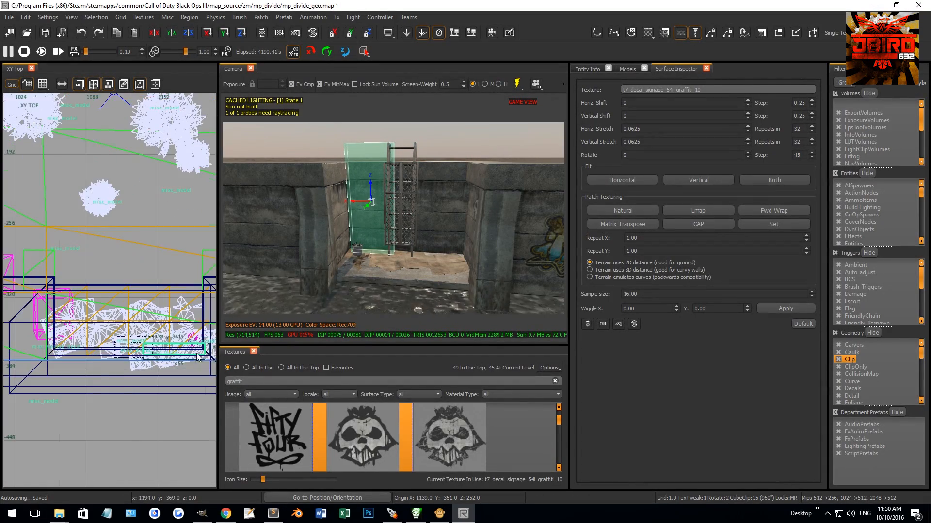
scroll(165, 346, "down", 3)
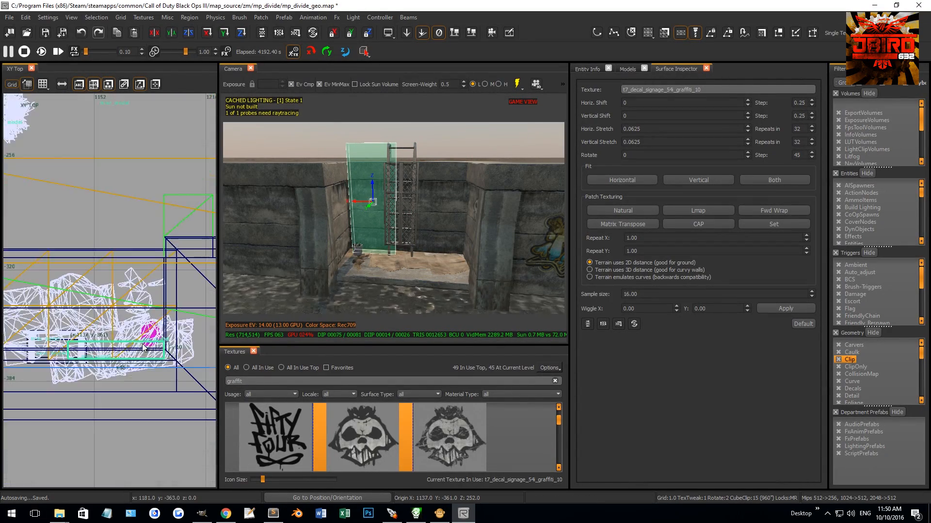
scroll(101, 351, "up", 4)
right_click_drag(103, 347, 108, 338)
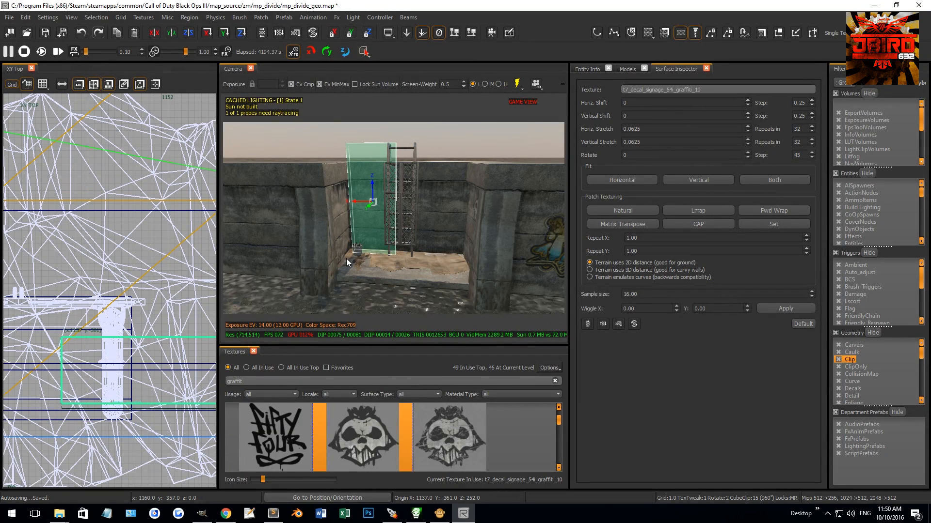
right_click_drag(345, 266, 177, 328)
left_click_drag(54, 371, 98, 367)
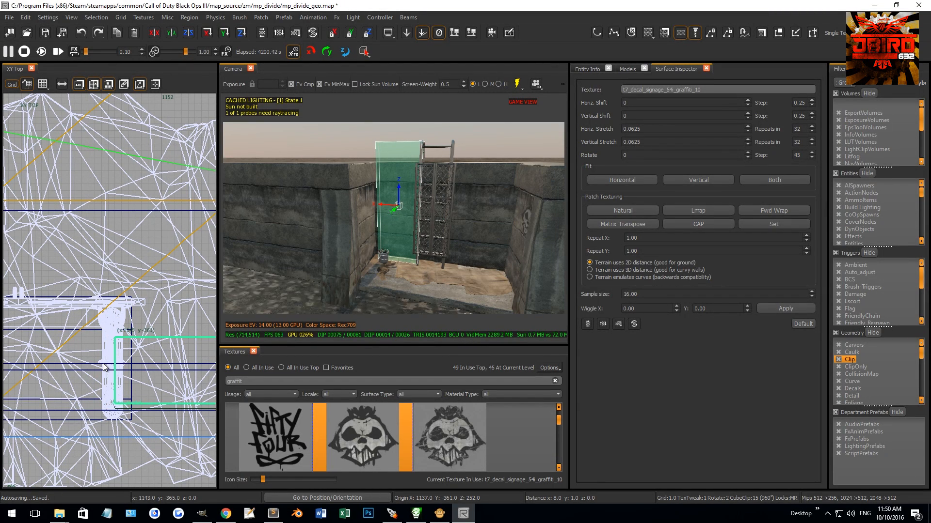
key("Escape")
Step: Select the ladder with its clip brush and move them sideways to X 1107, refining the grid to 0.5
right_click_drag(323, 210, 417, 158)
left_click(411, 188, "shift")
left_click(398, 195, "shift")
right_click_drag(408, 194, 393, 176)
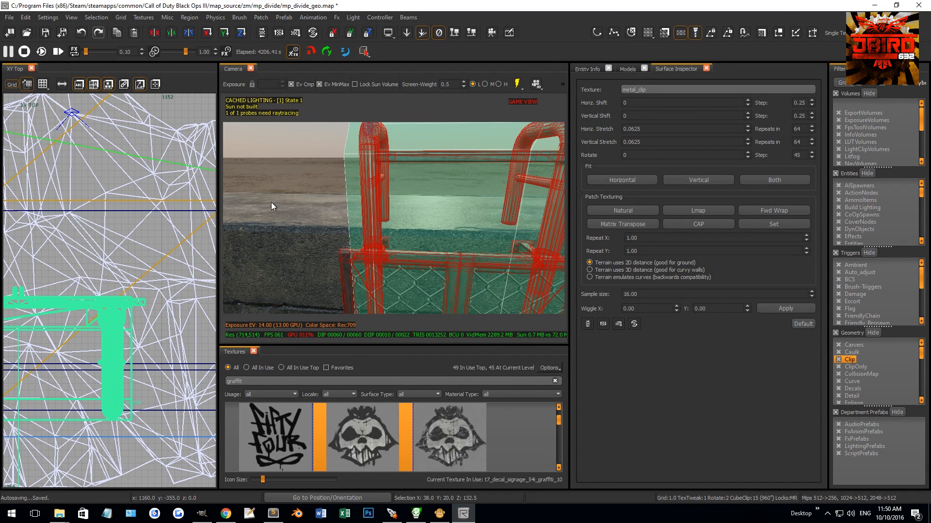
left_click_drag(114, 346, 101, 345)
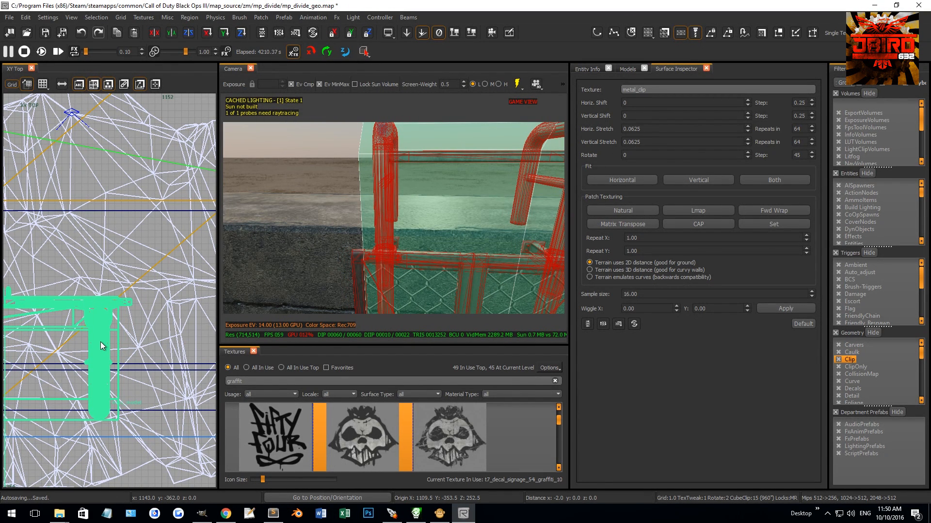
mouse_move(101, 342)
left_mouse_down()
mouse_move(114, 343)
mouse_move(91, 342)
left_mouse_up()
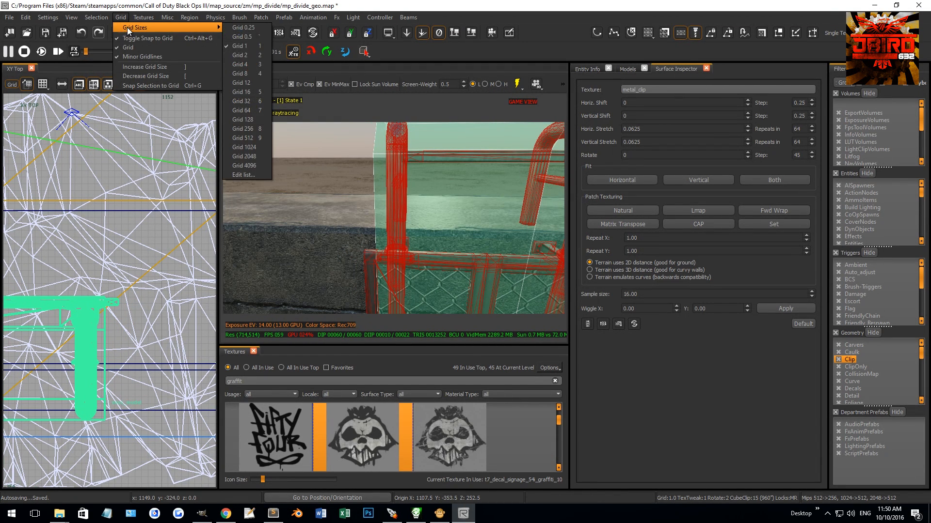
left_click(240, 37)
scroll(405, 252, "down", 8)
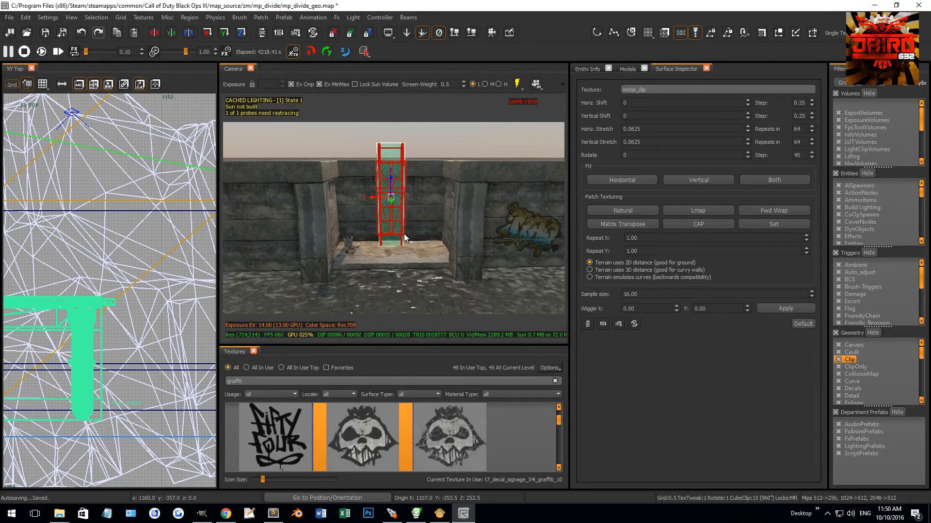
Step: Deselect the ladder and pick out the curved pipe behind the round grate in the existing drain wall
key("Escape")
right_click_drag(403, 220, 484, 234)
left_click(443, 214)
left_click(457, 209, "shift")
left_click(484, 234, "shift")
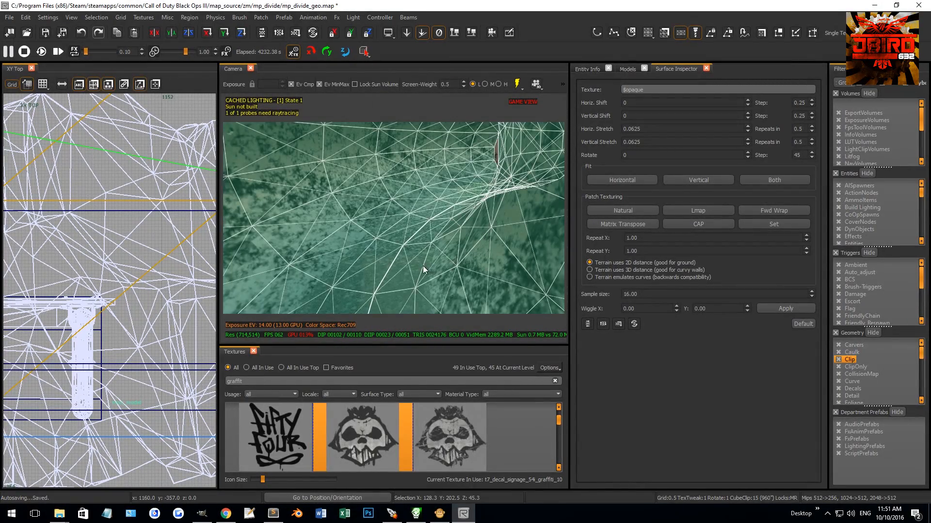
right_click_drag(359, 251, 380, 254)
left_click(311, 272, "shift")
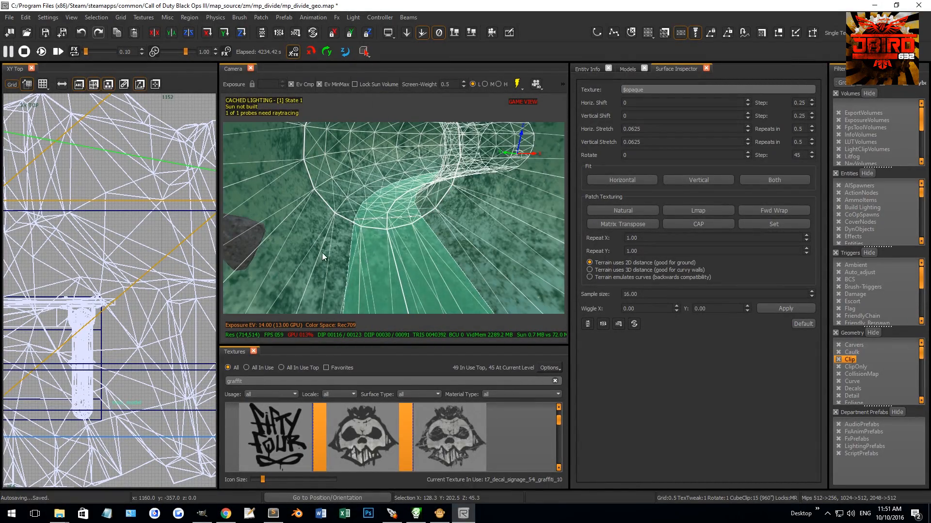
right_click_drag(255, 235, 461, 197)
key("Escape")
left_click(391, 188, "shift")
key("2")
key("Escape")
Step: Select the round drain grate together with its pipe parts, leaving the surrounding wall pieces out of the selection
left_click(441, 168, "shift")
left_click(452, 205, "shift")
left_click(483, 221, "shift")
right_click_drag(409, 244, 390, 216)
mouse_move(363, 186)
right_mouse_down()
mouse_move(354, 187)
mouse_move(433, 160)
right_mouse_up()
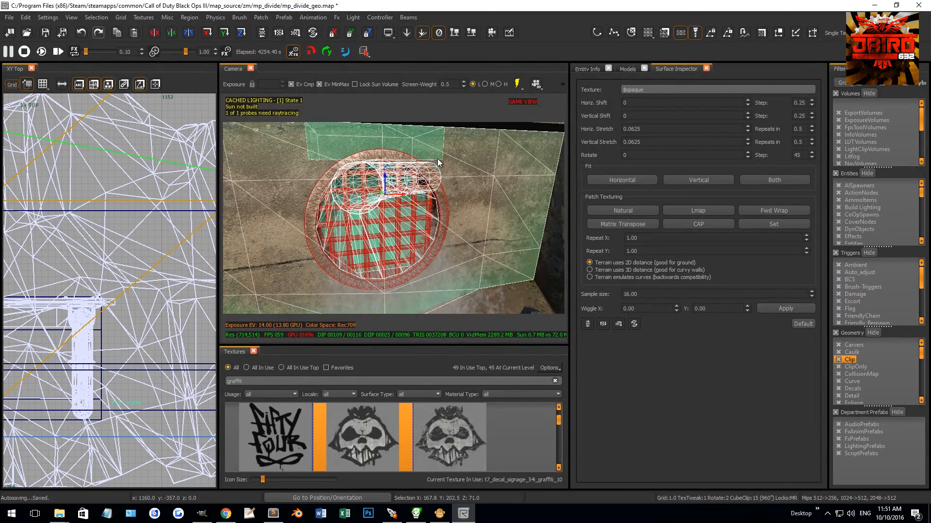
left_click(437, 156, "shift")
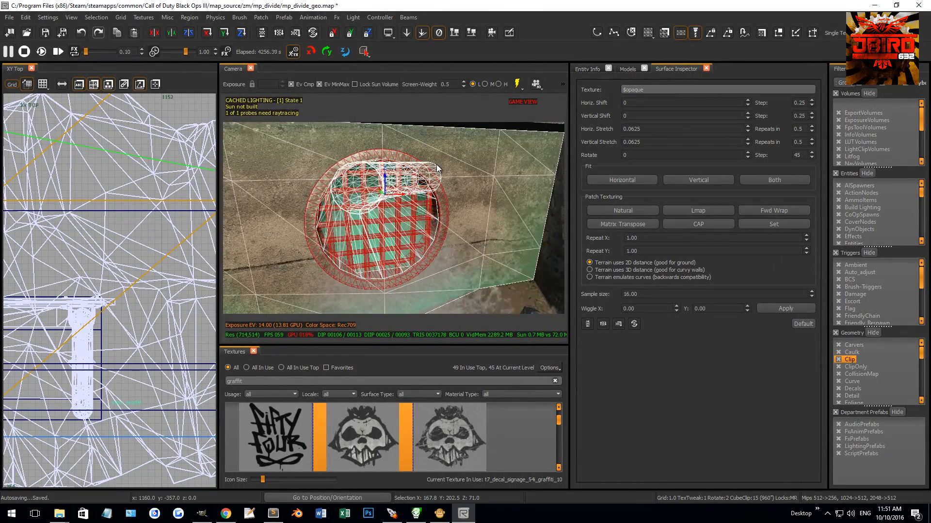
mouse_move(437, 168)
right_mouse_down()
mouse_move(354, 160)
mouse_move(432, 167)
mouse_move(420, 159)
right_mouse_up()
left_click(432, 167, "shift")
left_click(400, 155, "shift")
left_click(400, 155, "shift")
left_click(411, 159, "shift")
left_click(417, 161, "shift")
left_click(371, 202, "shift")
left_click(370, 202, "shift")
Step: Place a copy of the drain grate and pipe at the laddered riverbank wall, offset 320 in X and -888 in Y
right_click_drag(371, 202, 369, 215)
right_click_drag(371, 263, 371, 234)
left_click(370, 234, "shift")
left_click(370, 234, "shift")
right_click_drag(370, 193, 365, 220)
scroll(105, 265, "down", 8)
scroll(105, 265, "up", 6)
scroll(112, 266, "down", 4)
scroll(100, 298, "down", 3)
key("4")
right_click_drag(108, 277, 106, 287, "alt")
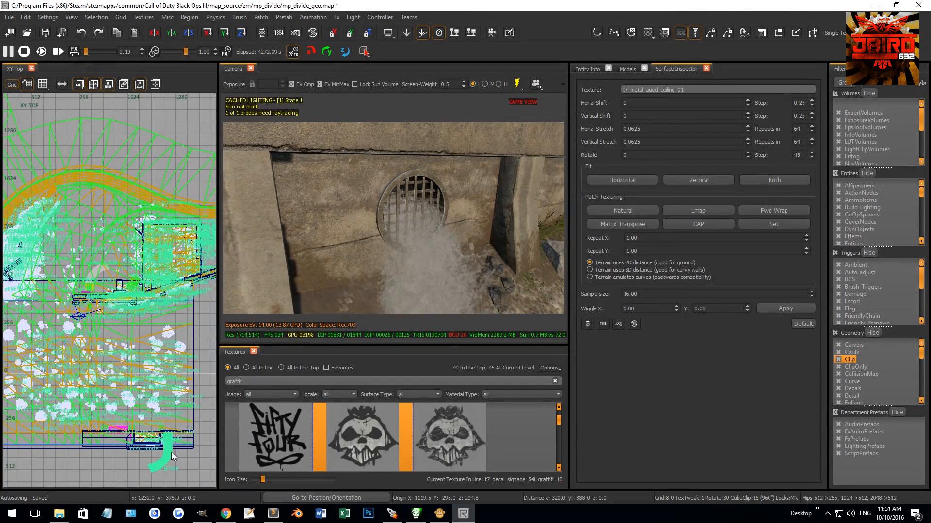
Step: Fine-tune the copied drain's position in the top view so the grate sits against the concrete wall's face, then deselect it
scroll(172, 445, "up", 5)
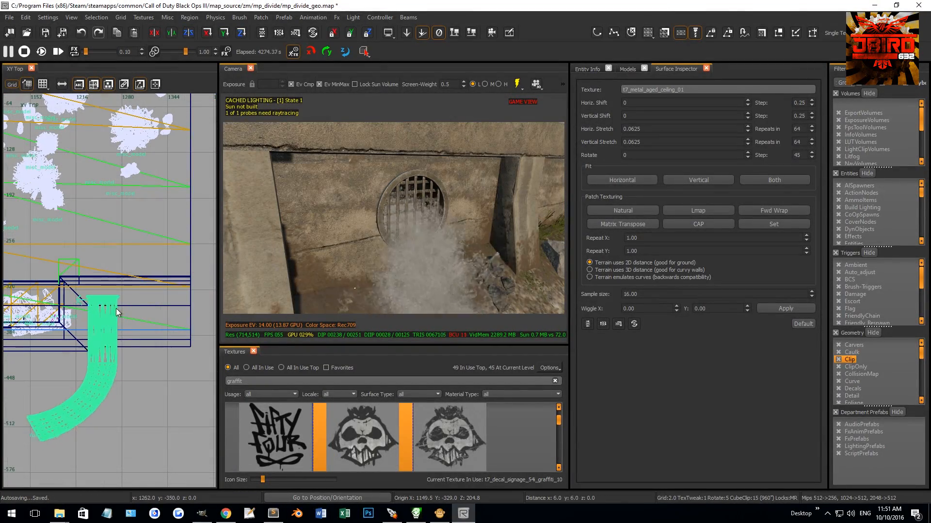
left_click_drag(137, 300, 138, 297)
right_click_drag(416, 244, 392, 222)
scroll(136, 262, "up", 3)
scroll(69, 307, "up", 2)
left_click(258, 208, "shift")
left_click(258, 208, "shift")
scroll(83, 295, "up", 6)
left_click_drag(106, 279, 113, 262)
mouse_move(355, 216)
right_mouse_down()
mouse_move(371, 200)
mouse_move(438, 195)
right_mouse_up()
key("Escape")
Step: Select the concrete wall brush behind the copied grate and split it vertically at X 1275, beside the pipe
left_click(470, 197, "shift")
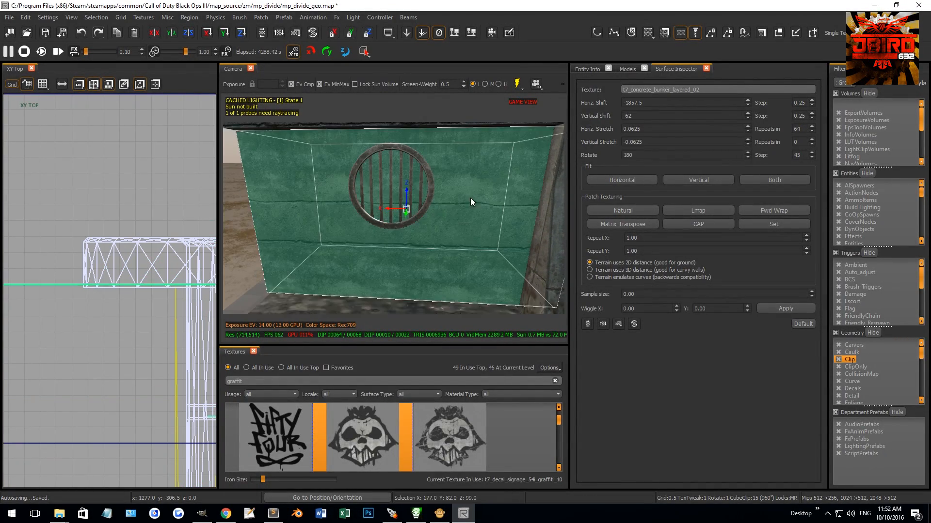
scroll(145, 274, "down", 3)
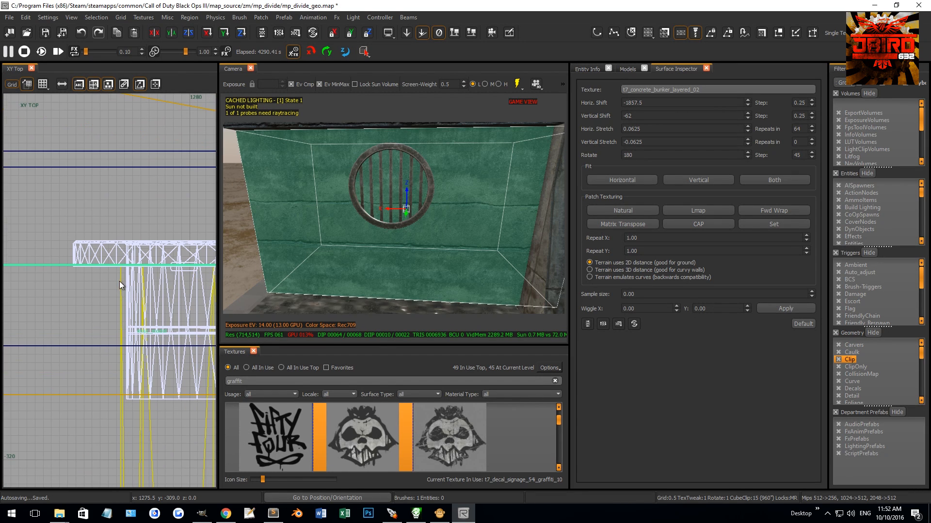
key("bracketleft")
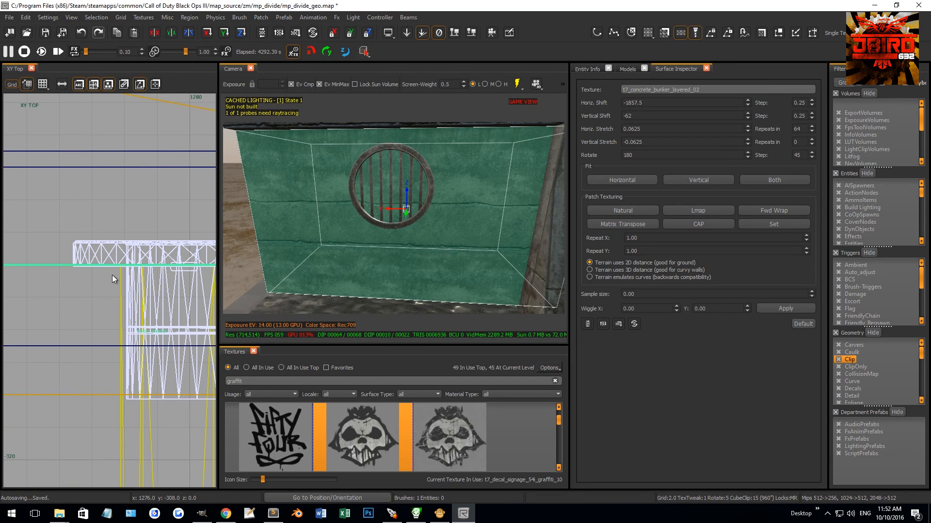
right_click(108, 272, "ctrl")
right_click(109, 302, "ctrl")
key("shift+Return")
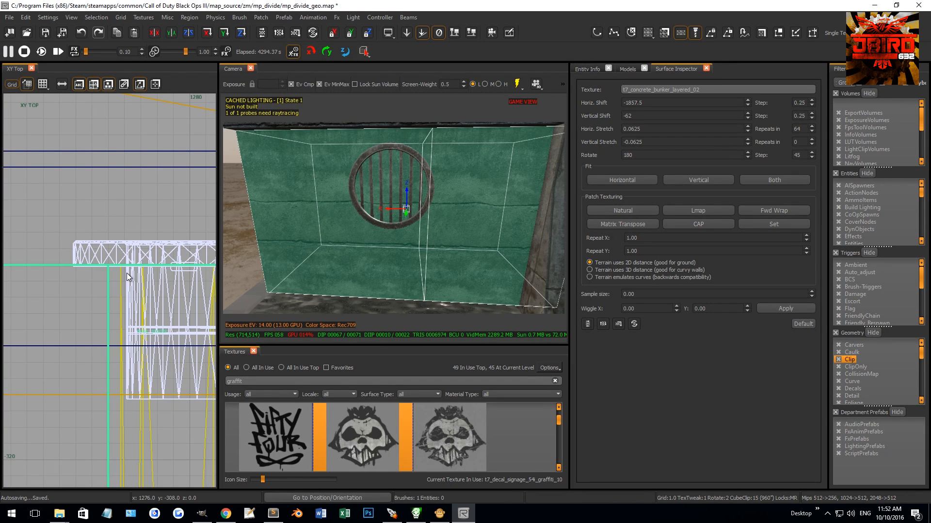
Step: Split the wall brush vertically at X 1315 on the pipe's other side and clear the selection
scroll(126, 286, "down", 4)
right_click_drag(172, 330, 144, 315)
scroll(143, 317, "up", 2)
key("Escape")
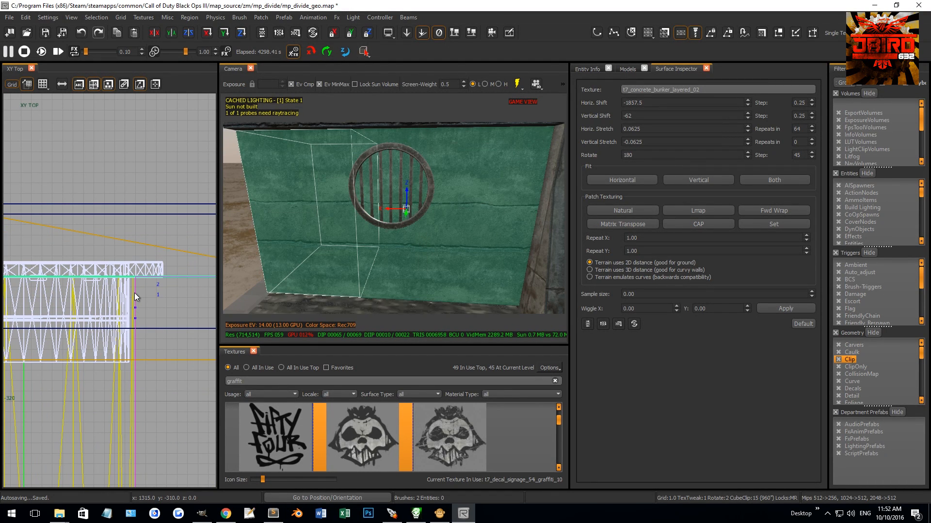
key("Escape")
Step: Select the narrow wall section behind the grate and bring it up in the front view
left_click(395, 194, "shift")
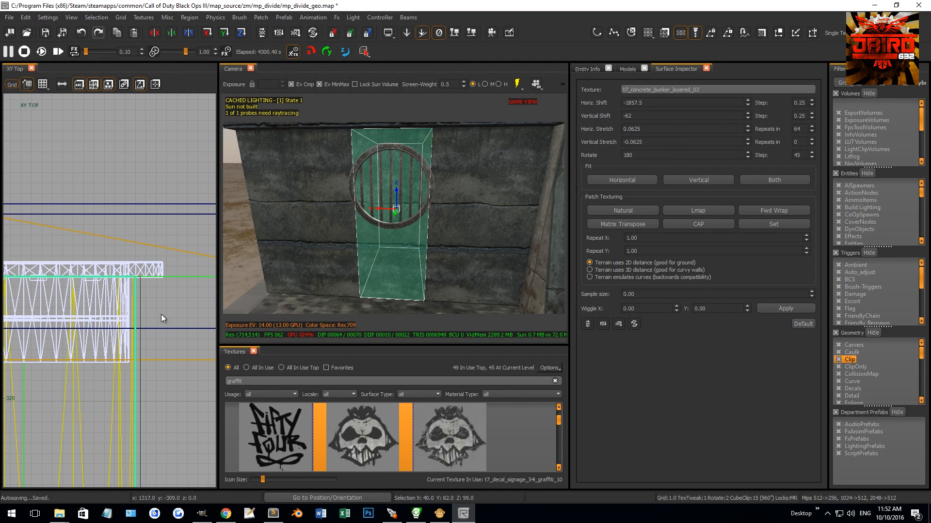
key("ctrl+Tab")
scroll(102, 252, "up", 2)
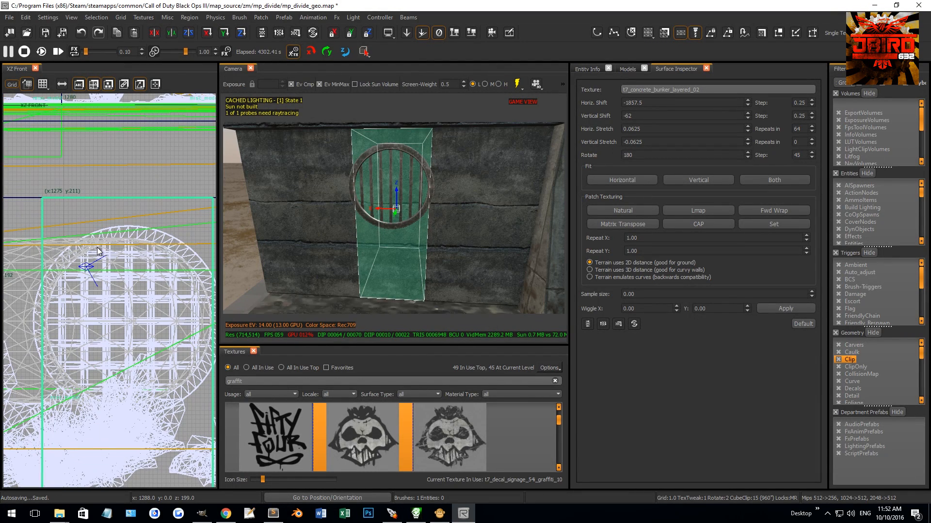
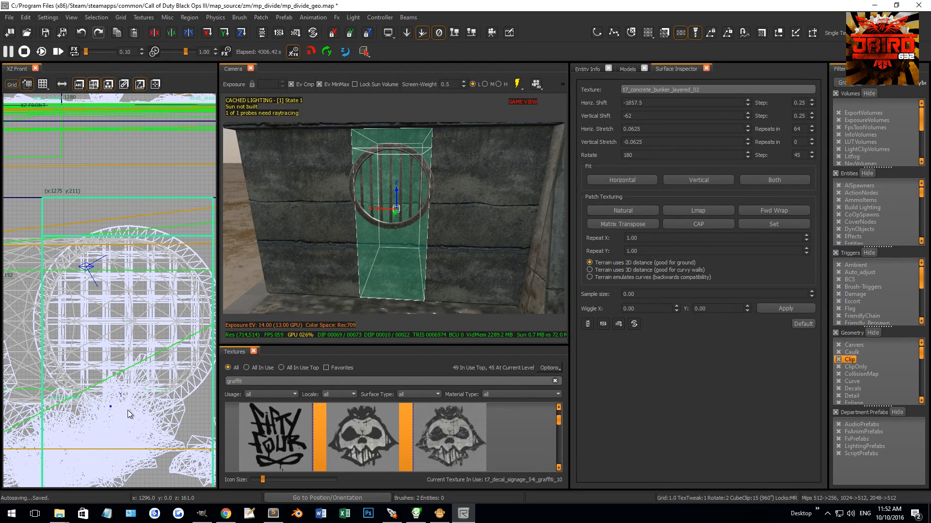
Step: Delete the narrow wall section behind the copied grate
left_click(405, 188, "shift")
key("BackSpace")
Step: Select the clip brush covering the original drain grate and hide it
key("w")
right_click_drag(405, 196, 441, 181)
key("w")
key("s")
key("w")
key("s")
key("w")
key("w")
left_click(442, 208, "shift")
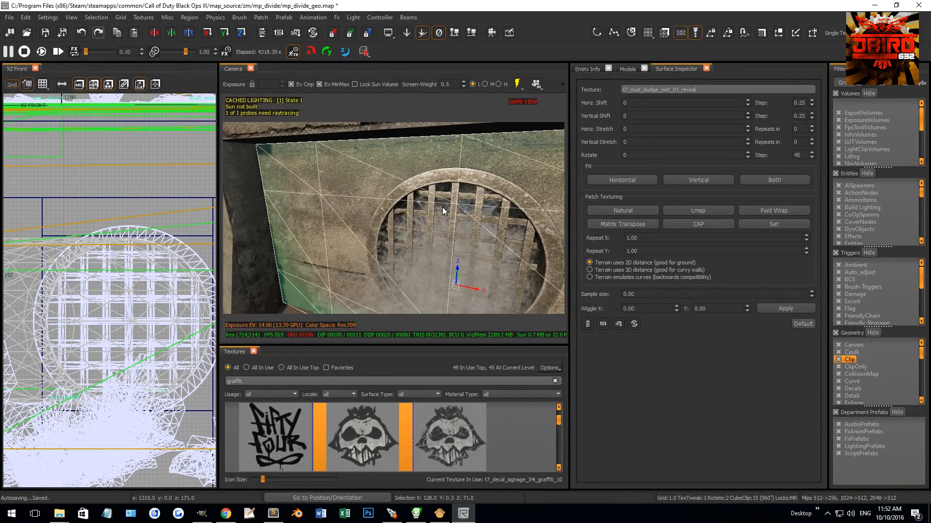
key("Escape")
left_click(388, 186, "shift")
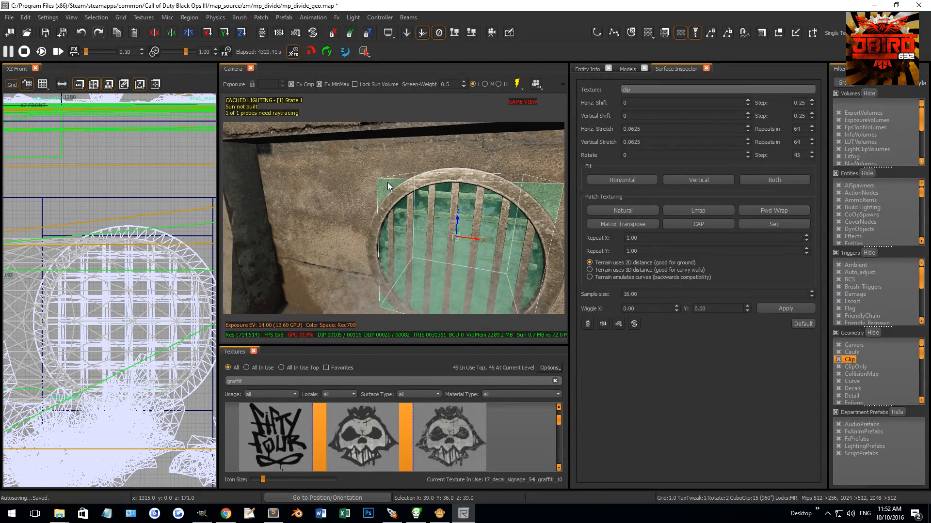
key("h")
Step: Select the four concrete corner patches around the original grate together with its water effect
left_click(388, 187, "shift")
left_click(533, 188, "shift")
right_click_drag(532, 194, 527, 207)
left_click(465, 232, "shift")
left_click(465, 231, "shift")
right_click_drag(465, 231, 422, 244)
left_click(452, 243, "shift")
left_click(406, 202, "shift")
right_click_drag(406, 202, 452, 208)
right_click_drag(397, 240, 376, 279)
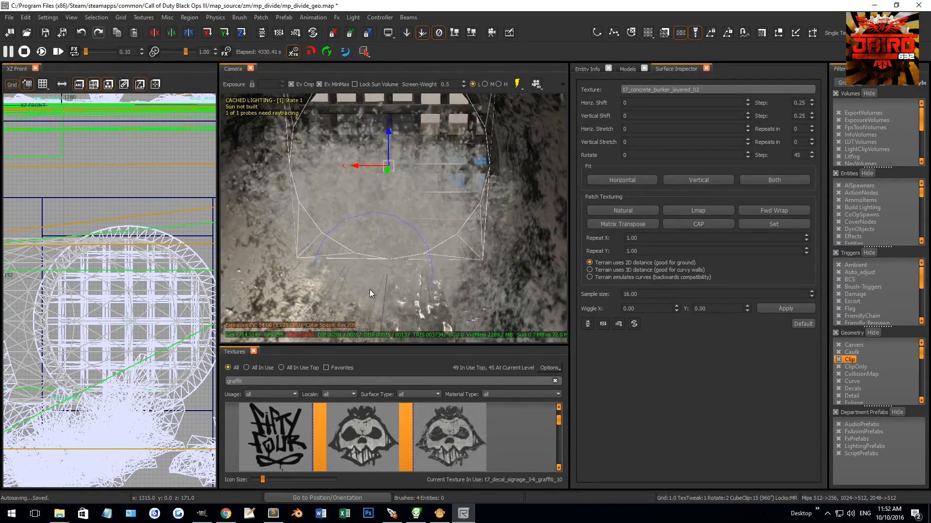
left_click(382, 251, "shift")
Step: Copy the selected corner patches and water effect and move the copies to the second drain grate in the top view
key("ctrl+Tab")
scroll(142, 290, "down", 5)
key("ctrl+Tab")
scroll(142, 289, "down", 3)
key("Escape")
key("4")
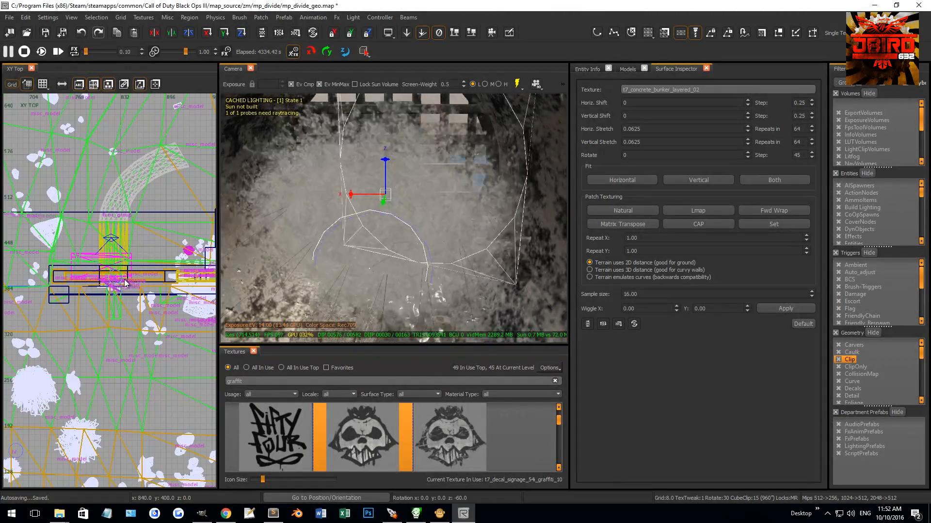
left_click_drag(118, 281, 6, 430)
scroll(95, 406, "down", 2)
scroll(77, 379, "down", 3)
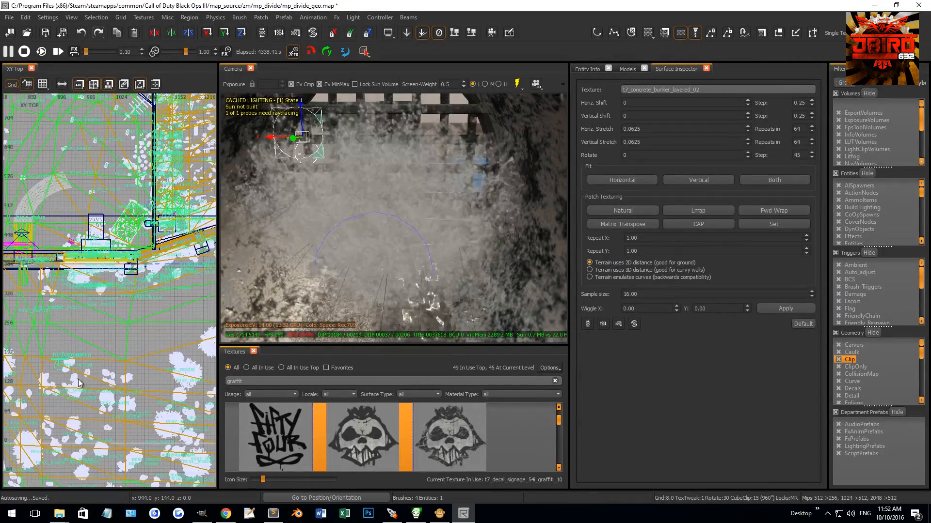
left_click_drag(83, 395, 150, 475)
right_click_drag(149, 475, 152, 415)
scroll(154, 381, "up", 6)
right_click_drag(157, 341, 86, 309)
left_click_drag(40, 297, 133, 352)
Step: Set the grid size to 0.25 and align the copied patches with the wall opening's upper corner at X 1275, Z 202
scroll(156, 341, "up", 5)
key("grave")
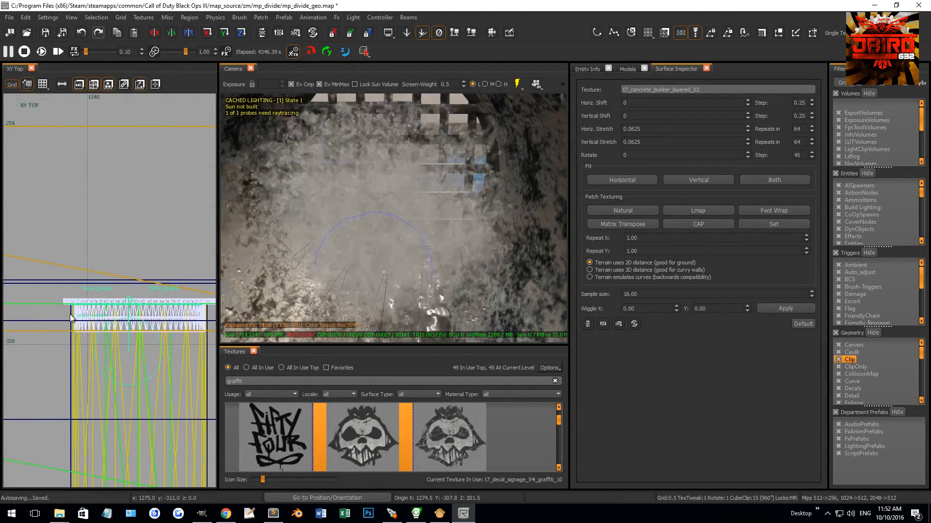
scroll(72, 293, "up", 5)
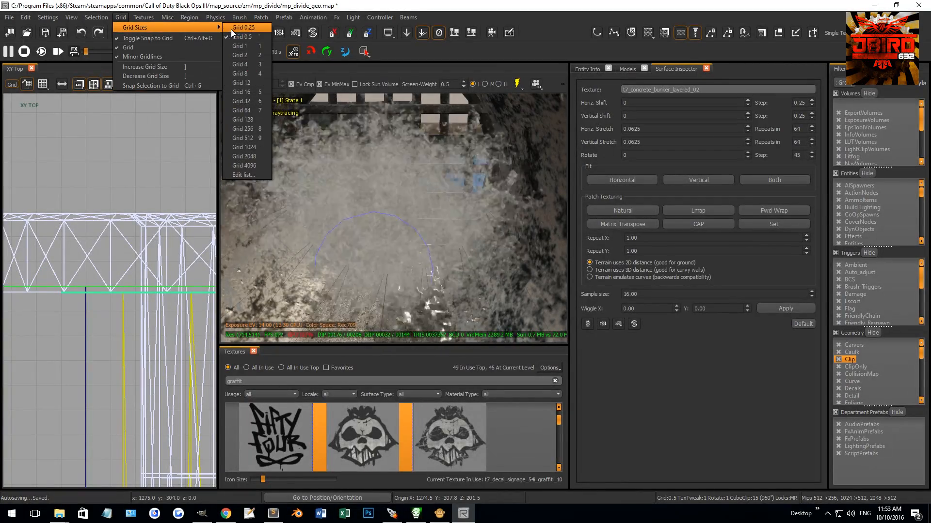
left_click(243, 28)
scroll(90, 265, "up", 2)
right_click_drag(371, 249, 341, 230)
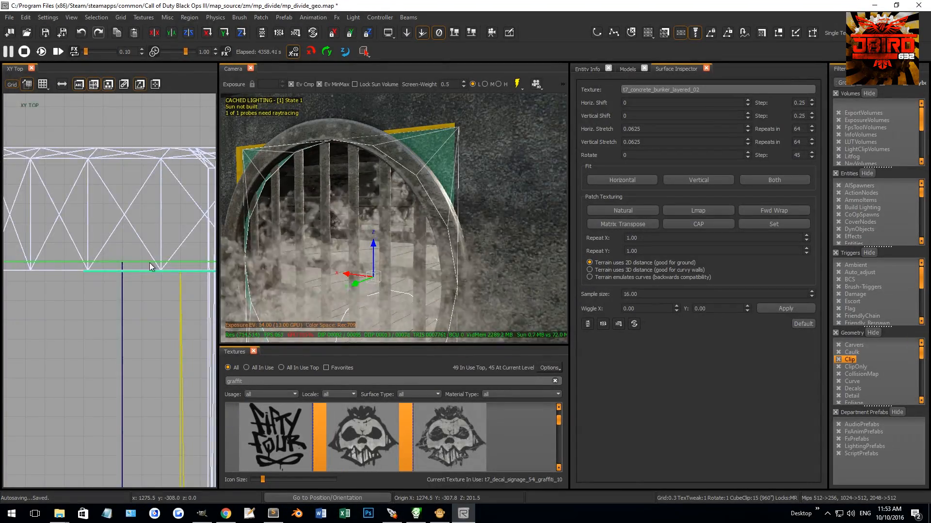
key("ctrl+Tab")
scroll(118, 322, "down", 5)
scroll(109, 322, "up", 5)
scroll(81, 282, "up", 6)
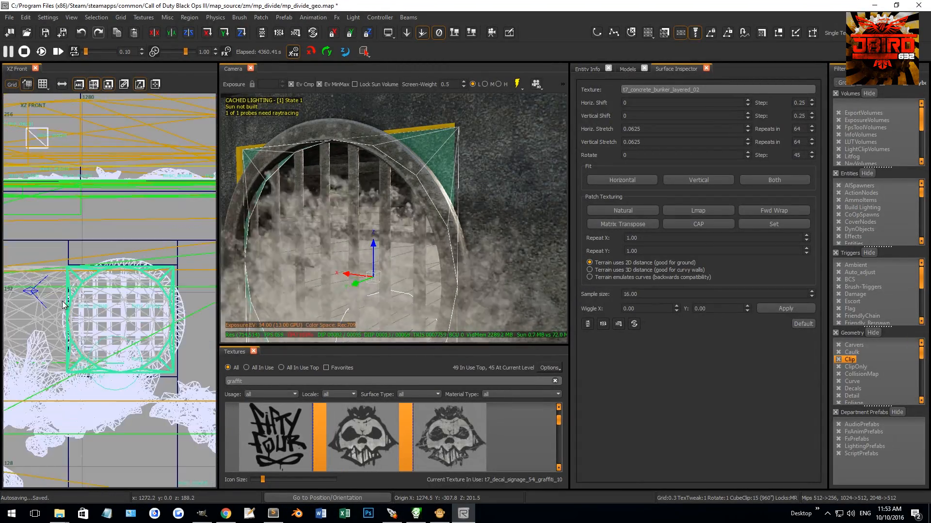
scroll(106, 248, "down", 4)
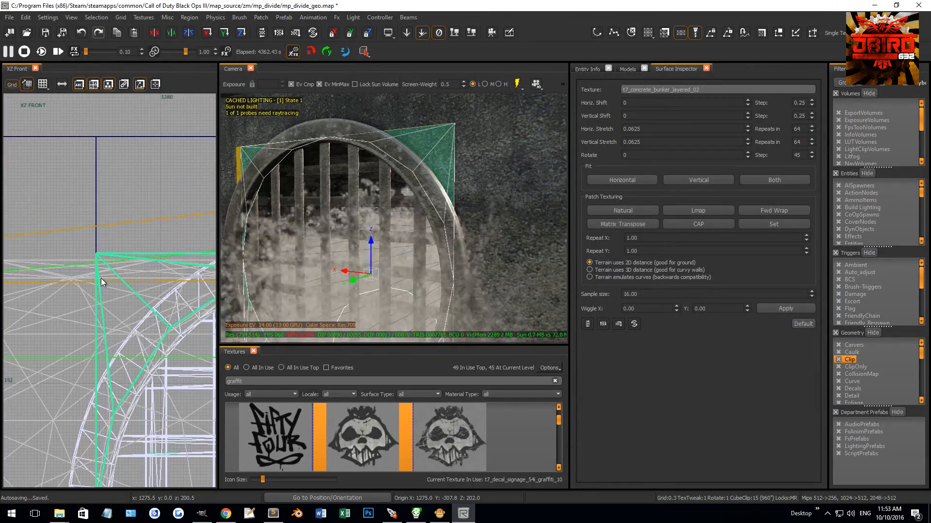
Step: Edit the copied patches' vertices in the front view, moving the outer edge vertices out to the cut in the wall
right_click_drag(172, 295, 170, 263)
key("v")
left_click_drag(127, 184, 177, 432)
scroll(166, 408, "down", 5)
scroll(150, 333, "up", 8)
scroll(156, 378, "up", 3)
right_click_drag(125, 385, 124, 337)
left_click_drag(125, 339, 140, 338)
scroll(134, 346, "down", 6)
scroll(127, 358, "down", 2)
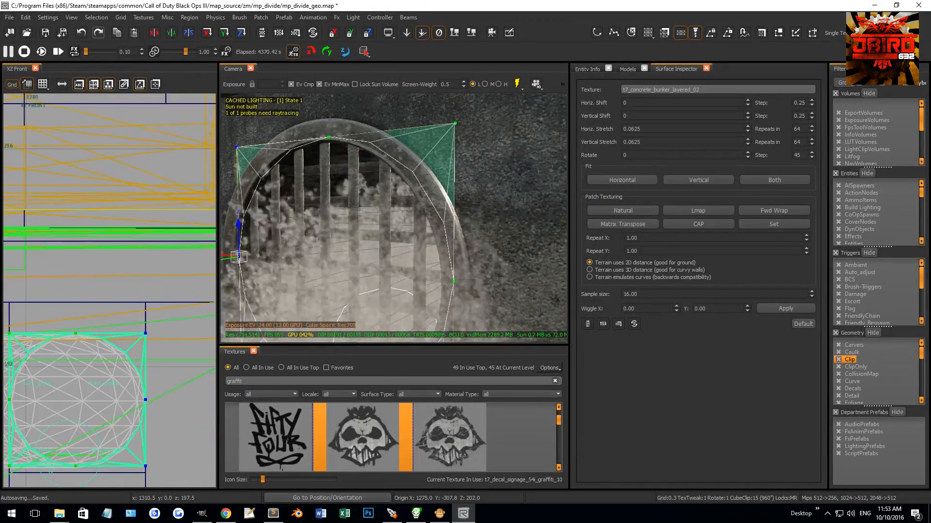
right_click_drag(126, 358, 151, 341)
right_click_drag(22, 445, 66, 362)
scroll(75, 386, "up", 4)
scroll(75, 386, "down", 4)
right_click_drag(103, 387, 27, 391)
key("Escape")
Step: Shift the patches' vertices in the side view so they lie flush with the concrete wall's face, then leave vertex editing
scroll(28, 392, "down", 4)
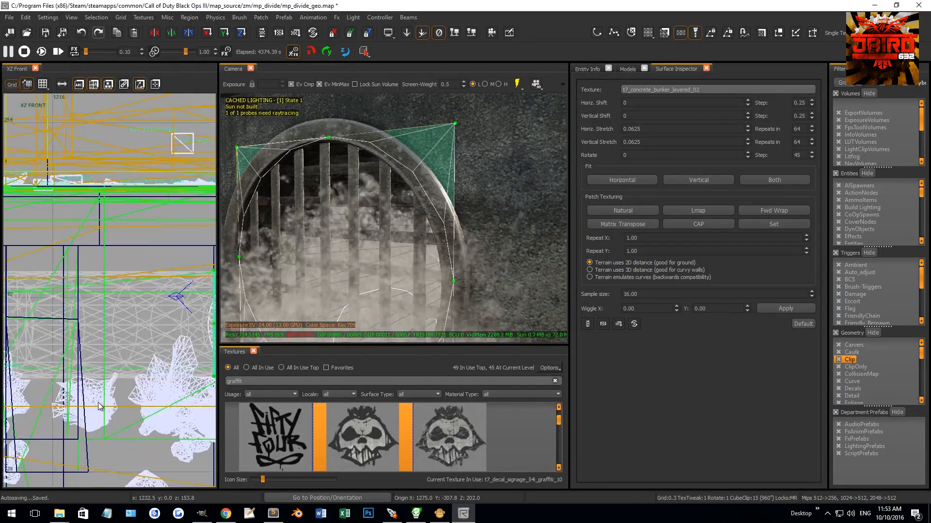
left_click_drag(103, 392, 182, 376)
right_click_drag(146, 400, 108, 328)
scroll(145, 320, "up", 4)
scroll(131, 298, "up", 10)
left_click_drag(150, 278, 148, 339)
right_click_drag(295, 259, 322, 243)
right_click_drag(387, 264, 389, 239)
scroll(94, 364, "down", 5)
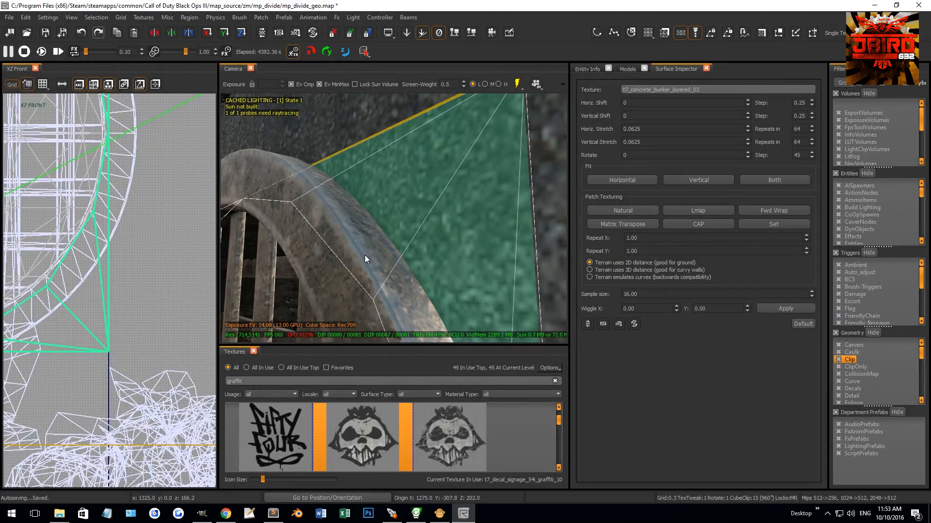
key("ctrl+Tab")
scroll(105, 316, "up", 6)
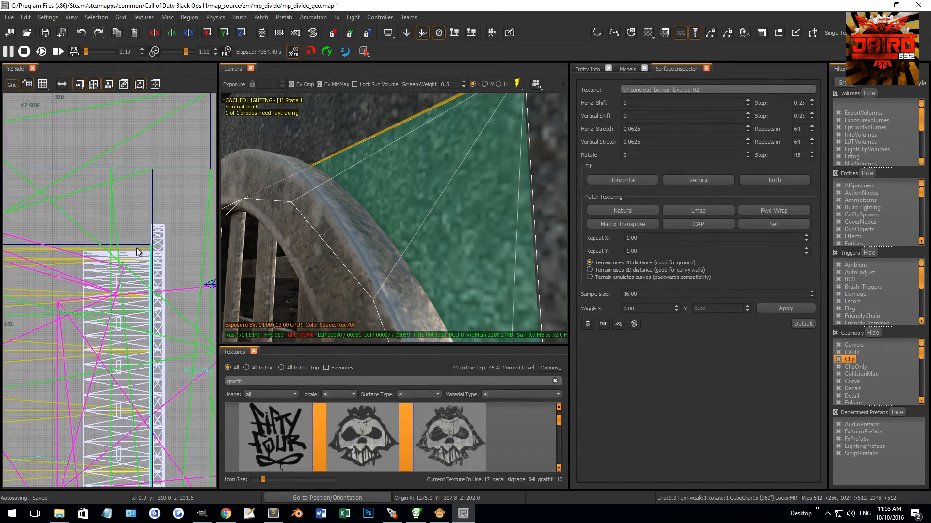
scroll(160, 246, "up", 1)
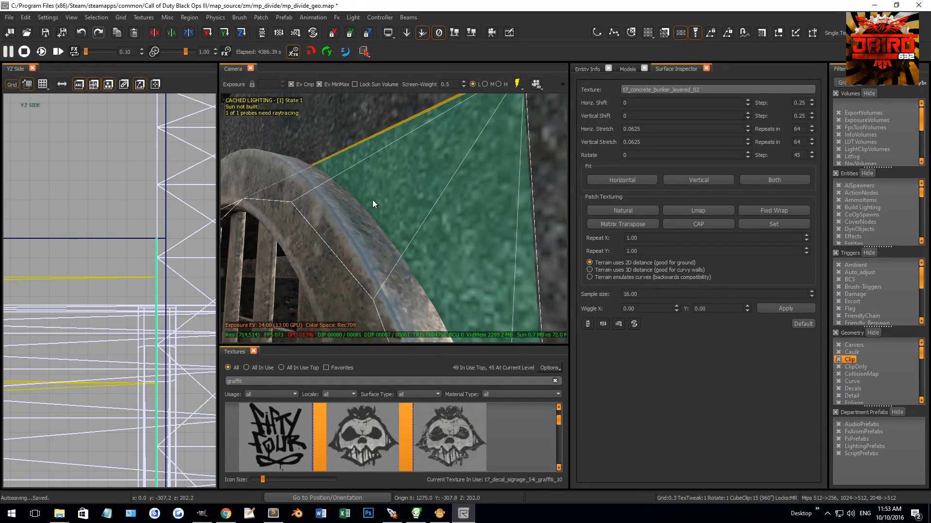
scroll(372, 203, "down", 4)
mouse_move(345, 254)
right_mouse_down()
mouse_move(340, 276)
mouse_move(335, 261)
mouse_move(345, 254)
right_mouse_up()
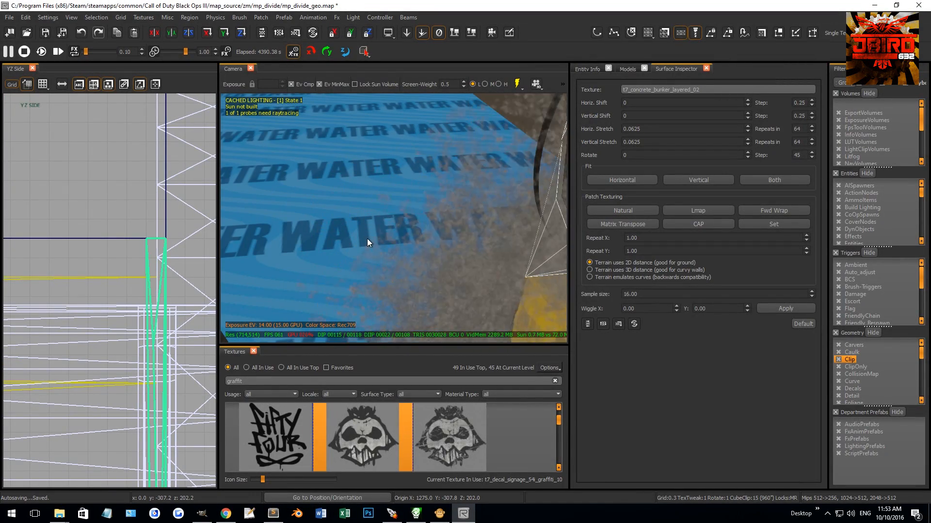
scroll(135, 281, "down", 3)
left_click_drag(122, 240, 163, 390)
scroll(172, 423, "down", 8)
left_click_drag(178, 430, 151, 291)
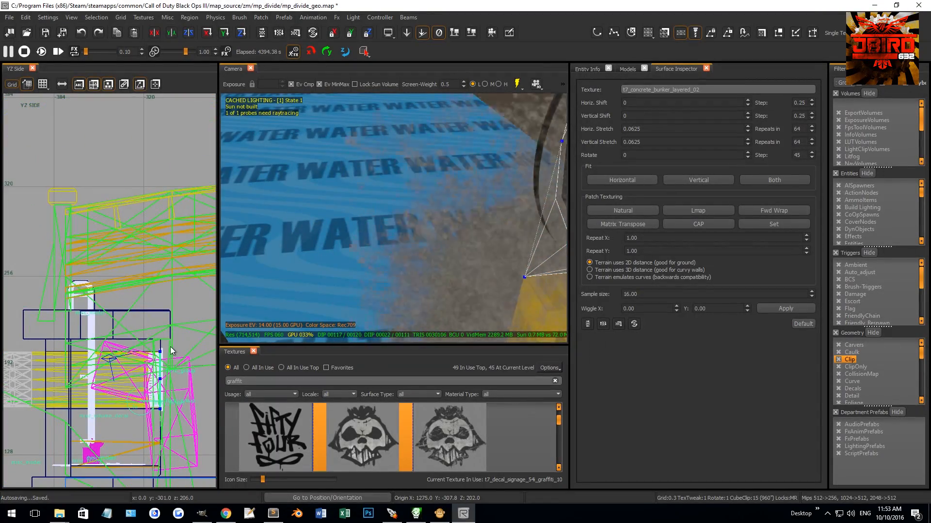
scroll(152, 366, "up", 4)
scroll(152, 367, "up", 5)
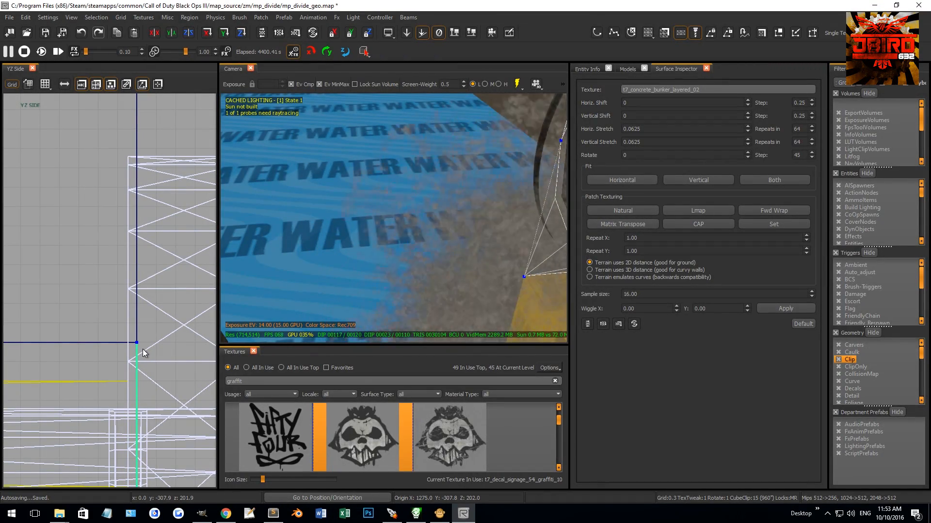
right_click_drag(337, 260, 366, 243)
key("Escape")
Step: Select the water effect in front of the copied grate and hide it
key("Escape")
left_click(429, 171, "shift")
key("Escape")
left_click(355, 249, "shift")
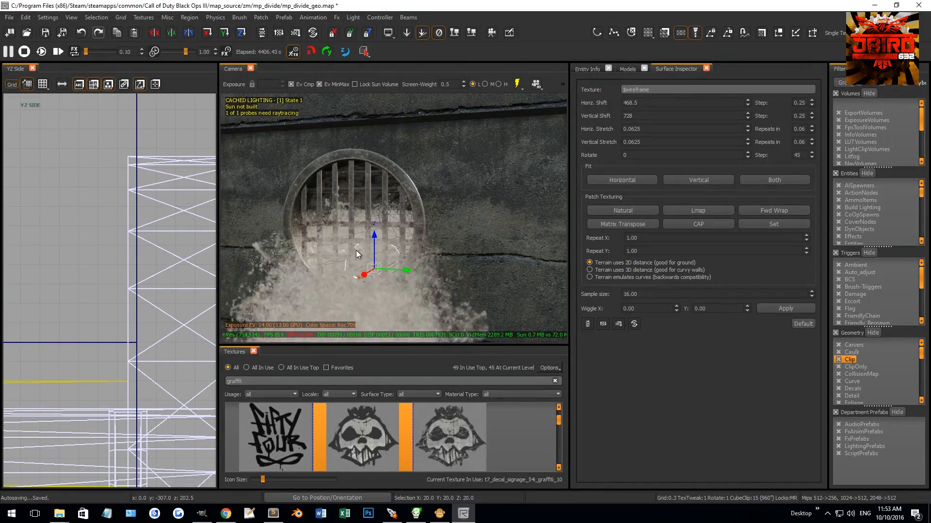
key("h")
right_click_drag(355, 249, 397, 236)
Step: Select the grunge decal, wall sections and corner patch around the copied grate in turn to check how they meet
left_click(421, 154, "shift")
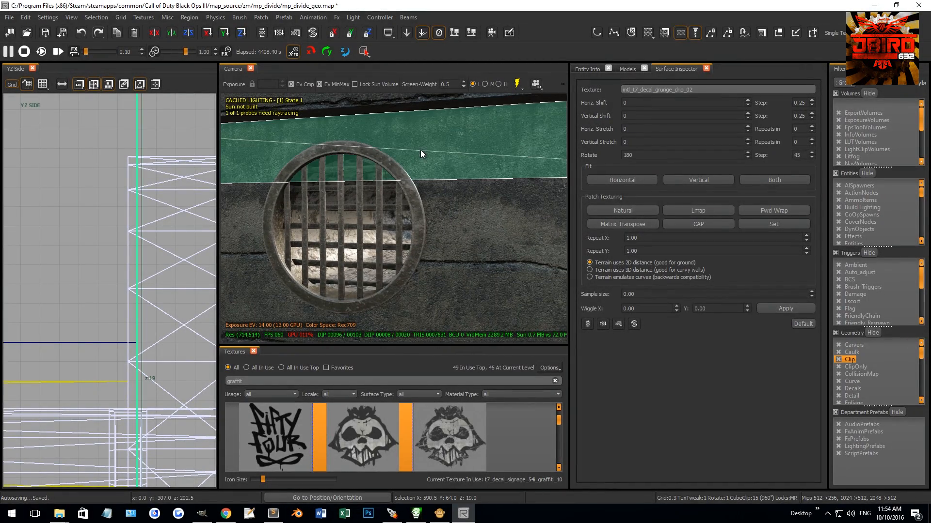
key("Escape")
left_click(411, 167, "shift")
key("Escape")
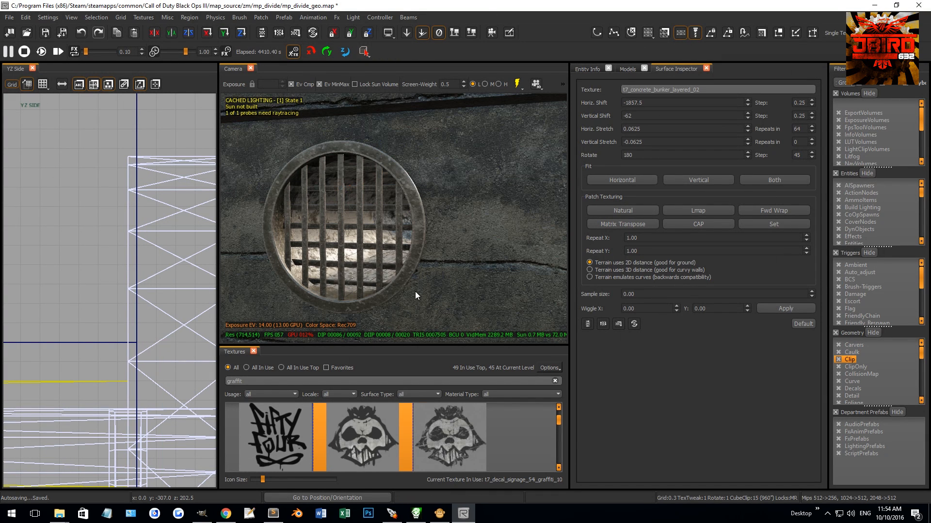
left_click(406, 299, "shift")
key("Escape")
right_click_drag(434, 301, 417, 296)
left_click(390, 300, "shift")
key("Escape")
left_click(376, 191, "shift")
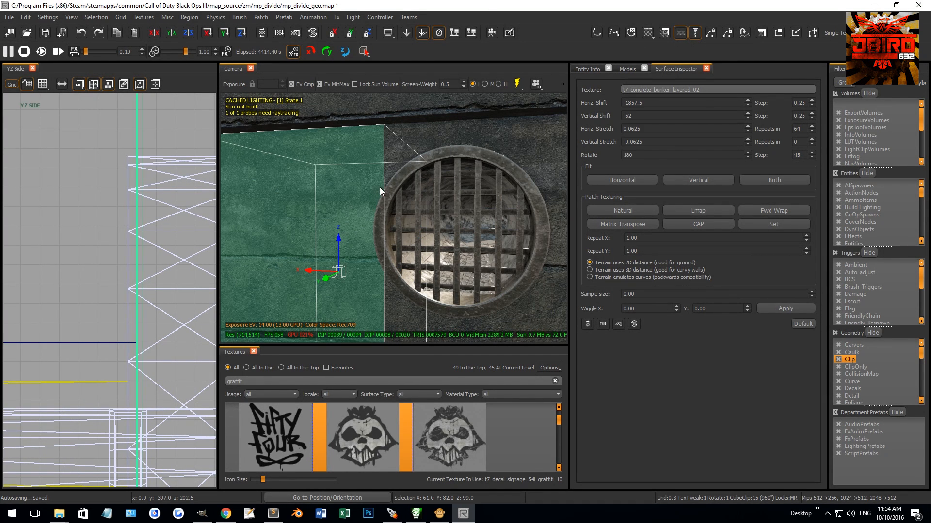
key("Escape")
left_click(388, 175, "shift")
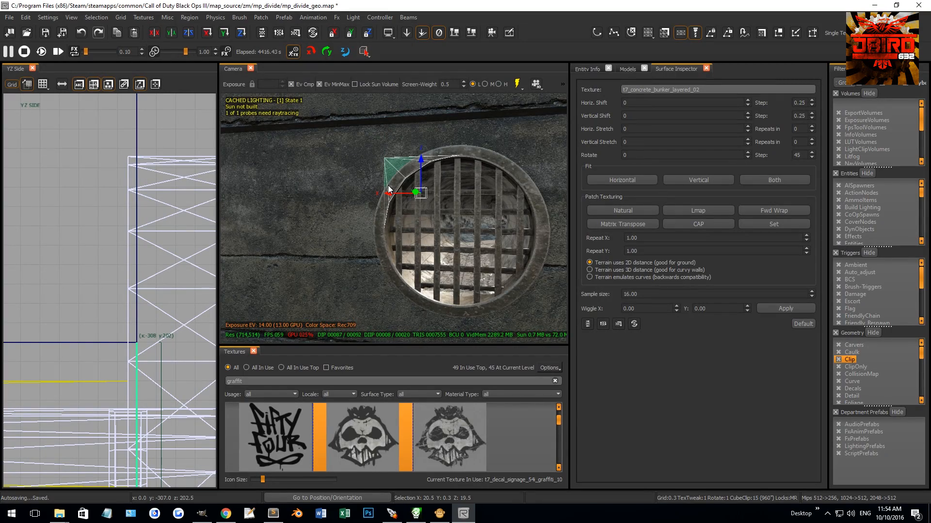
key("Escape")
Step: Switch the camera to game view and raise the copied drain's water effect by about 1 unit, then deselect it
mouse_move(388, 185)
right_mouse_down()
mouse_move(409, 228)
mouse_move(431, 236)
mouse_move(421, 240)
right_mouse_up()
key("g")
left_click(423, 240)
left_click_drag(339, 255, 344, 255)
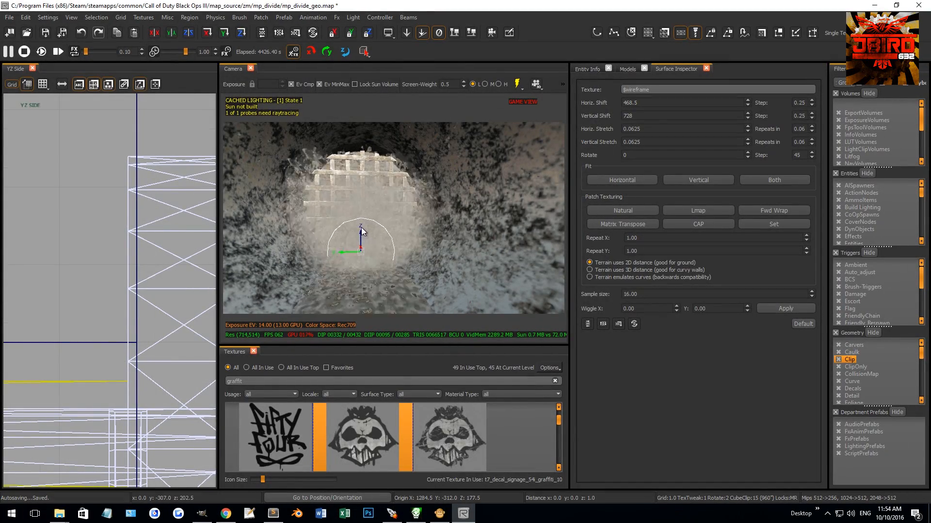
key("Escape")
Step: Open the FX Browser and expand its water category to find the splash effects
right_click_drag(389, 276, 385, 228)
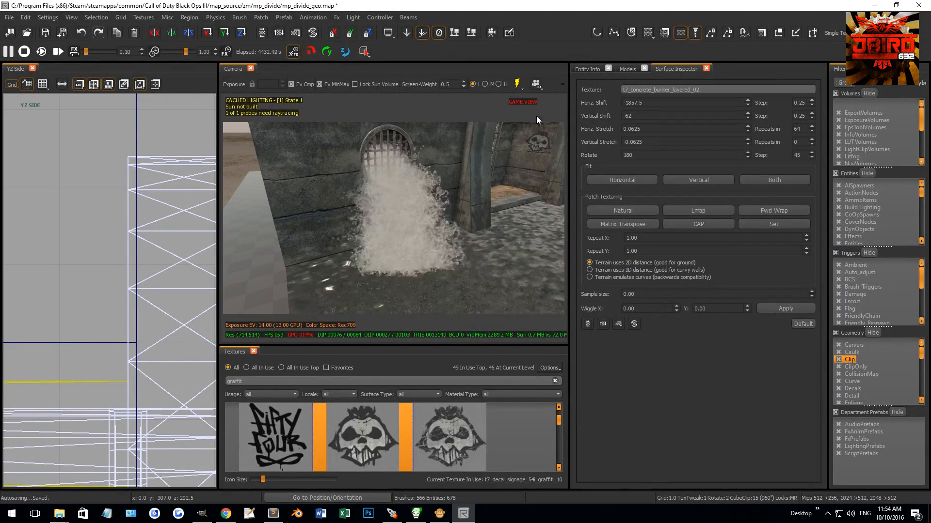
right_click_drag(475, 245, 475, 245)
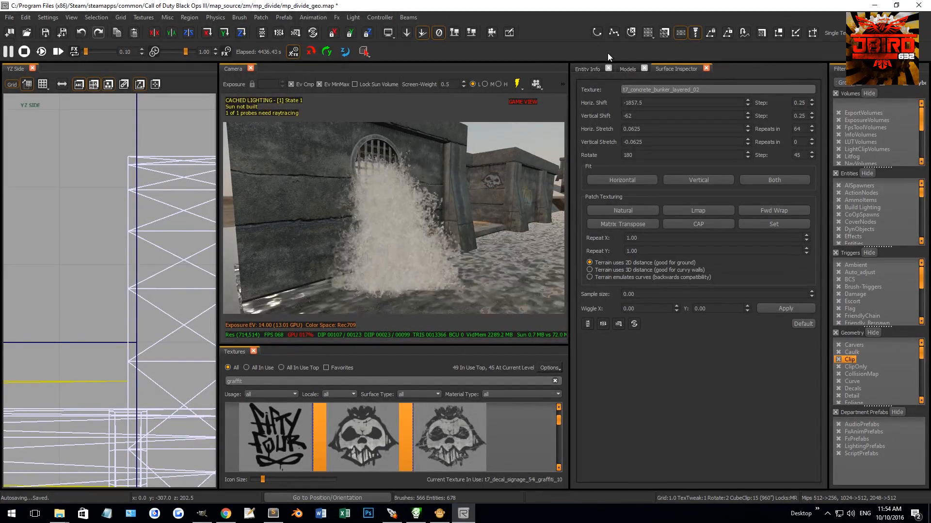
right_click(548, 33)
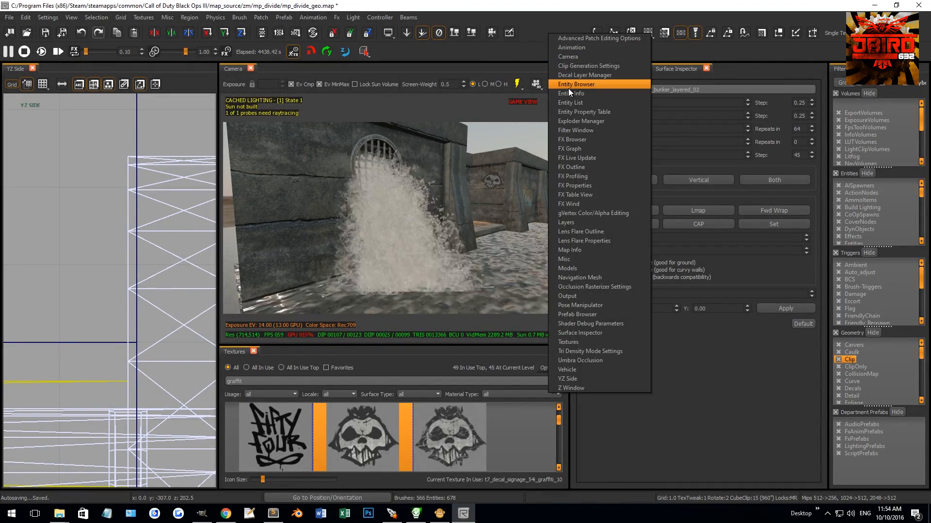
left_click(584, 141)
double_click(528, 359)
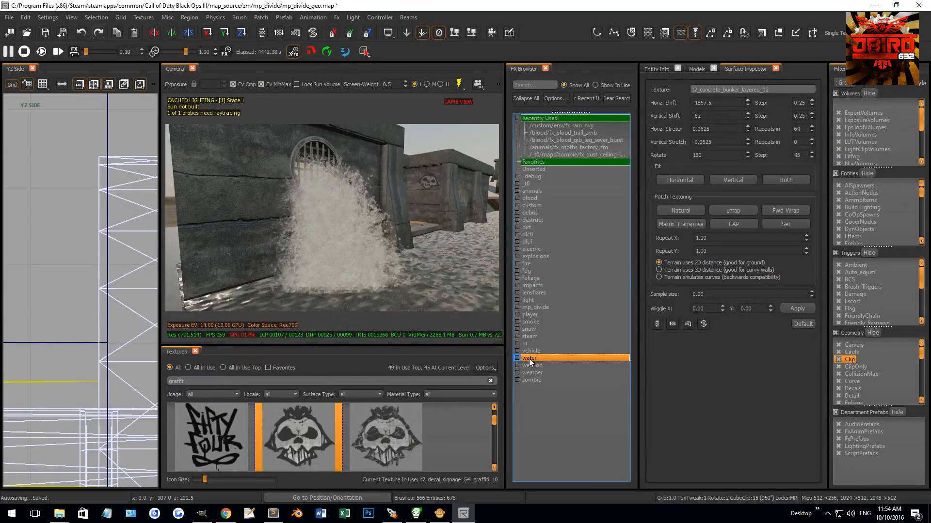
scroll(553, 345, "down", 10)
scroll(560, 342, "down", 5)
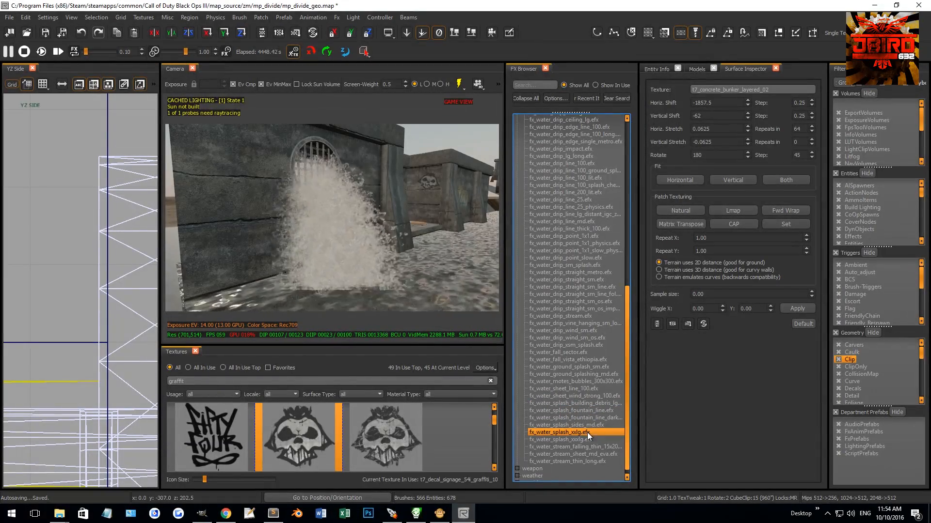
Step: Try out the extra-large water splash effect on the river with effect playback restarted, then remove it
mouse_move(580, 434)
left_mouse_down()
mouse_move(504, 320)
mouse_move(467, 285)
mouse_move(453, 286)
left_mouse_up()
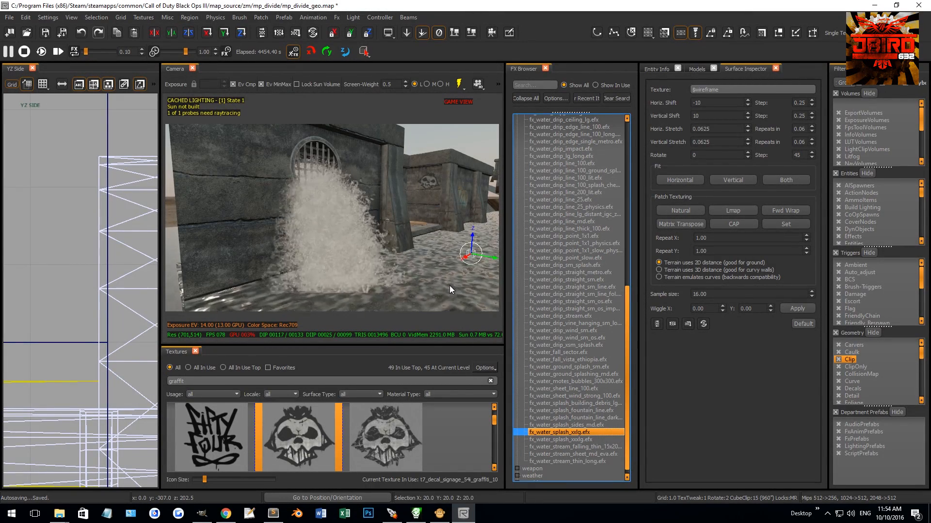
right_click_drag(450, 286, 450, 284)
right_click_drag(359, 224, 362, 205)
key("g")
left_click_drag(342, 235, 381, 205)
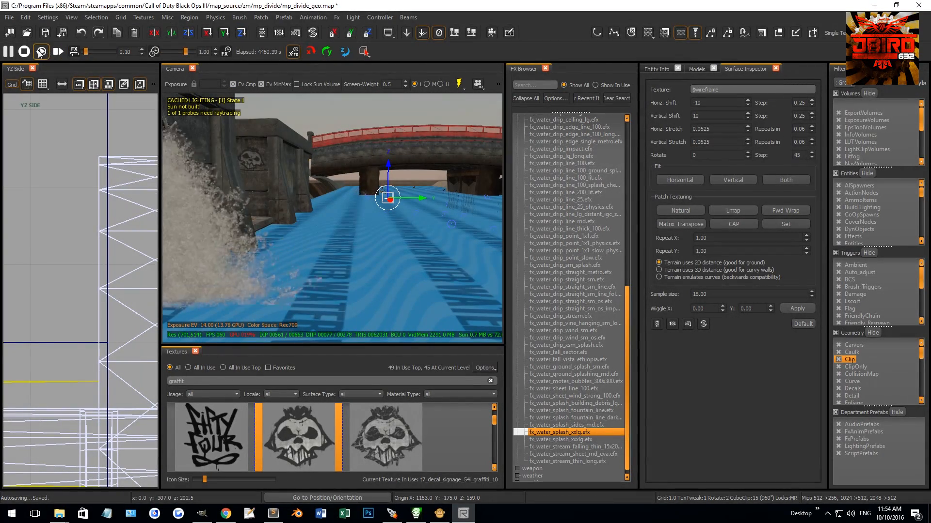
left_click(9, 53)
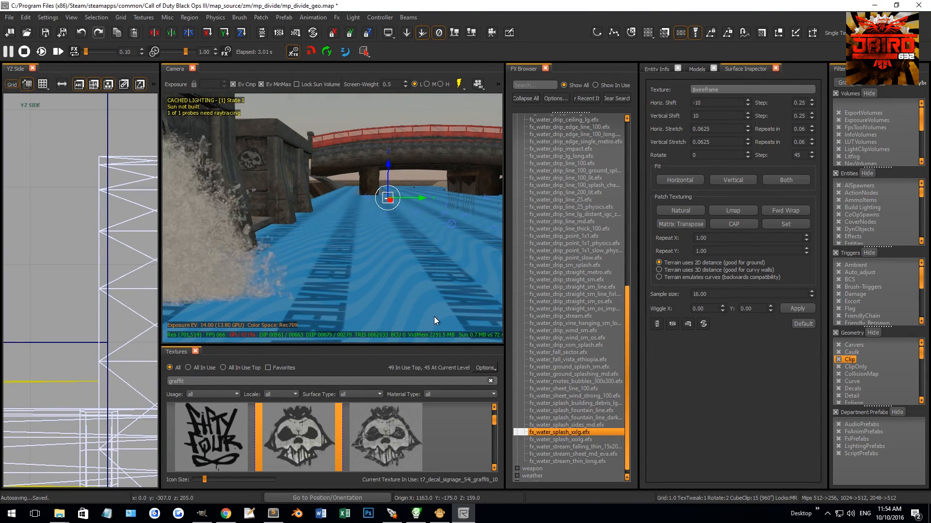
right_click_drag(410, 314, 411, 310)
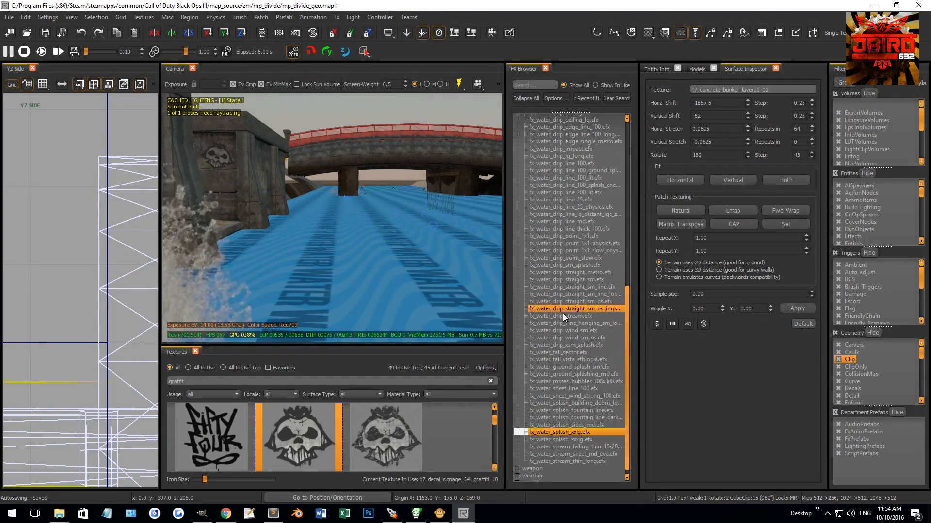
Step: Browse the water effects and place fx_water_ground_splashing_md on the river surface near the drain
scroll(567, 318, "up", 3)
left_click(603, 312)
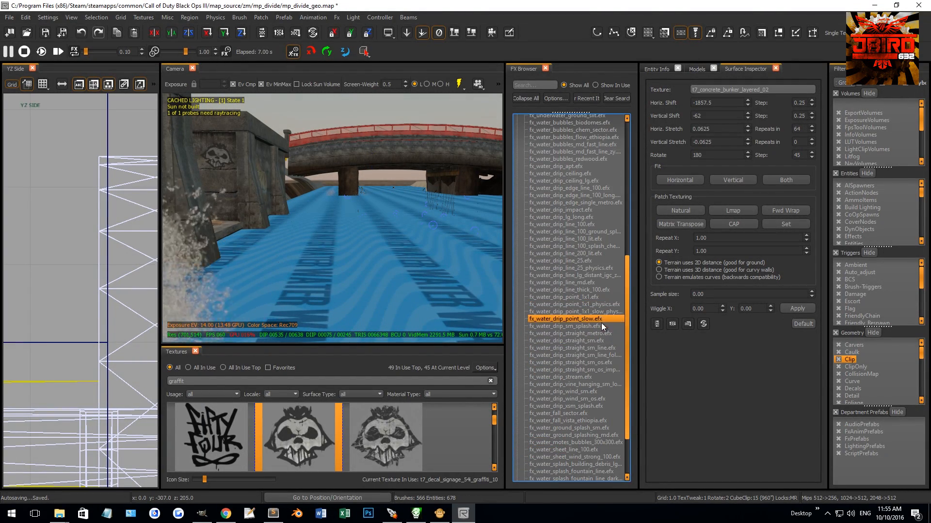
scroll(604, 339, "up", 4)
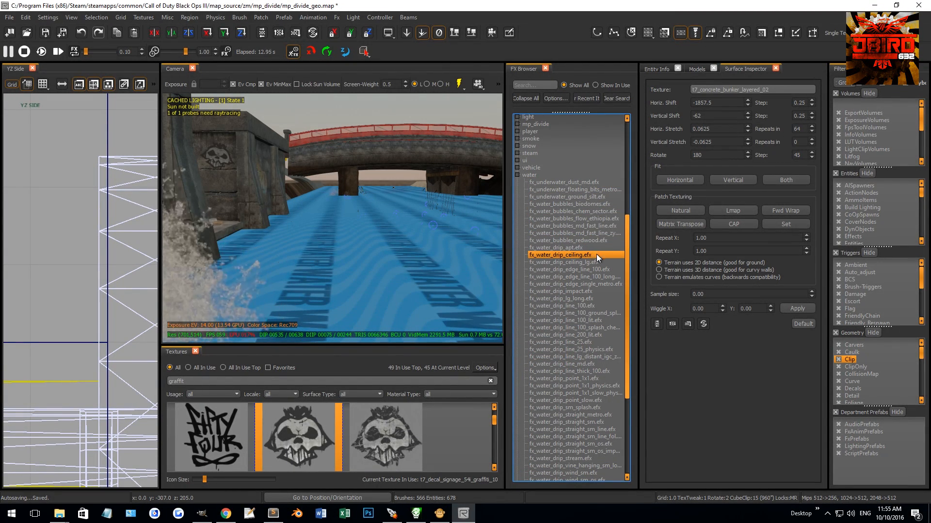
scroll(595, 286, "down", 3)
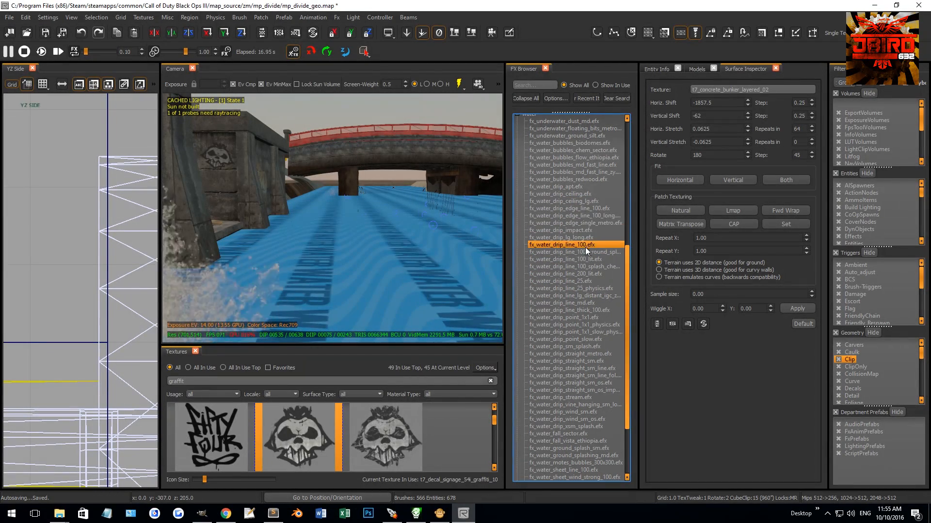
scroll(584, 325, "down", 4)
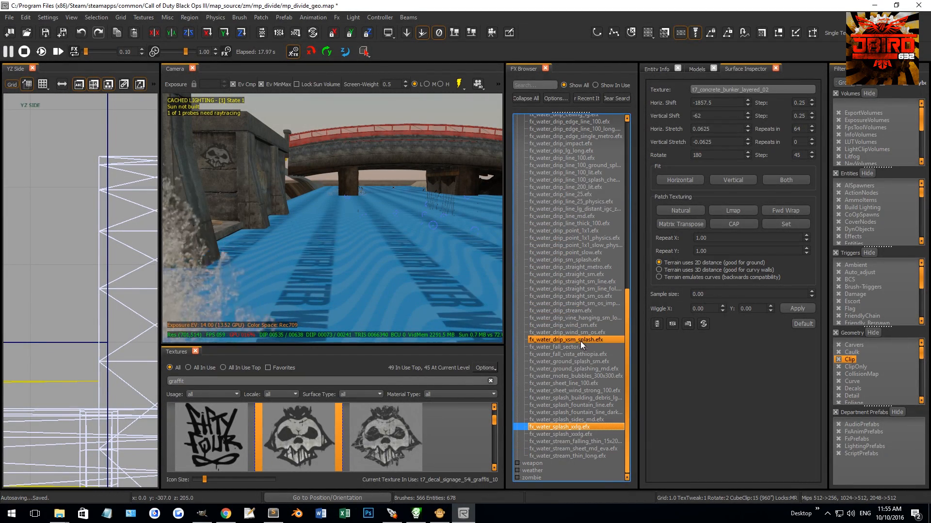
left_click(589, 370)
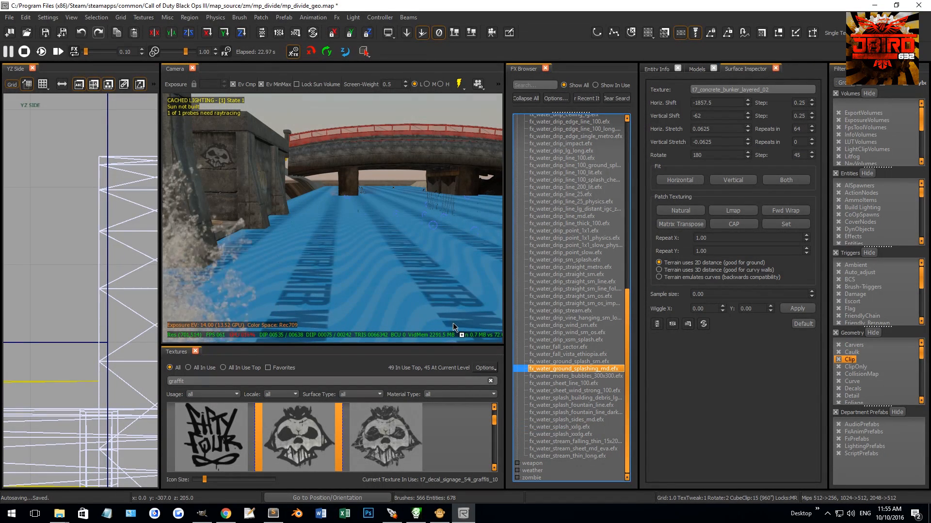
left_click(433, 278)
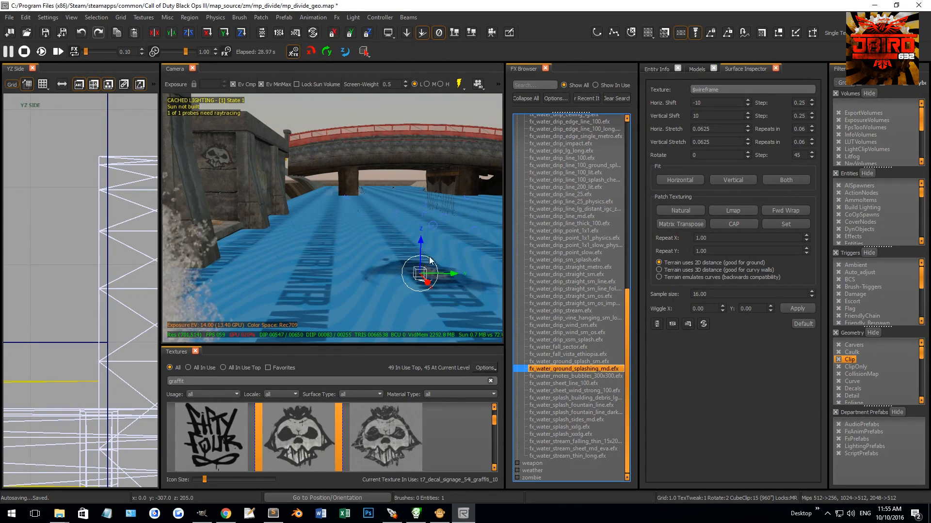
right_click_drag(477, 214, 412, 233)
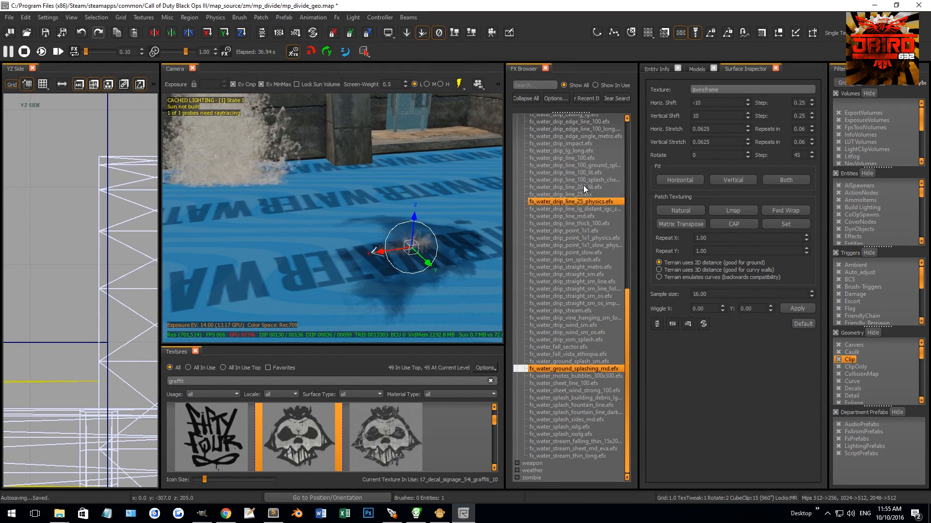
Step: Show the FX Outline and FX Properties windows for the placed ground splash effect
right_click(574, 42)
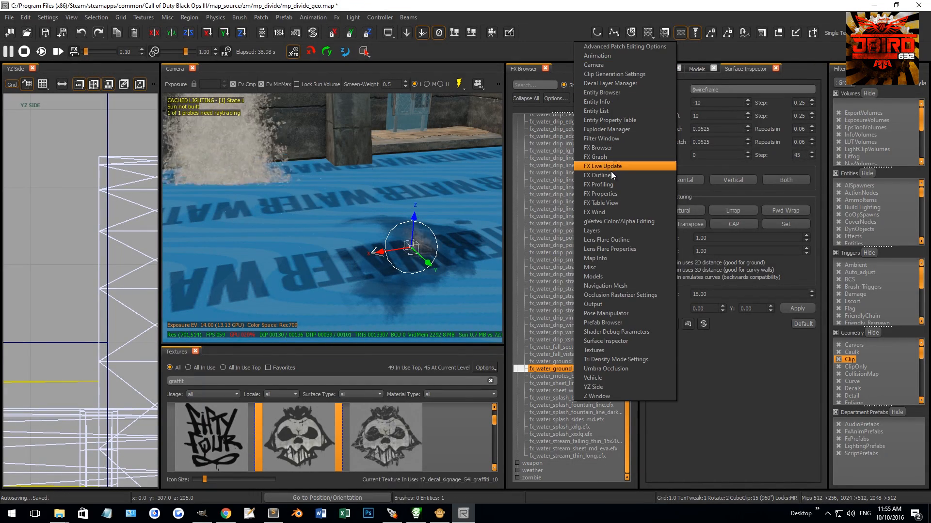
left_click(614, 176)
right_click(569, 41)
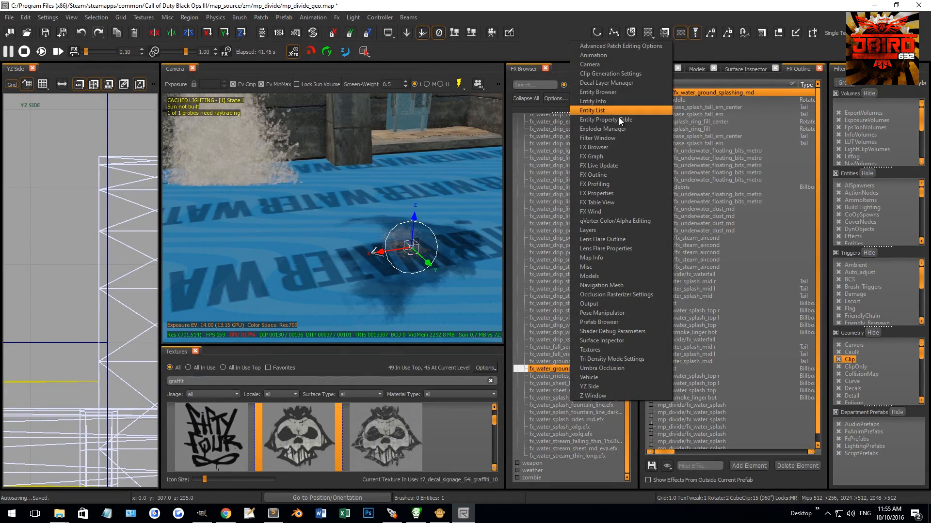
left_click(607, 194)
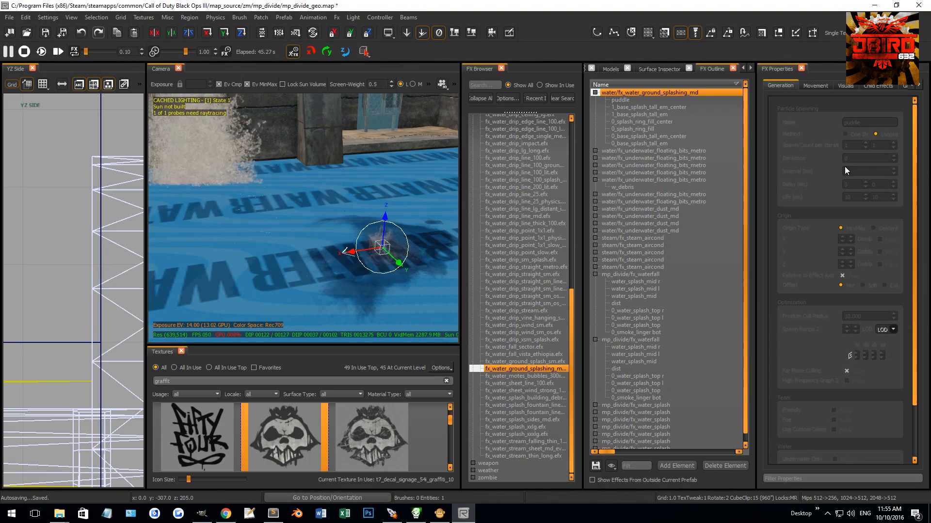
left_click(702, 309)
Step: Try a width of 120 on the 1_water_splash element of mp_divide/fx_water_splash, check it in the camera, and undo it
left_click(595, 441)
scroll(633, 413, "down", 2)
left_click(645, 406)
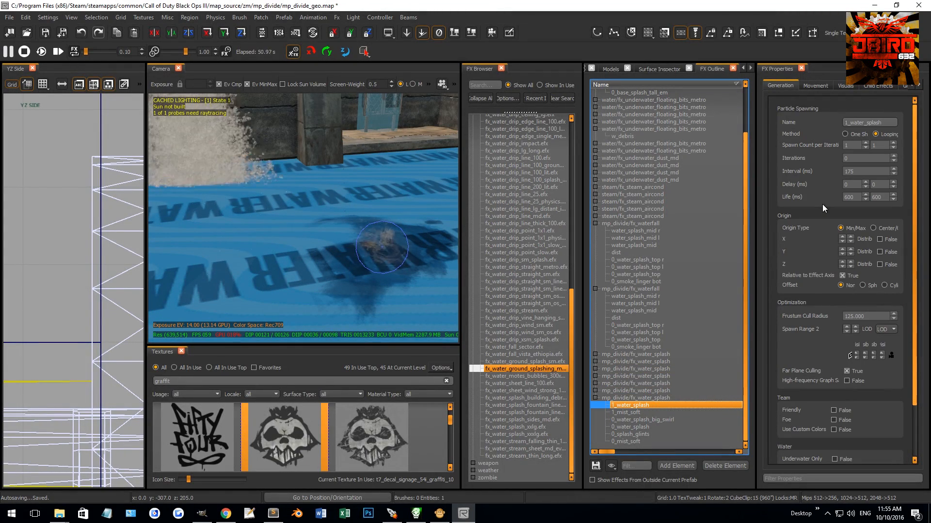
left_click(813, 86)
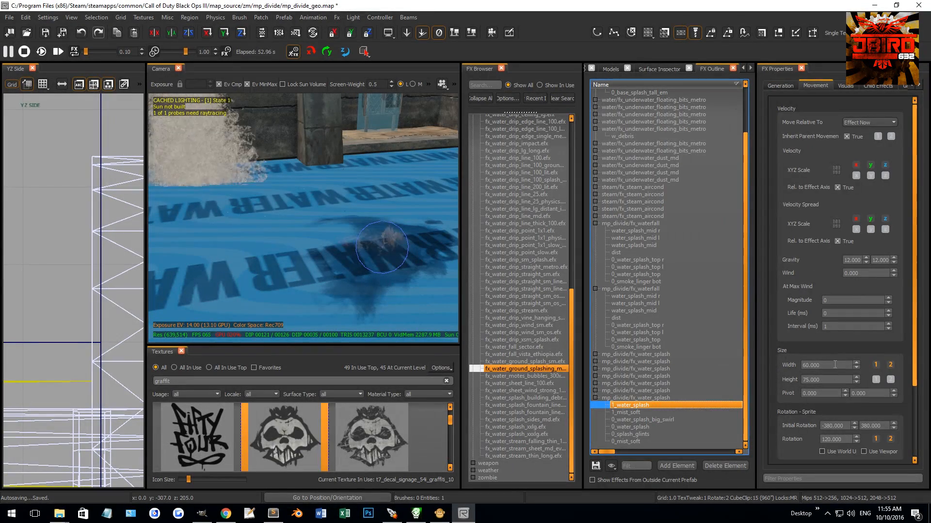
left_click_drag(822, 366, 748, 356)
type("120")
key("Return")
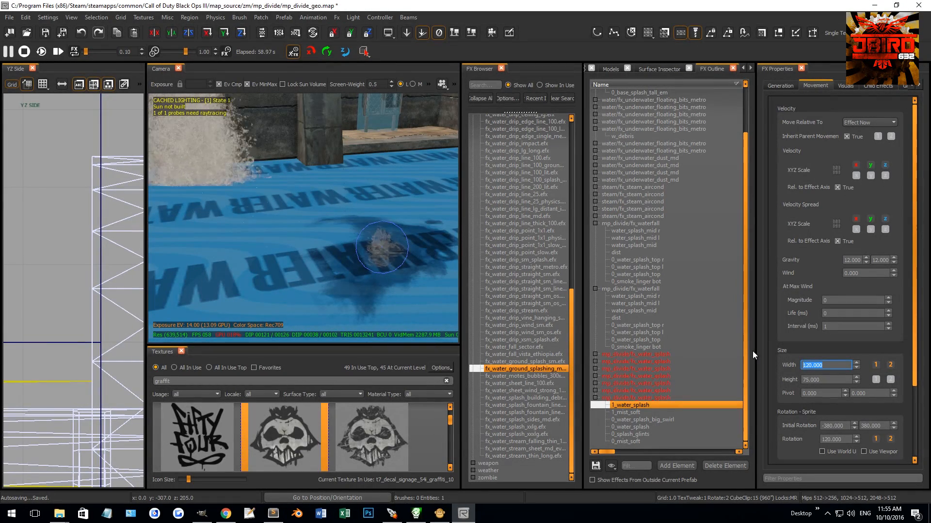
right_click_drag(378, 252, 335, 206)
right_click_drag(417, 213, 382, 219)
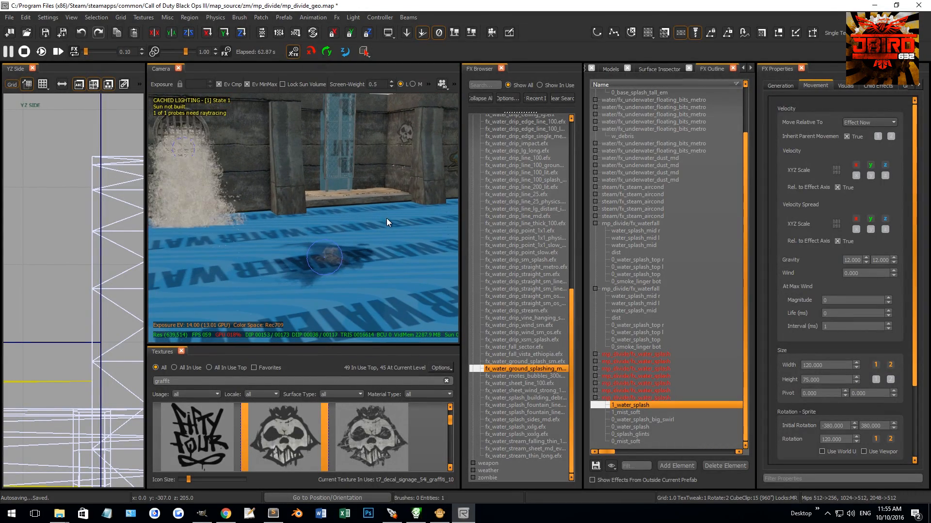
Step: Select the placed ground splash effect and set its puddle element's width to 150
left_click(334, 280)
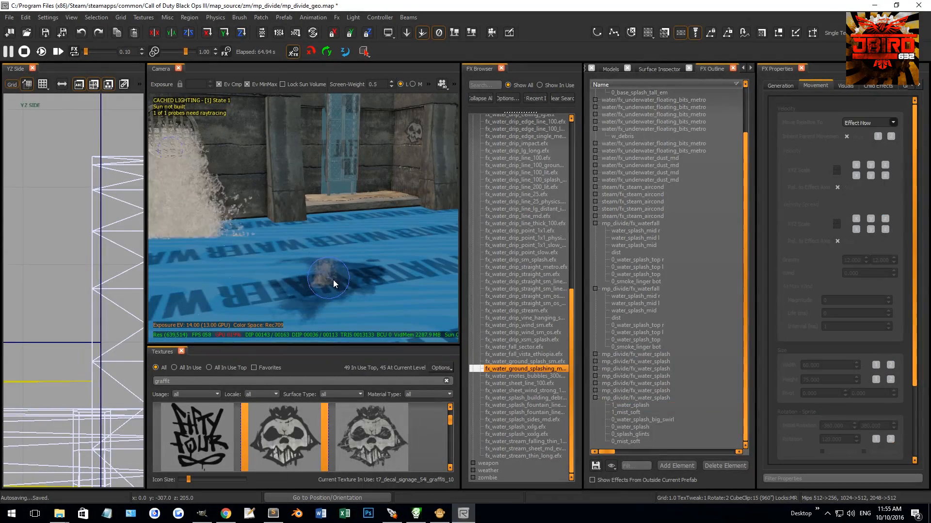
left_click(648, 122)
left_click(640, 99)
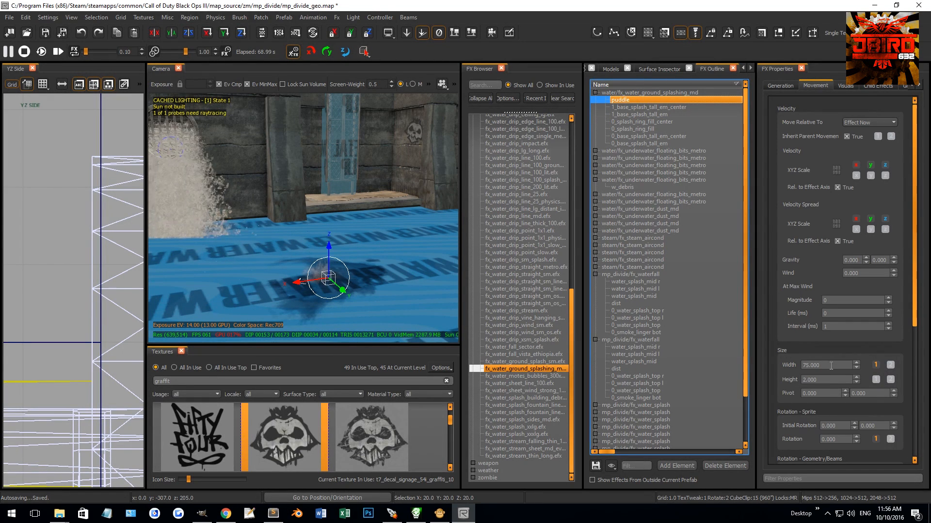
type("150")
key("Return")
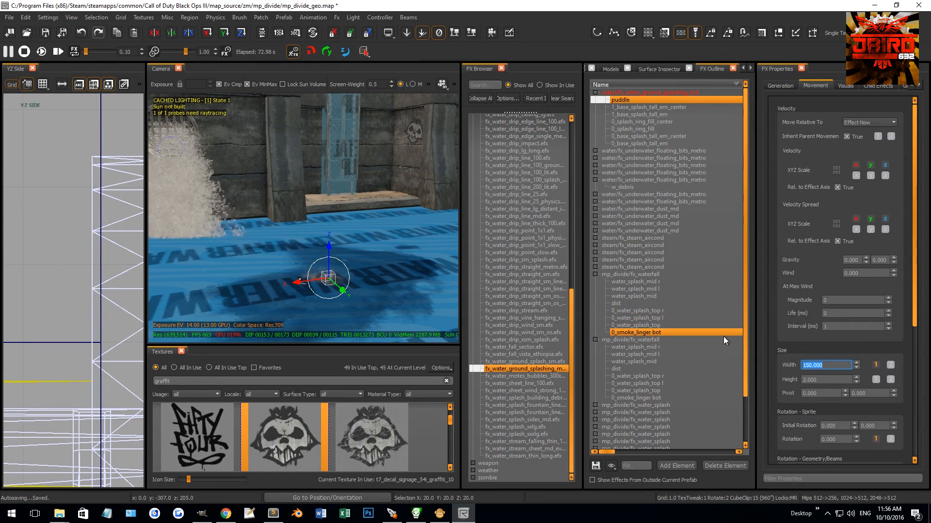
Step: Delete the puddle element from the fx_water_ground_splashing_md effect
right_click_drag(426, 203, 421, 223)
left_click(635, 101)
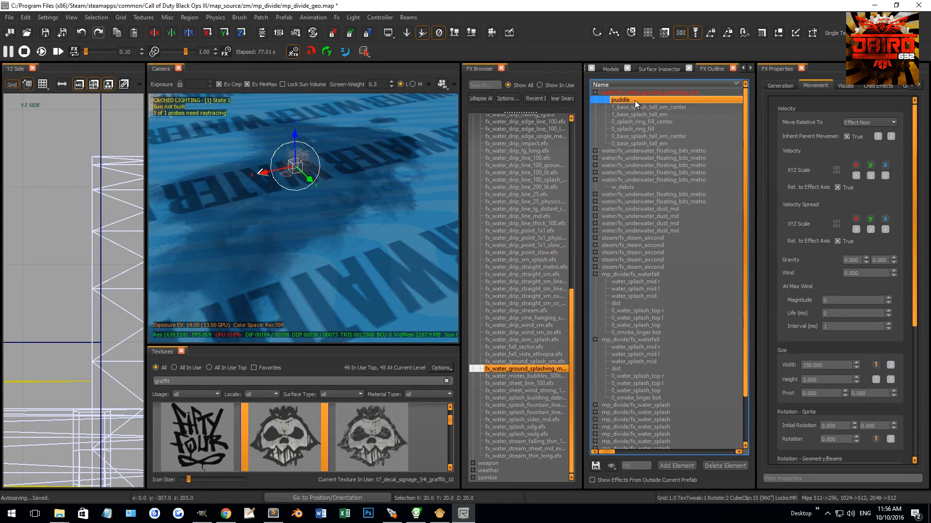
key("Delete")
Step: Set the 1_base_splash_tall_em_center element's width to 90 and height to 60
left_click(634, 102)
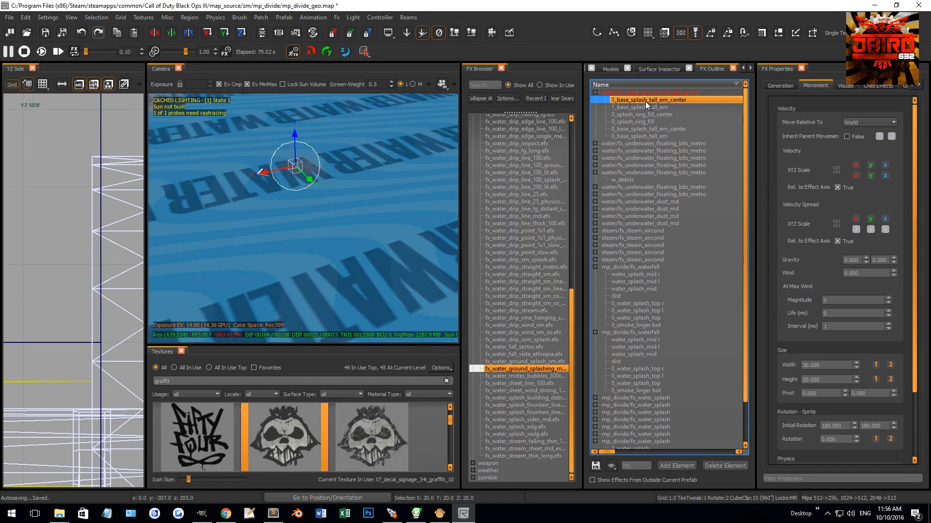
double_click(808, 364)
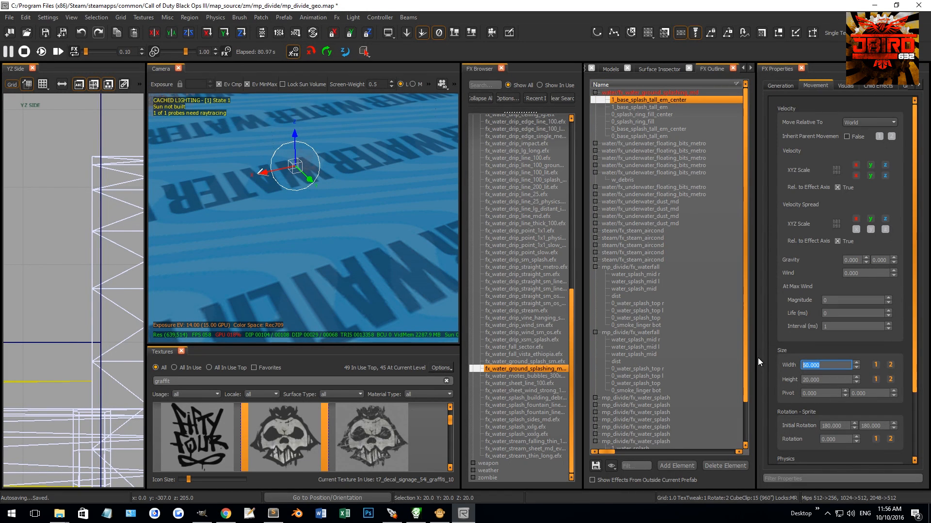
type("90")
key("Return")
double_click(836, 380)
type("60")
key("Return")
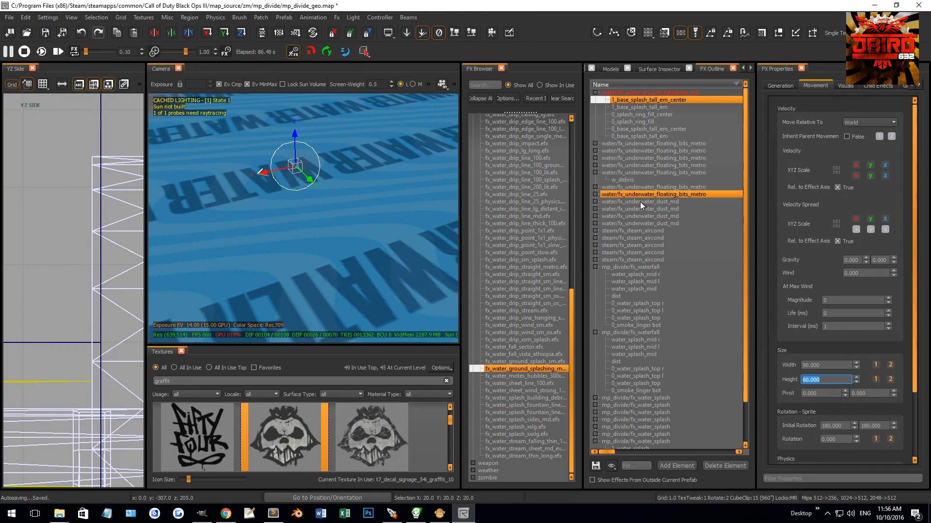
Step: Set the 1_base_splash_tall_em element's width to 60 and height to 24
left_click(664, 107)
double_click(839, 367)
type("60")
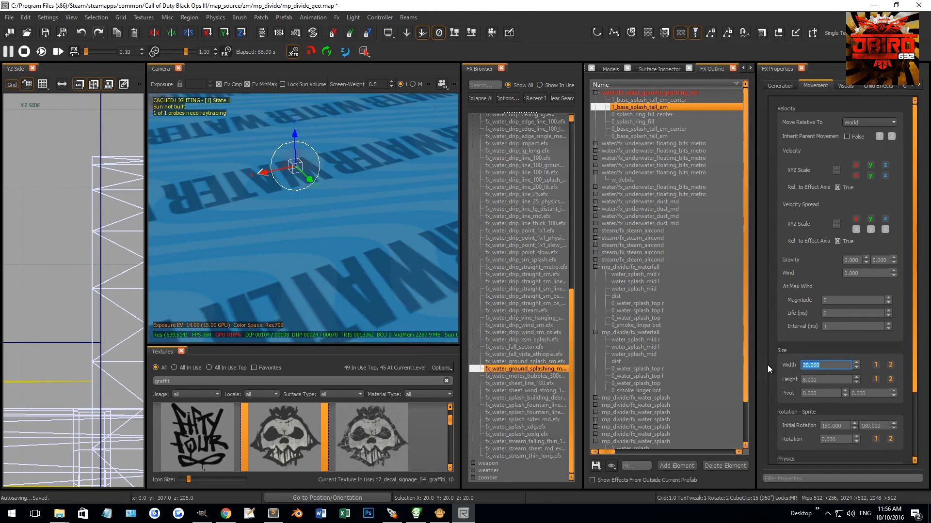
key("Return")
double_click(836, 380)
type("24")
key("Return")
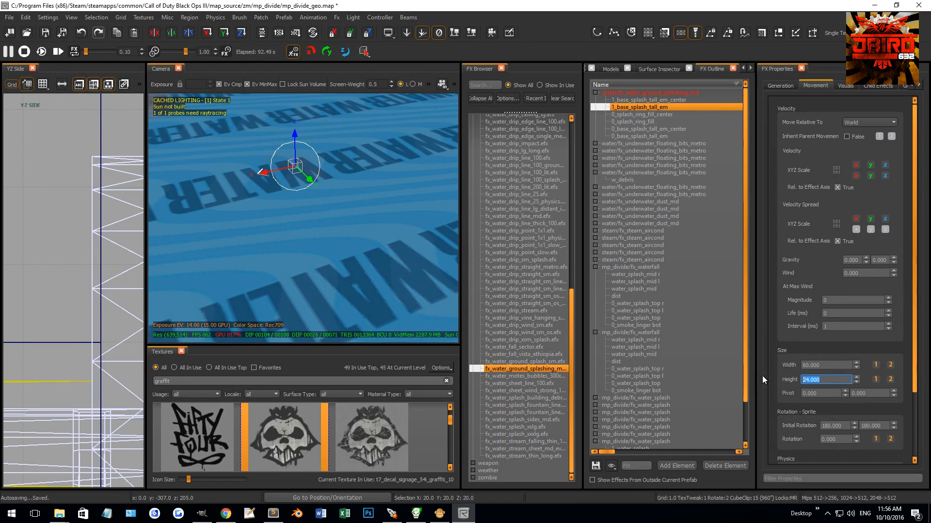
Step: Set the 0_splash_ring_fill_center element's width to 120 and height to 6
left_click(678, 115)
double_click(827, 365)
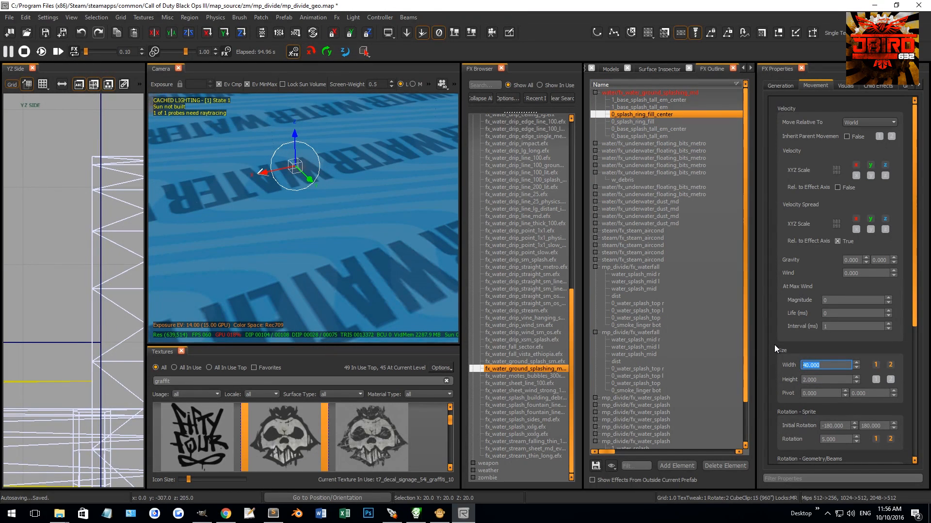
type("120")
key("Return")
double_click(824, 380)
type("6")
key("Return")
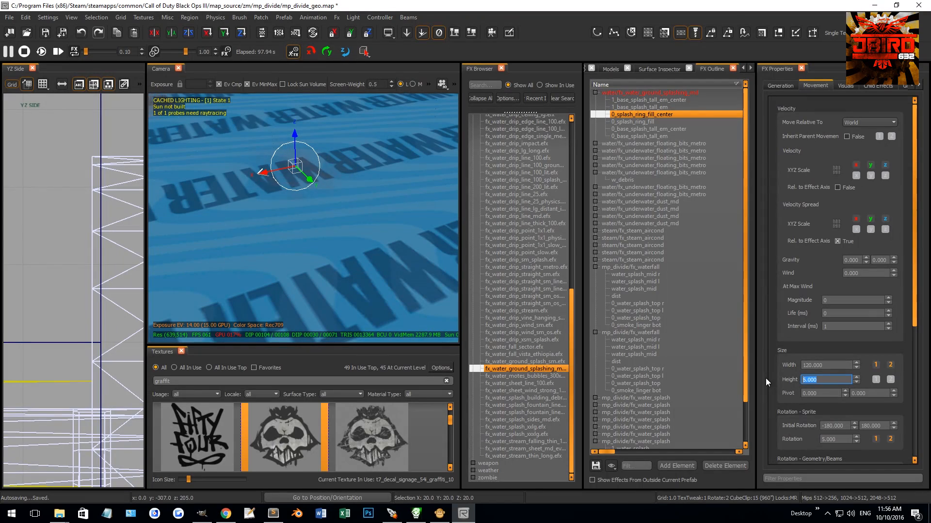
Step: Set the 0_splash_ring_fill element's width to 90 and height to 6
left_click(662, 122)
left_click_drag(846, 365, 779, 364)
type("90")
key("Tab")
type("6")
key("Return")
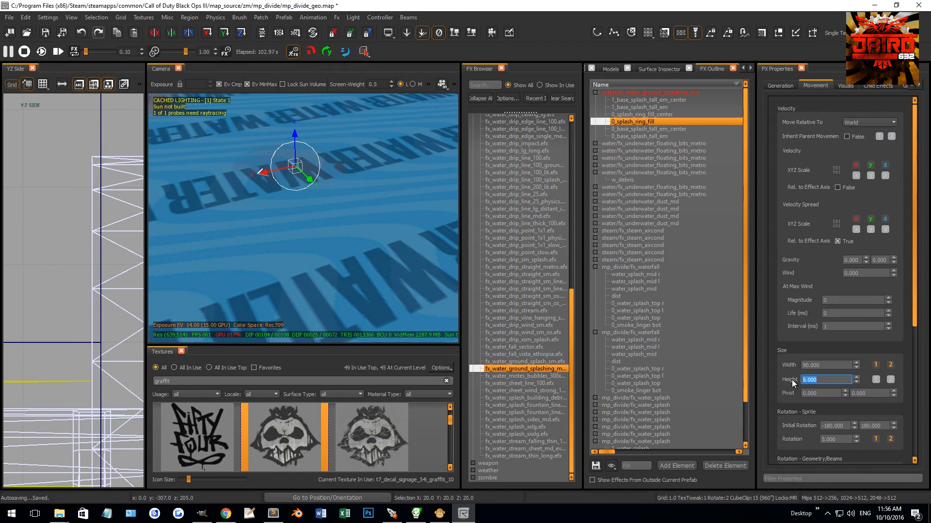
Step: Enlarge the 0_base_splash_tall_em_center element, setting its height to 60
left_click(668, 130)
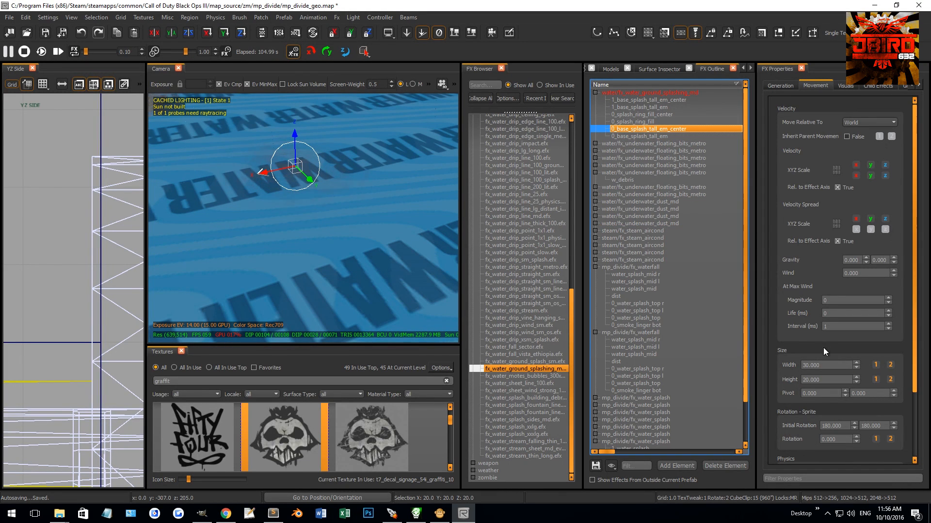
left_click_drag(844, 365, 755, 357)
key("Tab")
type("60")
key("Return")
Step: Set the 0_base_splash_tall_em element's width to 60 and height to 24
left_click(666, 137)
left_click_drag(828, 364, 749, 367)
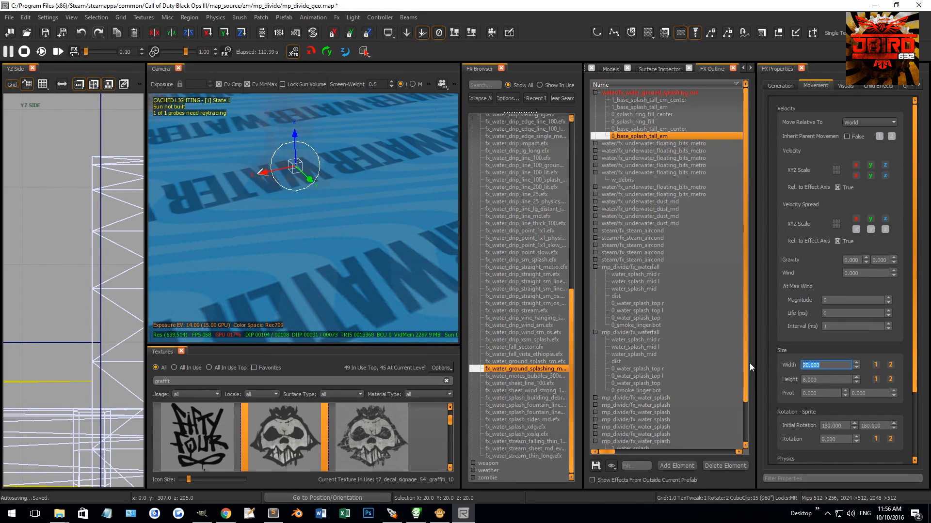
type("60")
key("Tab")
type("24")
key("Return")
Step: Switch the camera to game view and move the ground splash effect close to the base of the drain's water splash
right_click_drag(391, 259, 391, 257)
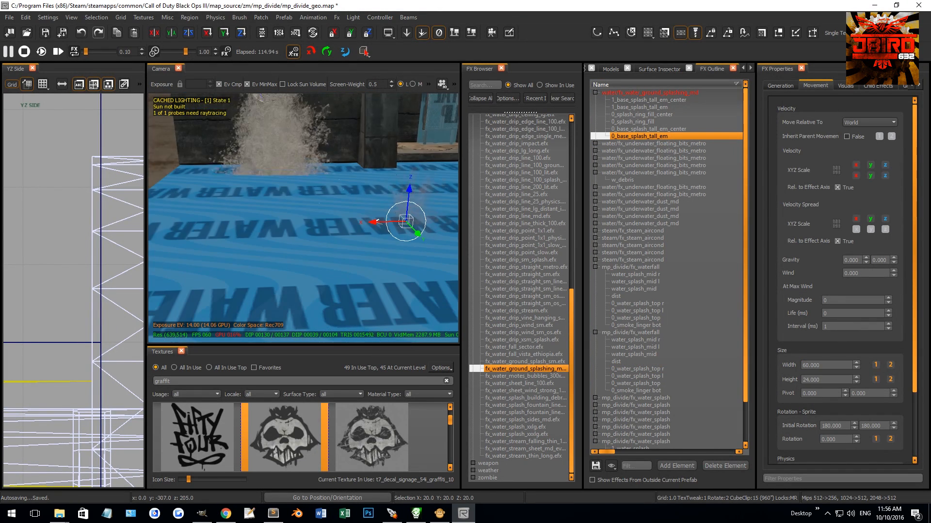
key("ctrl+Tab")
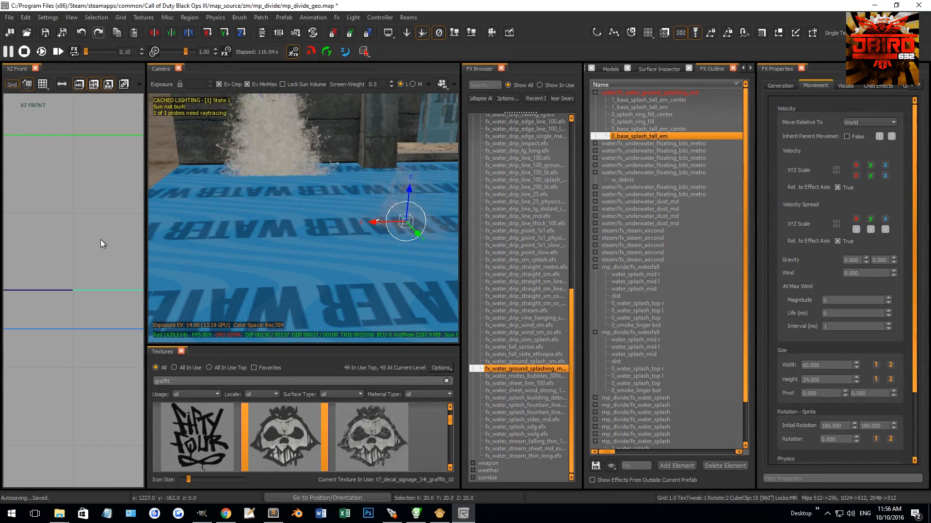
scroll(85, 250, "down", 5)
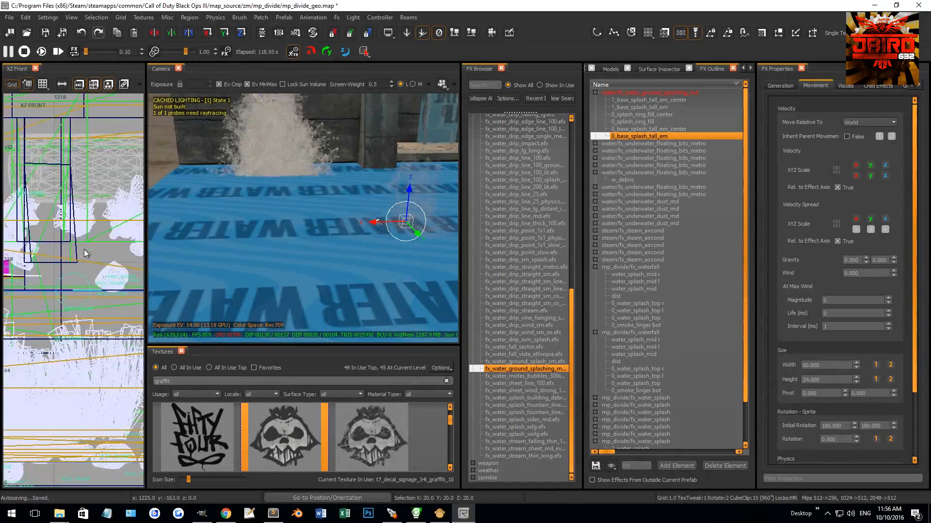
left_click_drag(70, 226, 51, 264)
scroll(93, 265, "up", 6)
right_click_drag(257, 216, 208, 234)
key("g")
left_click_drag(81, 254, 50, 201)
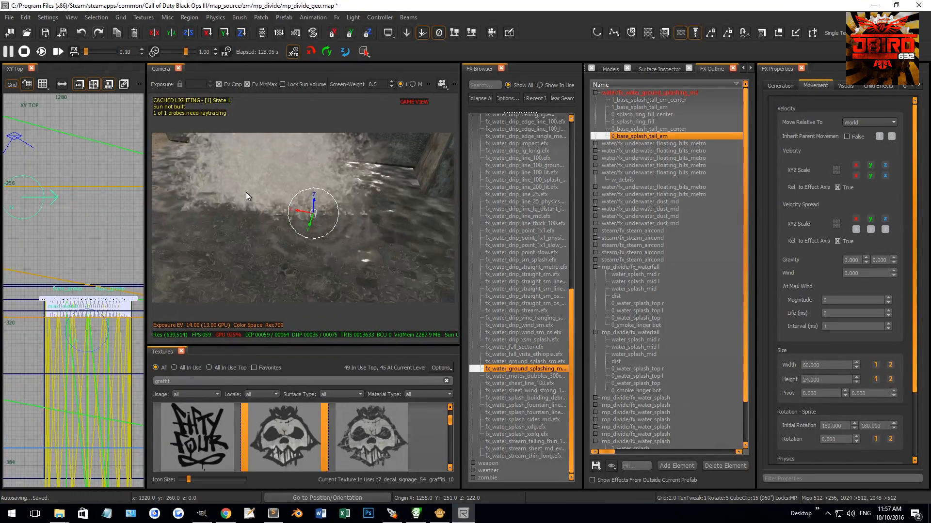
right_click_drag(76, 237, 65, 249)
Step: Duplicate the 0_base_splash_tall_em element, and shift the ground splash effect to the other side of the drain outlet and deselect it
scroll(65, 249, "down", 3)
key("space")
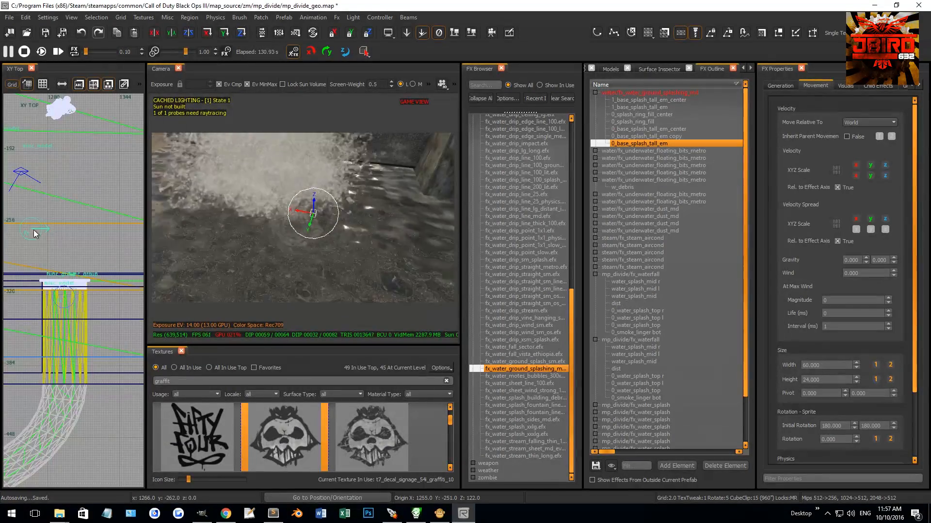
left_click_drag(91, 239, 97, 227)
key("Escape")
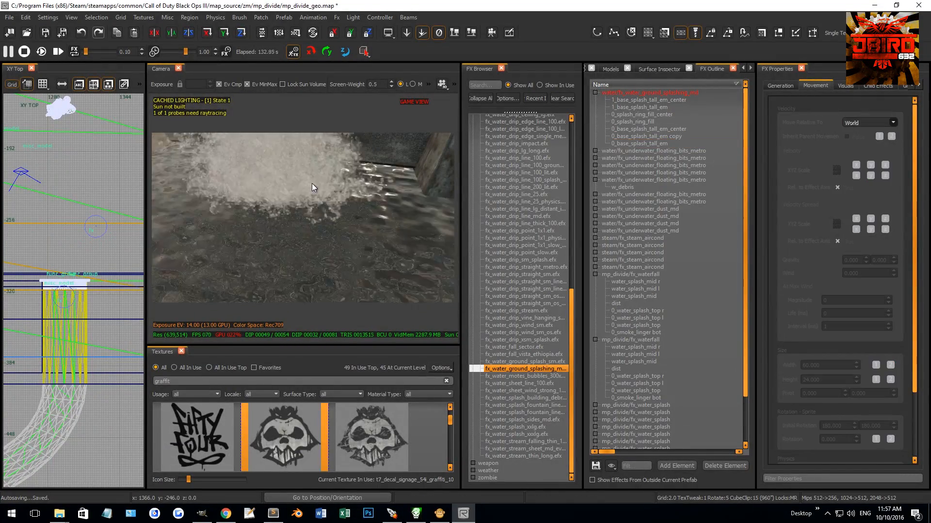
scroll(310, 187, "up", 2)
scroll(311, 187, "down", 5)
mouse_move(311, 184)
right_mouse_down()
mouse_move(305, 167)
mouse_move(320, 191)
mouse_move(264, 180)
mouse_move(310, 194)
mouse_move(300, 214)
mouse_move(296, 193)
mouse_move(281, 198)
mouse_move(267, 186)
mouse_move(308, 182)
right_mouse_up()
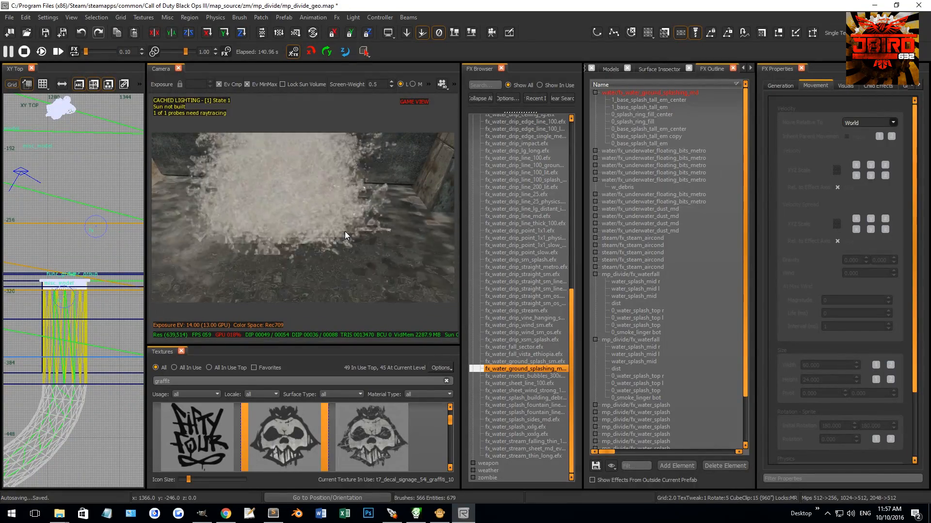
Step: Restart the effects playback and examine the ground splash at the drain outlet from several angles
right_click_drag(343, 232, 358, 235)
left_click(359, 235, "shift")
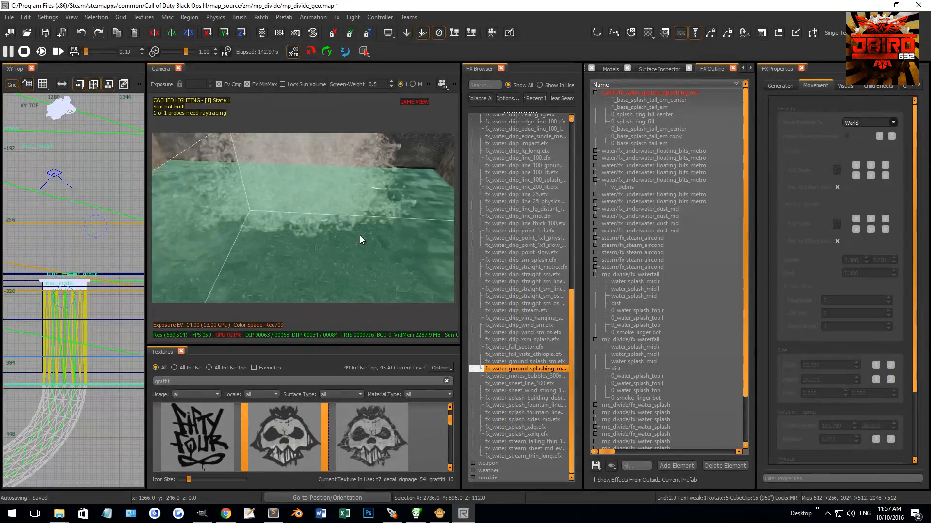
key("Escape")
right_click_drag(330, 234, 342, 229)
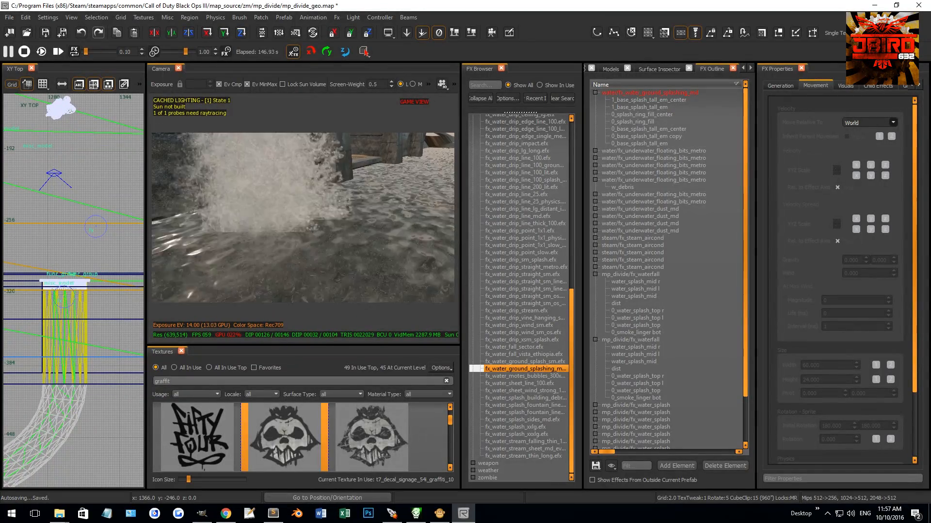
left_click(41, 53)
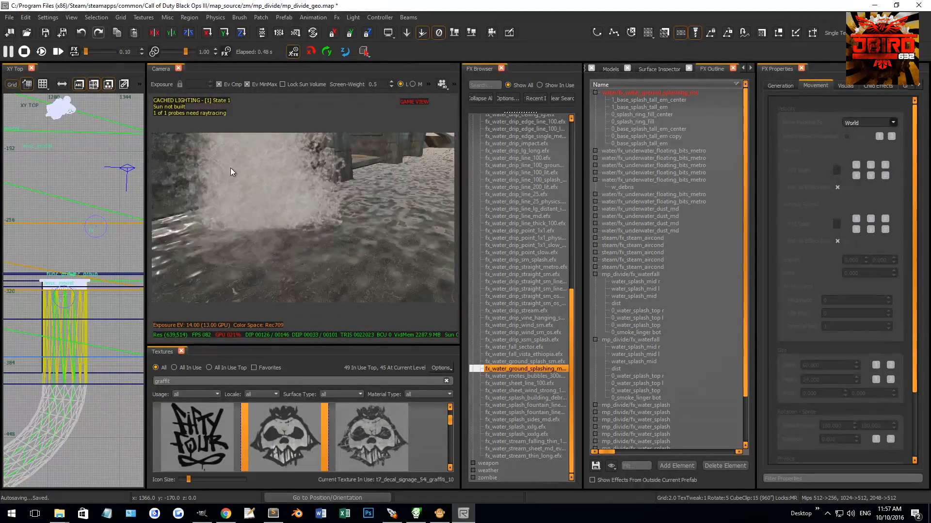
right_click_drag(270, 175, 290, 187)
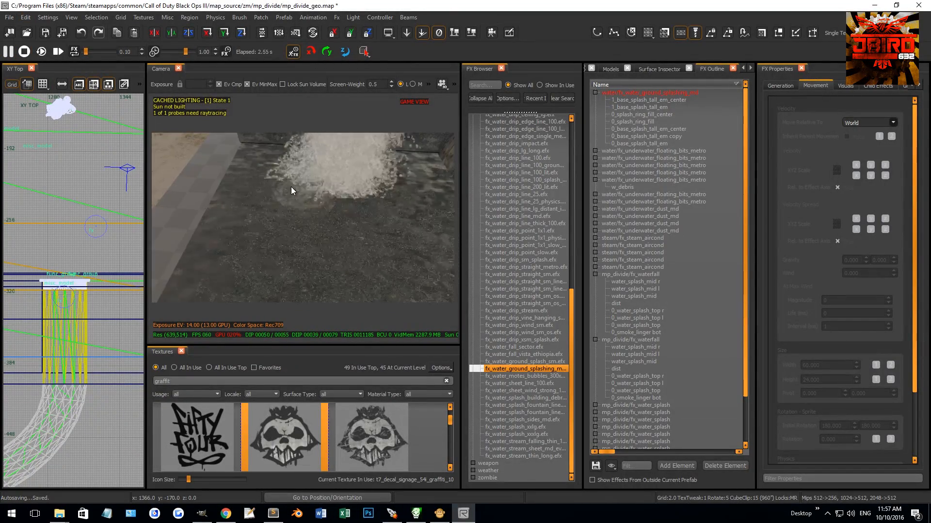
Step: Leave game view, duplicate the fx_water_ground_splashing_md effect four times and spread the copies in a ring in front of the drain outlet
key("g")
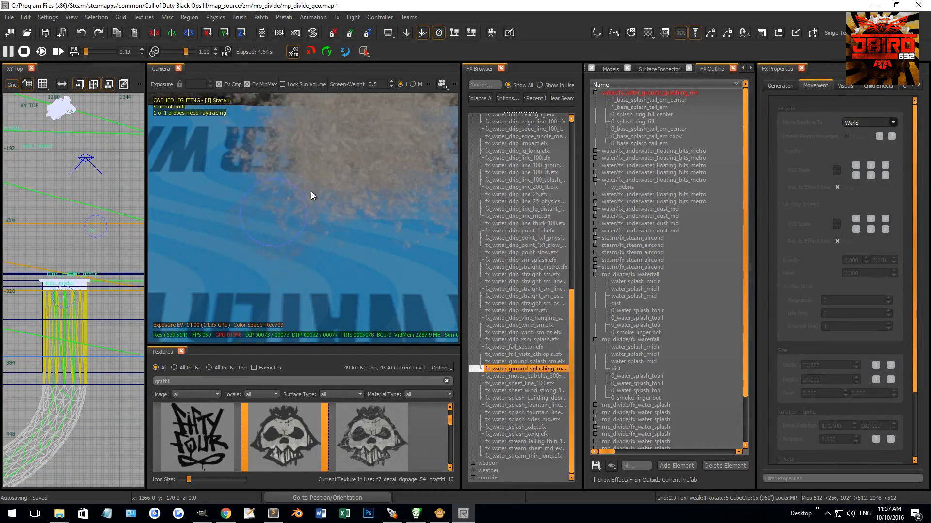
right_click_drag(311, 195, 256, 202)
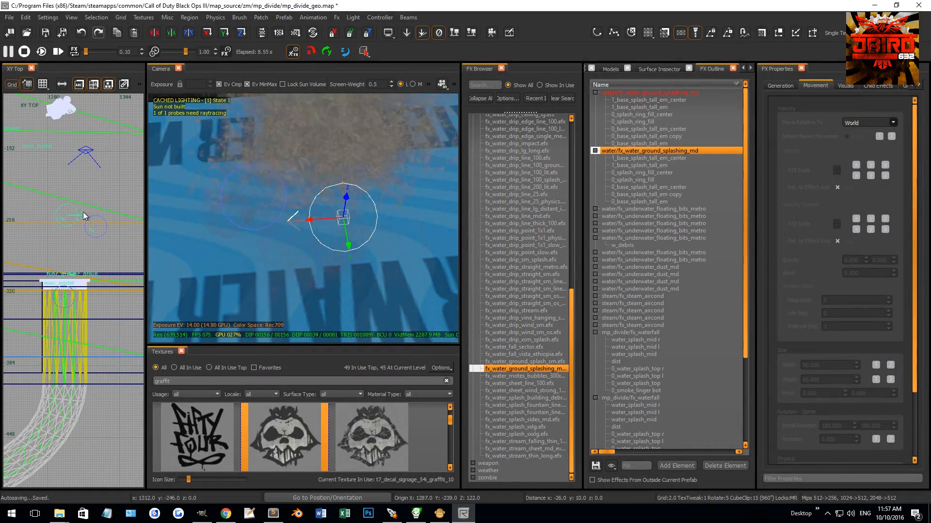
key("space")
left_click_drag(65, 217, 39, 262)
key("space")
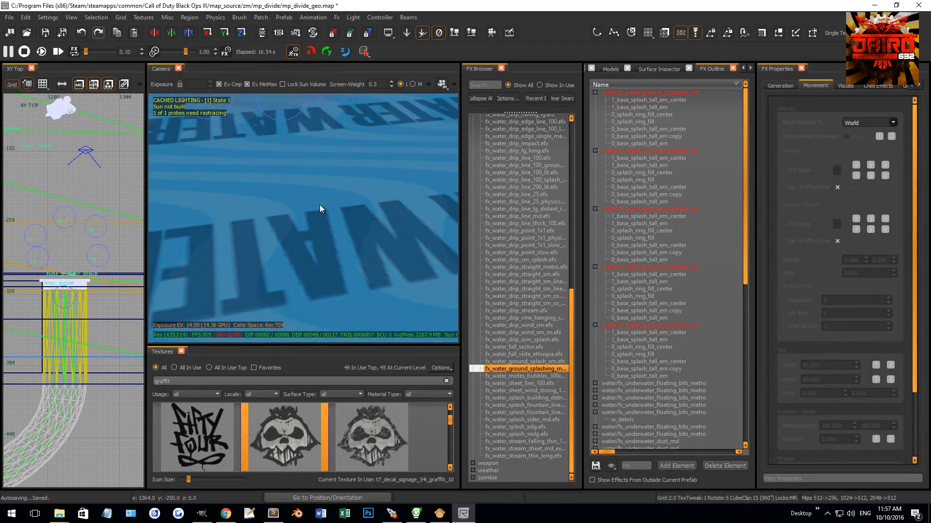
Step: Duplicate an underwater fx_underwater_floating_bits_metro effect and place the copies among the splash effects in front of the drain outlet
right_click_drag(320, 208, 350, 225)
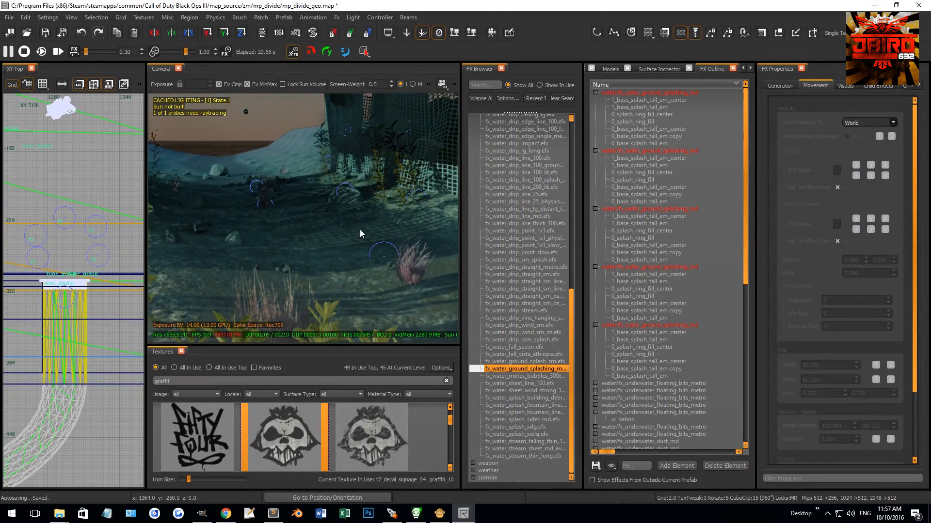
scroll(84, 294, "down", 2)
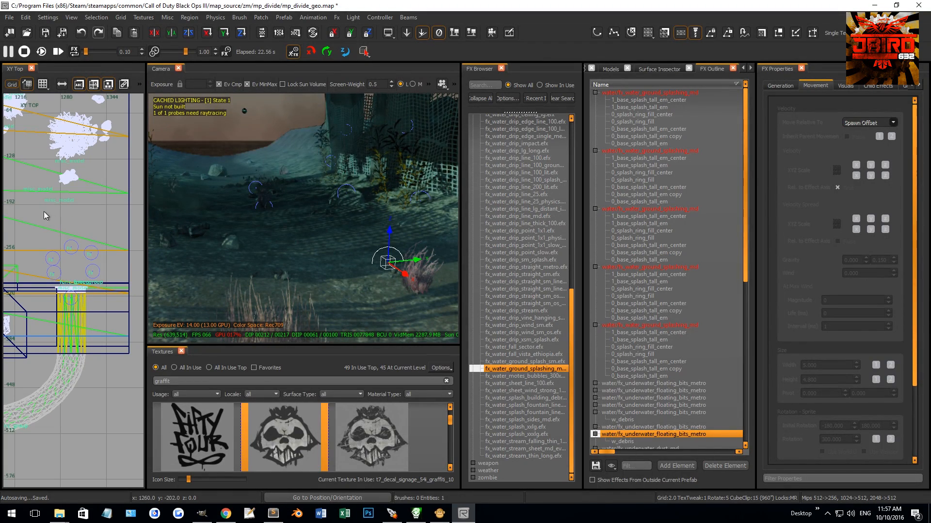
key("space")
left_click_drag(48, 212, 91, 293)
scroll(83, 255, "down", 2)
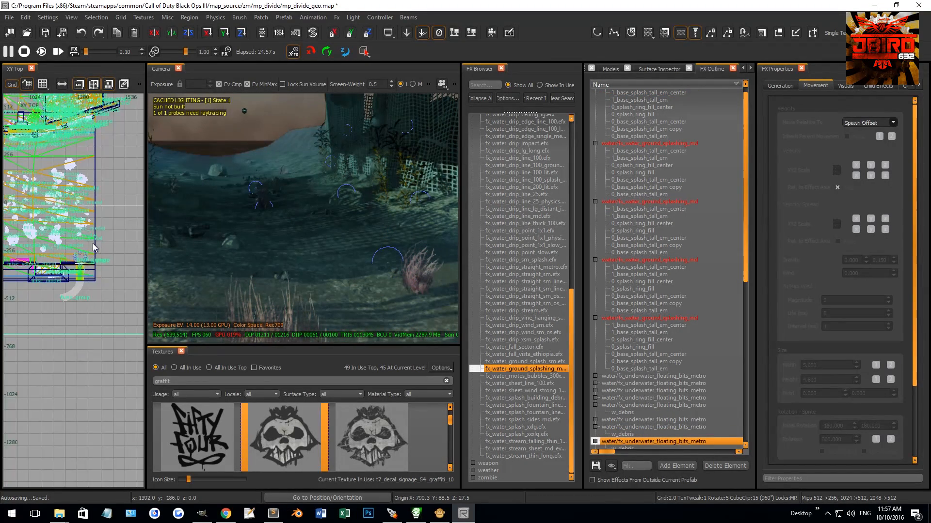
scroll(95, 250, "down", 2)
scroll(49, 209, "up", 3)
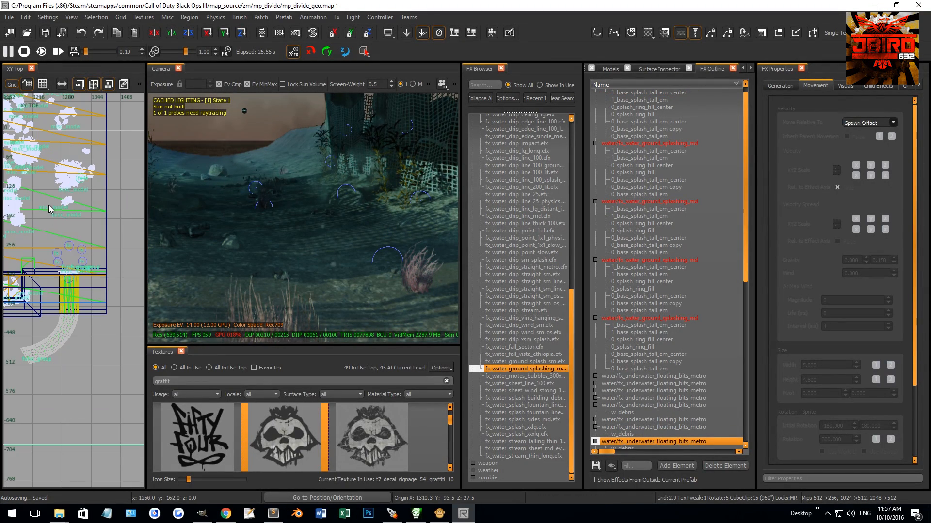
scroll(64, 263, "up", 2)
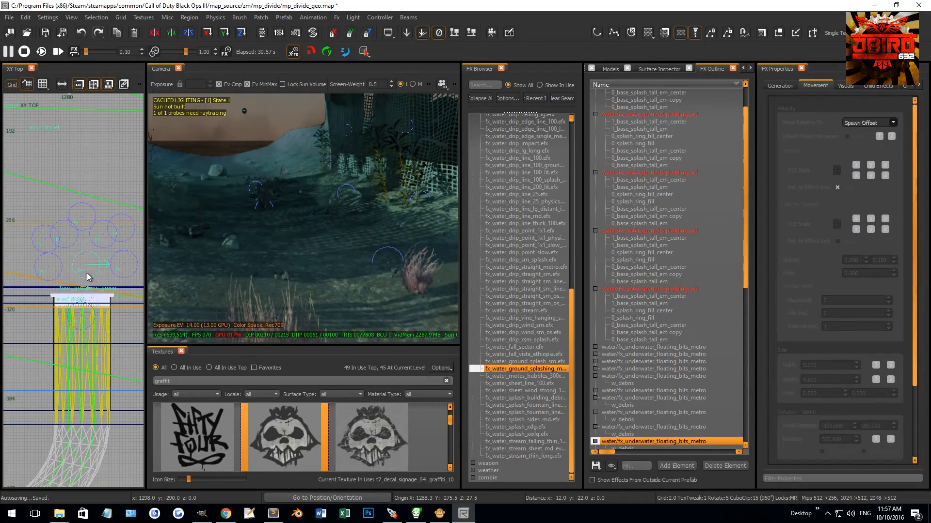
Step: Deselect the effects, switch the camera back to game view and save the mp_divide_geo map
right_click_drag(291, 206, 295, 261)
key("Escape")
key("g")
key("ctrl+s")
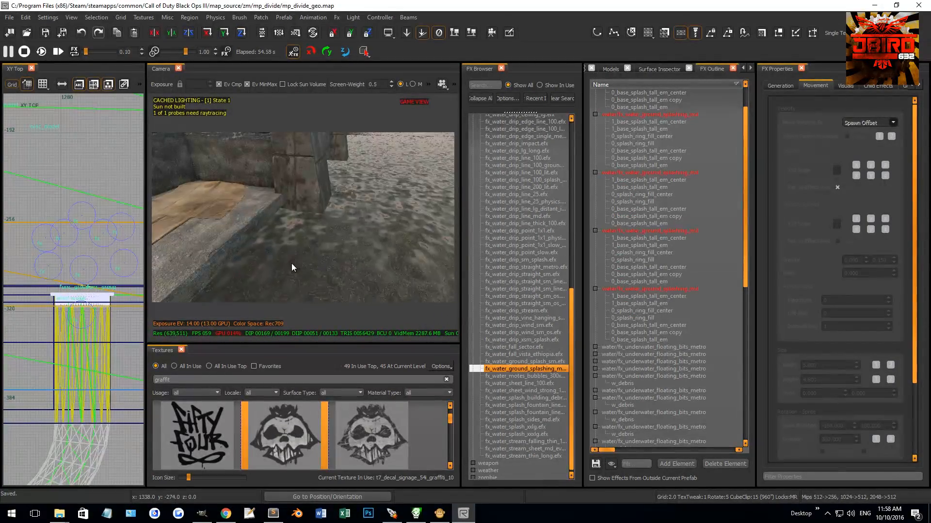
right_click_drag(264, 227, 298, 237)
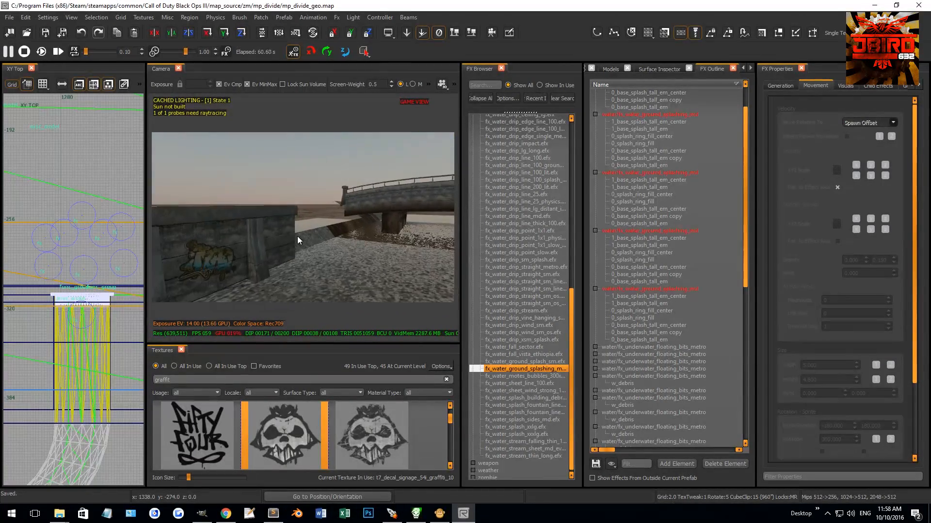